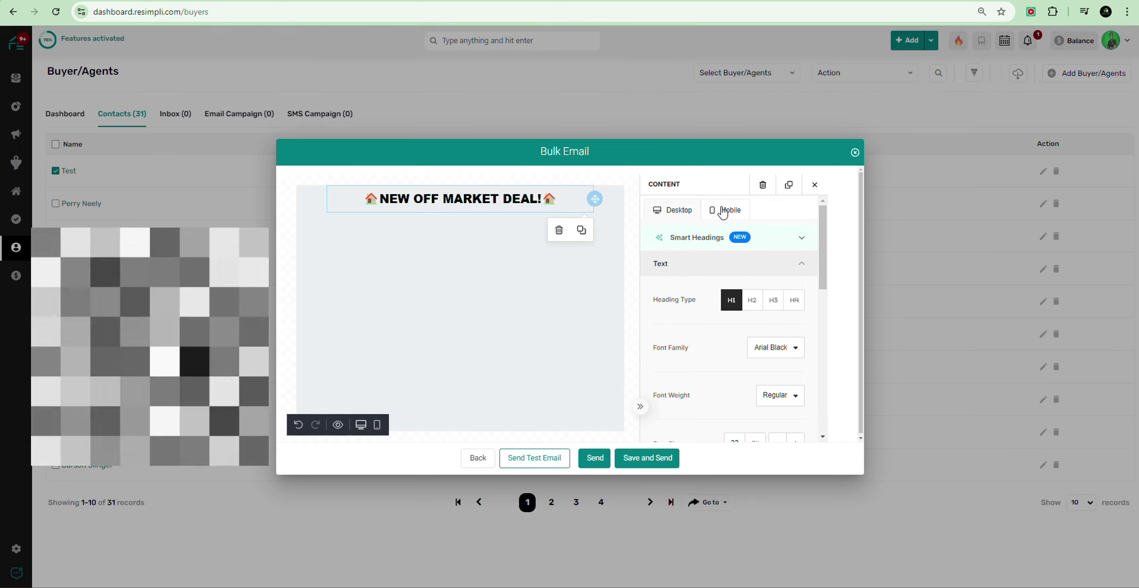
Step: Reduce the NEW OFF MARKET DEAL! heading's mobile font size to 18px
click(724, 210)
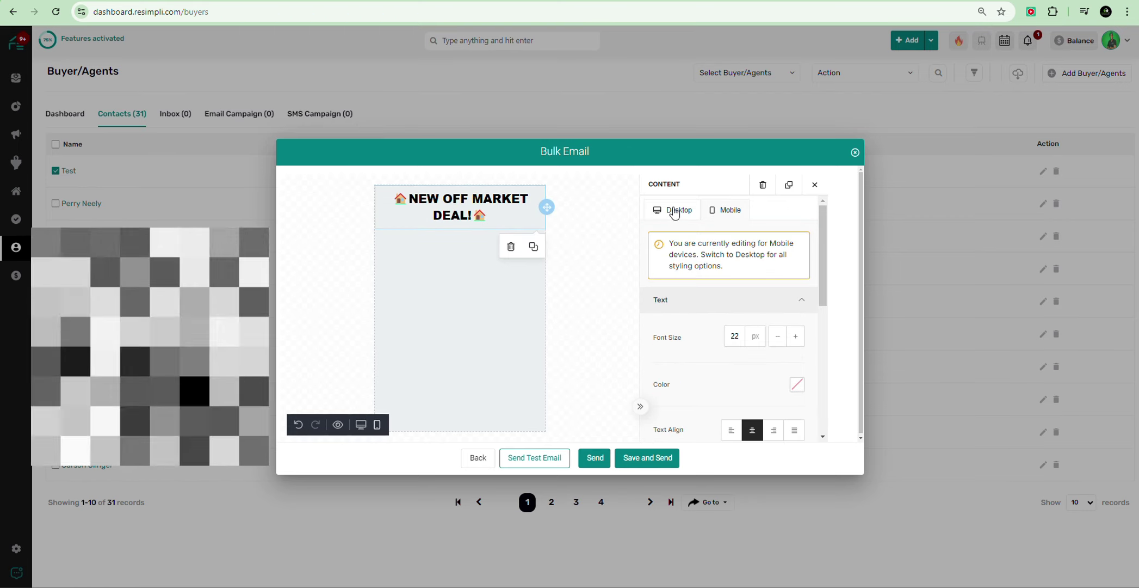
click(690, 216)
click(728, 213)
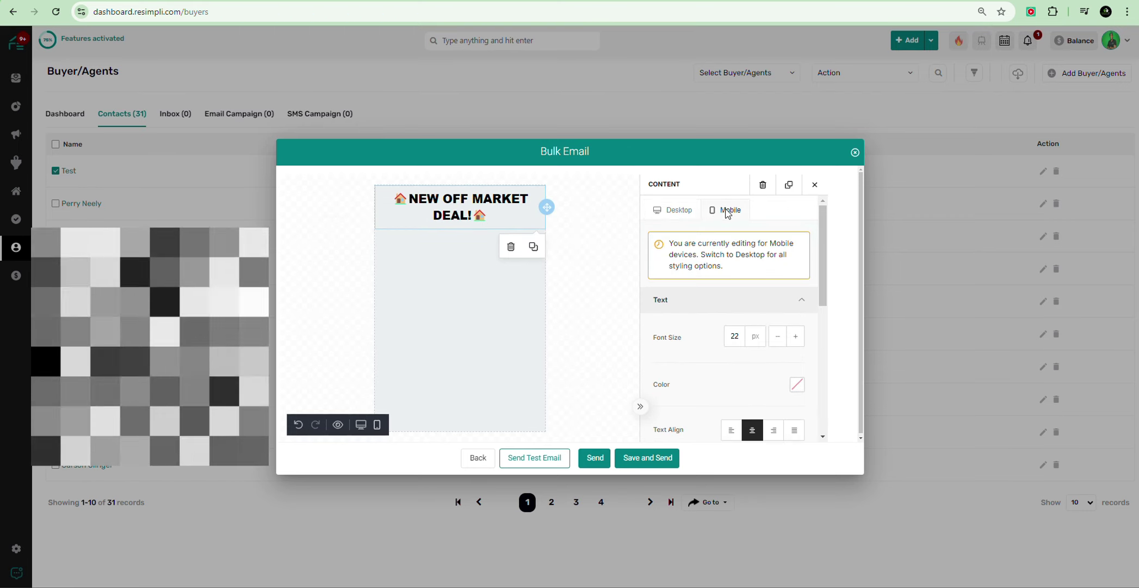
click(680, 214)
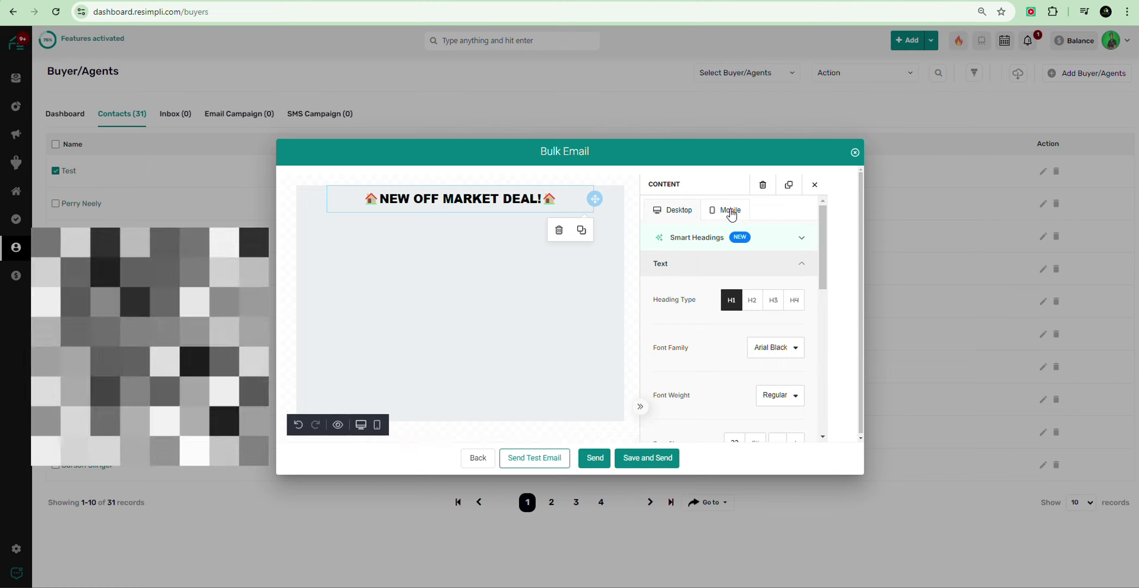
click(732, 212)
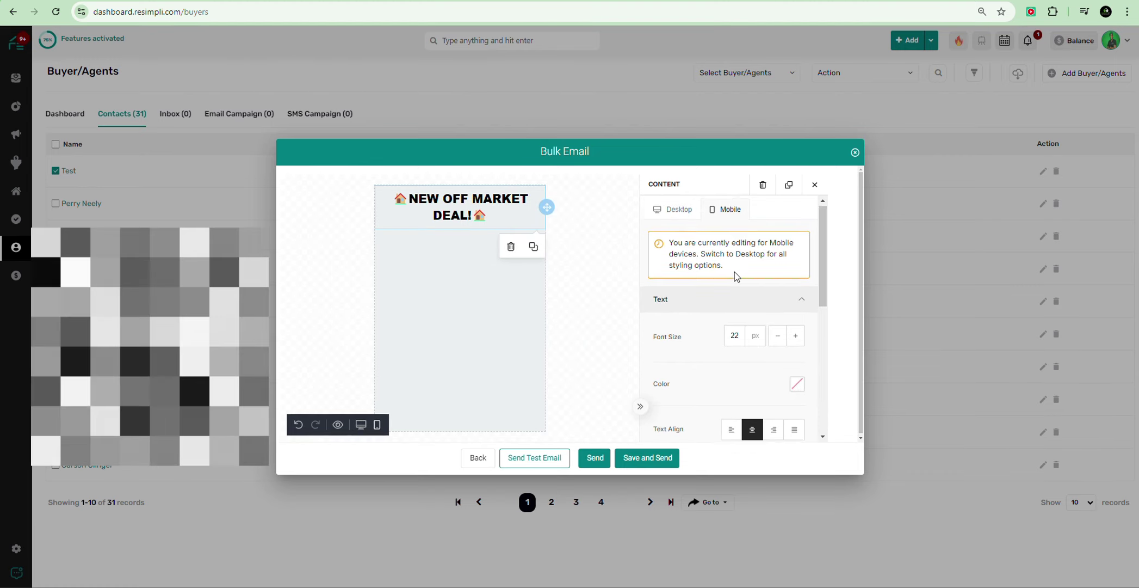
scroll(737, 275, down, 3)
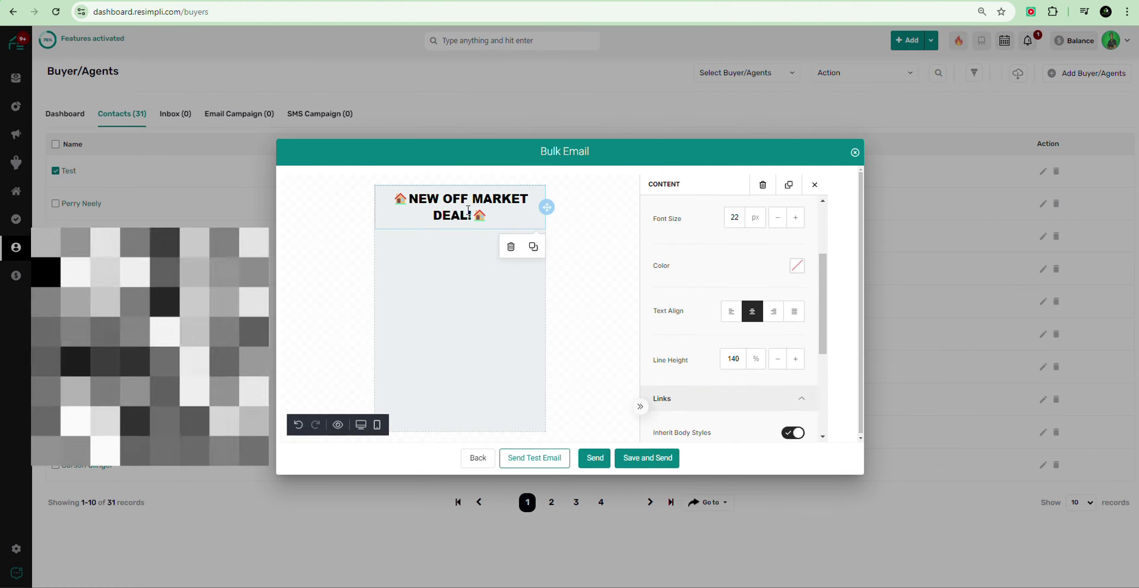
scroll(743, 294, down, 1)
scroll(724, 289, up, 2)
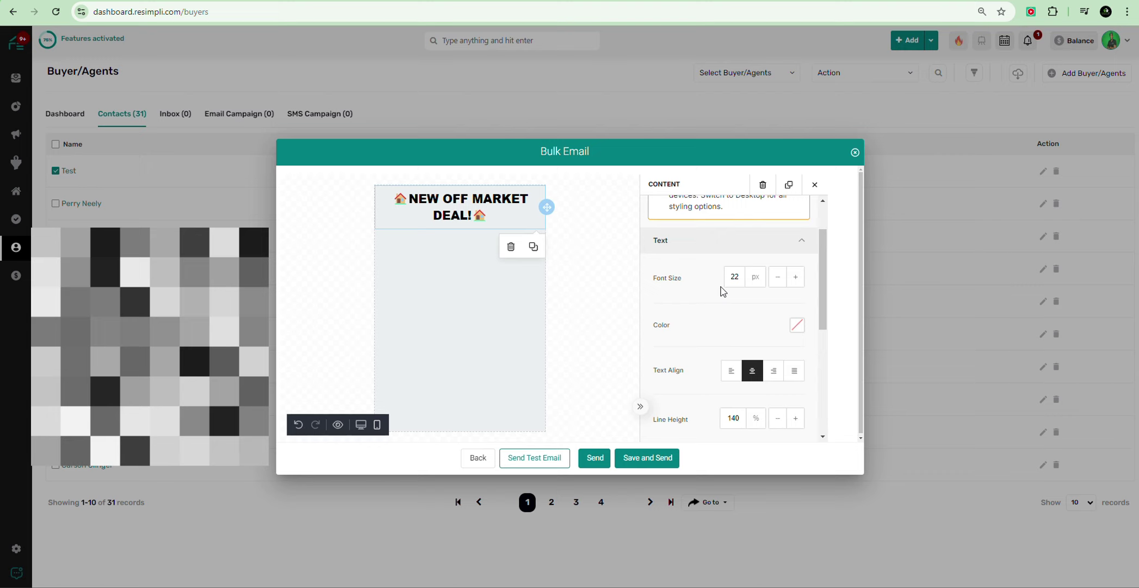
scroll(729, 285, down, 2)
scroll(729, 284, up, 3)
click(778, 337)
click(778, 337)
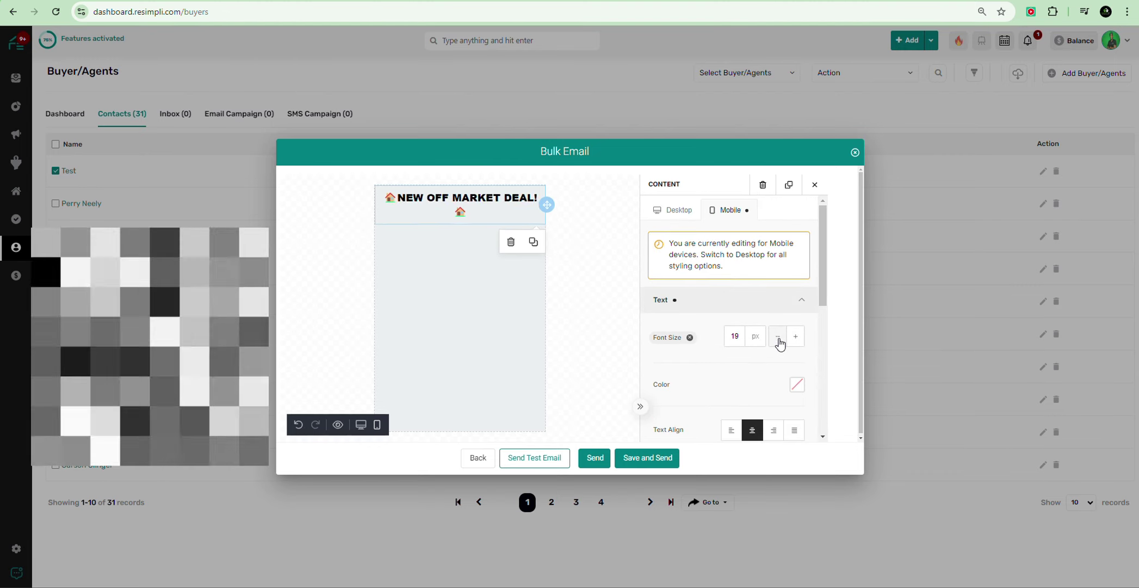
click(778, 337)
click(778, 337)
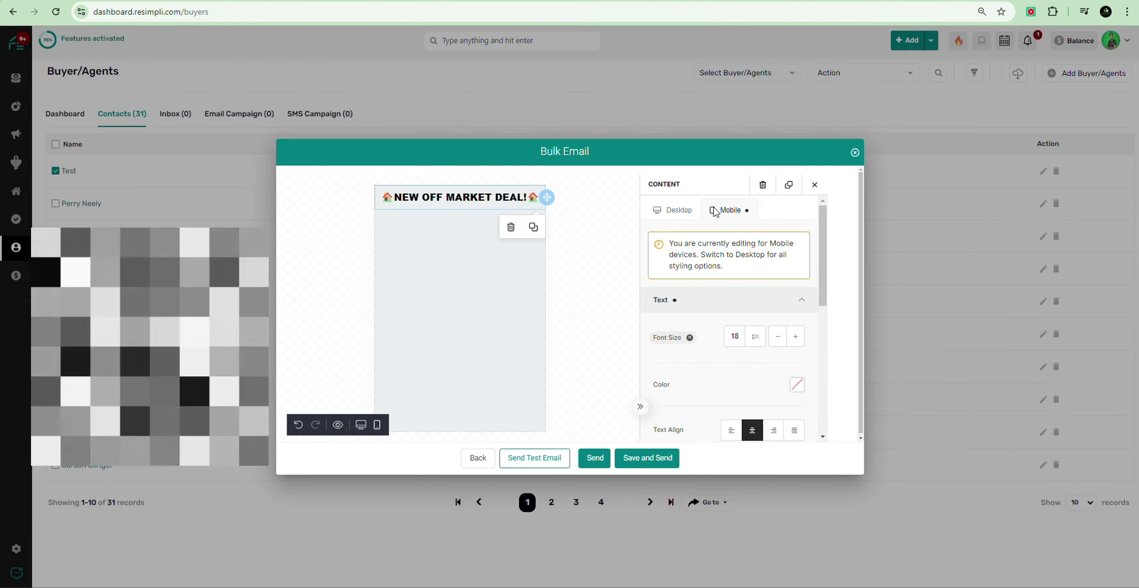
Step: Set the heading's desktop font size to 29px so it fits on one line
click(673, 212)
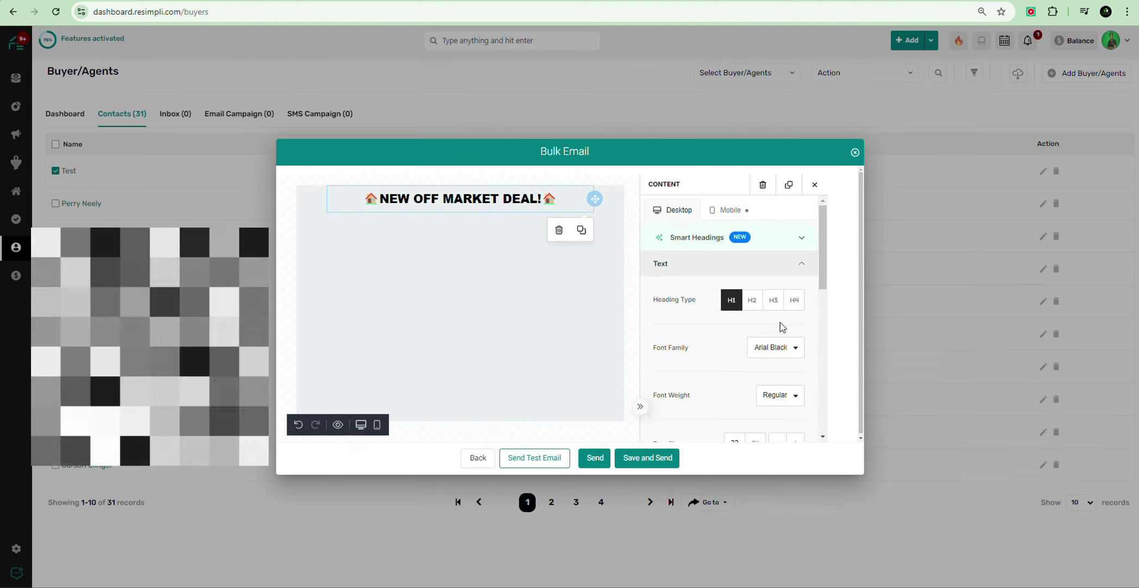
scroll(737, 321, down, 1)
click(796, 384)
click(796, 384)
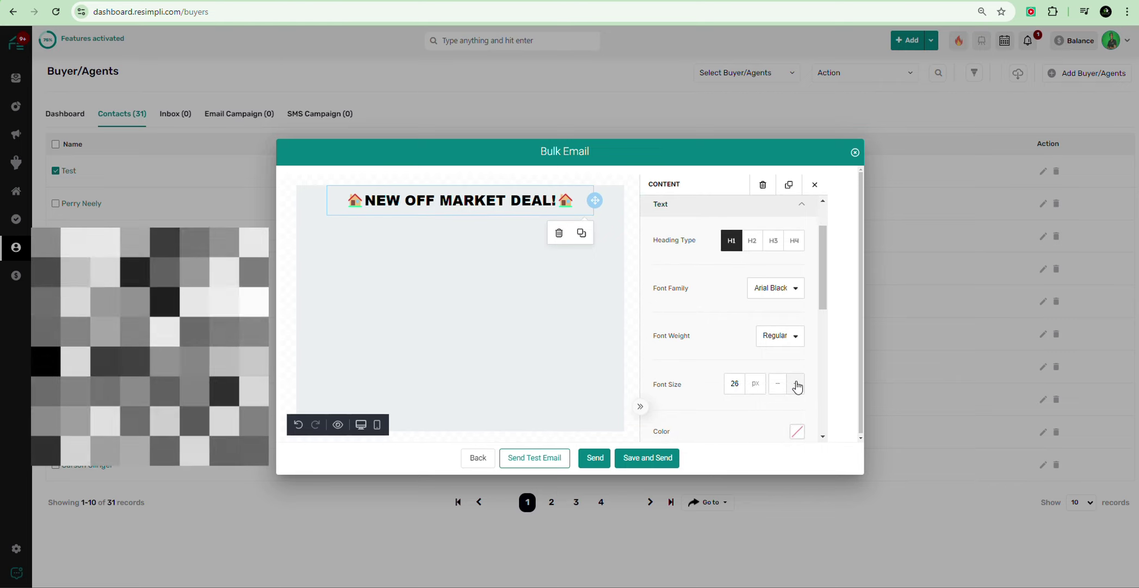
click(796, 384)
click(797, 384)
click(797, 384)
click(796, 384)
click(797, 384)
click(797, 384)
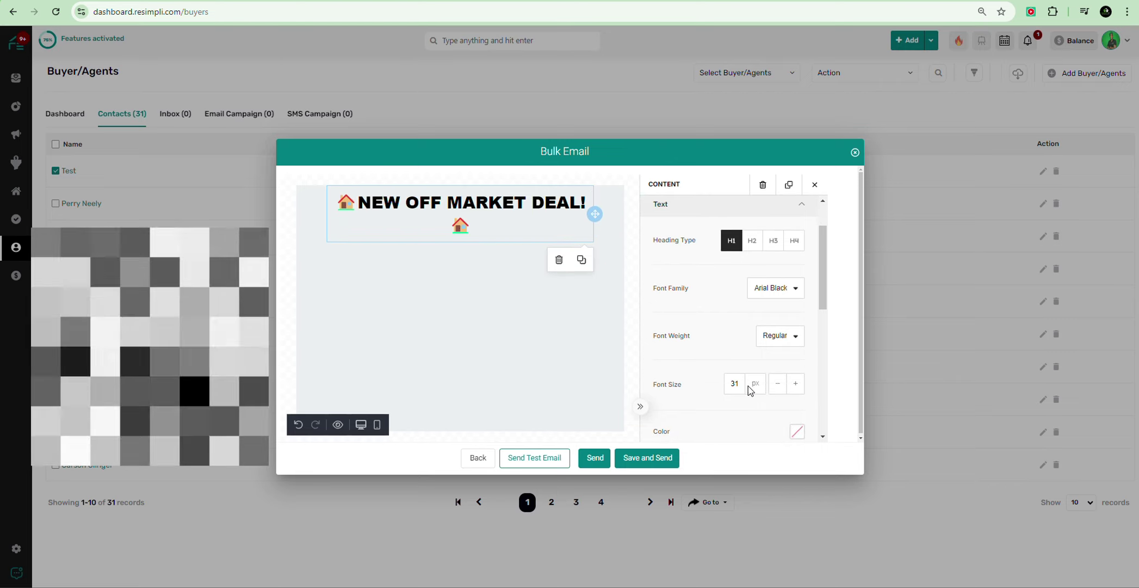
click(778, 385)
click(778, 385)
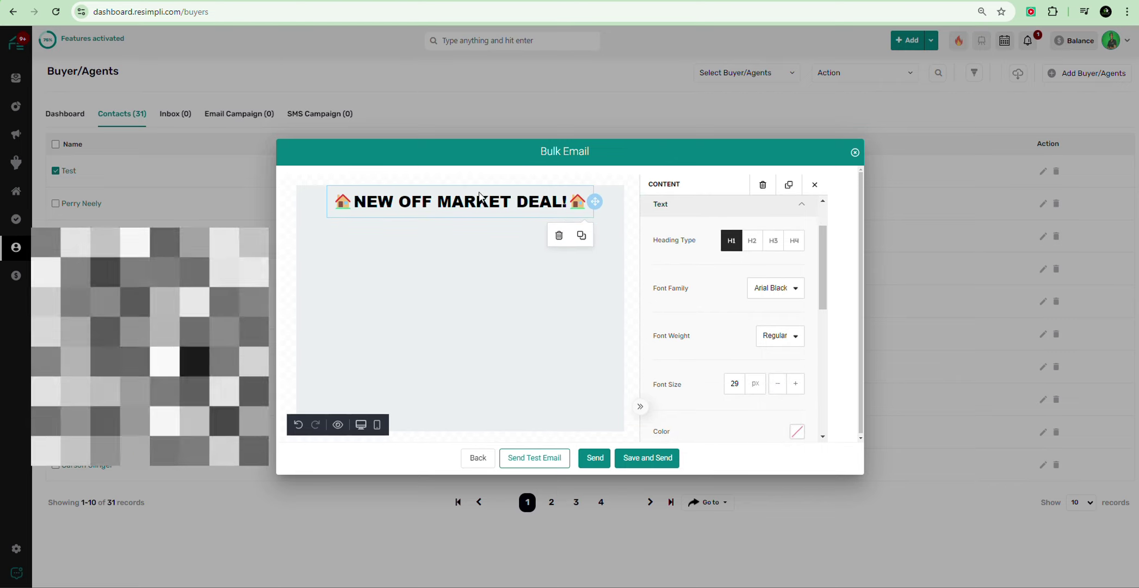
click(437, 250)
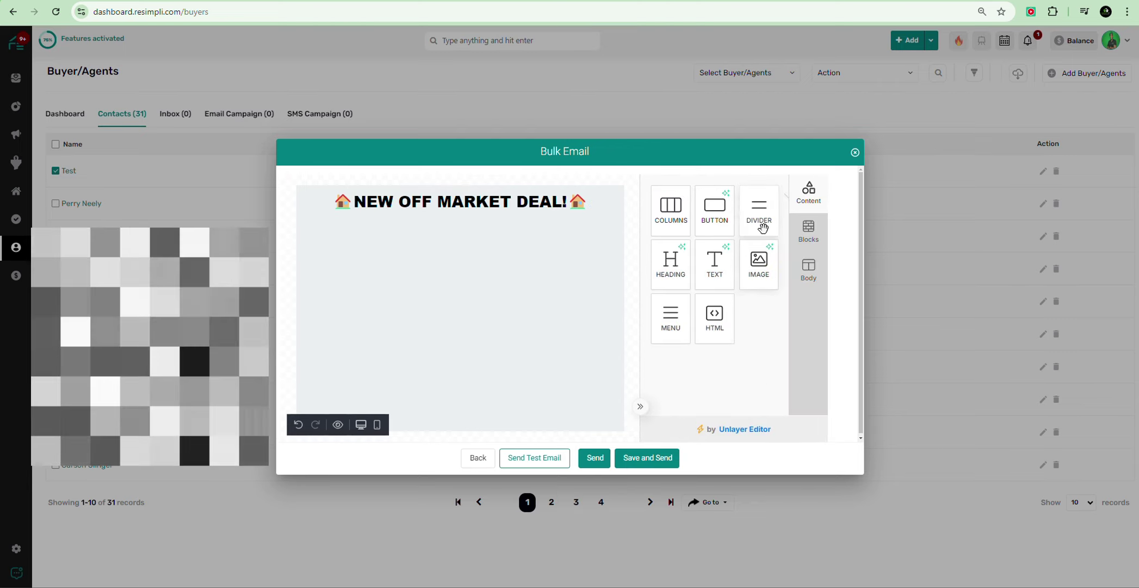
Step: Place a divider under the heading and a text block below it
drag(738, 231, 392, 231)
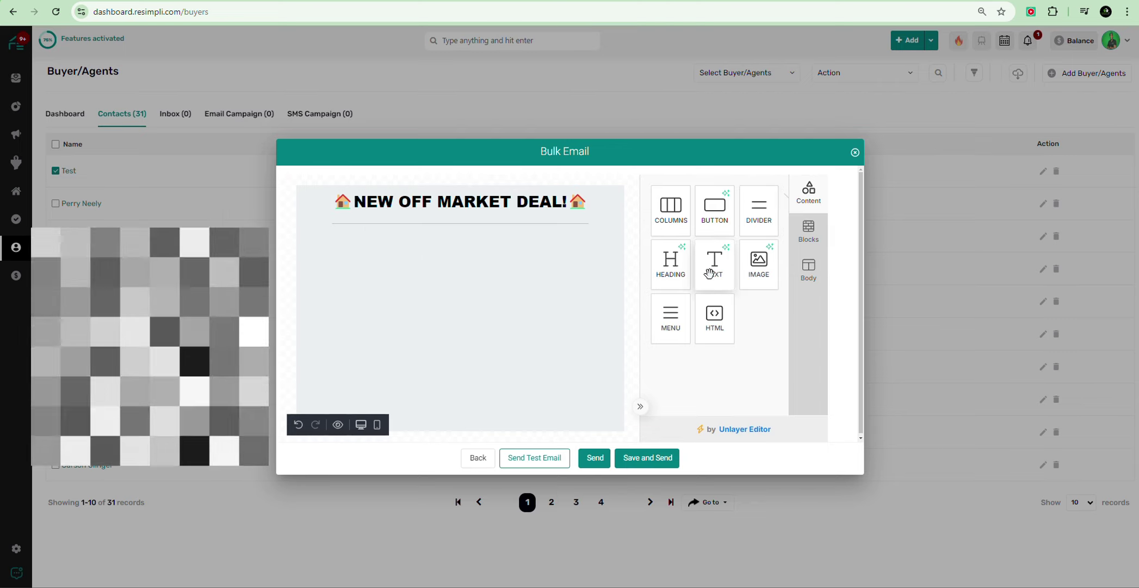
mouse_move(718, 280)
mouse_down()
mouse_move(438, 286)
mouse_move(702, 280)
mouse_up()
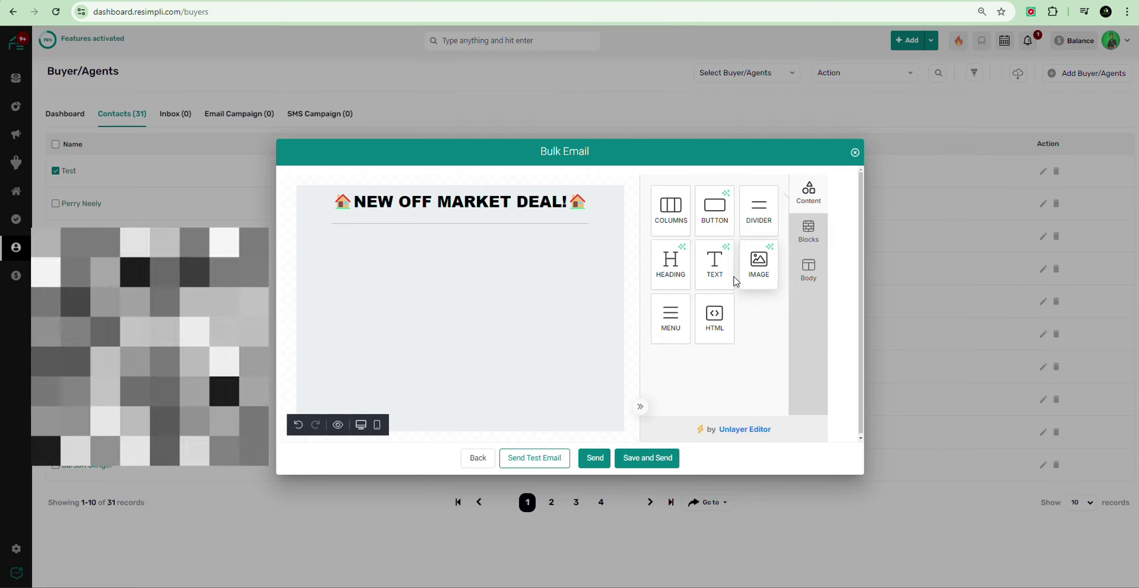
mouse_move(721, 272)
mouse_down()
mouse_move(458, 280)
mouse_move(441, 263)
mouse_up()
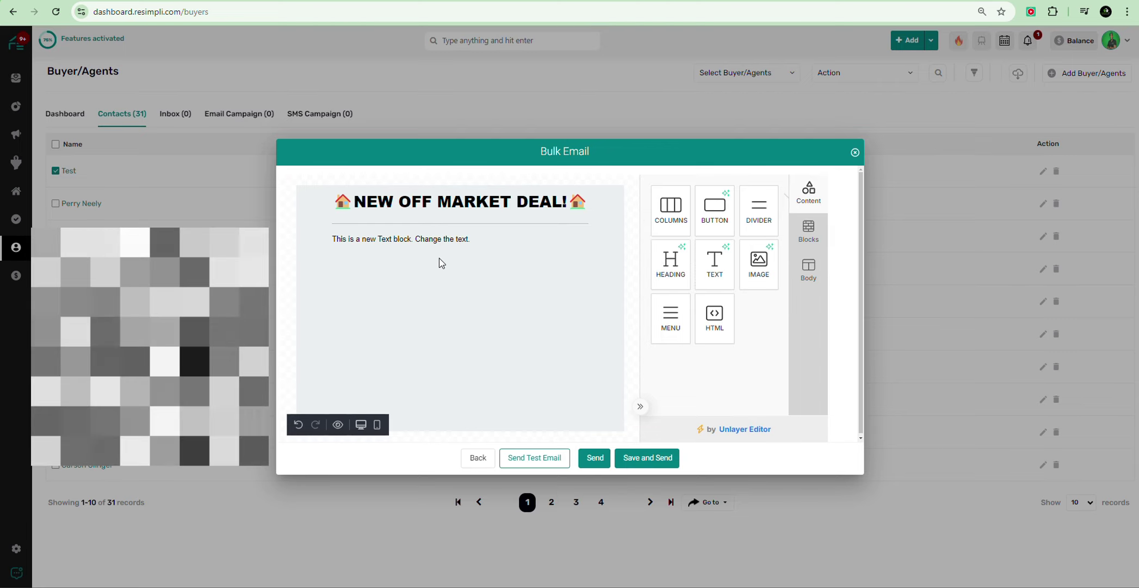
Step: Replace the placeholder with a 'Property Address:' label and the street address line
click(436, 241)
triple_click(436, 234)
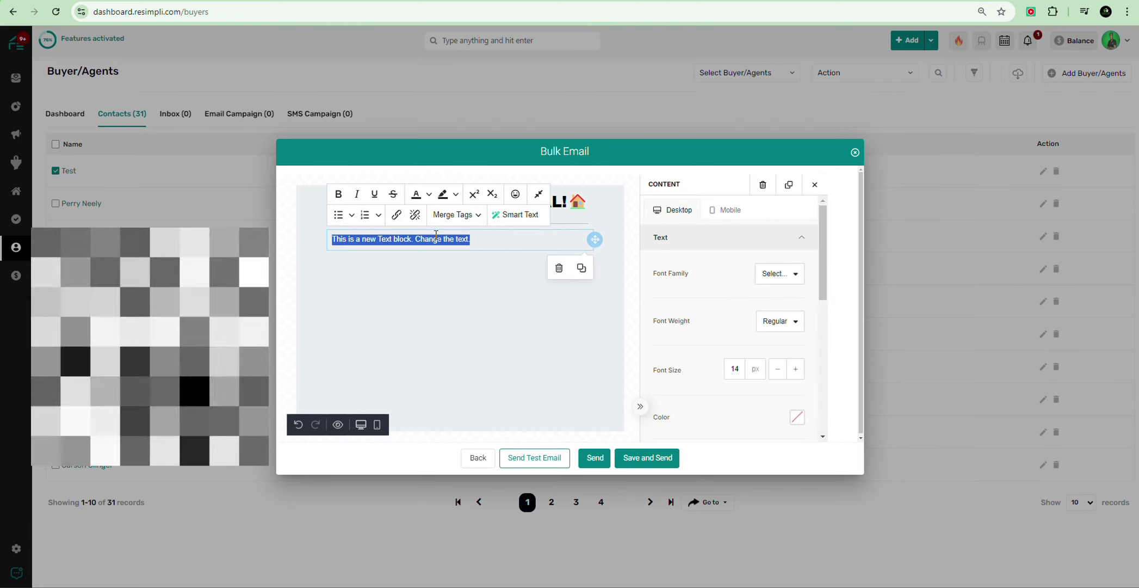
text(Property Address:)
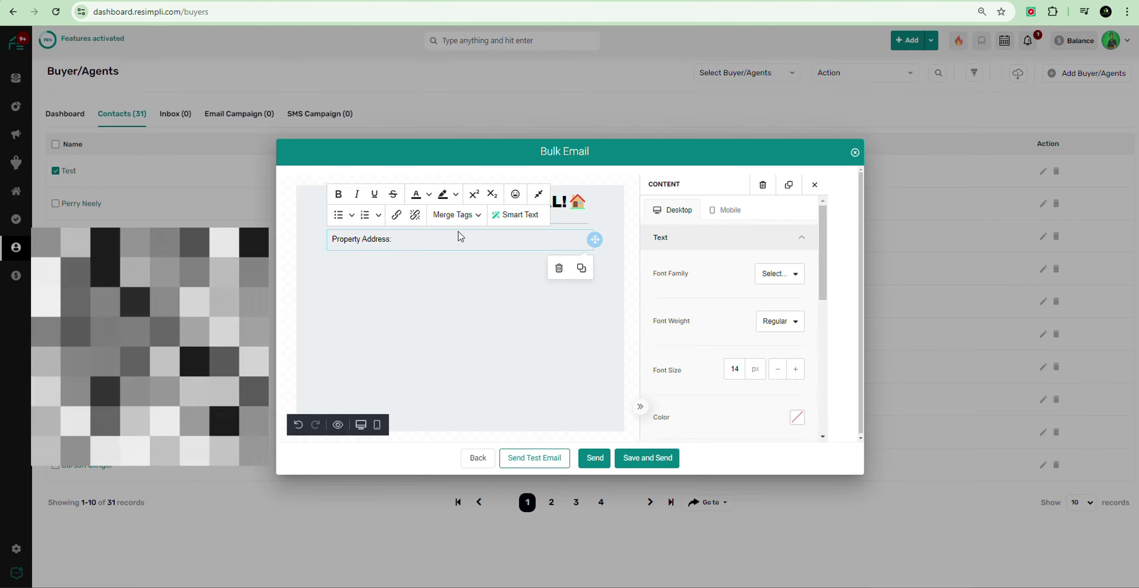
key(Return)
text(123 Main st)
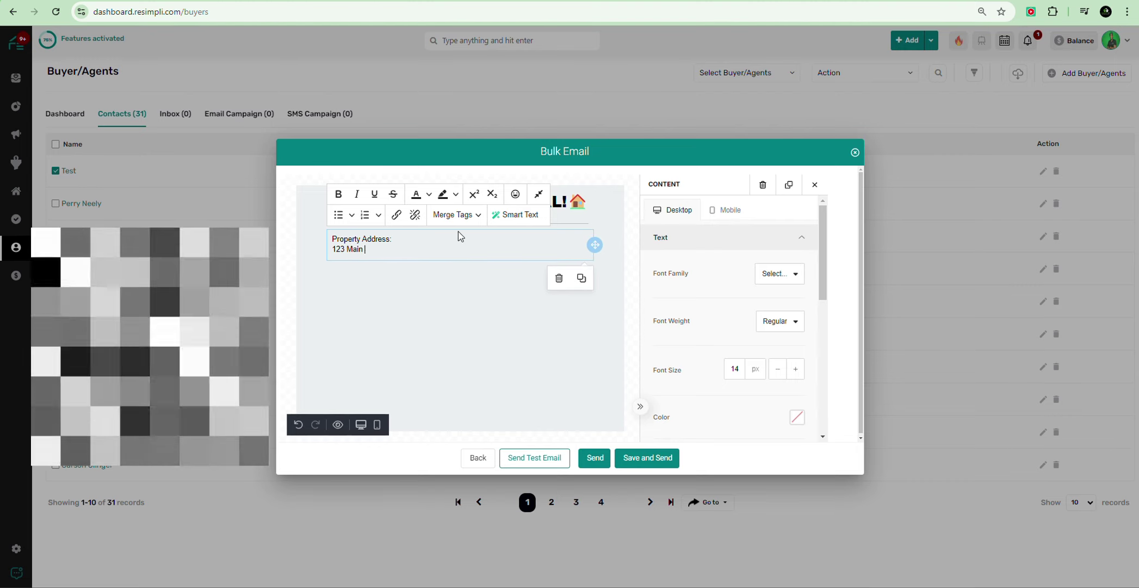
key(BackSpace)
key(BackSpace)
text(St)
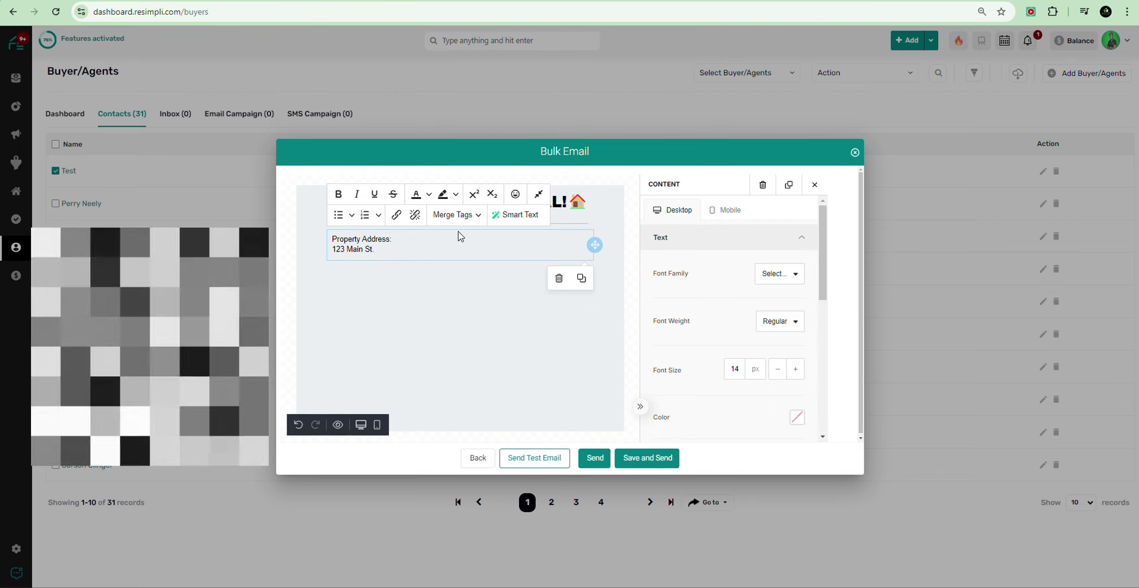
text(.)
key(Return)
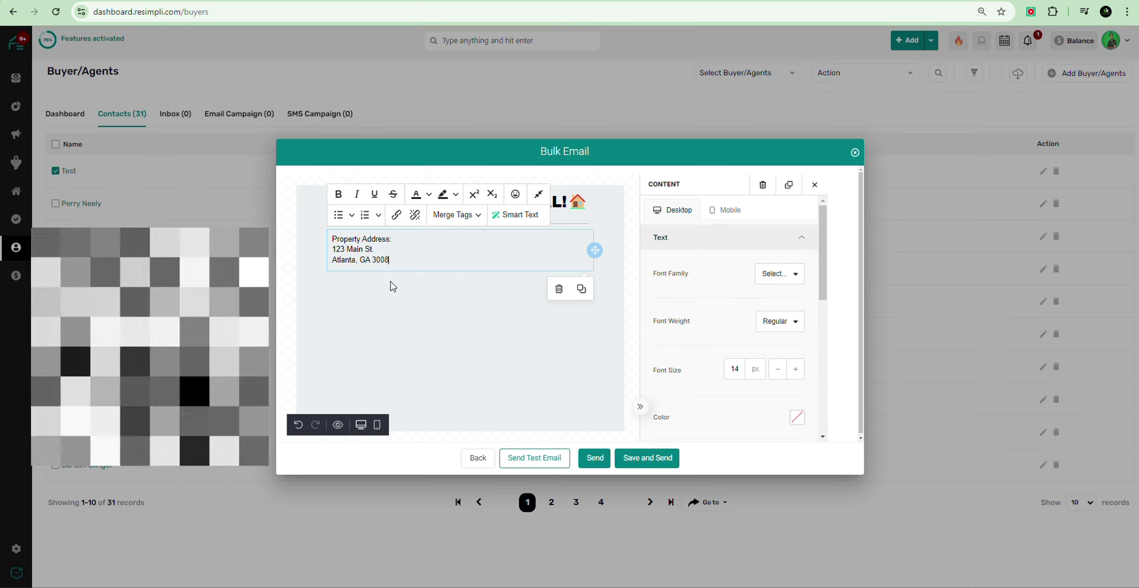
Step: Center the address text and enlarge it to 30px on desktop
click(417, 307)
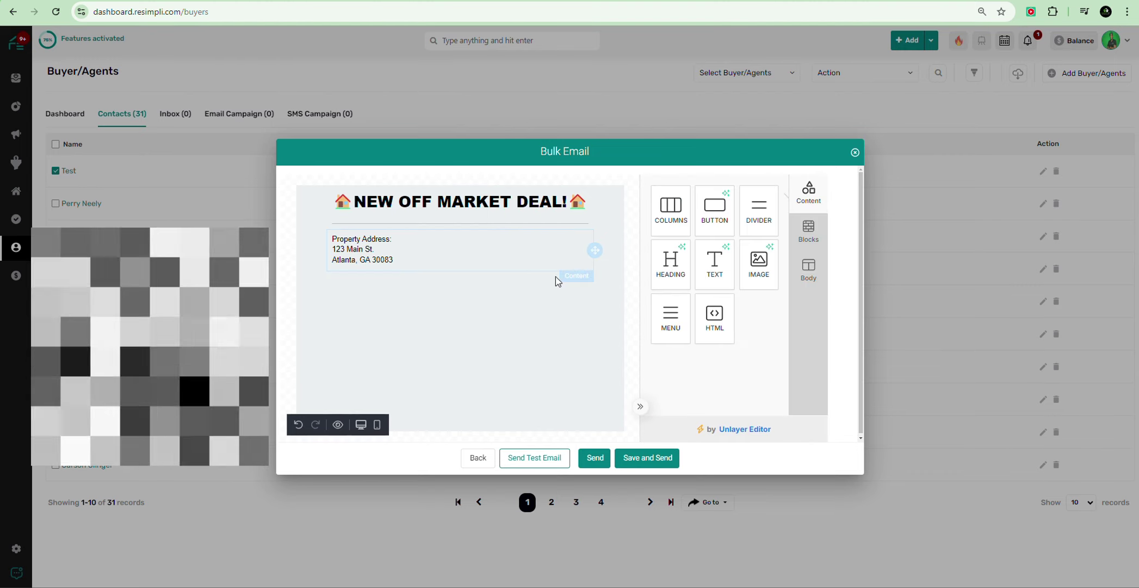
click(456, 271)
scroll(762, 302, down, 3)
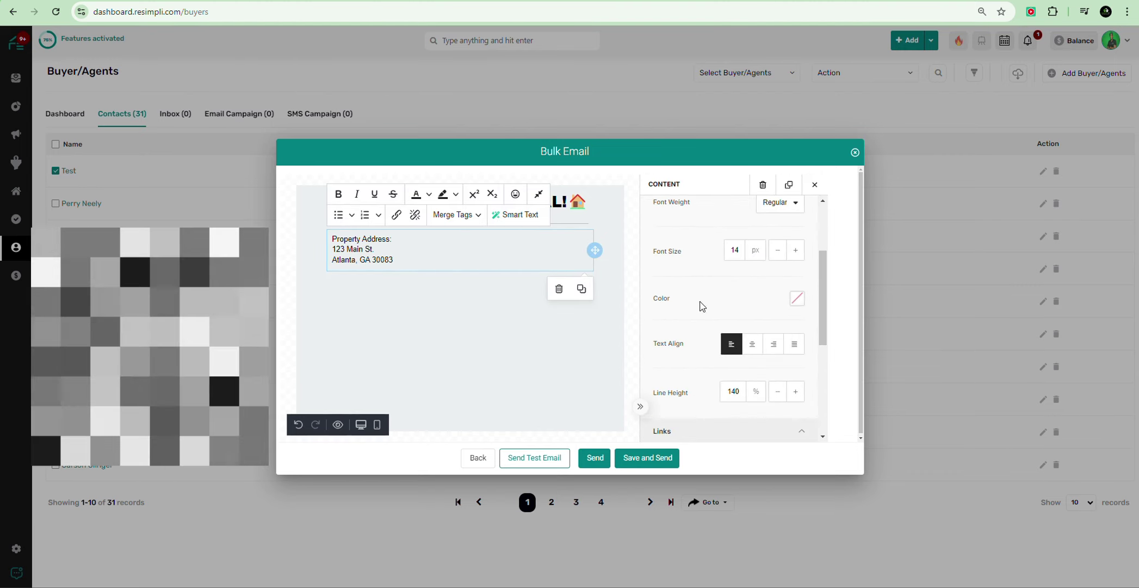
click(752, 344)
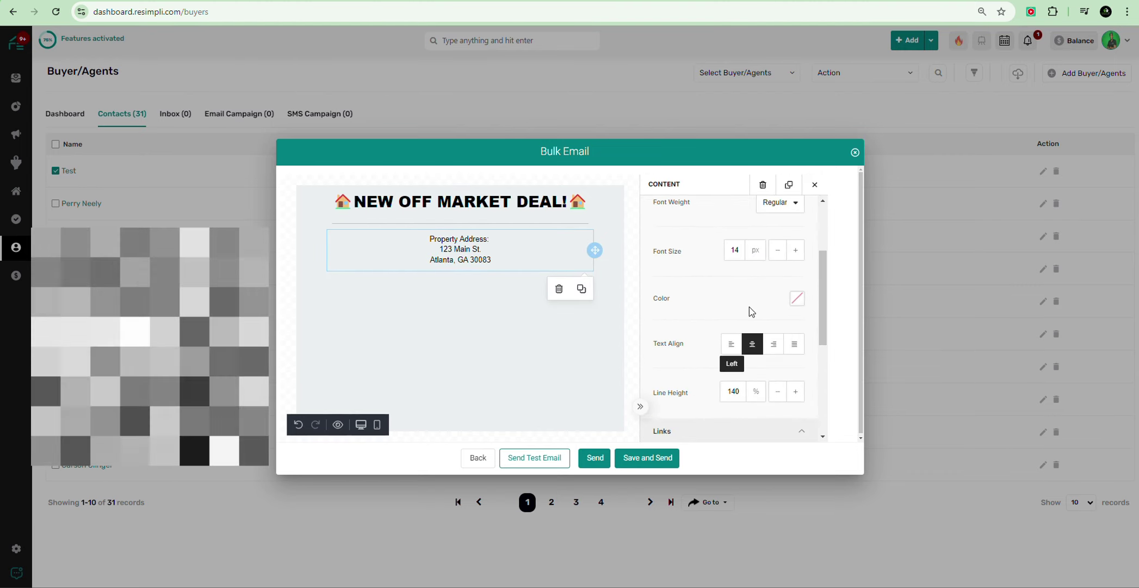
scroll(722, 282, up, 3)
click(795, 369)
click(795, 369)
click(795, 369)
click(795, 369)
click(795, 369)
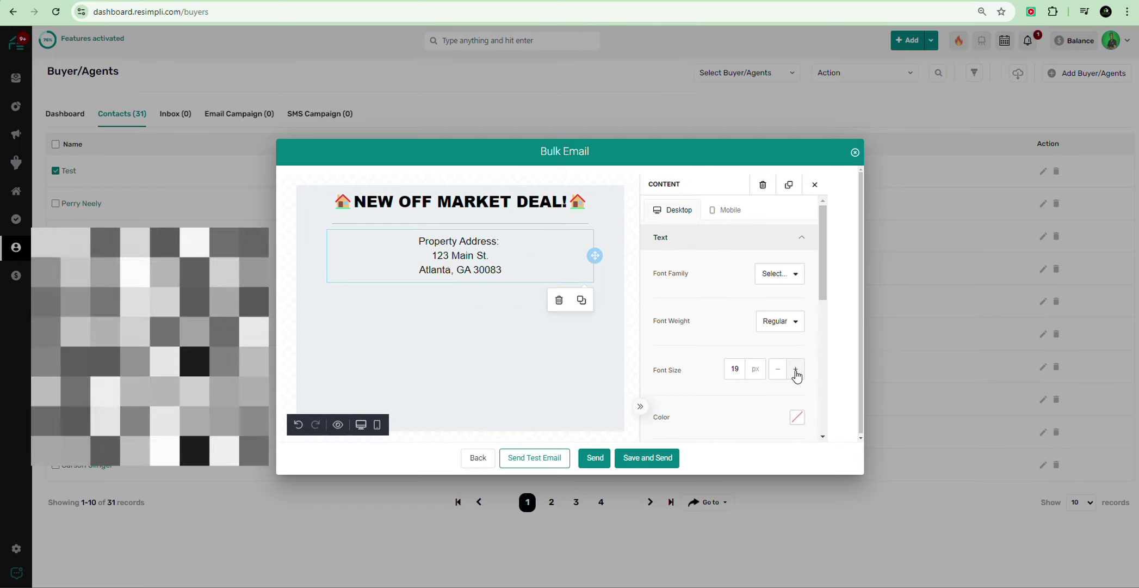
click(796, 370)
click(796, 370)
click(795, 370)
click(795, 370)
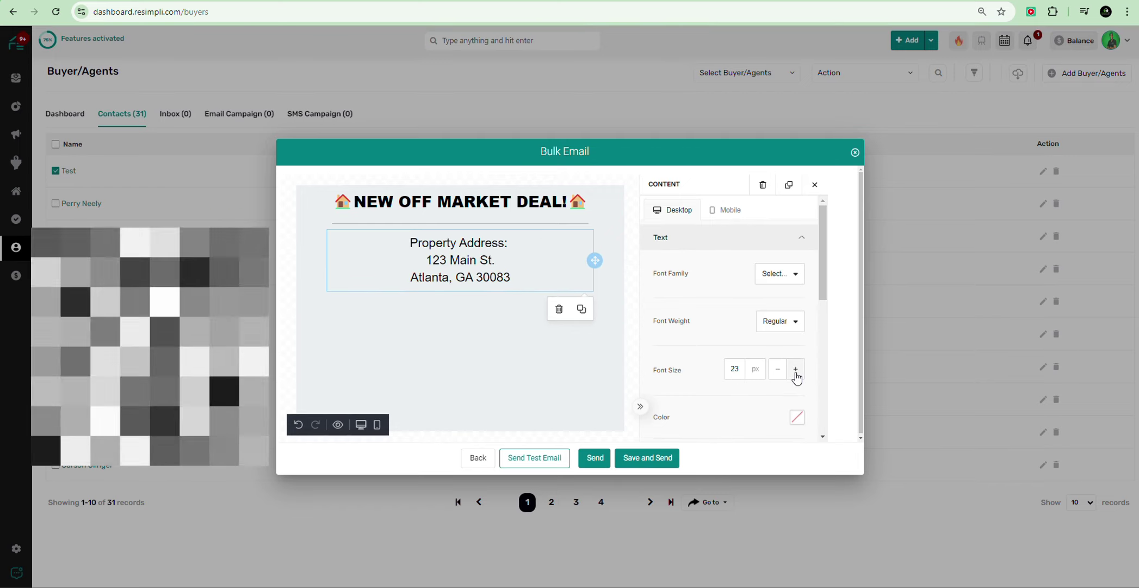
click(795, 370)
click(795, 370)
click(795, 370)
click(795, 370)
click(795, 370)
click(795, 370)
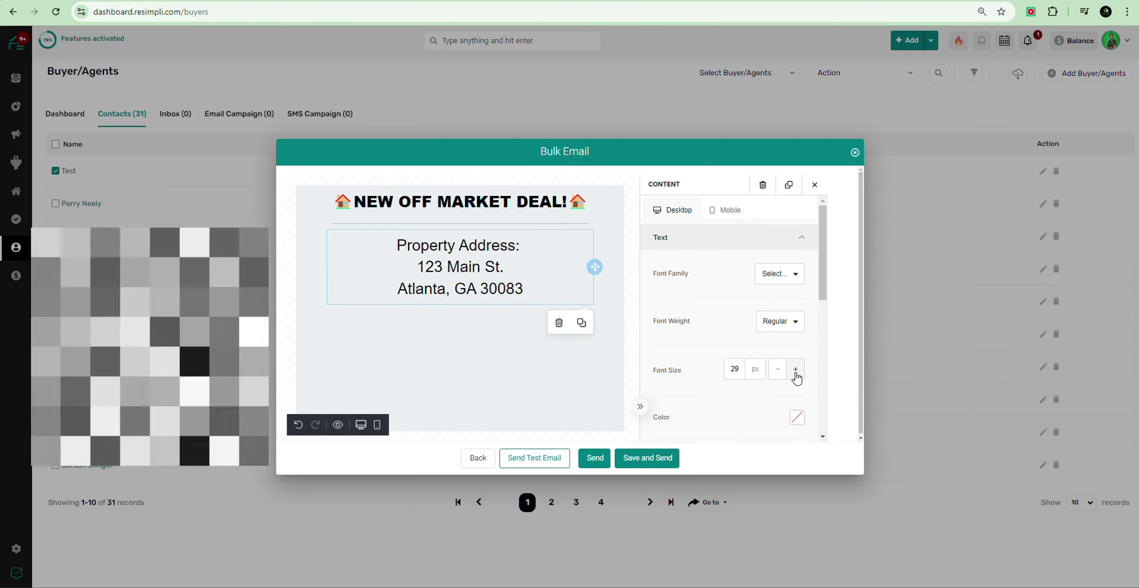
click(796, 370)
scroll(736, 316, down, 2)
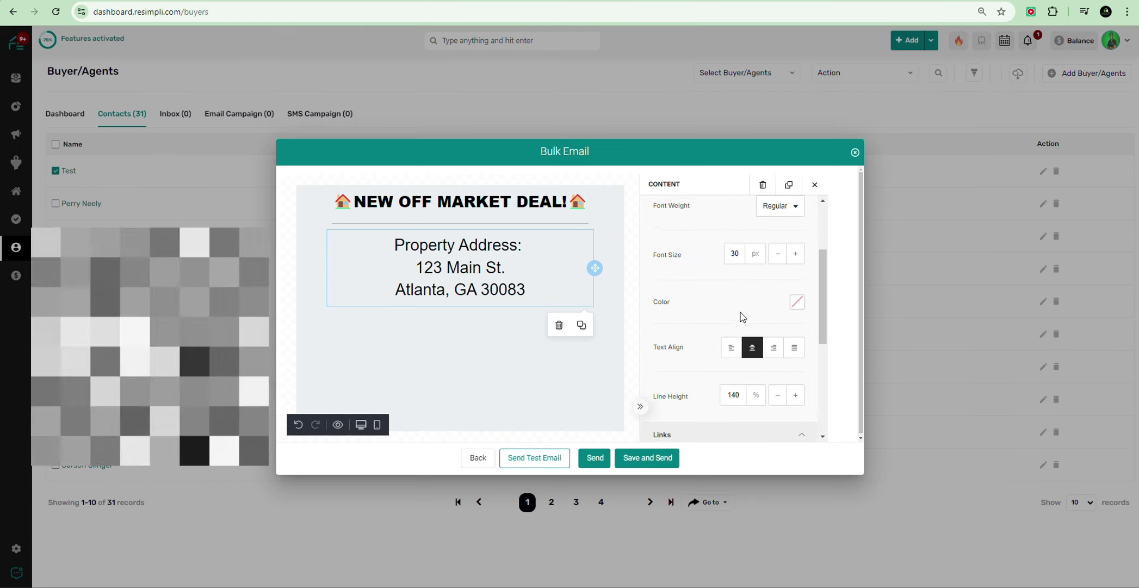
scroll(742, 305, up, 1)
Step: Make the address bold and reduce its mobile font size to 26px
click(784, 260)
click(737, 307)
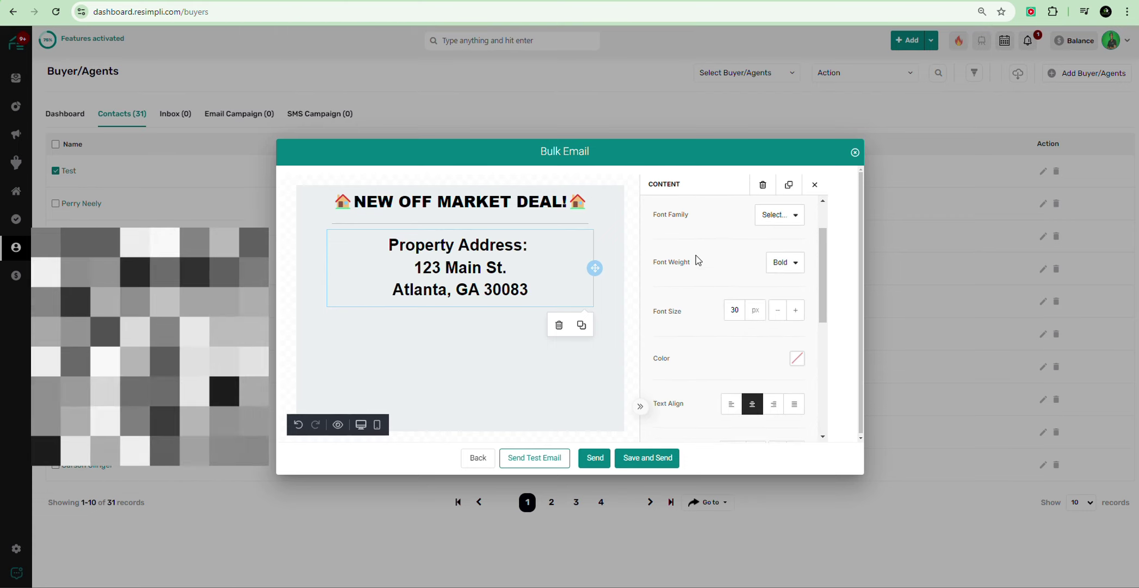
scroll(702, 264, up, 1)
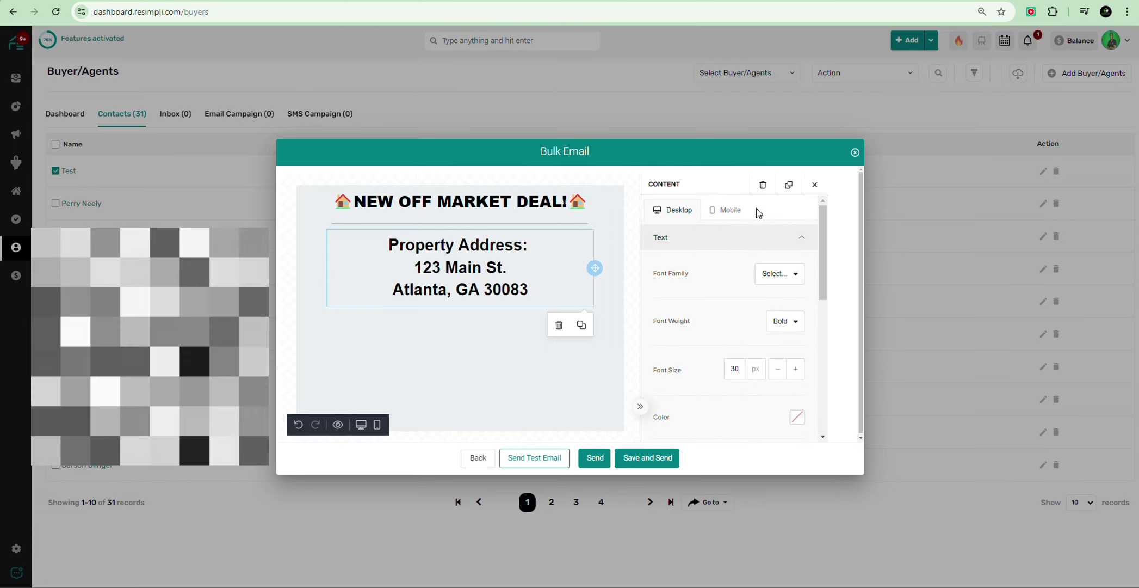
click(729, 210)
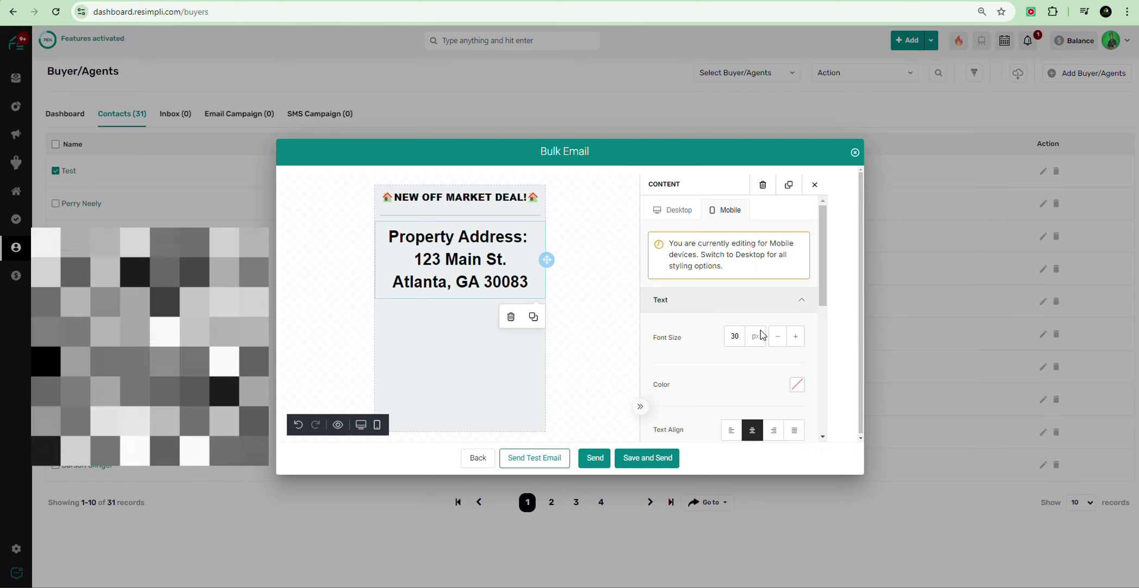
click(778, 337)
click(778, 336)
click(778, 336)
click(778, 336)
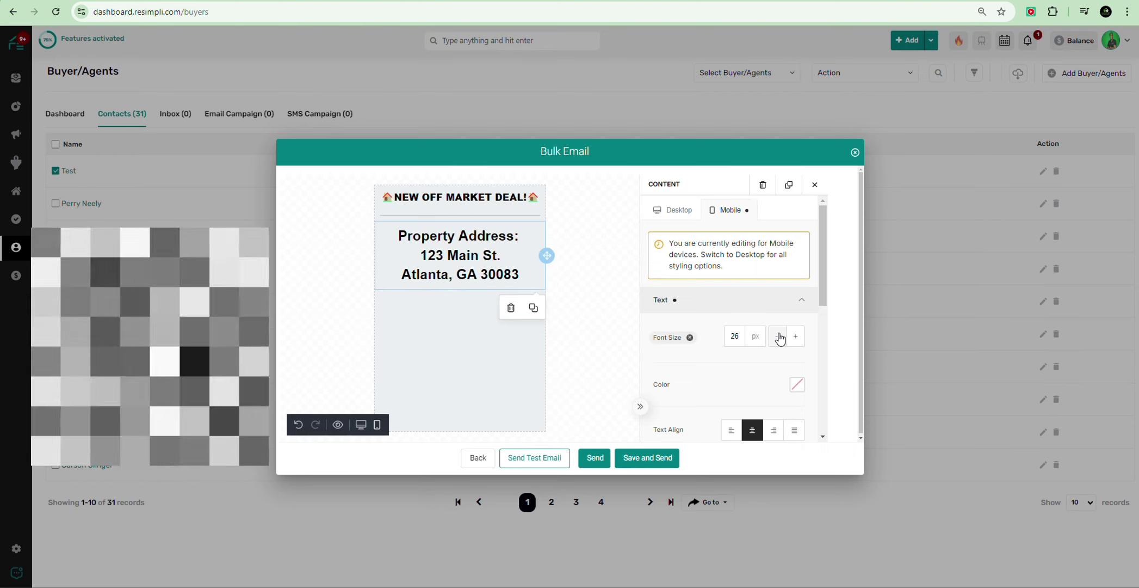
click(661, 211)
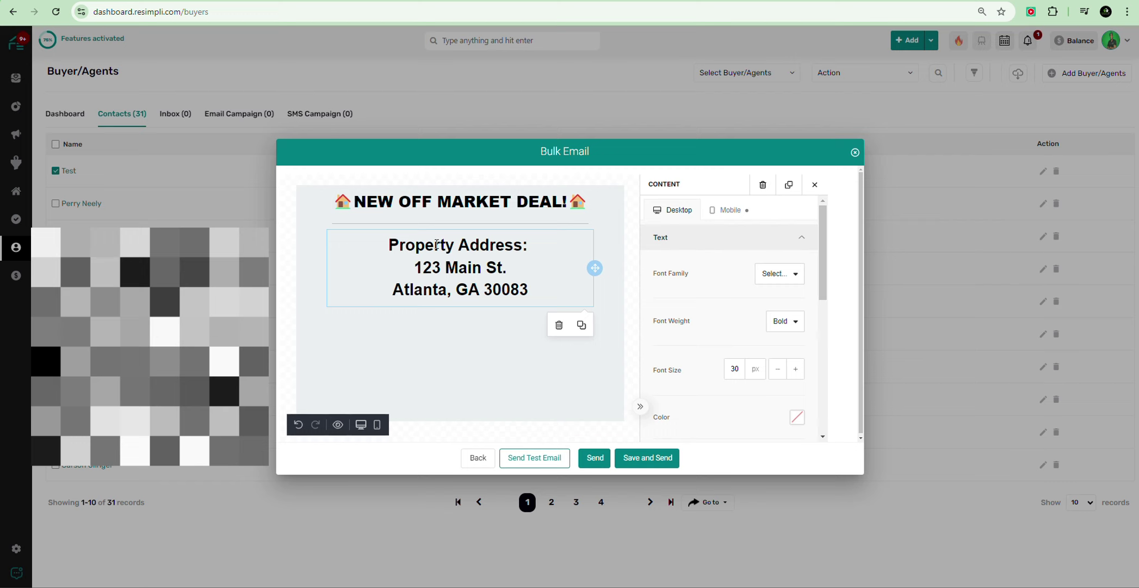
click(425, 316)
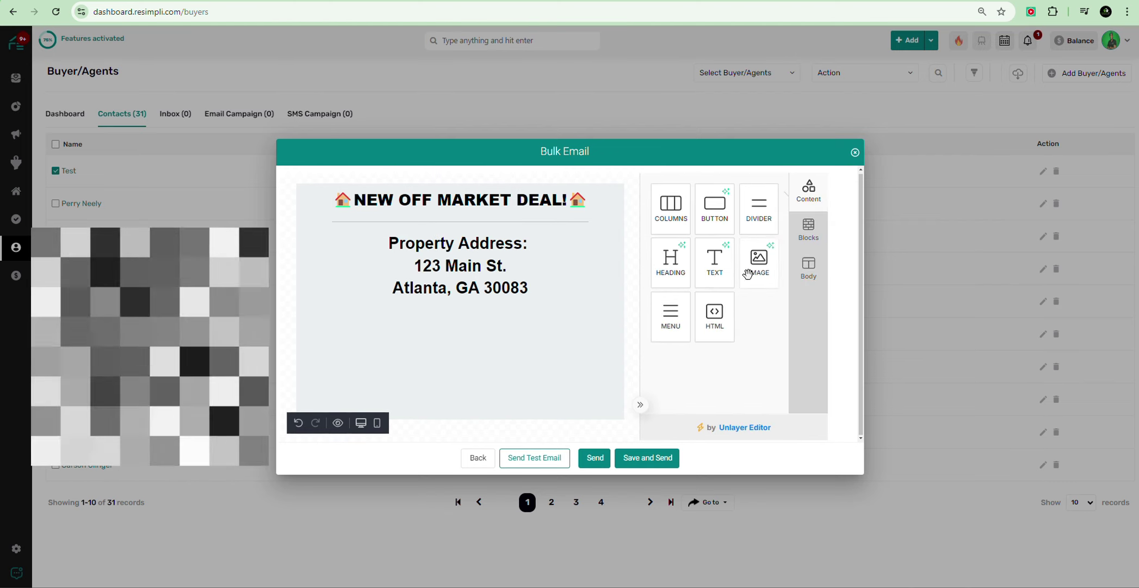
Step: Insert a 50%/50% two-column row beneath the address block
click(808, 229)
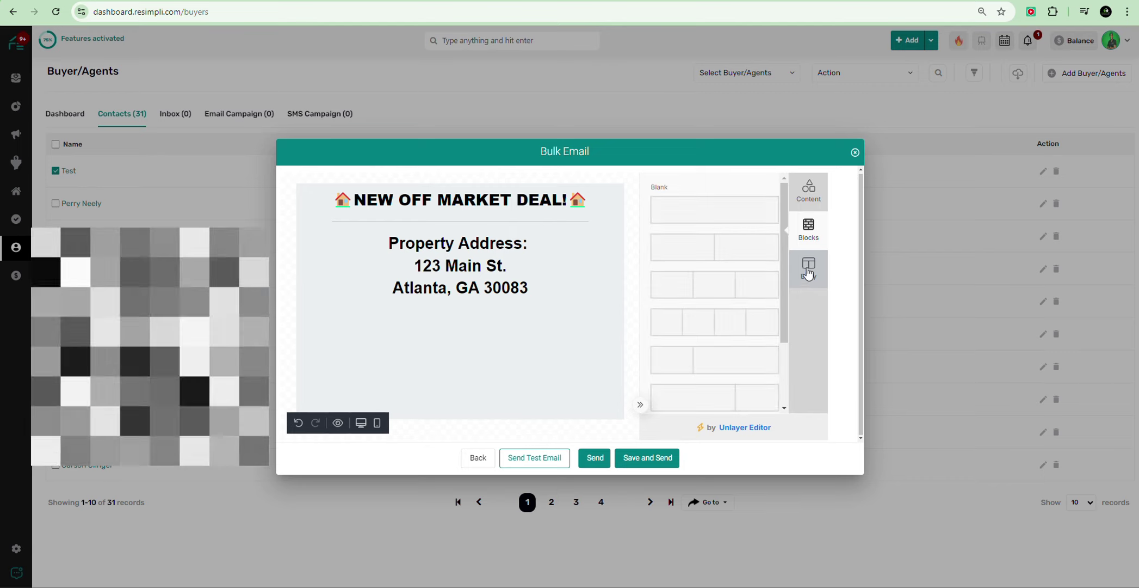
click(809, 273)
click(808, 229)
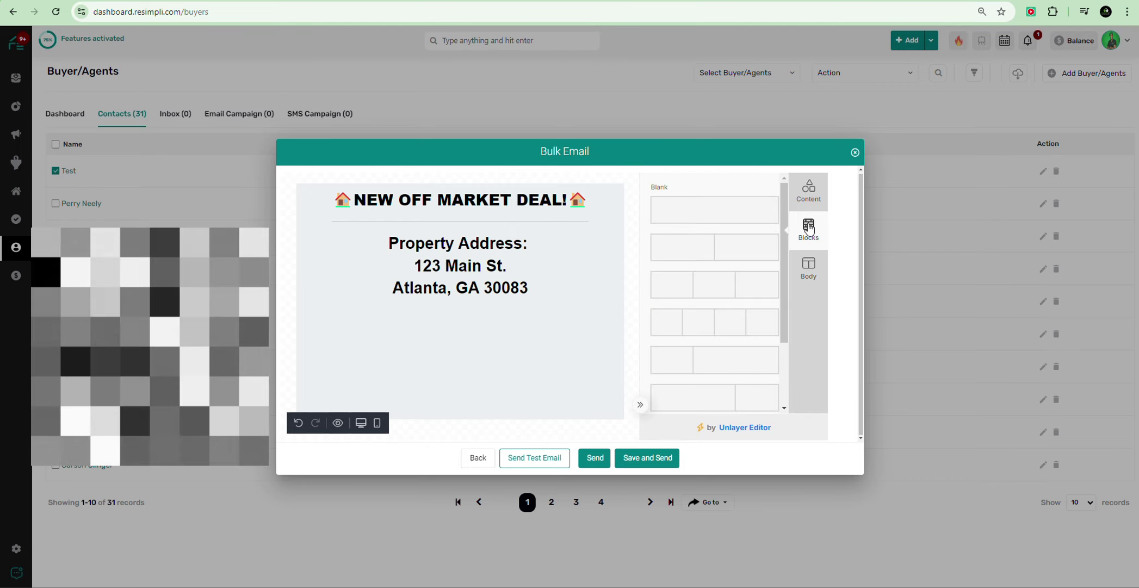
drag(674, 259, 428, 326)
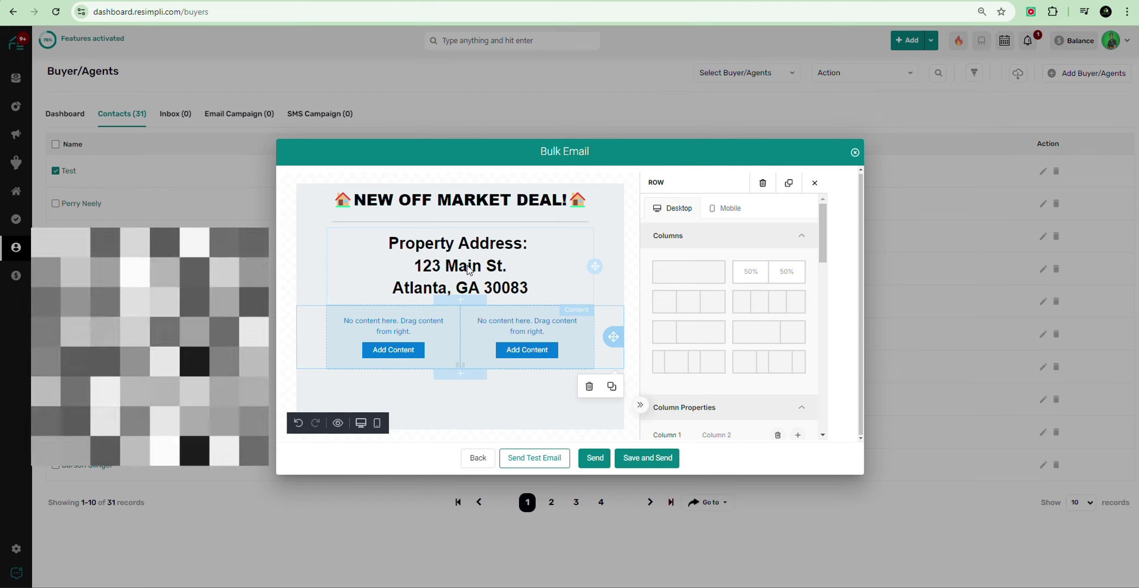
click(394, 351)
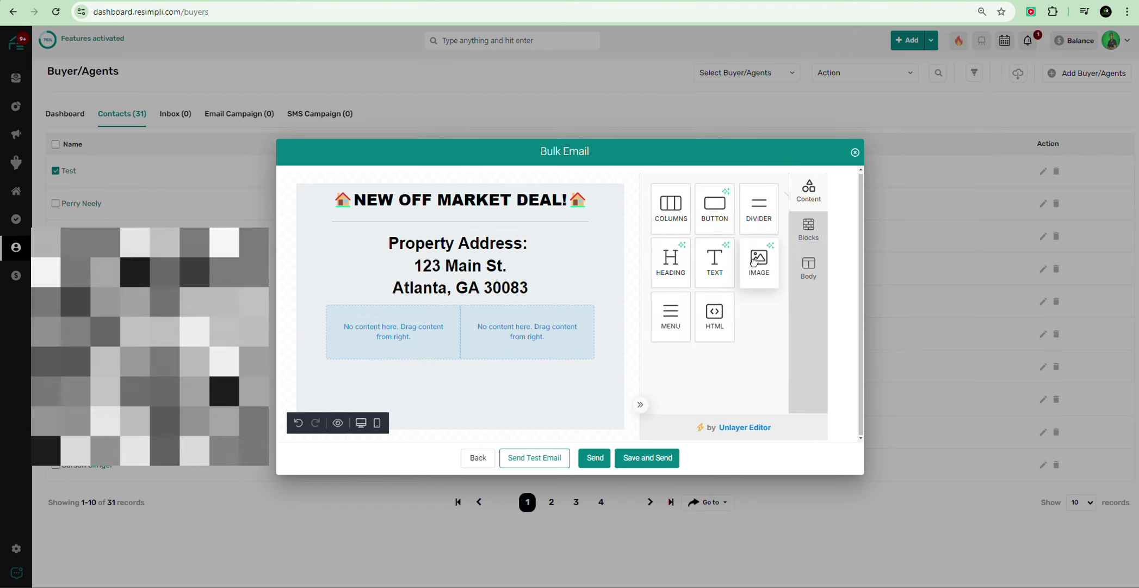
Step: Add an image block to the left column and upload the house photo from Downloads
drag(754, 262, 381, 342)
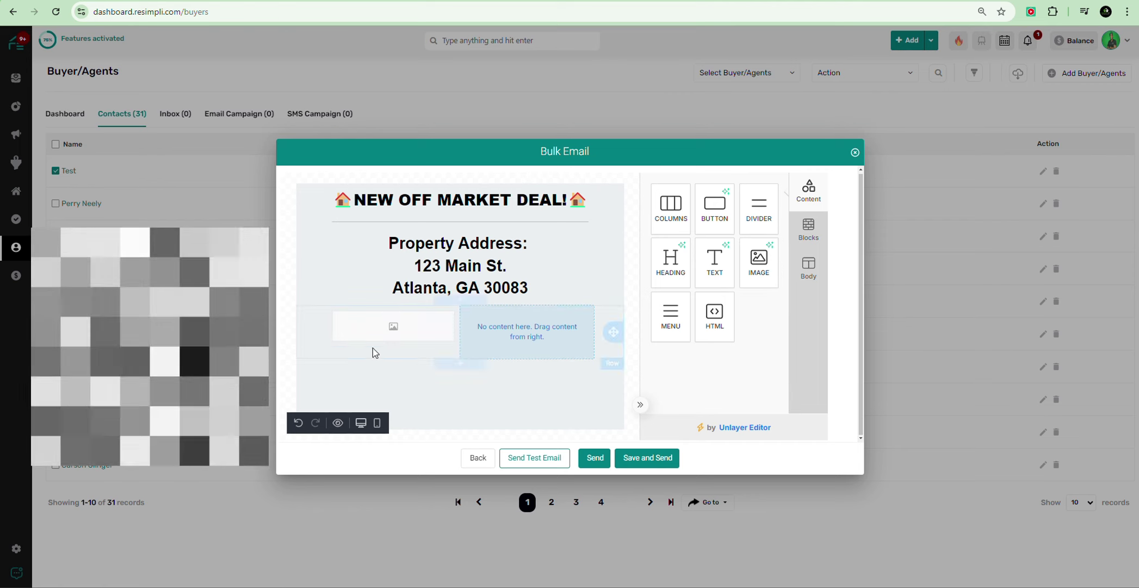
click(413, 320)
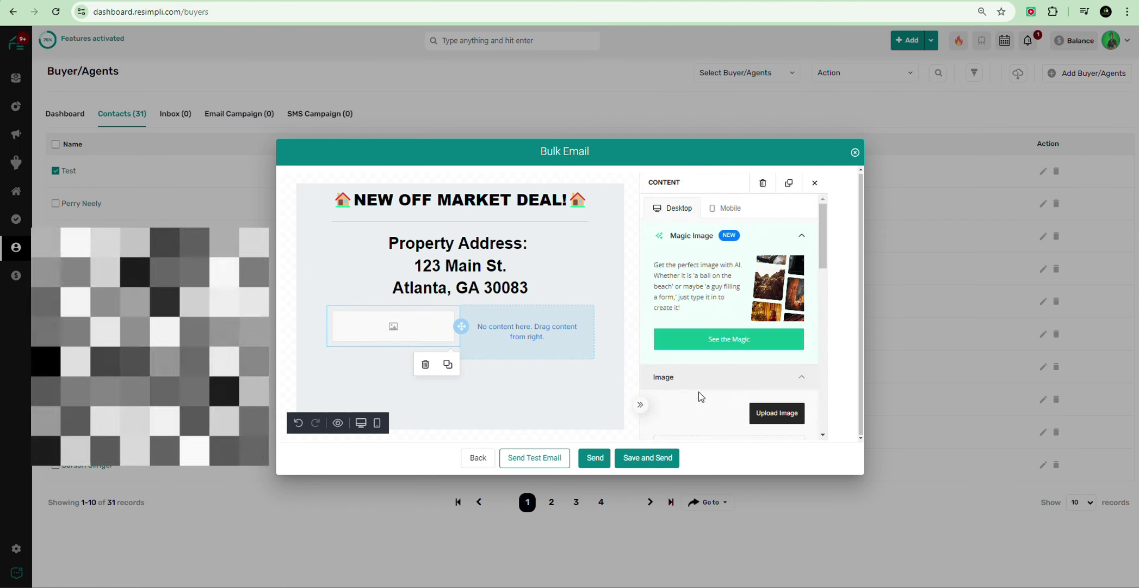
scroll(701, 397, down, 1)
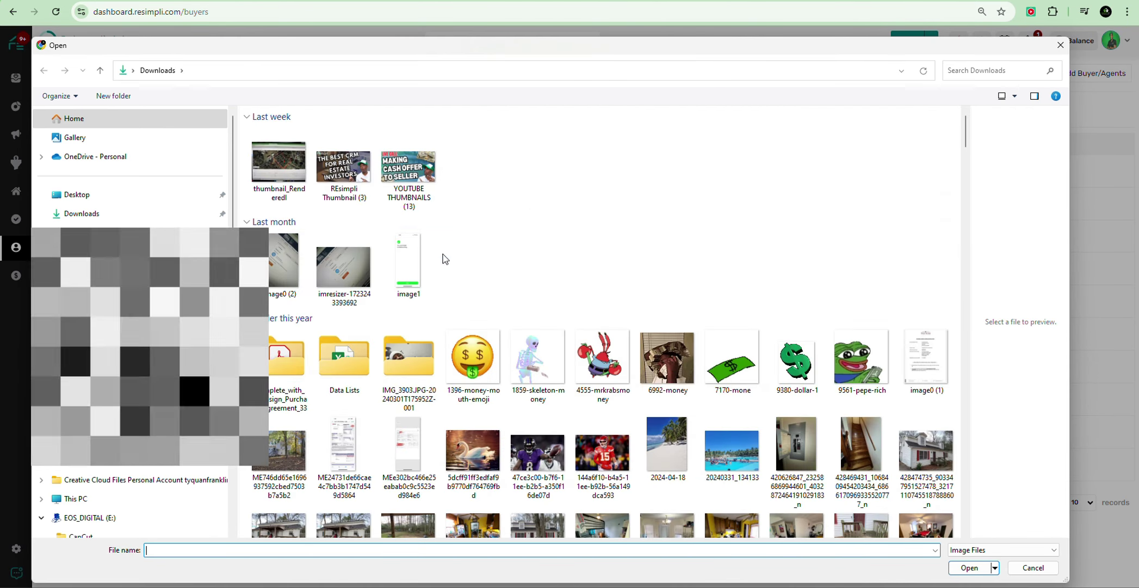
scroll(748, 370, down, 4)
click(935, 214)
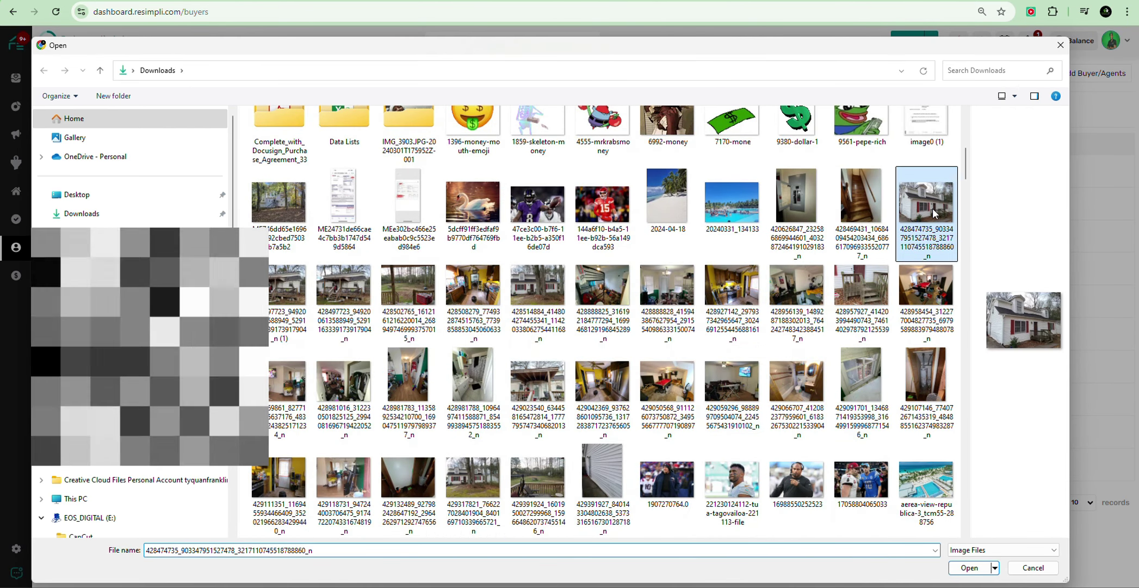
click(970, 567)
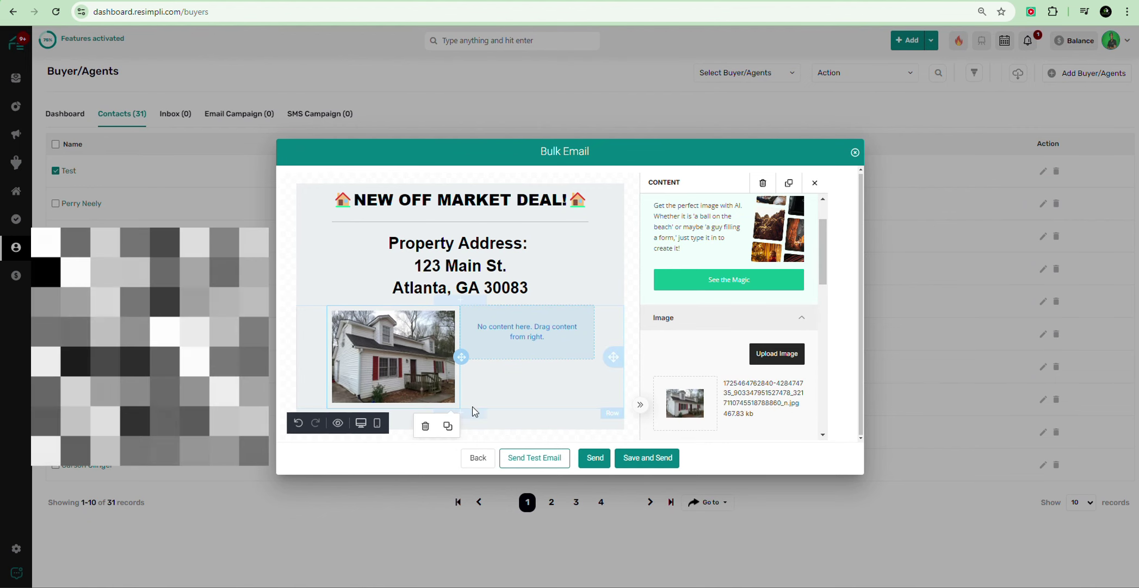
Step: Preview the image on mobile, return to desktop, and select the empty right column
scroll(745, 294, up, 1)
click(730, 212)
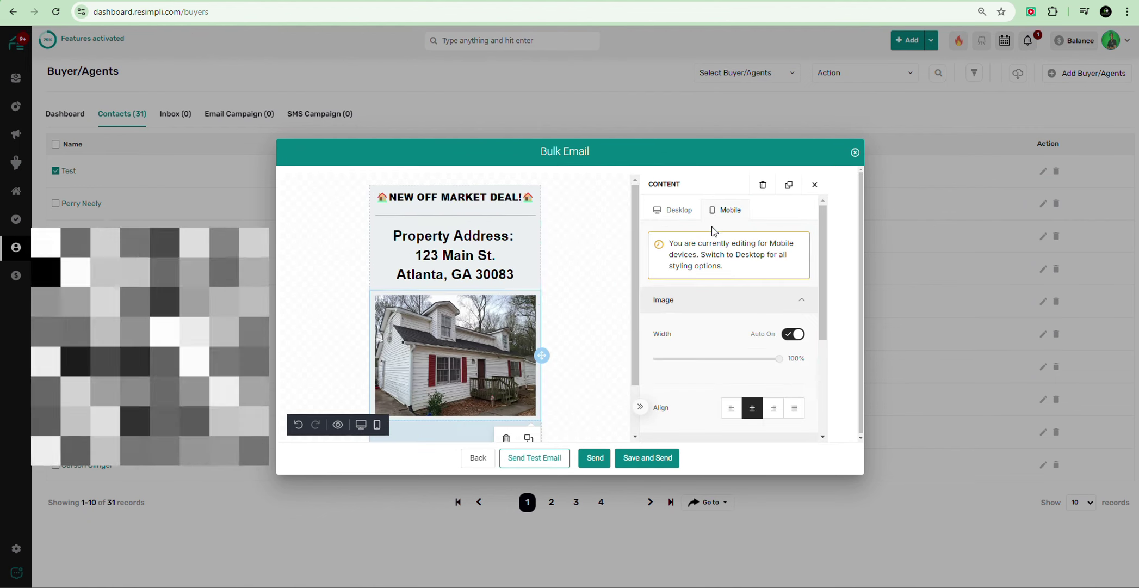
scroll(445, 280, down, 1)
scroll(445, 280, up, 1)
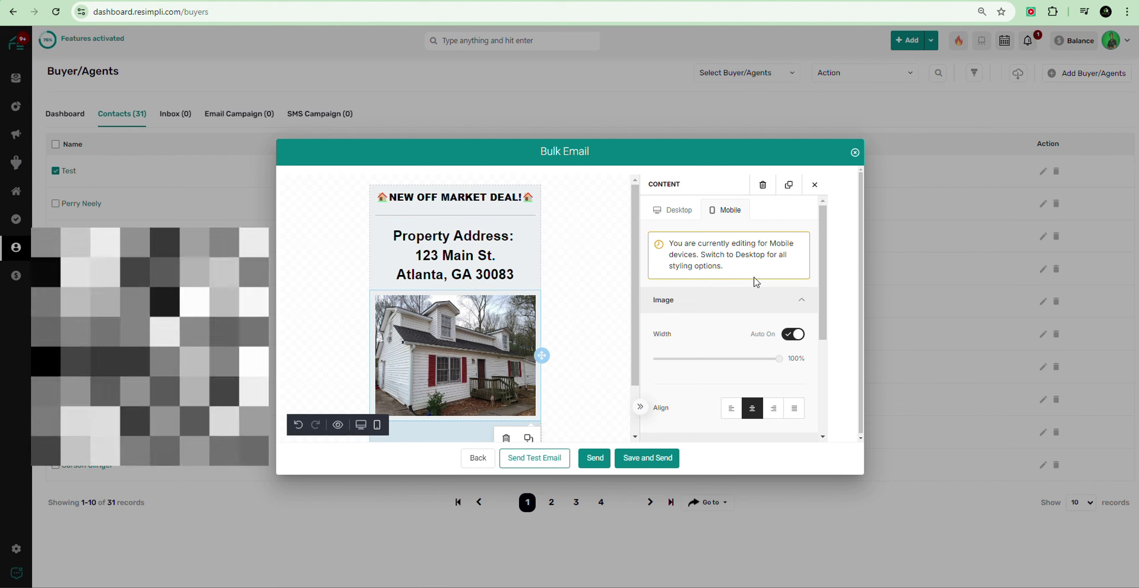
click(677, 217)
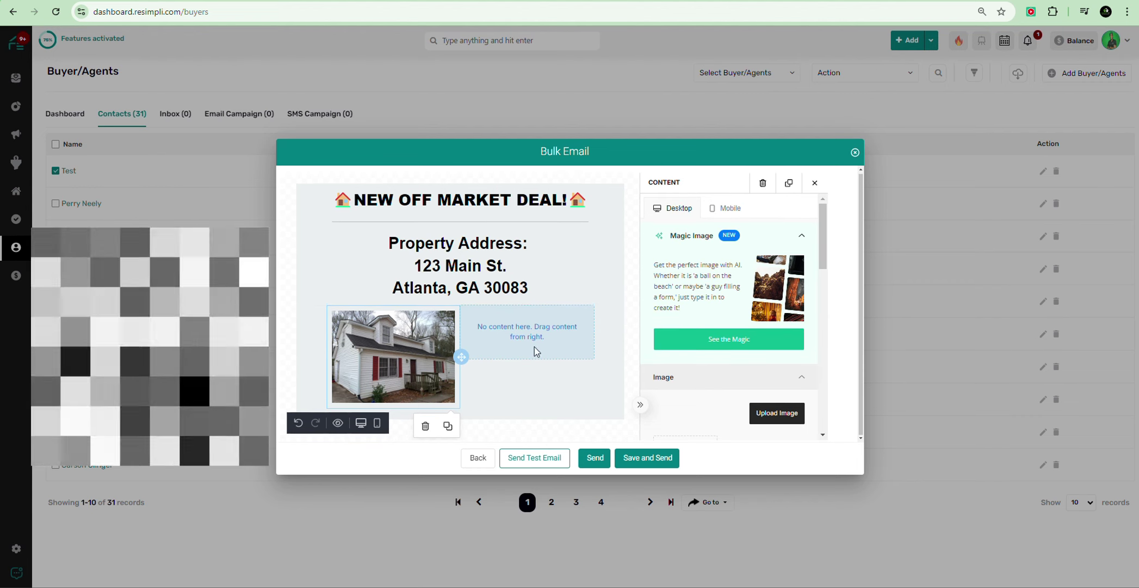
click(532, 325)
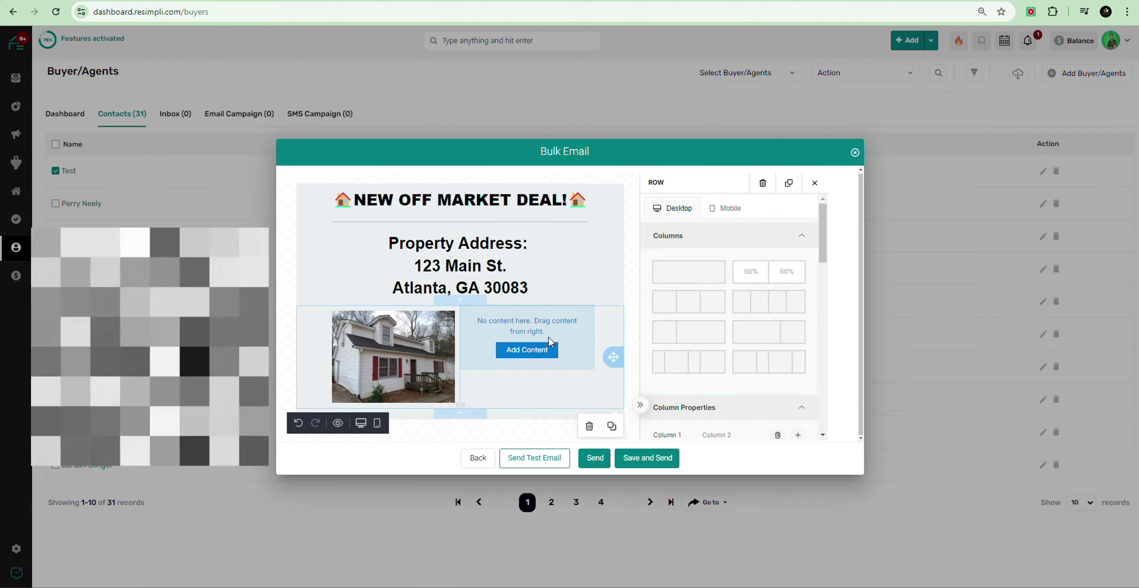
click(548, 349)
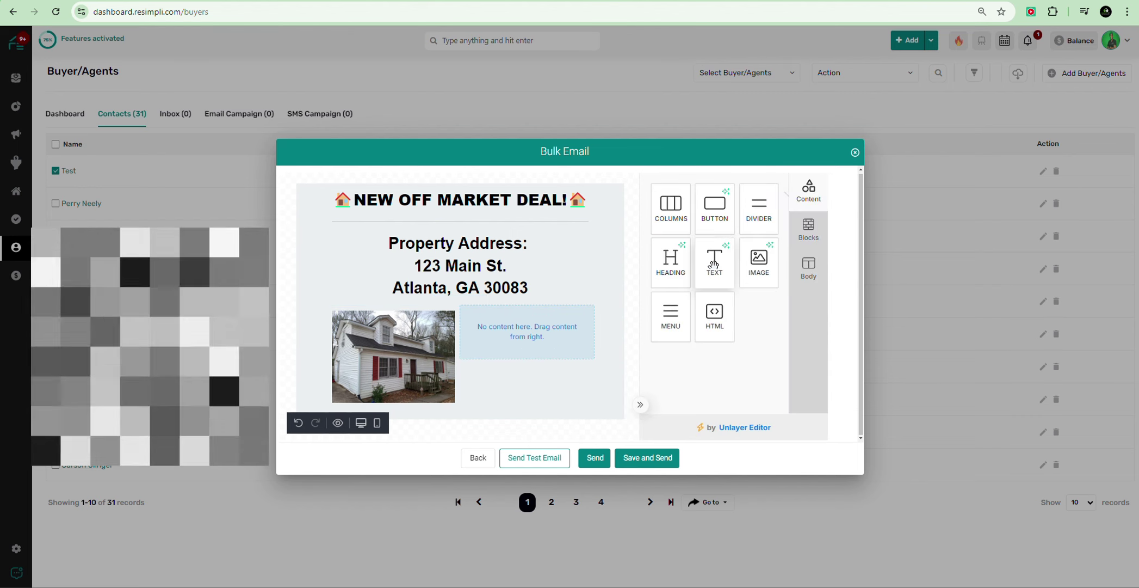
Step: Add a text block to the right column and paste the property details as plain text
drag(714, 263, 561, 347)
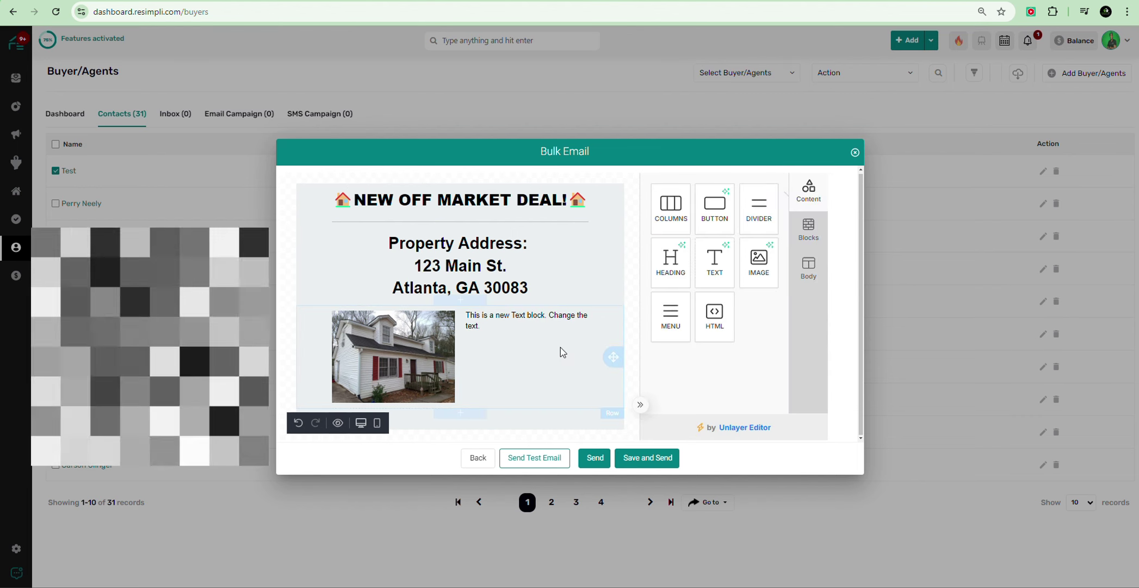
click(511, 319)
key(ctrl+a)
key(BackSpace)
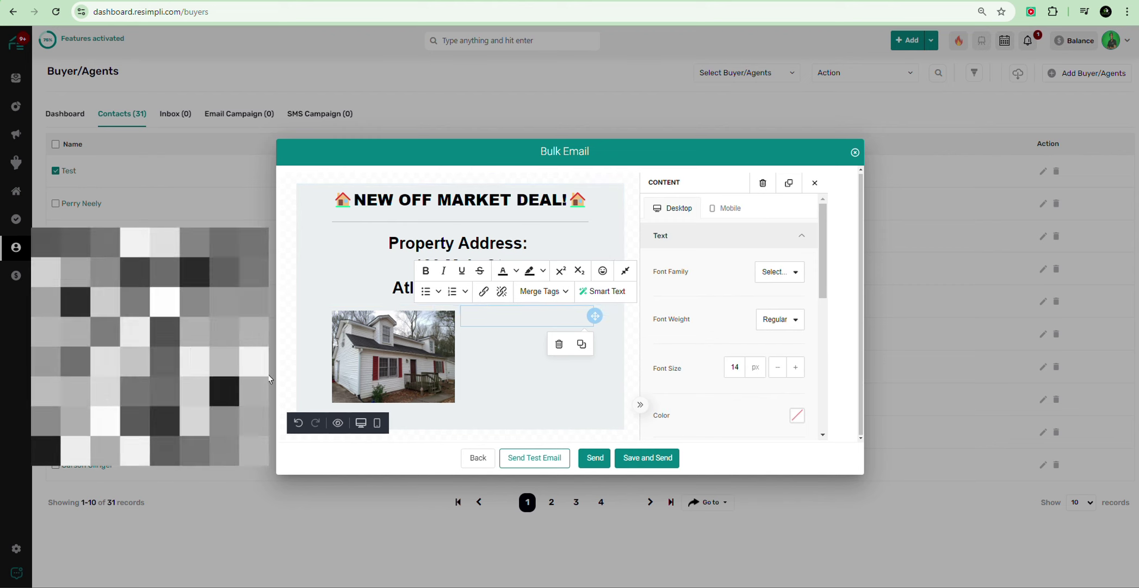
click(312, 274)
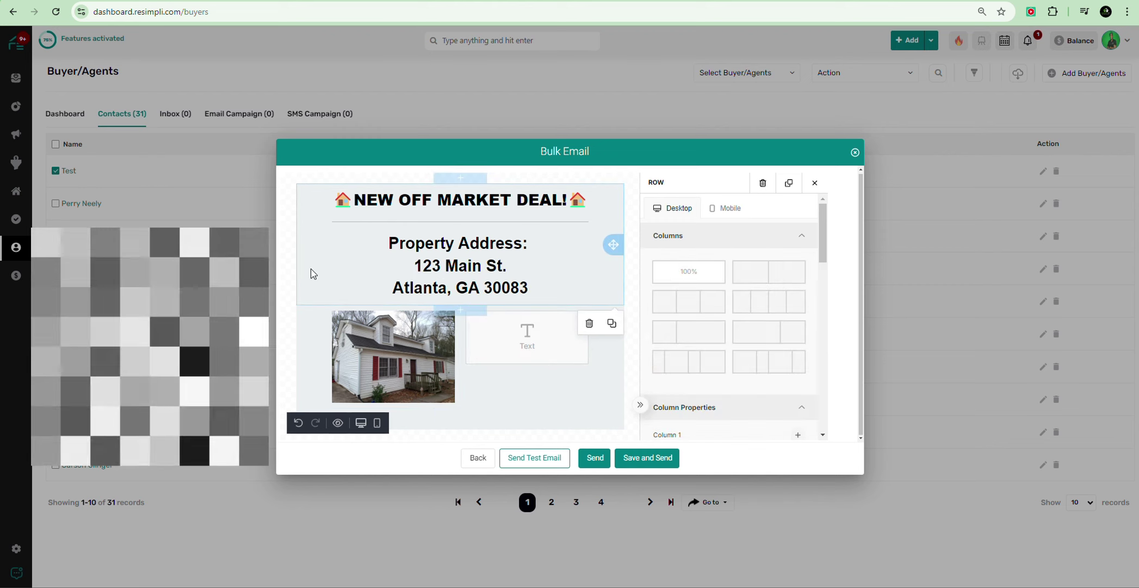
click(541, 349)
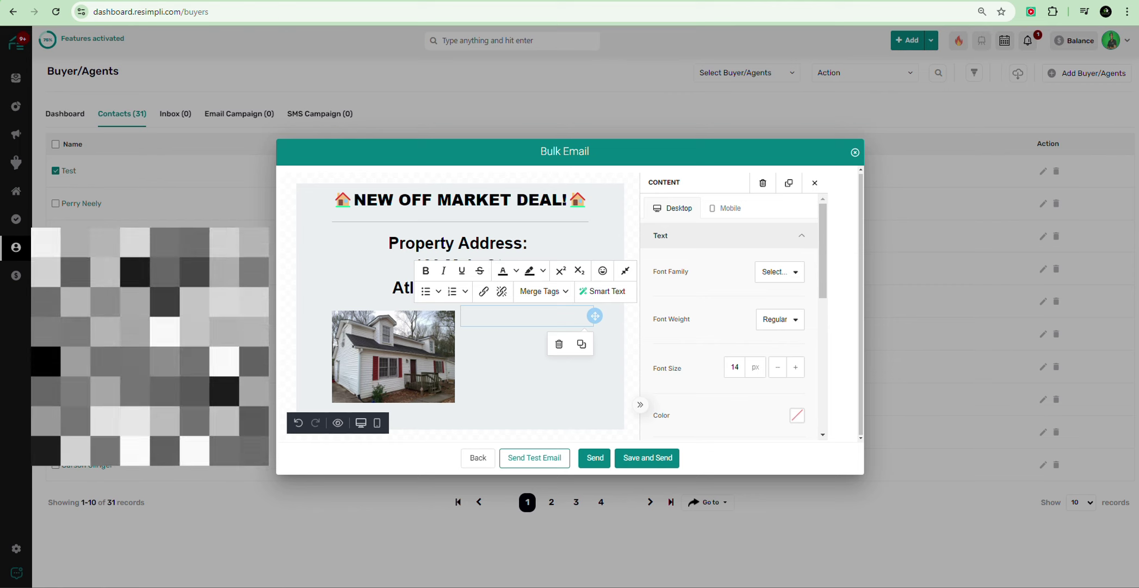
right_click(531, 314)
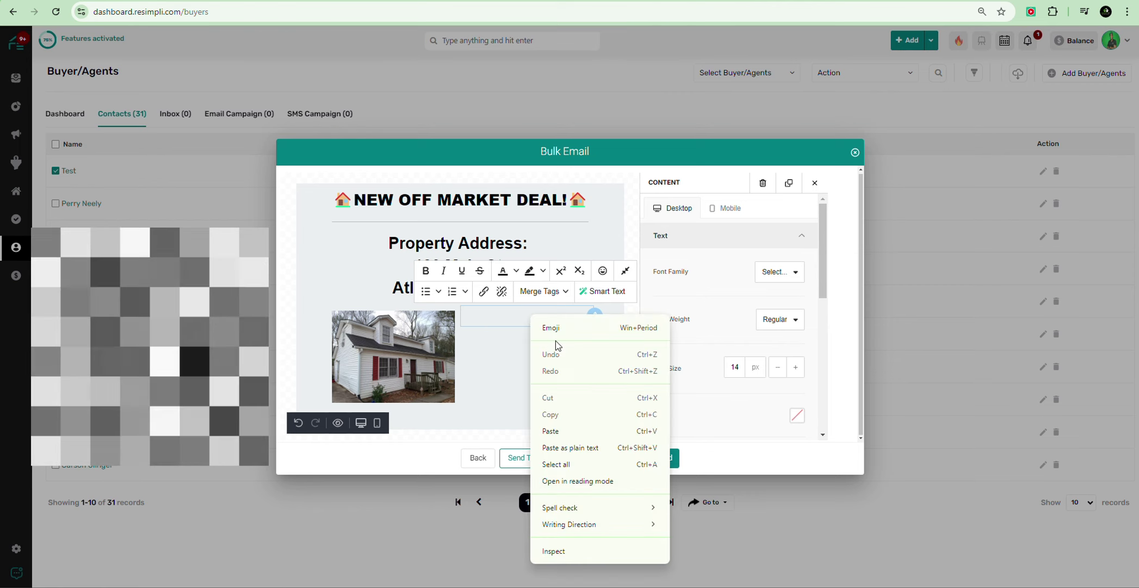
click(582, 447)
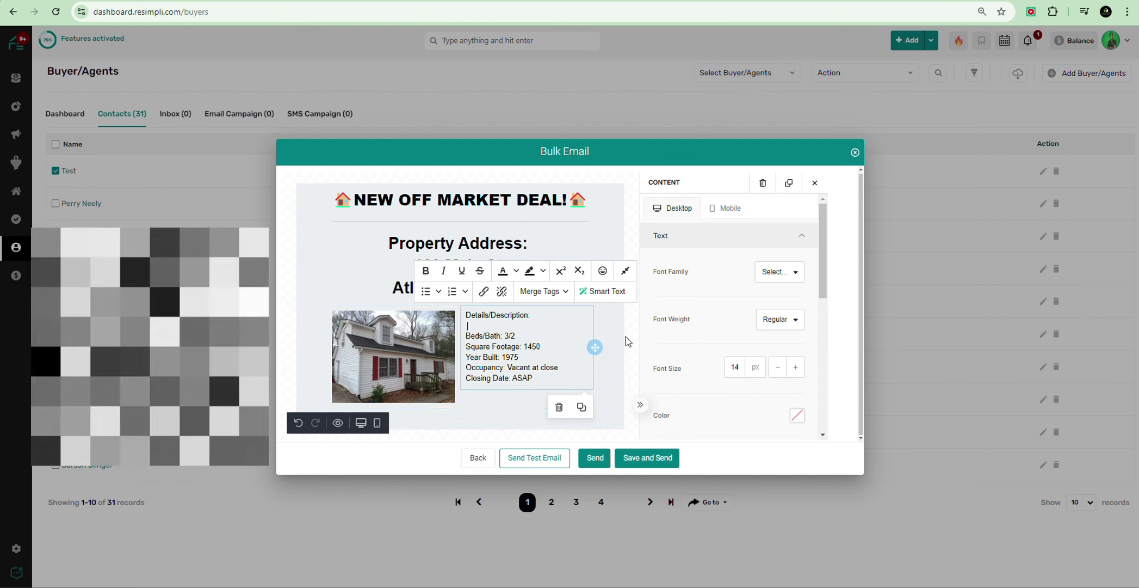
click(618, 356)
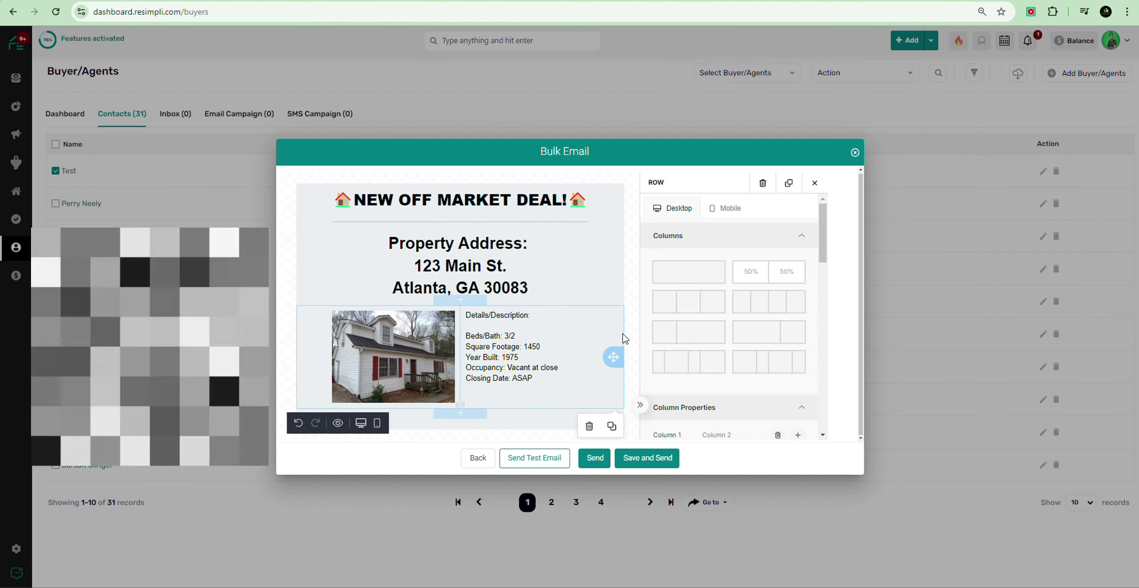
Step: Remove the blank lines after Closing Date and retitle the heading 'Property Specs:'
click(301, 289)
scroll(673, 310, down, 4)
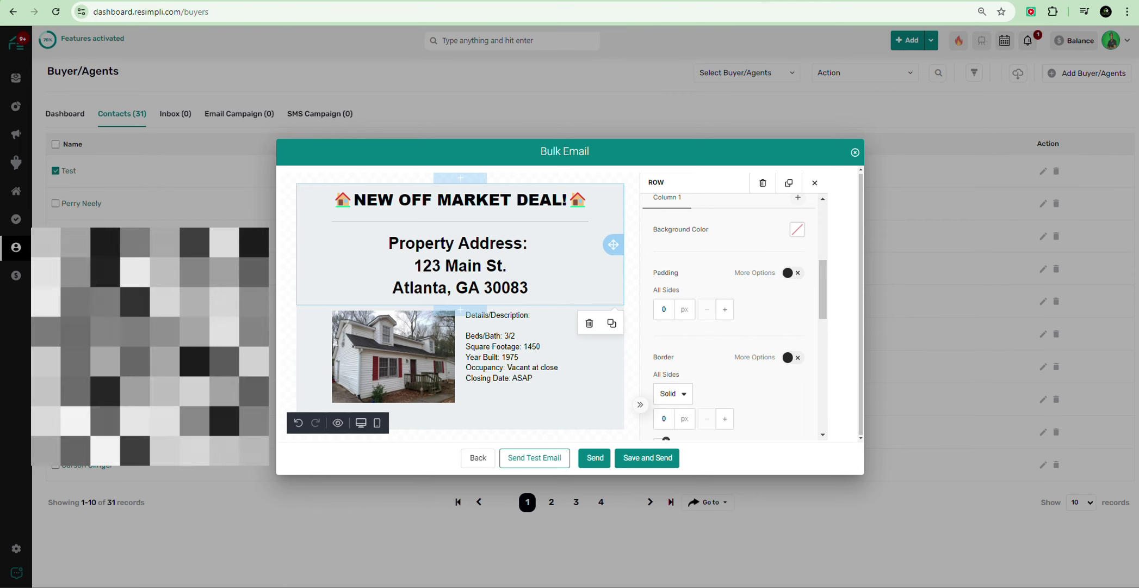
click(543, 377)
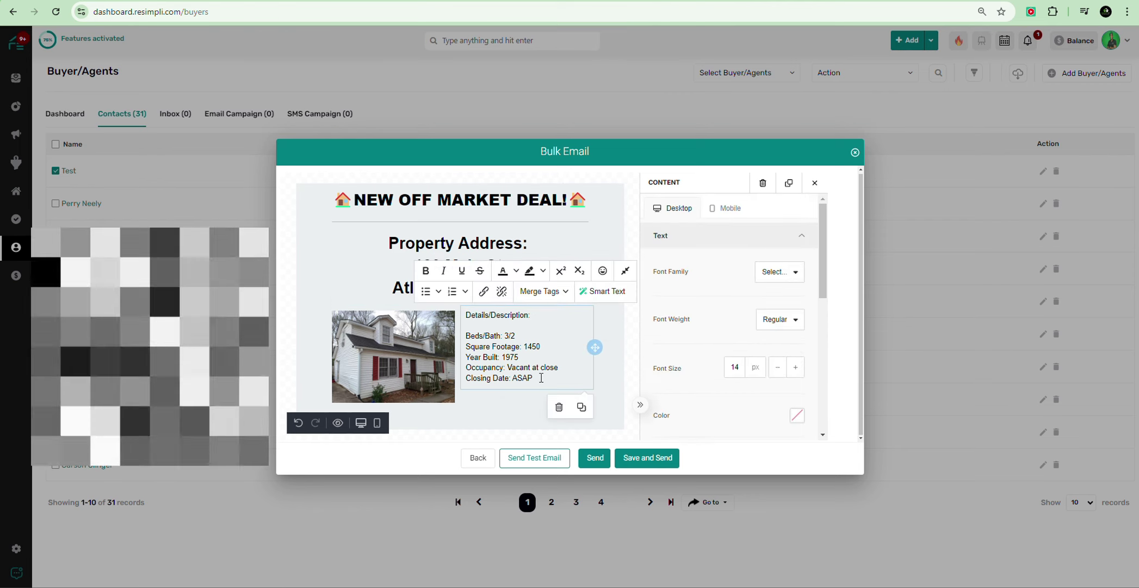
key(Return)
key(Return)
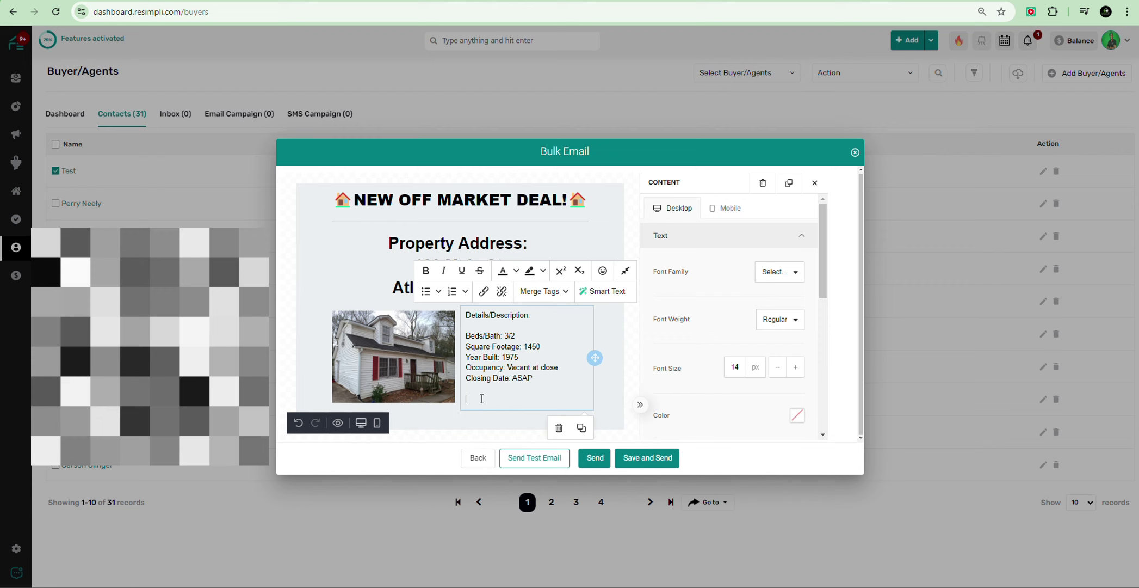
right_click(477, 400)
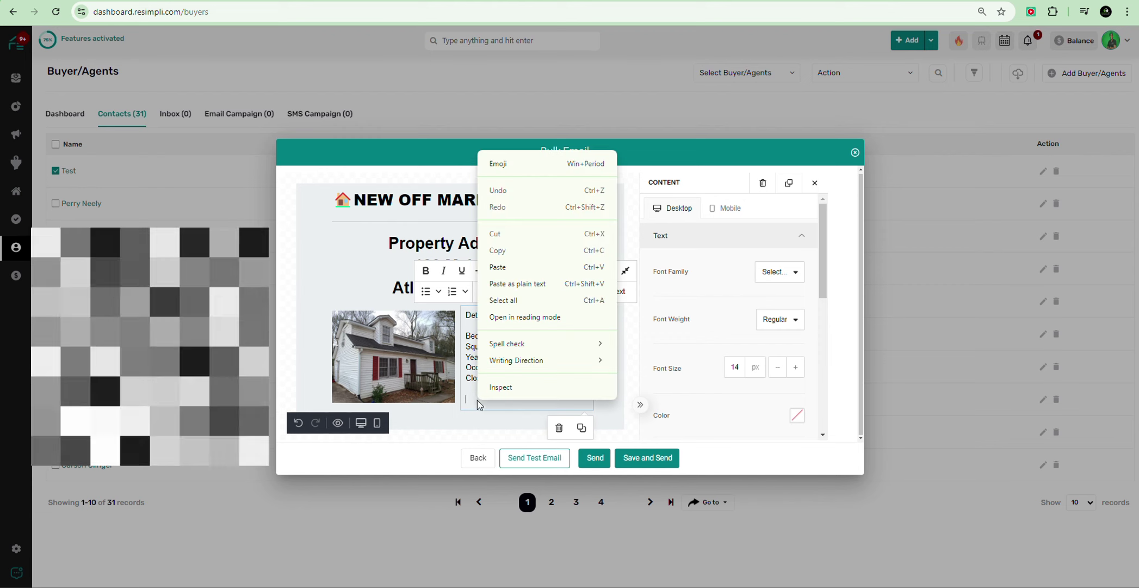
key(Escape)
key(BackSpace)
key(BackSpace)
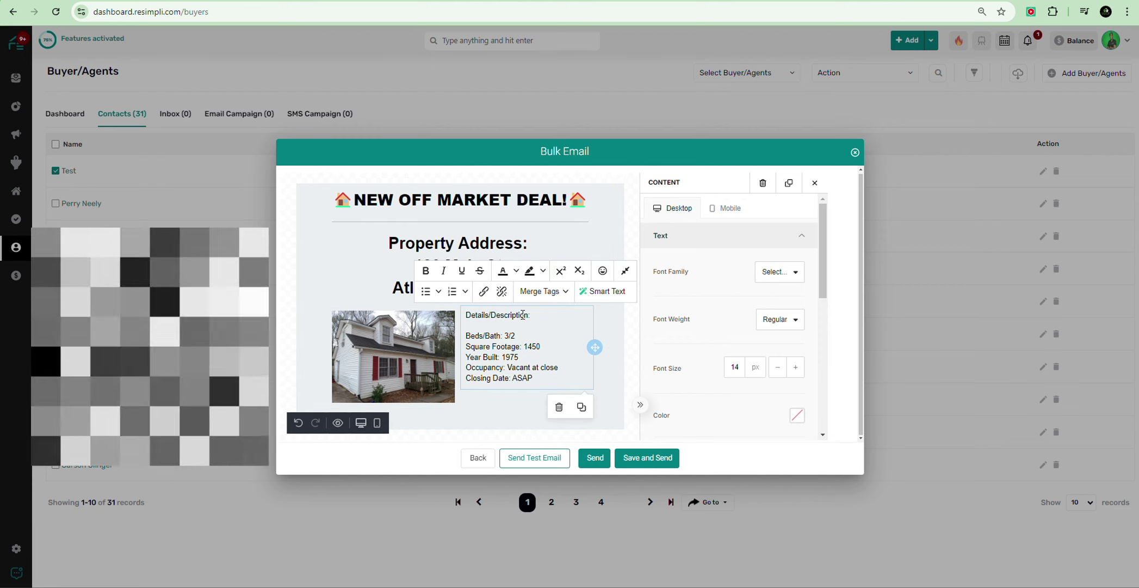
drag(527, 315, 468, 311)
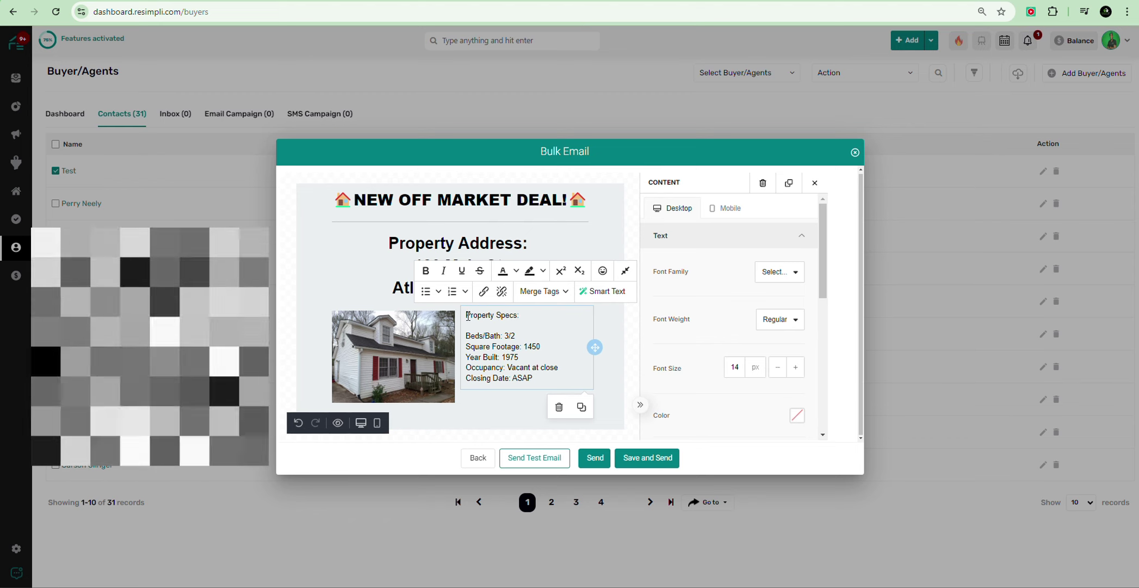
text(Property Specs:)
Step: Add a new 100% single-column row below the photo and specs row
click(496, 408)
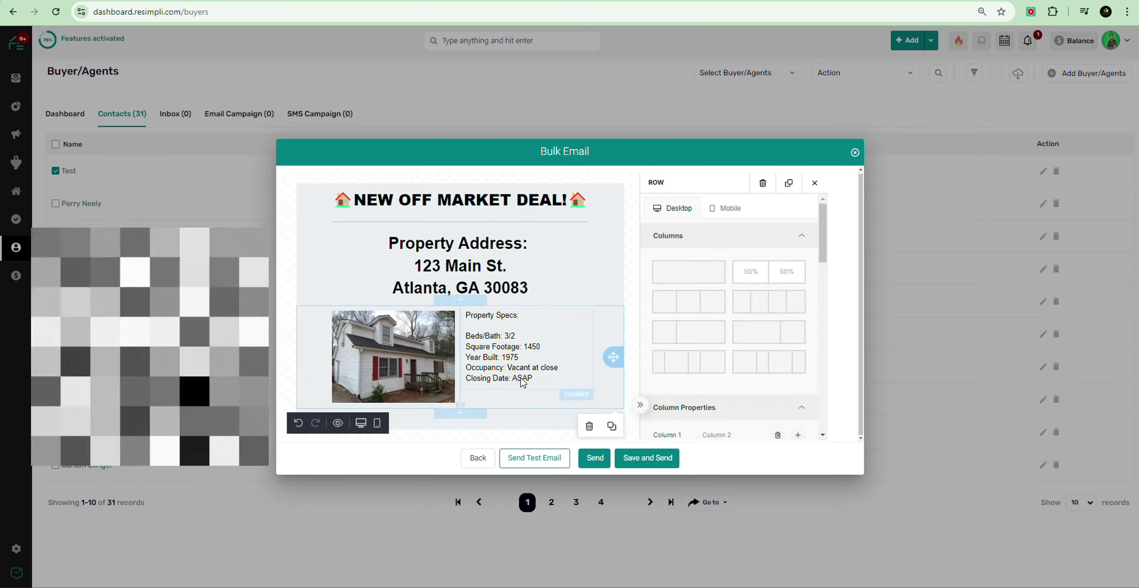
click(469, 416)
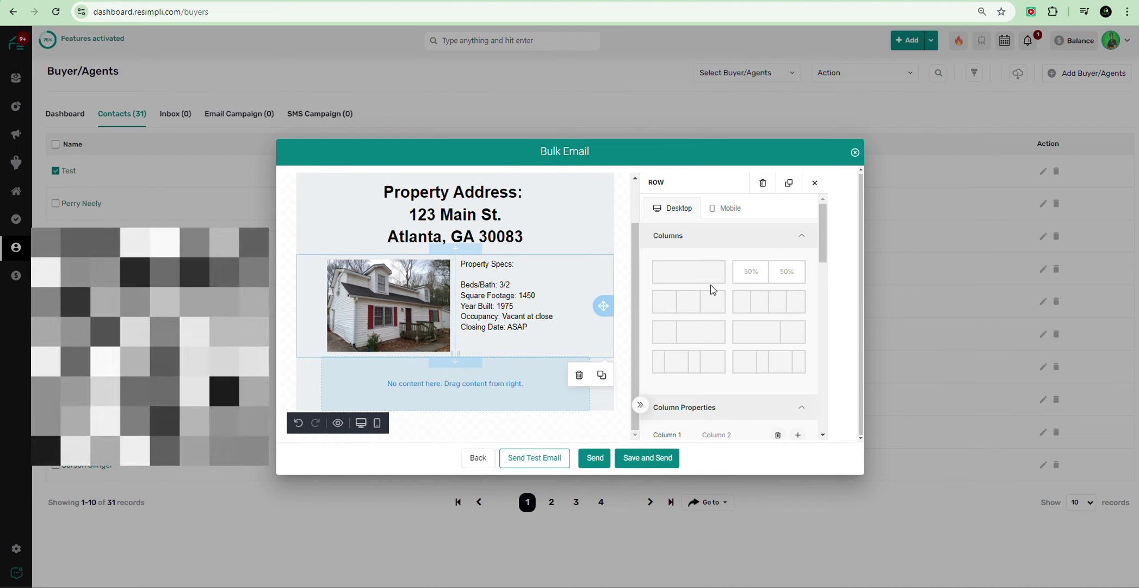
click(684, 275)
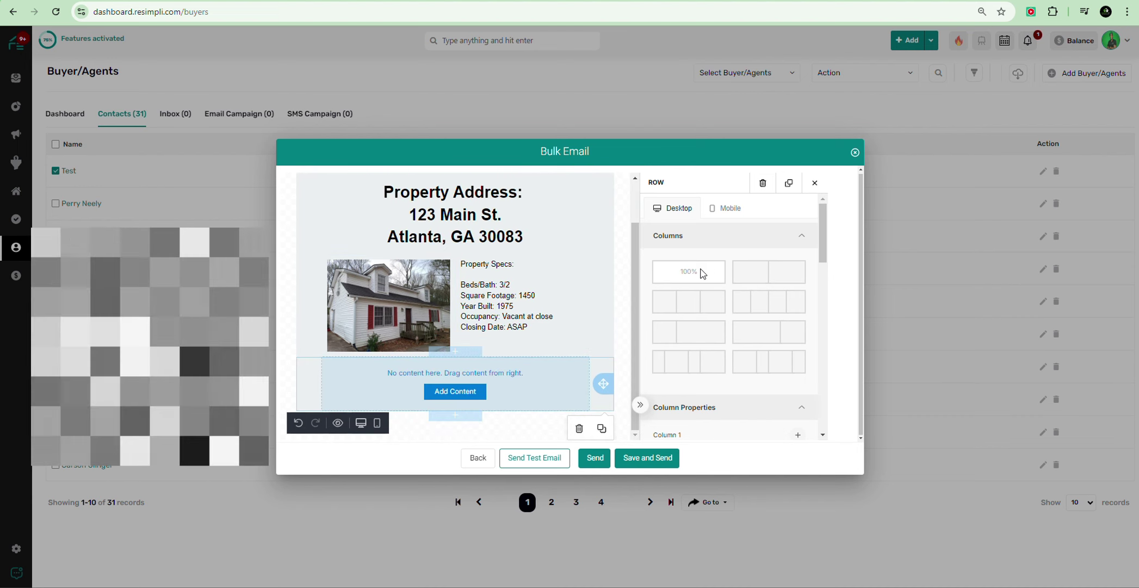
Step: Add a text block headed 'Additional Information:' and paste the details as plain text
click(625, 321)
drag(715, 263, 454, 383)
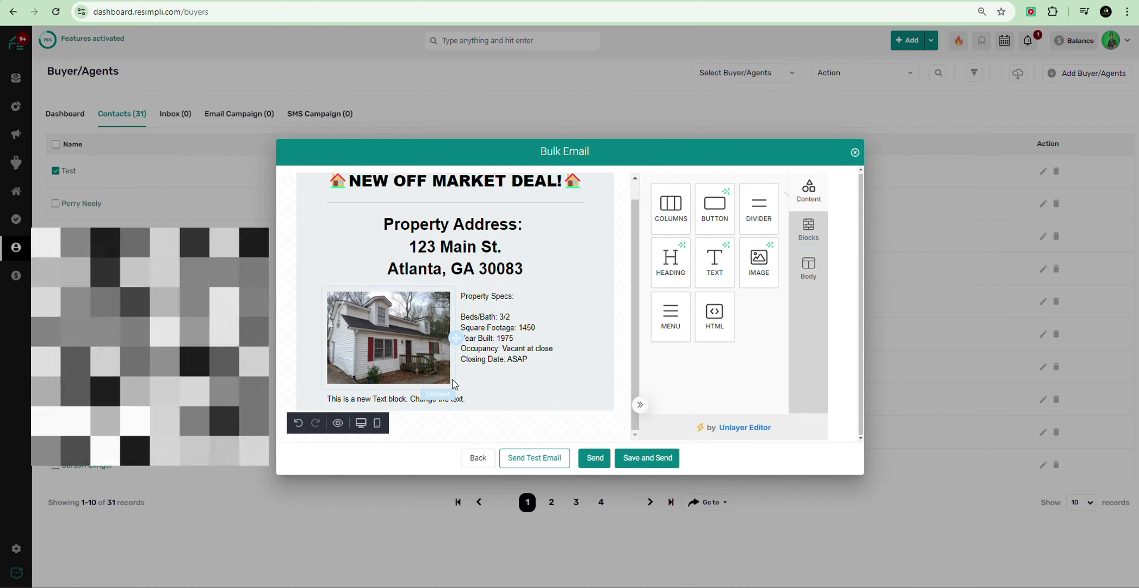
click(371, 392)
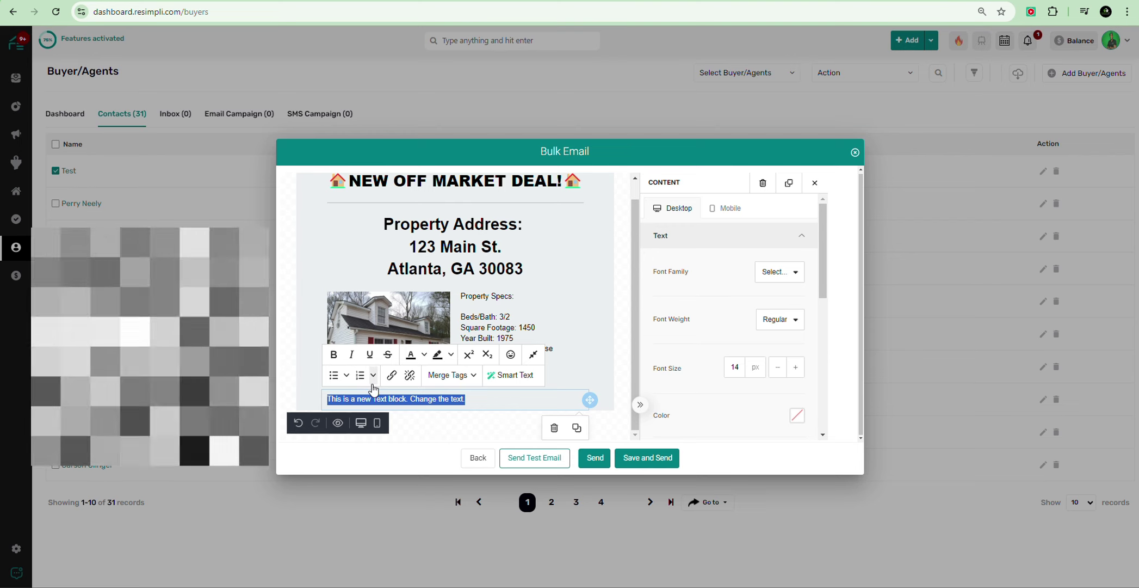
text(D)
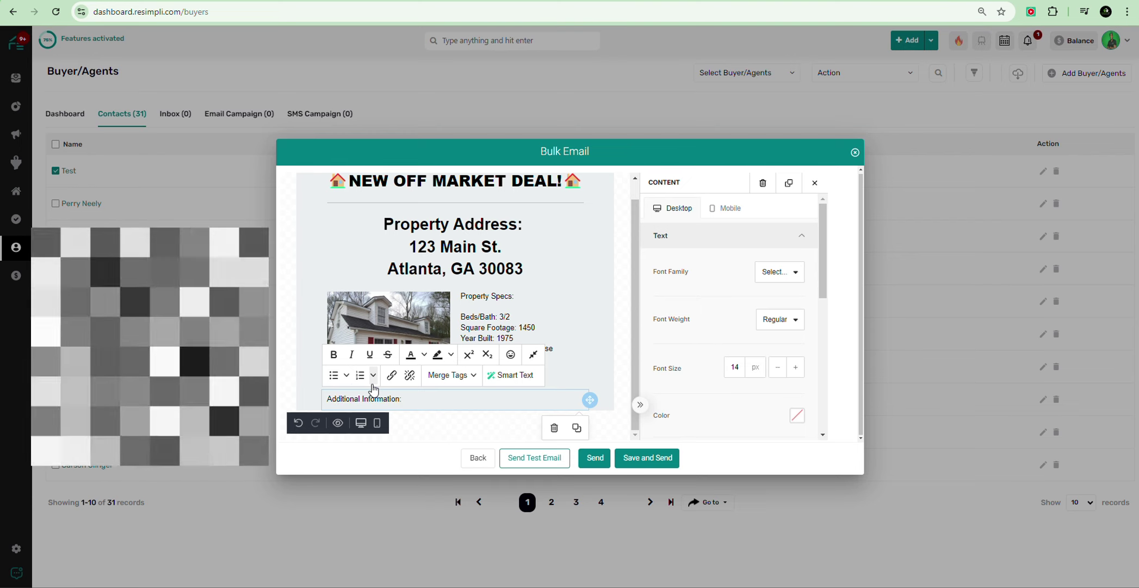
key(Return)
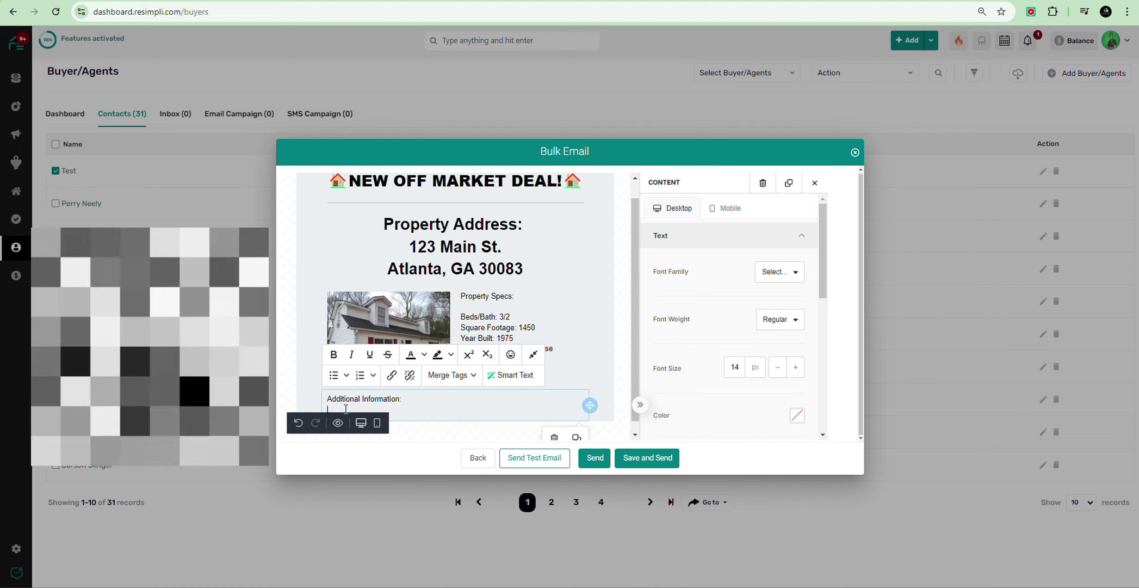
right_click(346, 408)
click(382, 292)
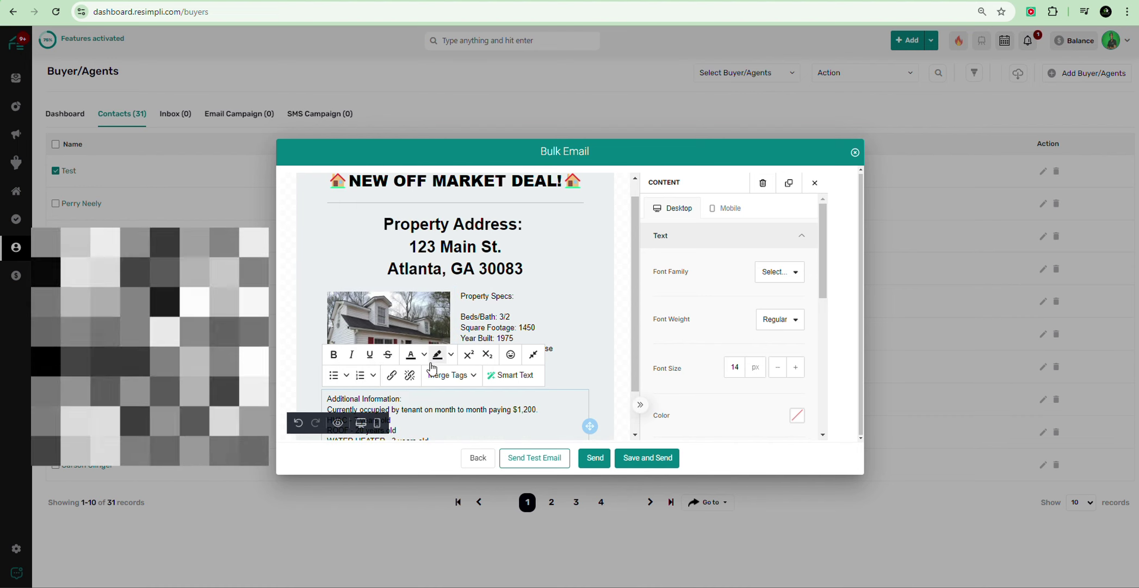
scroll(431, 368, down, 1)
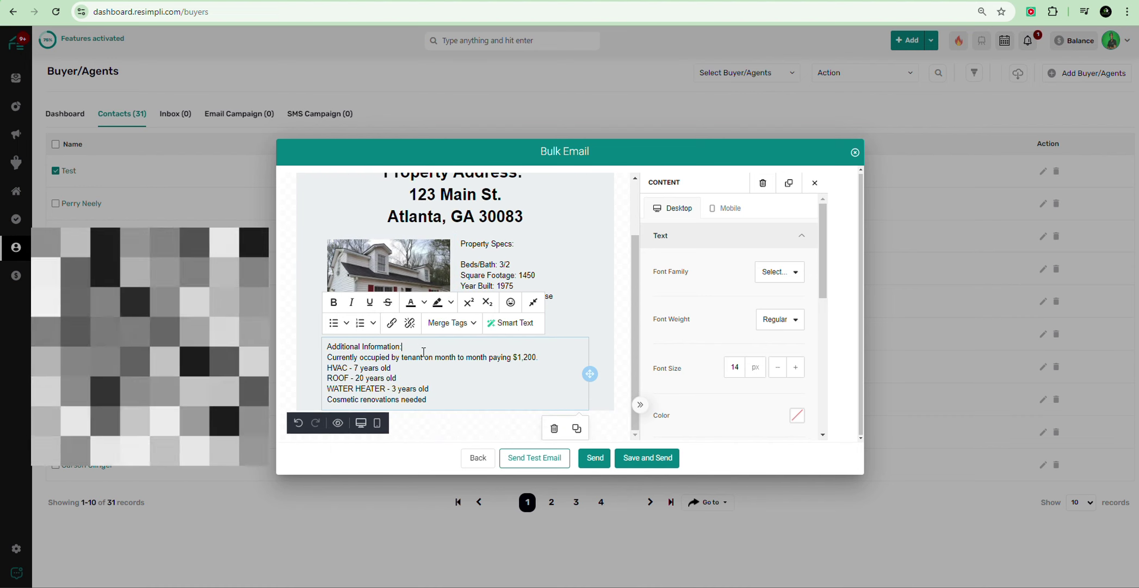
key(Return)
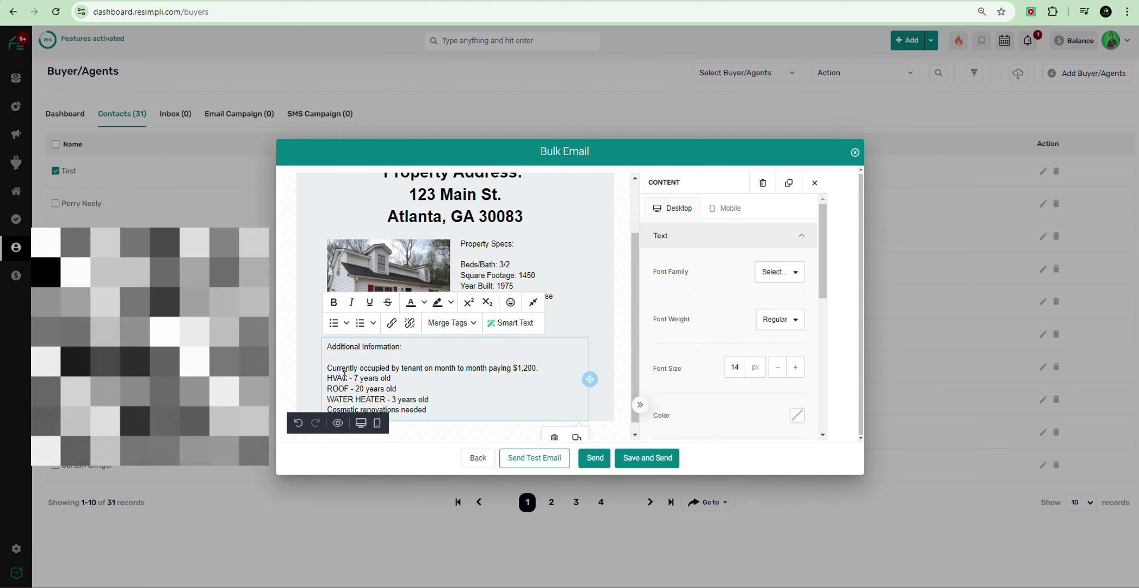
Step: Correct the typos in the Additional Information details
scroll(348, 370, down, 1)
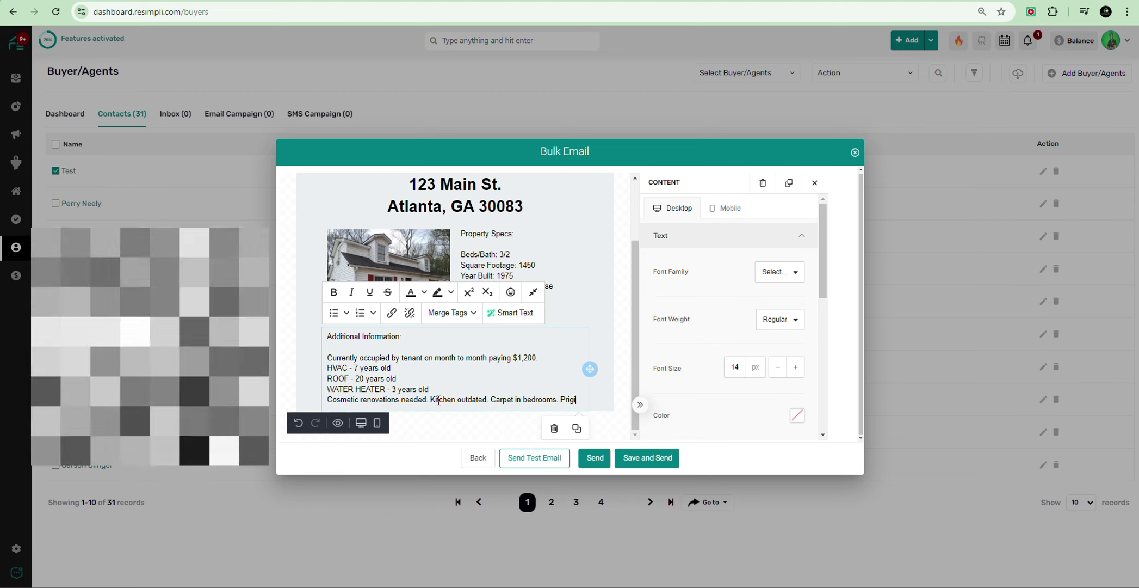
text(nal)
key(BackSpace)
key(BackSpace)
key(BackSpace)
key(BackSpace)
key(BackSpace)
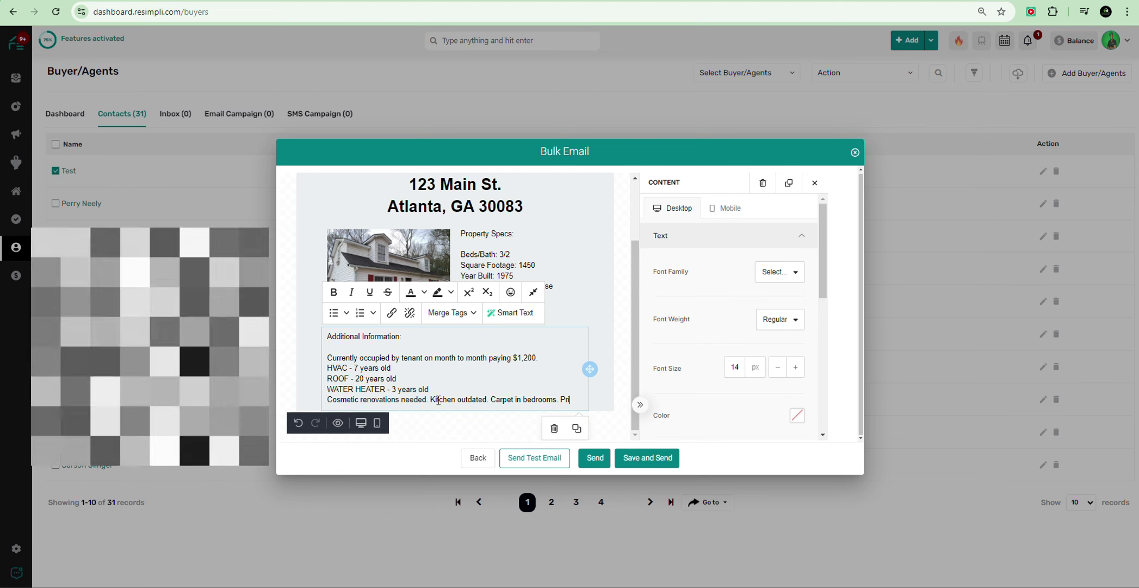
text(gina)
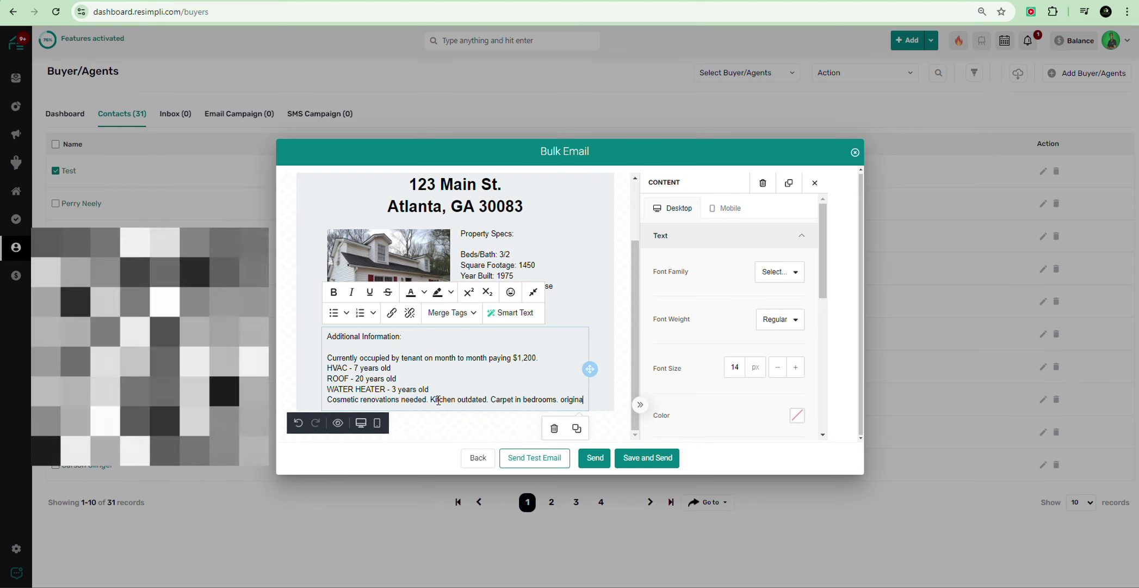
text(l had)
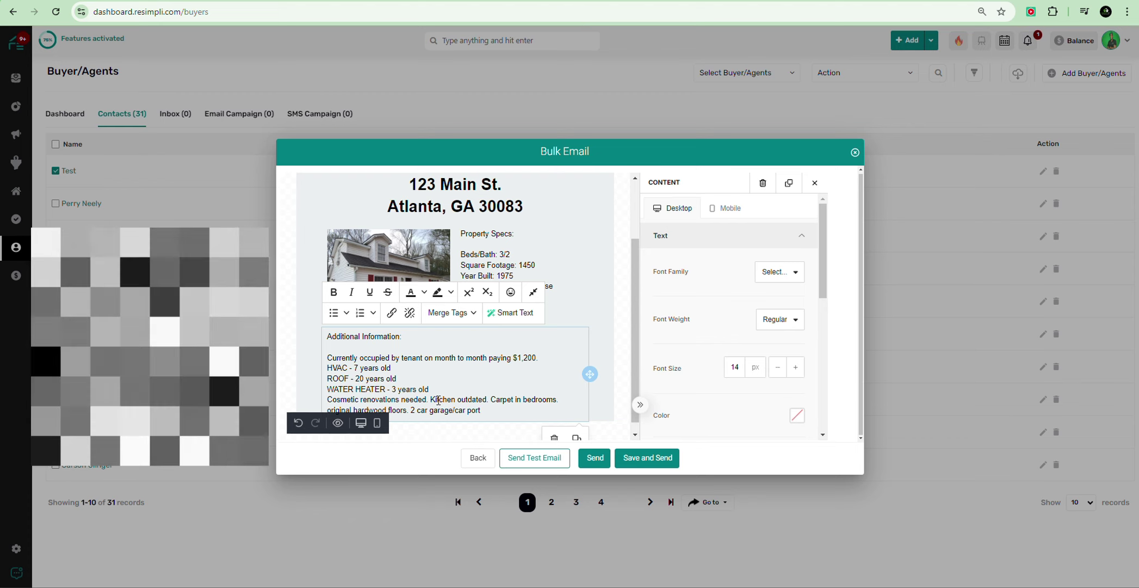
scroll(466, 371, down, 1)
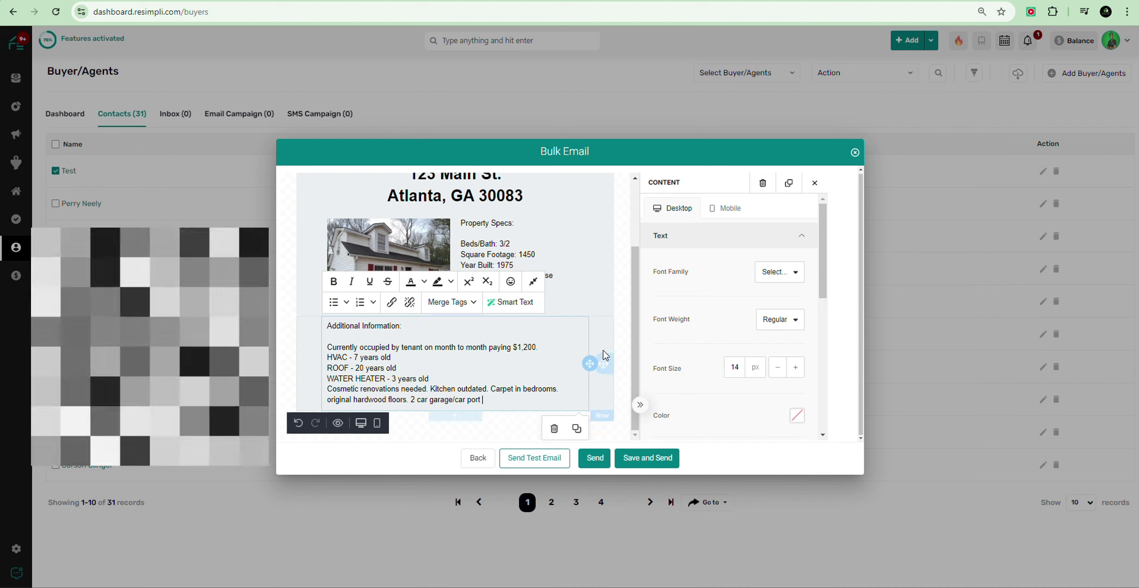
click(626, 300)
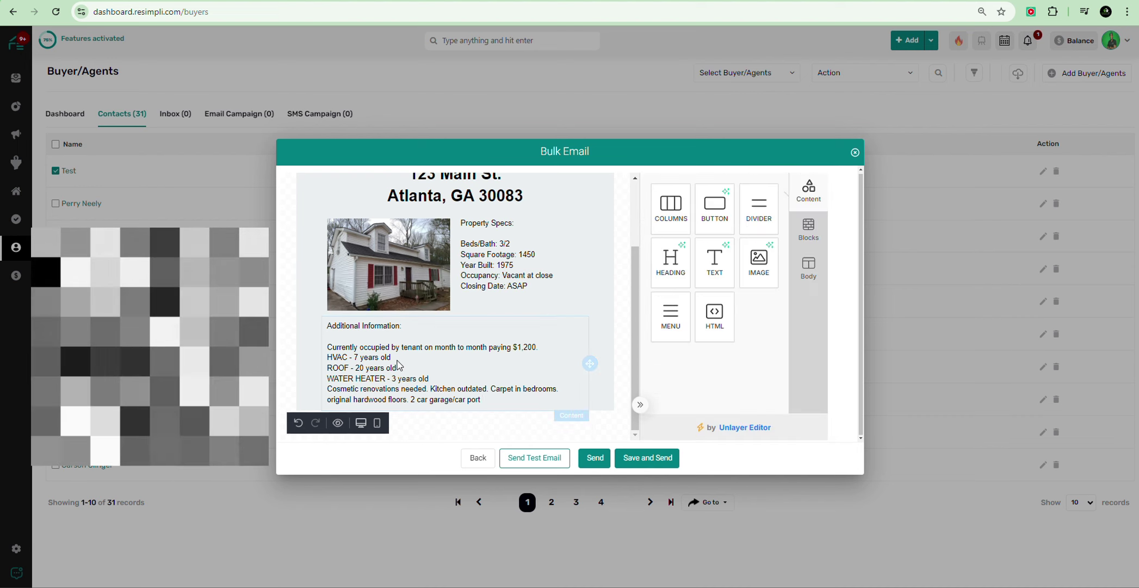
Step: Center the Additional Information text and bold its heading
click(400, 363)
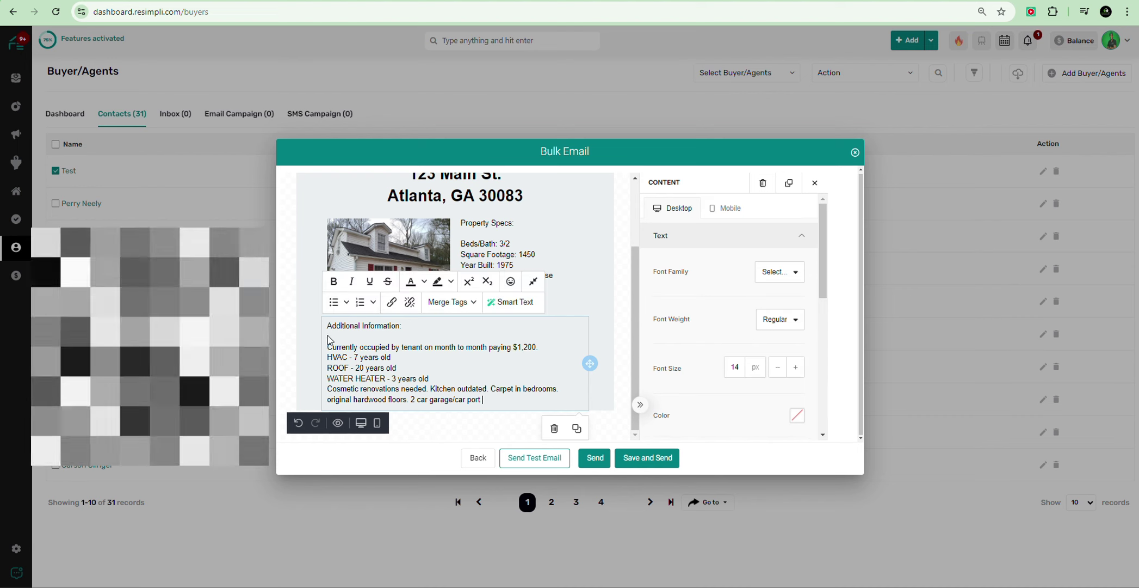
scroll(705, 317, down, 3)
click(752, 283)
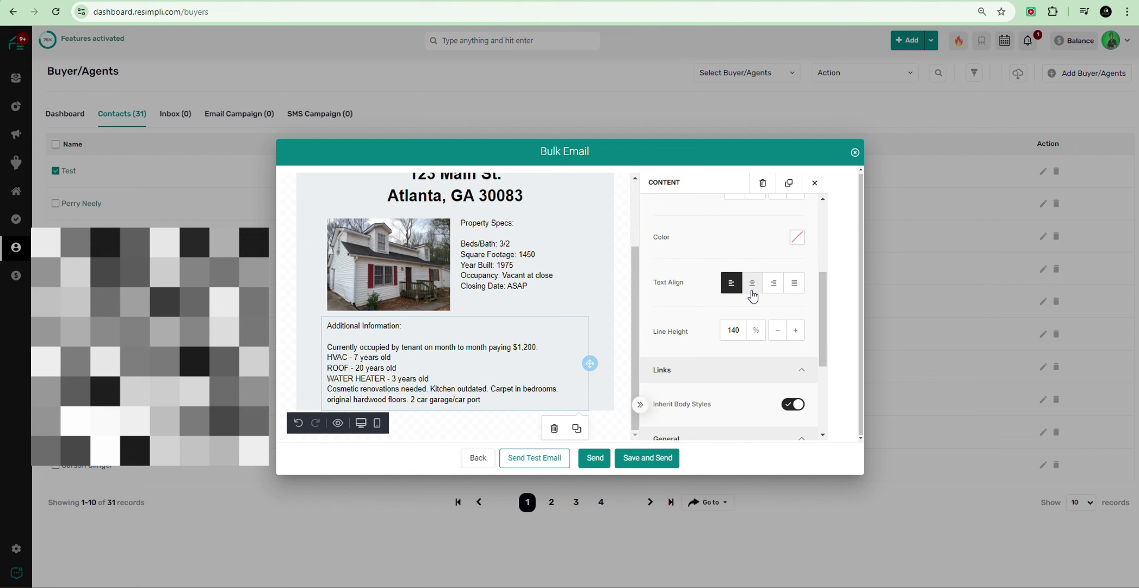
triple_click(455, 328)
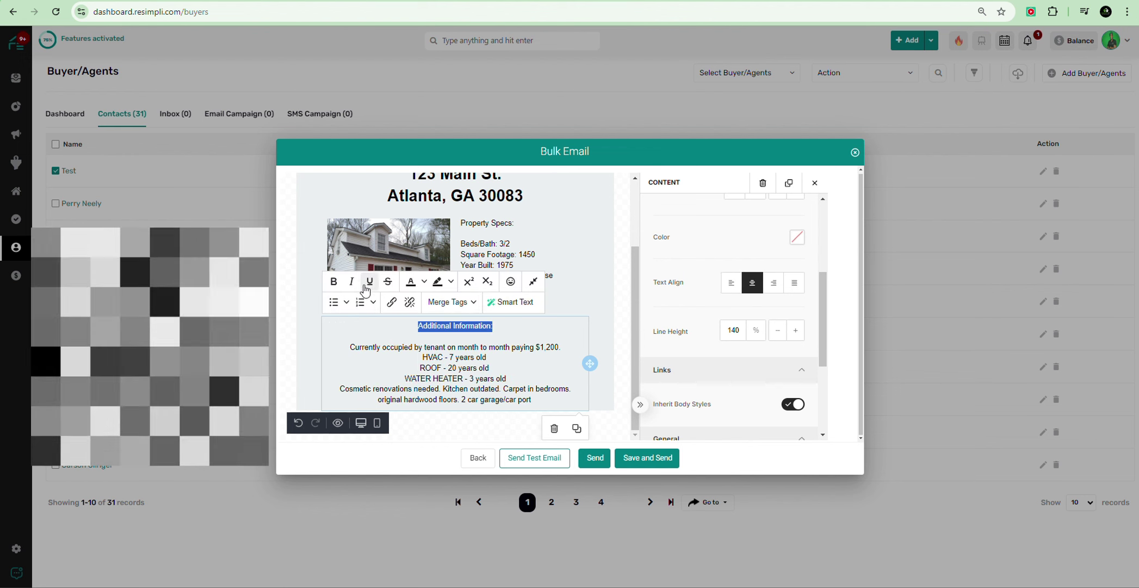
click(334, 283)
drag(472, 351, 493, 358)
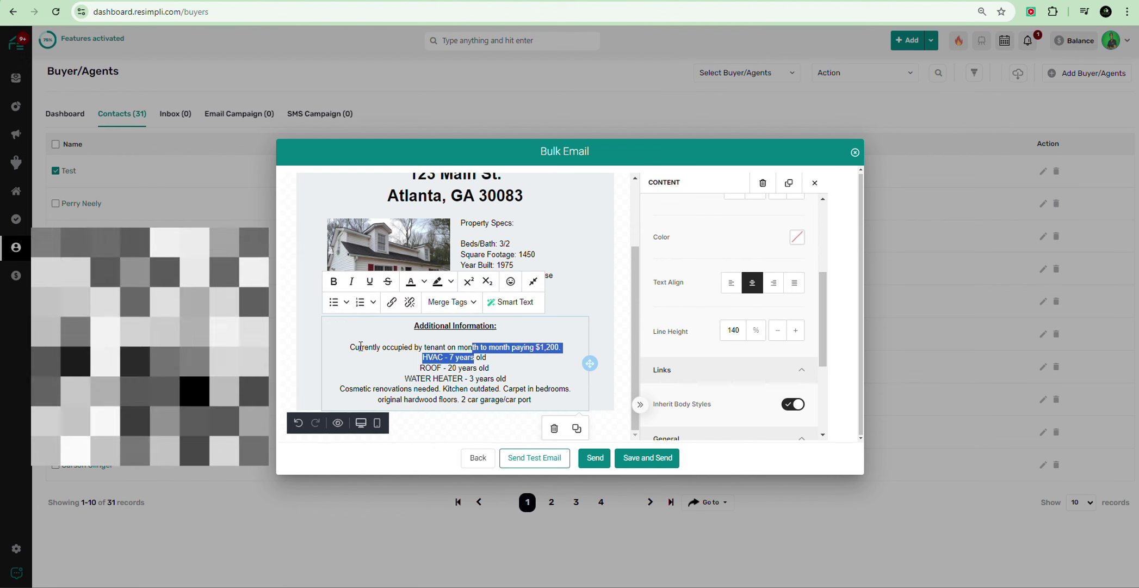
click(551, 369)
click(617, 262)
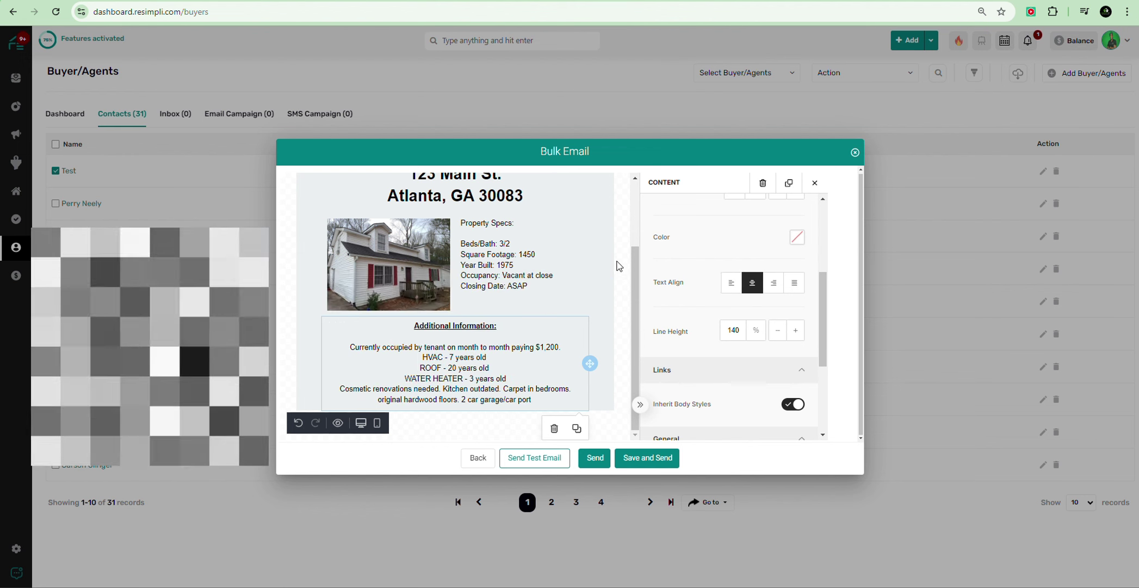
Step: Bold and underline 'Property Specs:' and center the specs list
click(483, 224)
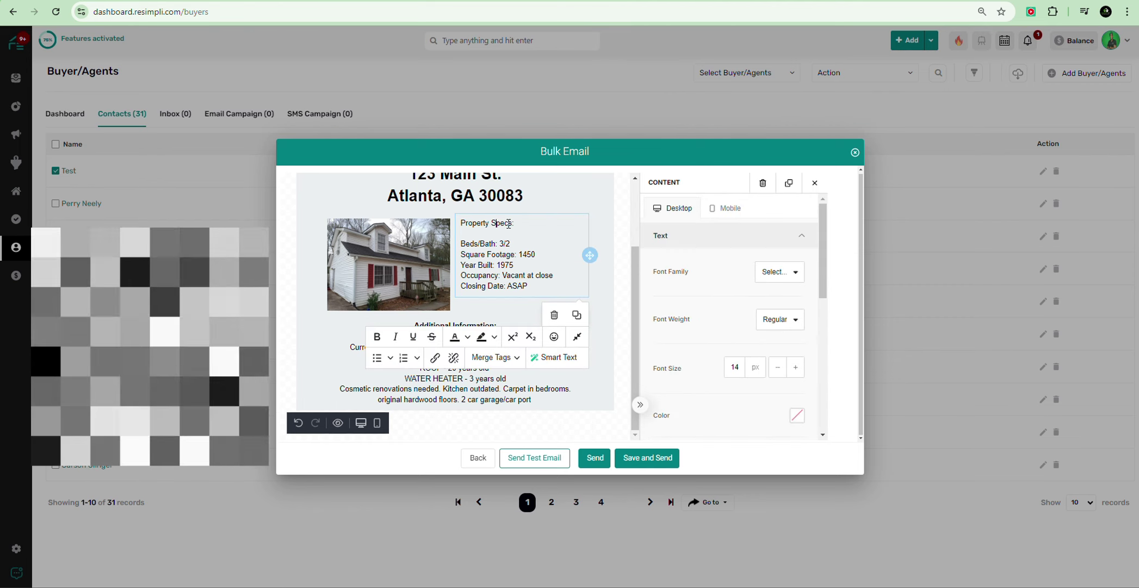
drag(515, 224, 451, 222)
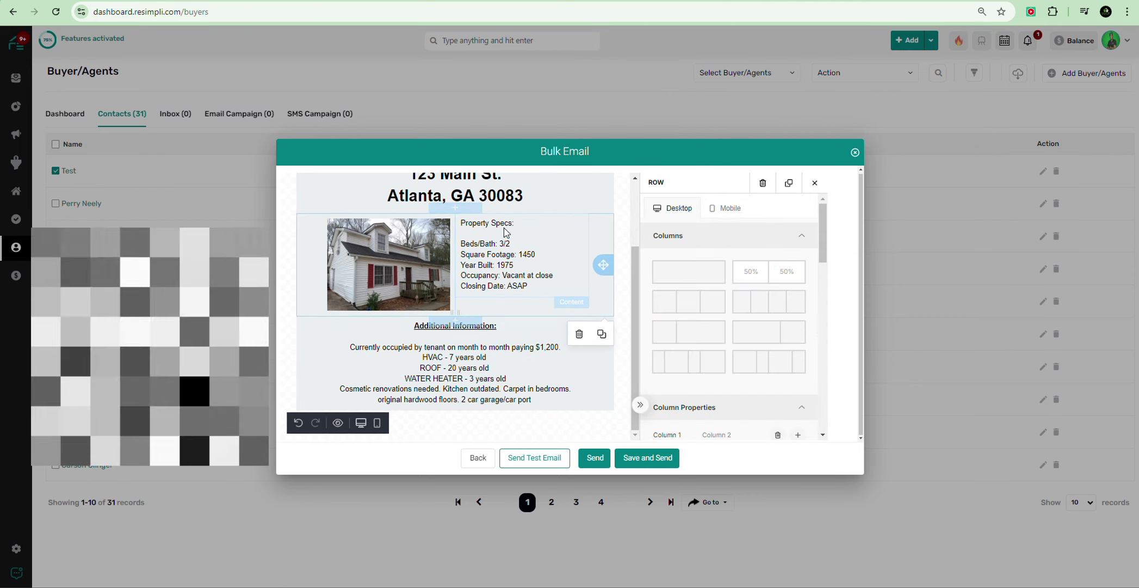
click(495, 227)
double_click(495, 227)
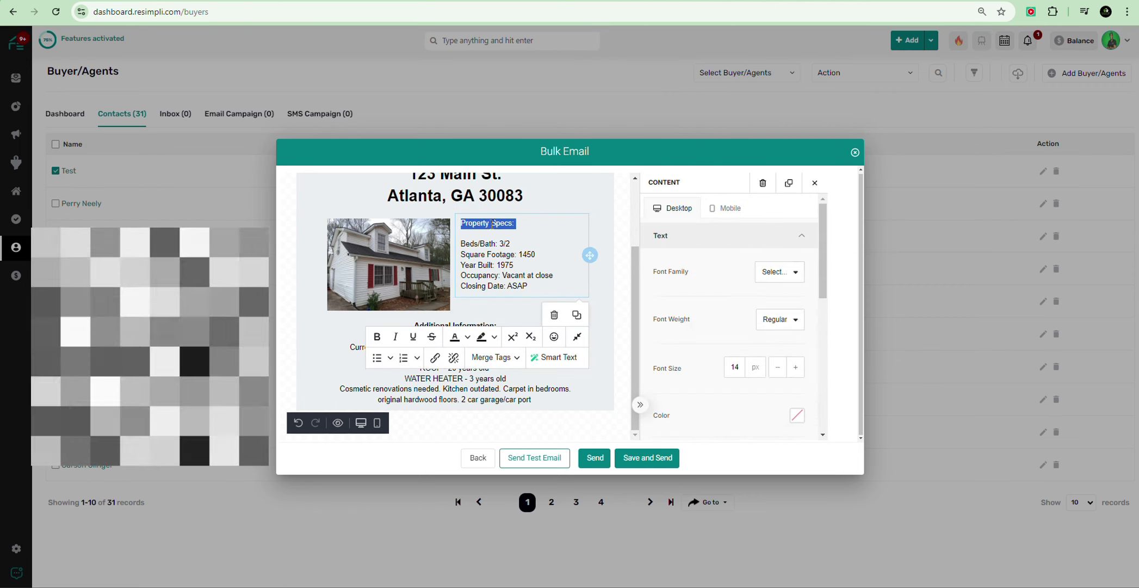
click(377, 336)
click(413, 336)
click(522, 233)
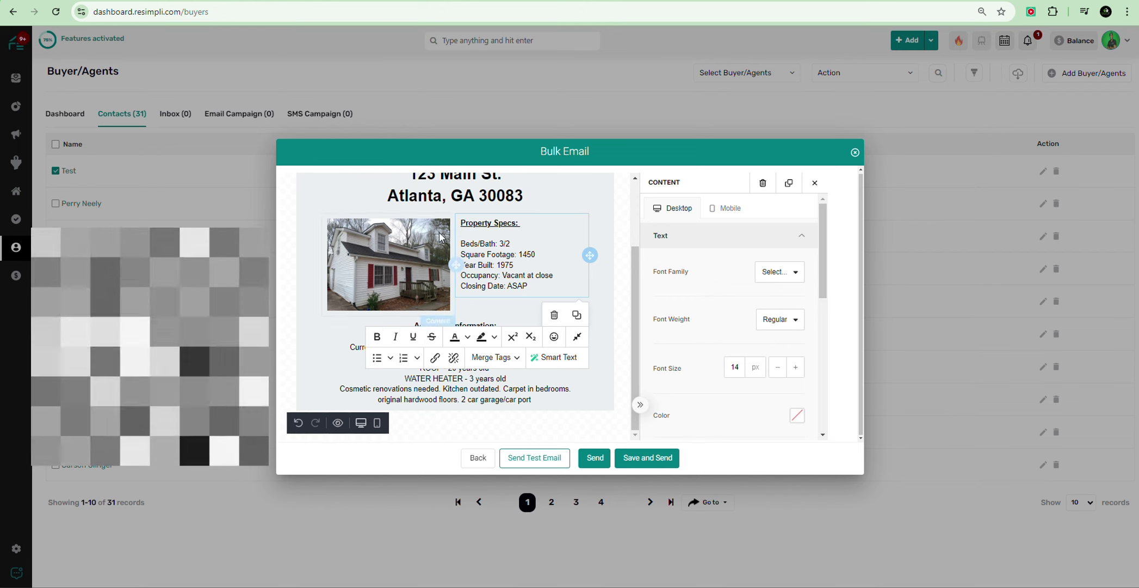
scroll(729, 327, down, 3)
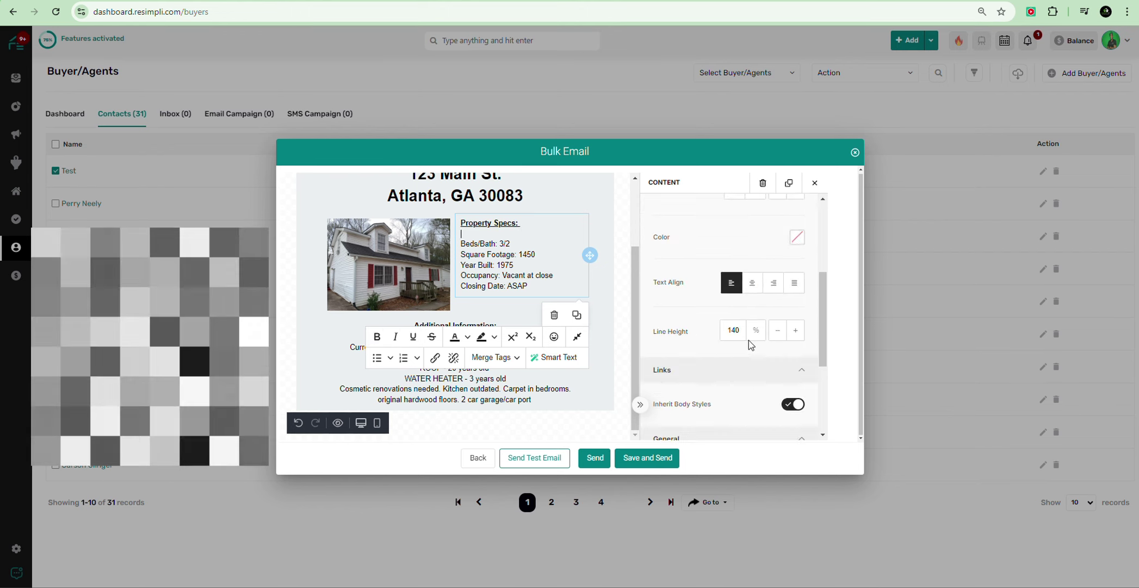
click(752, 283)
Step: Enter the Property Specs text and find where the new line goes after Year Built: 1975
click(502, 308)
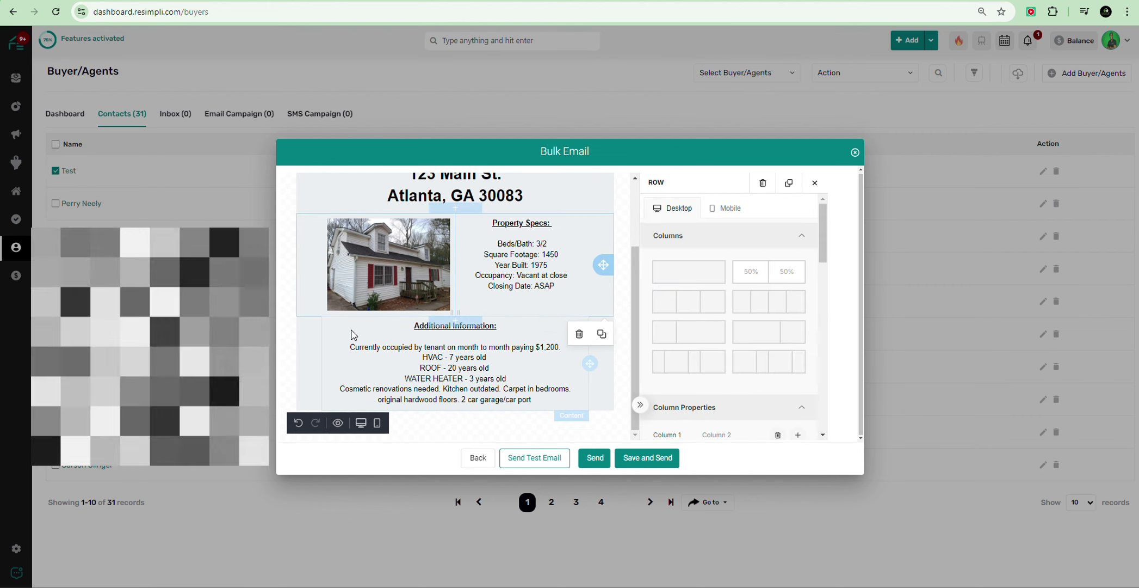
click(365, 327)
click(599, 290)
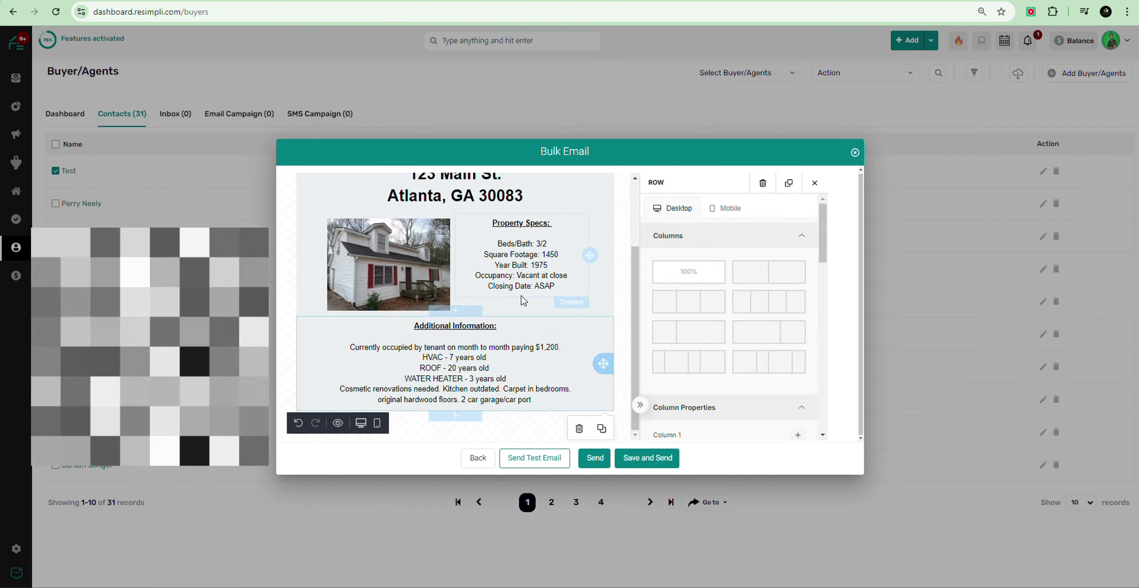
click(520, 235)
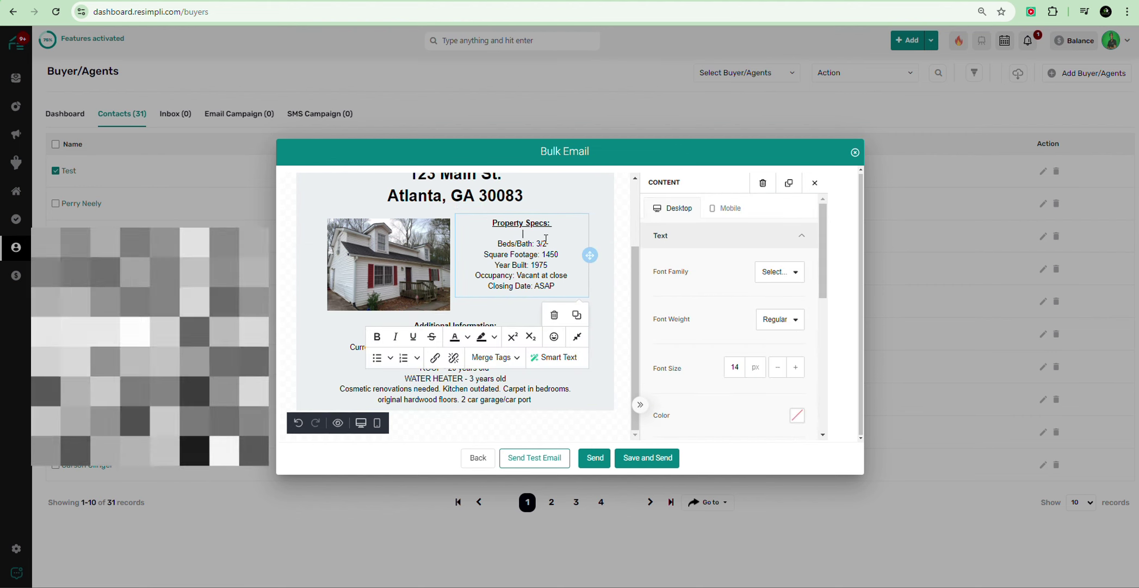
click(560, 266)
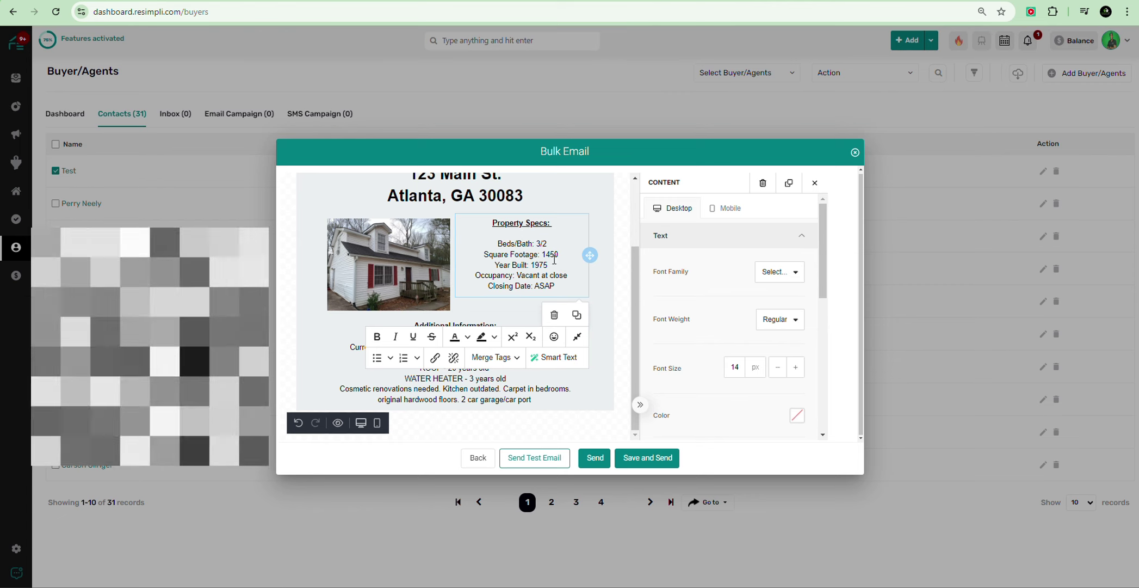
click(551, 234)
key(Return)
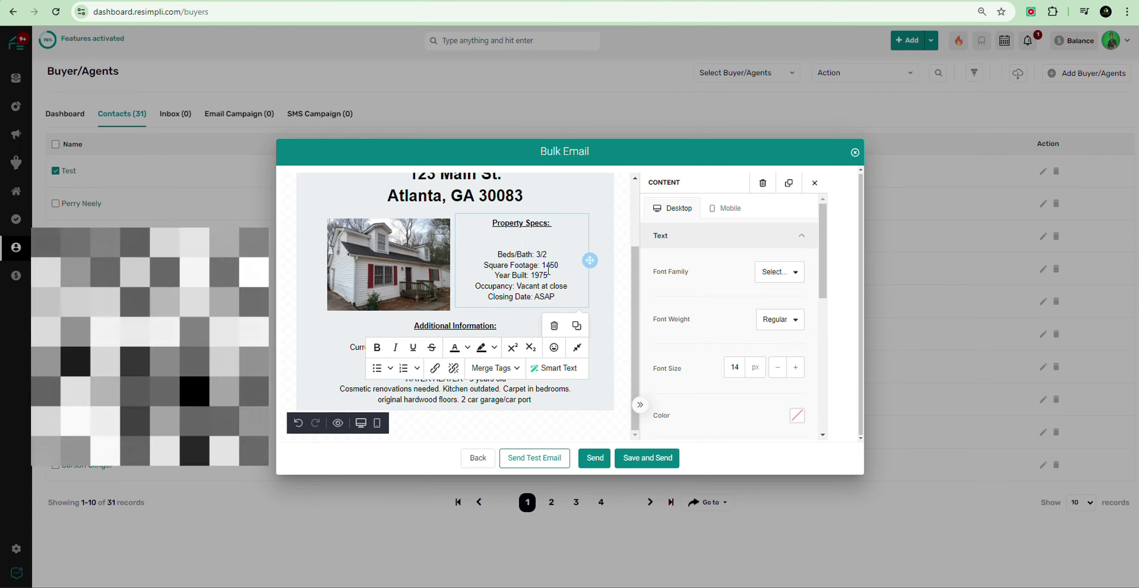
key(BackSpace)
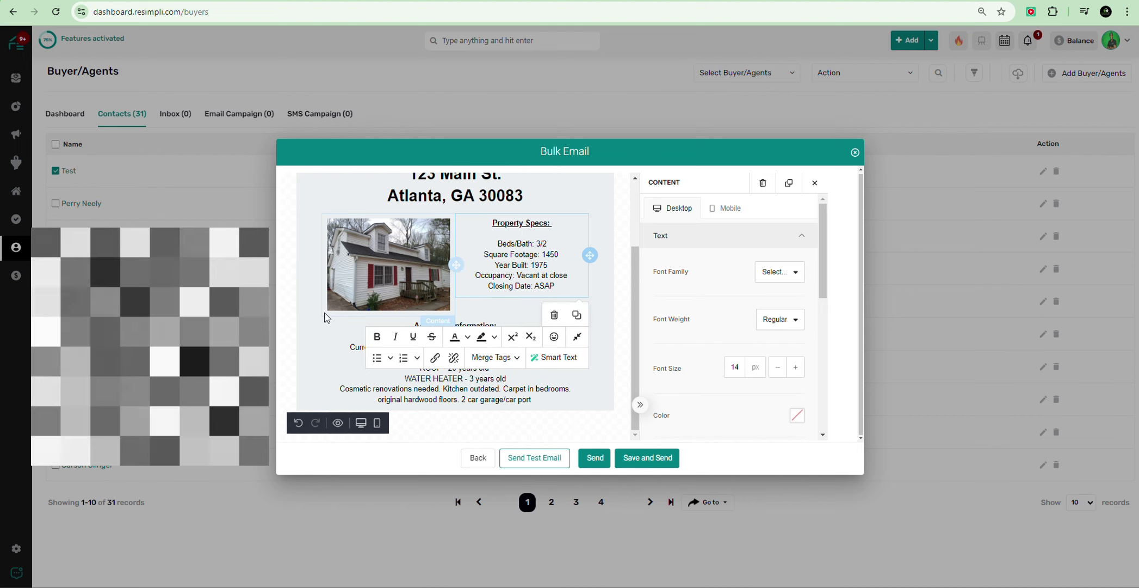
Step: Insert 'Parking: 2 Car garage' on a new line below Year Built: 1975
click(299, 300)
click(604, 197)
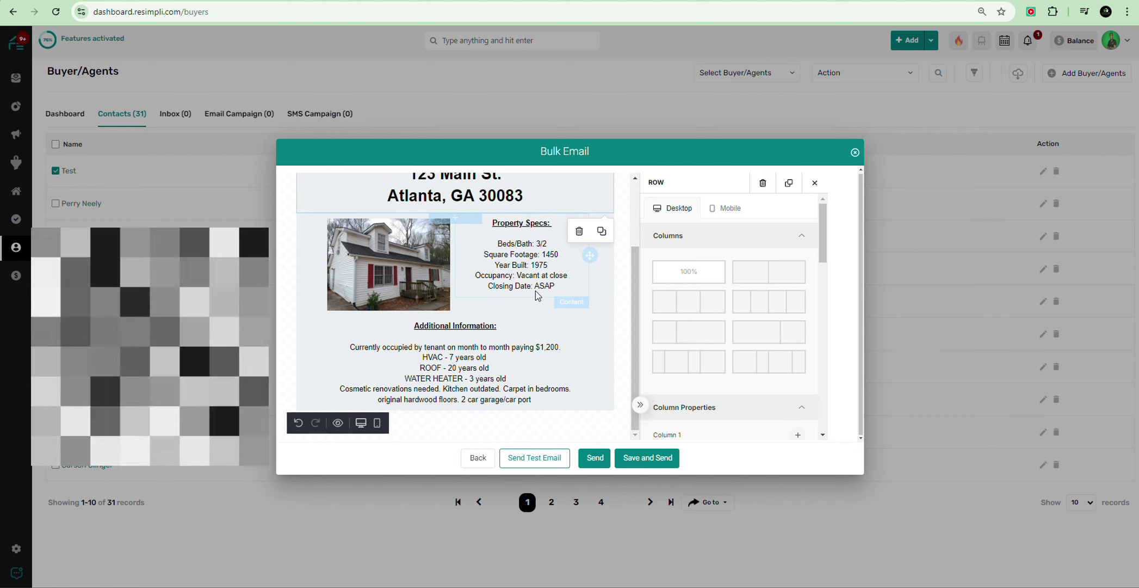
click(552, 267)
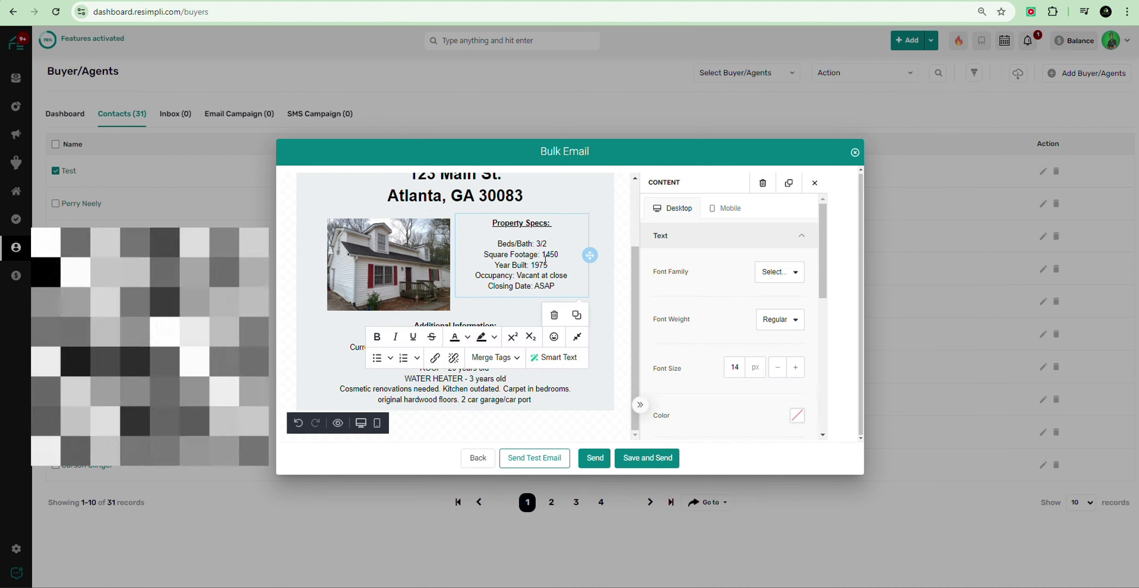
click(578, 275)
key(Return)
text(Parking:)
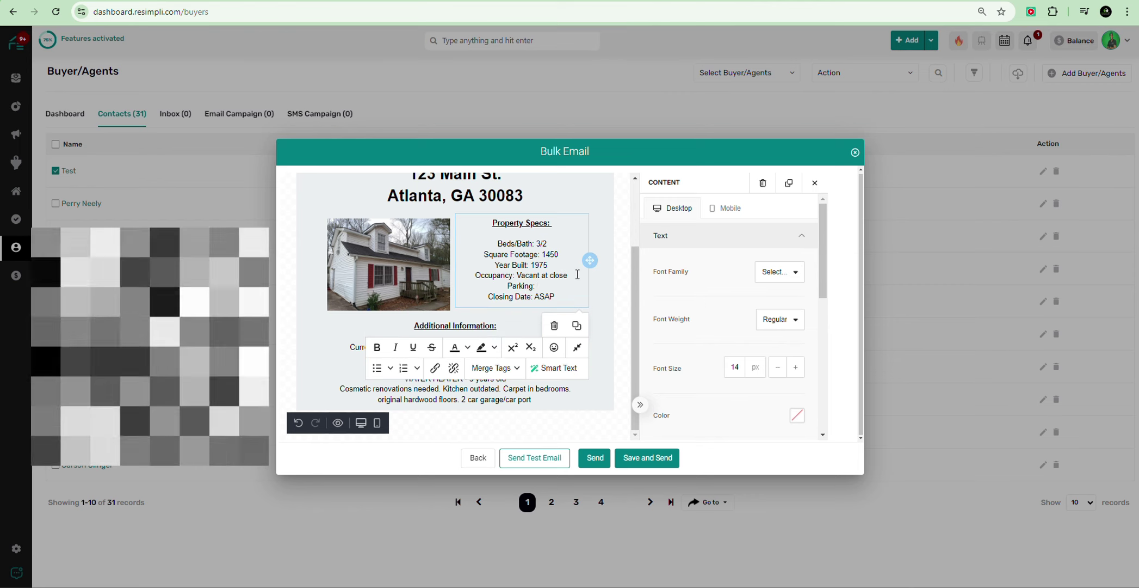
key(BackSpace)
key(BackSpace)
key(BackSpace)
key(BackSpace)
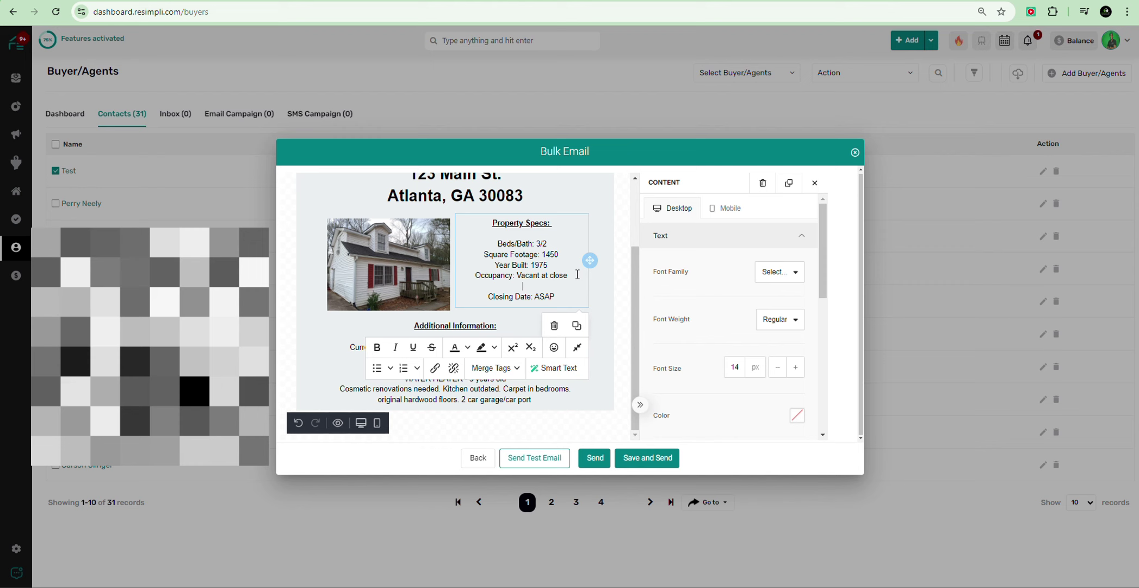
key(BackSpace)
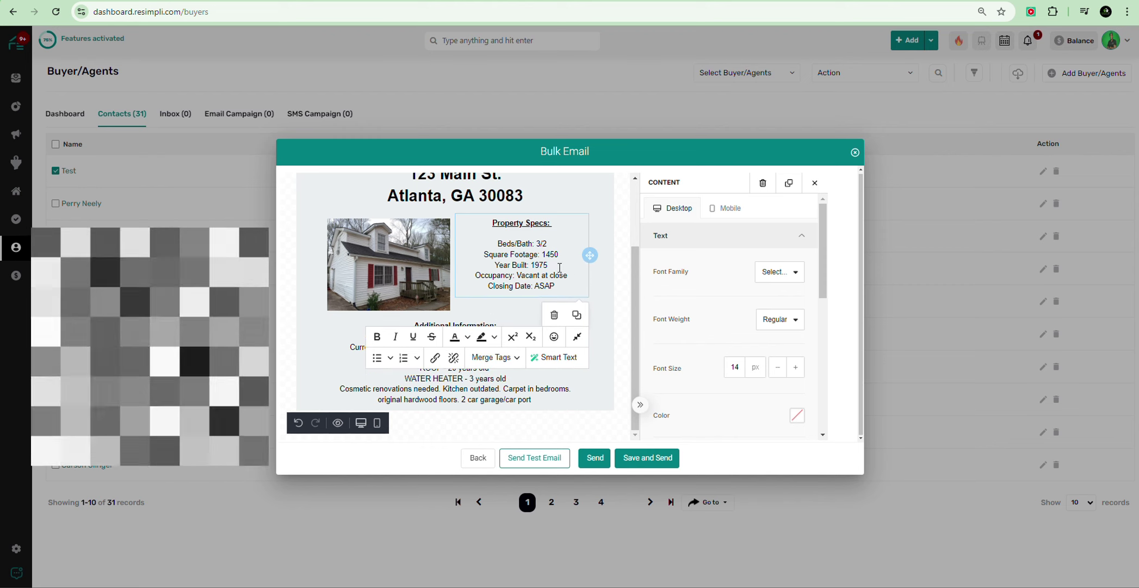
key(Return)
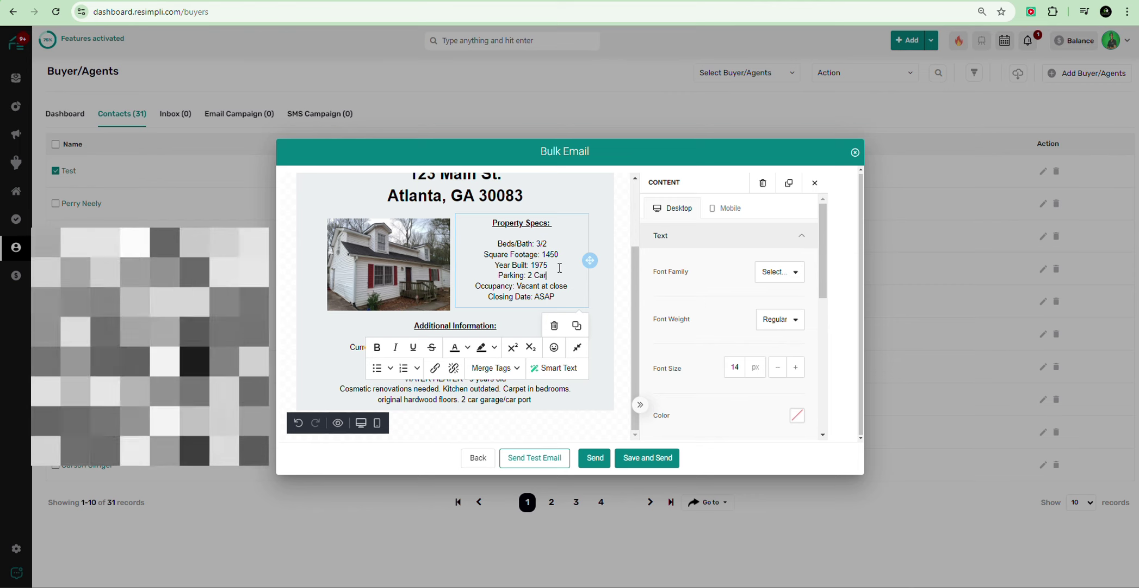
text(Parking: 2 Car graage)
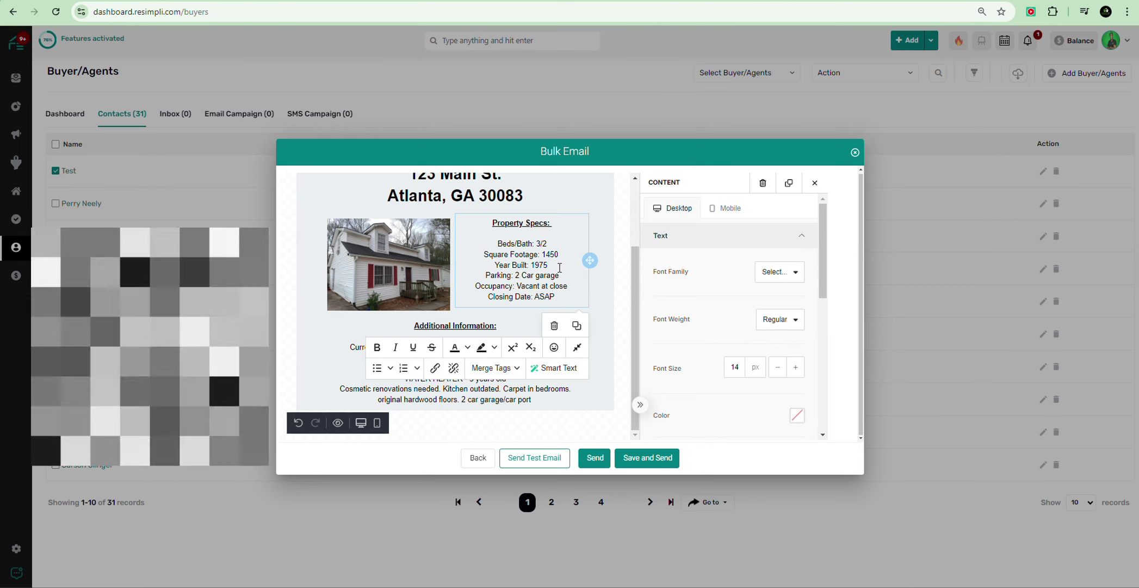
click(379, 297)
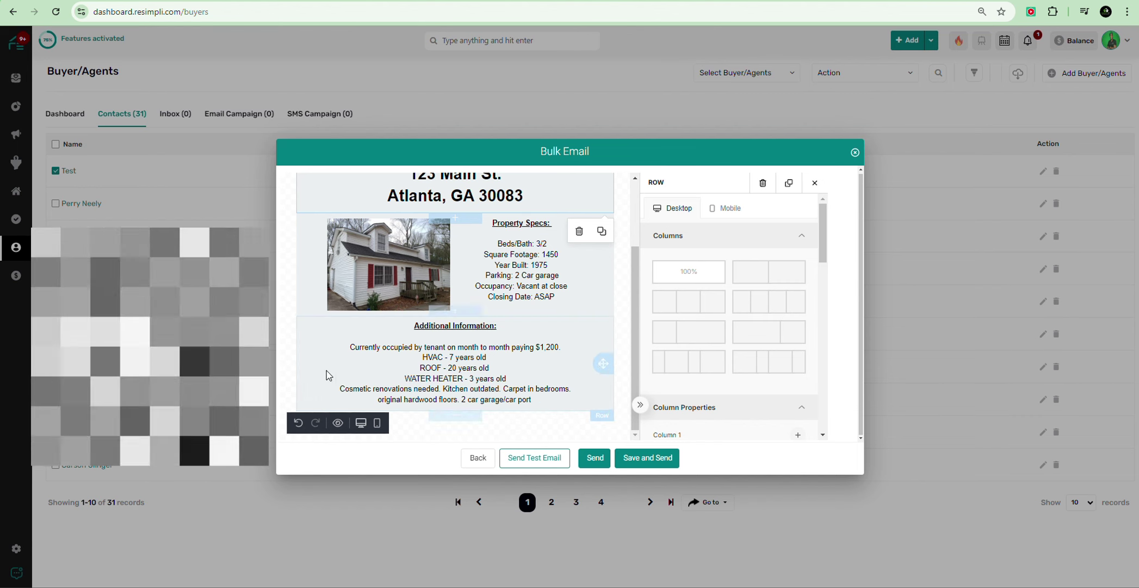
Step: Drop a text block above Additional Information and start replacing its placeholder with 'Starting Price'
scroll(380, 327, up, 2)
scroll(413, 329, down, 2)
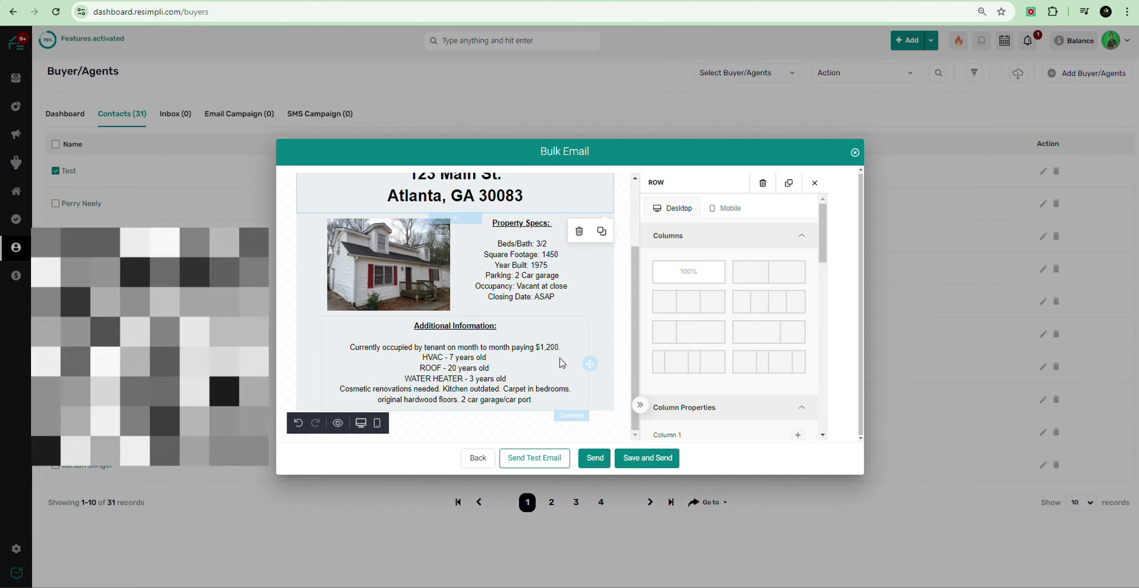
scroll(381, 337, up, 2)
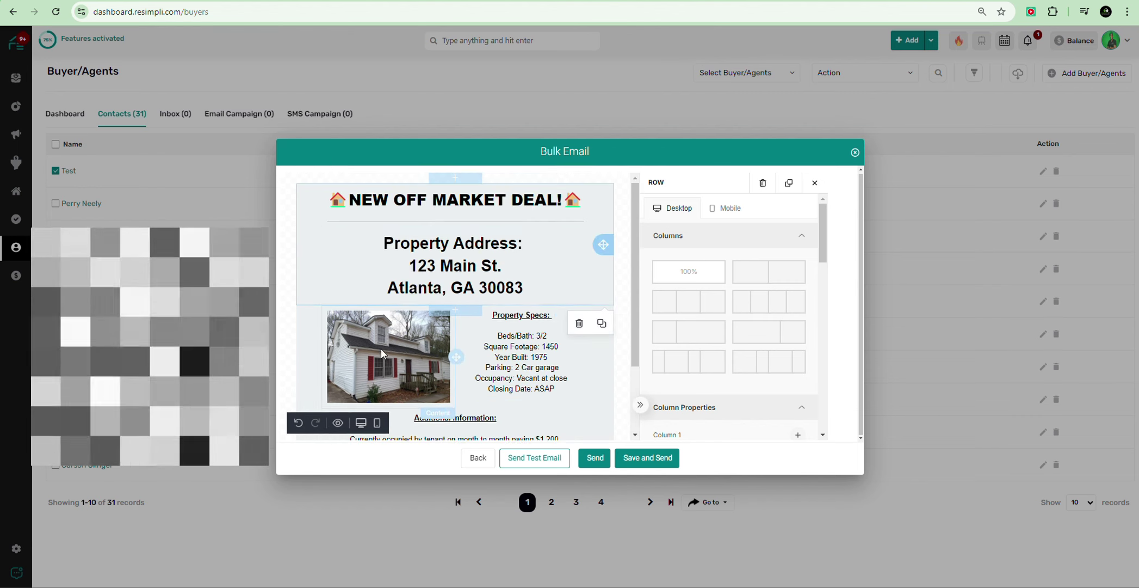
scroll(382, 321, down, 1)
scroll(383, 320, down, 1)
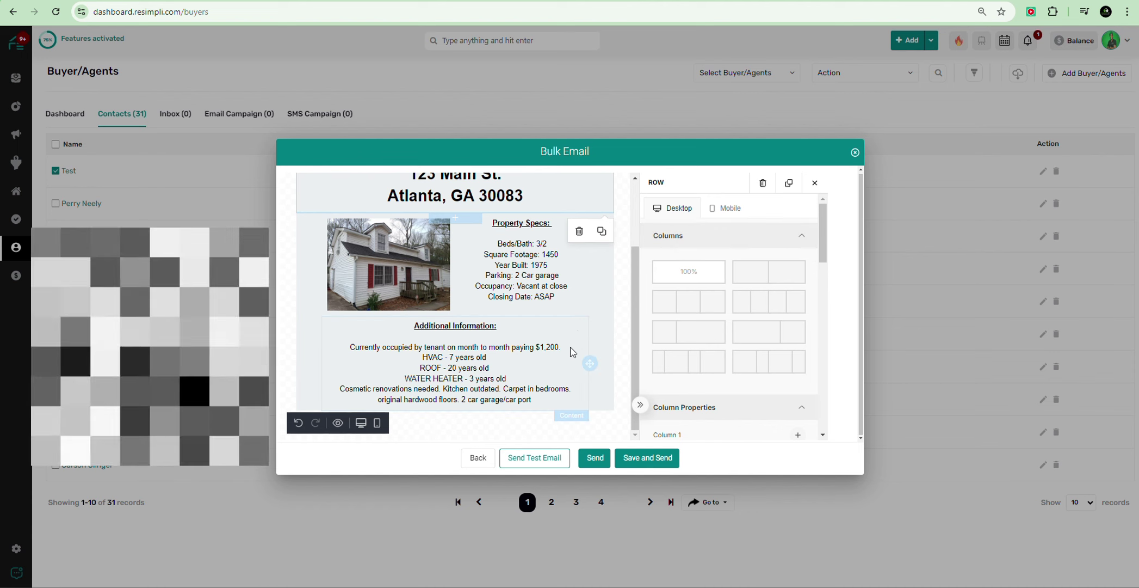
click(625, 297)
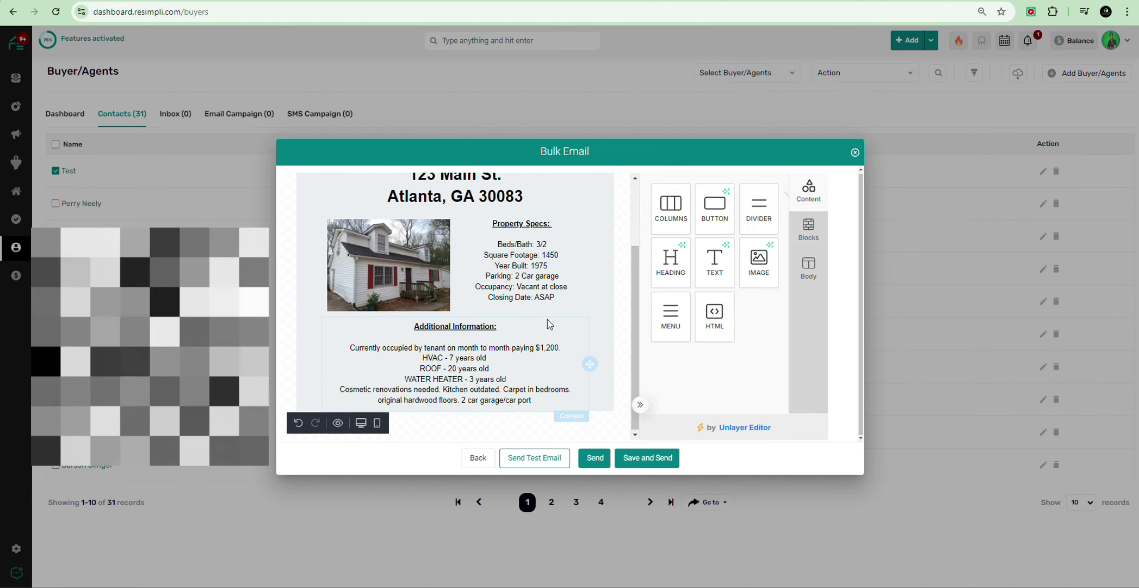
scroll(628, 316, up, 2)
scroll(626, 317, down, 2)
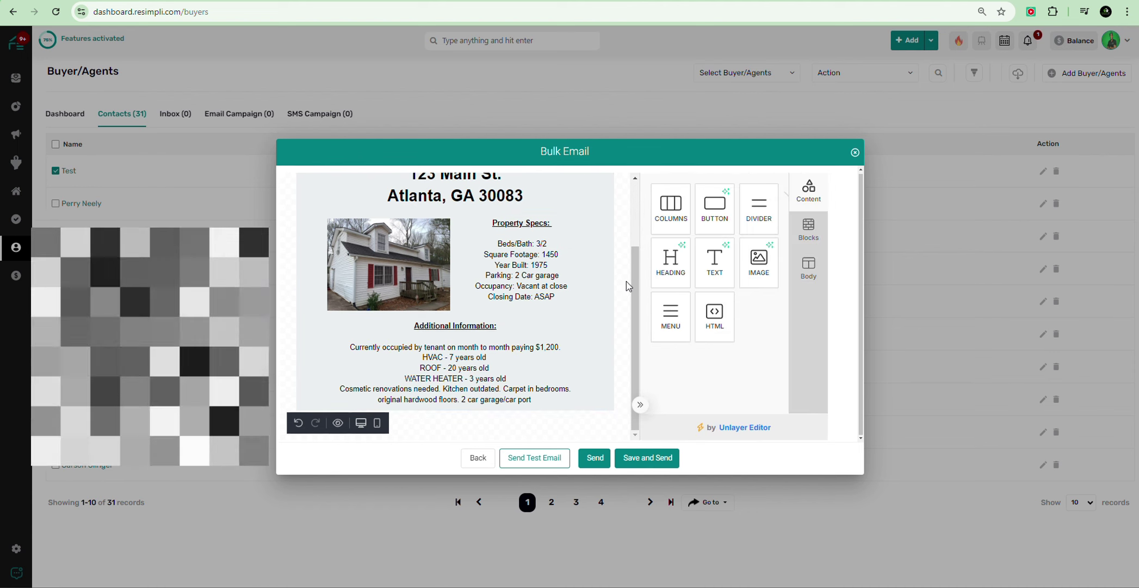
drag(696, 285, 466, 348)
click(382, 355)
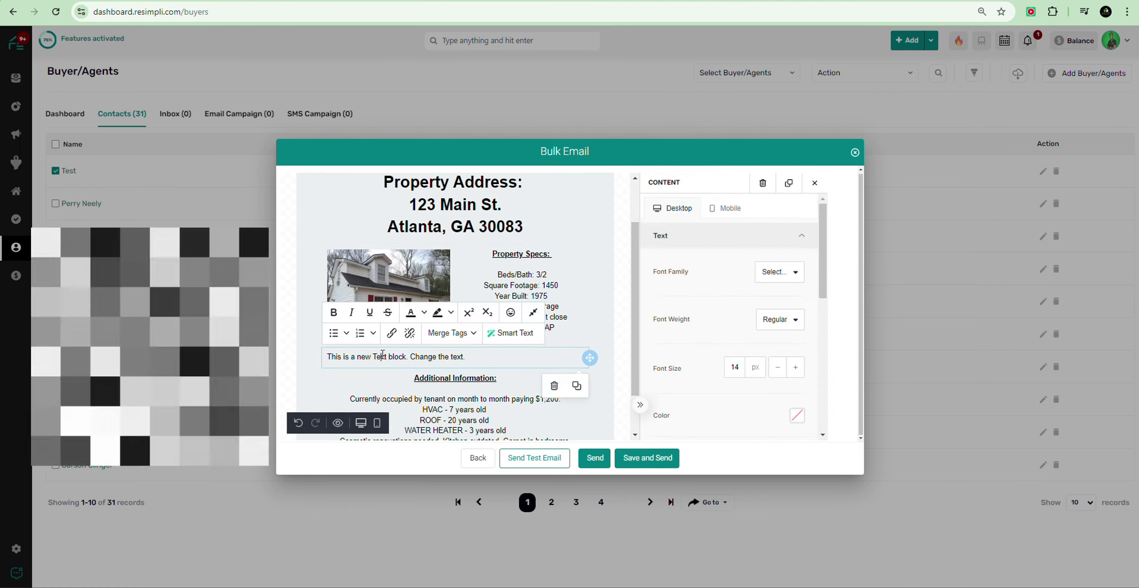
triple_click(382, 354)
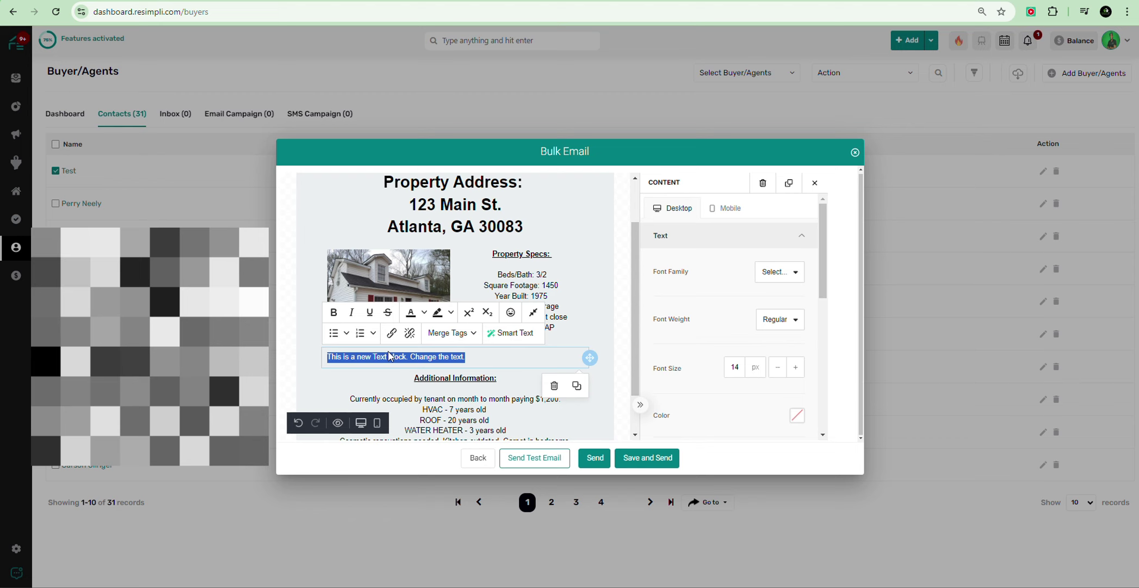
text(Starting Price: $120,000)
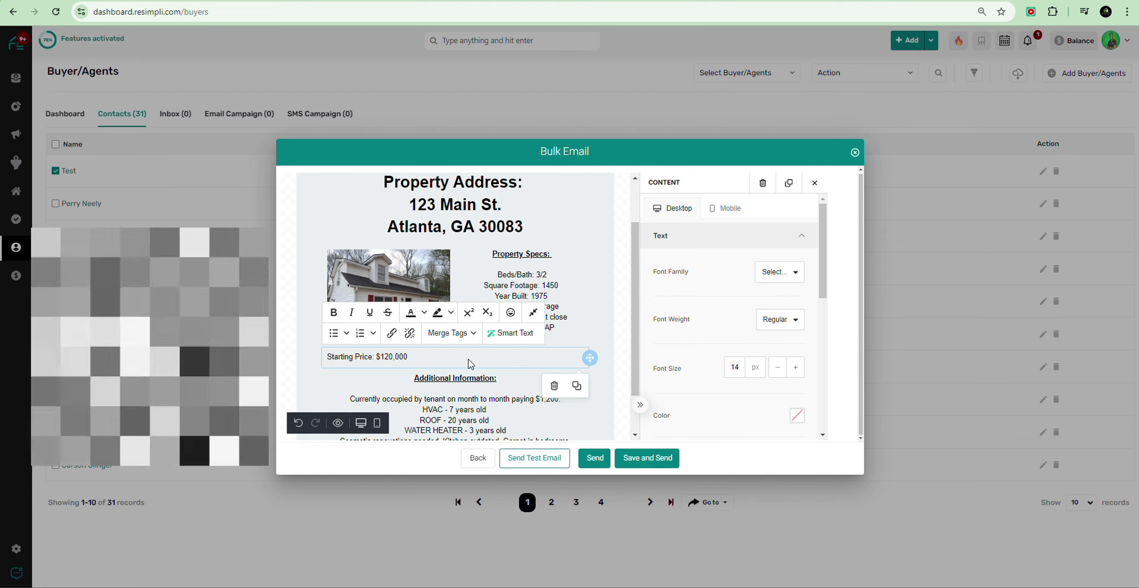
Step: Center the Starting Price text and reselect its text block
scroll(710, 251, down, 2)
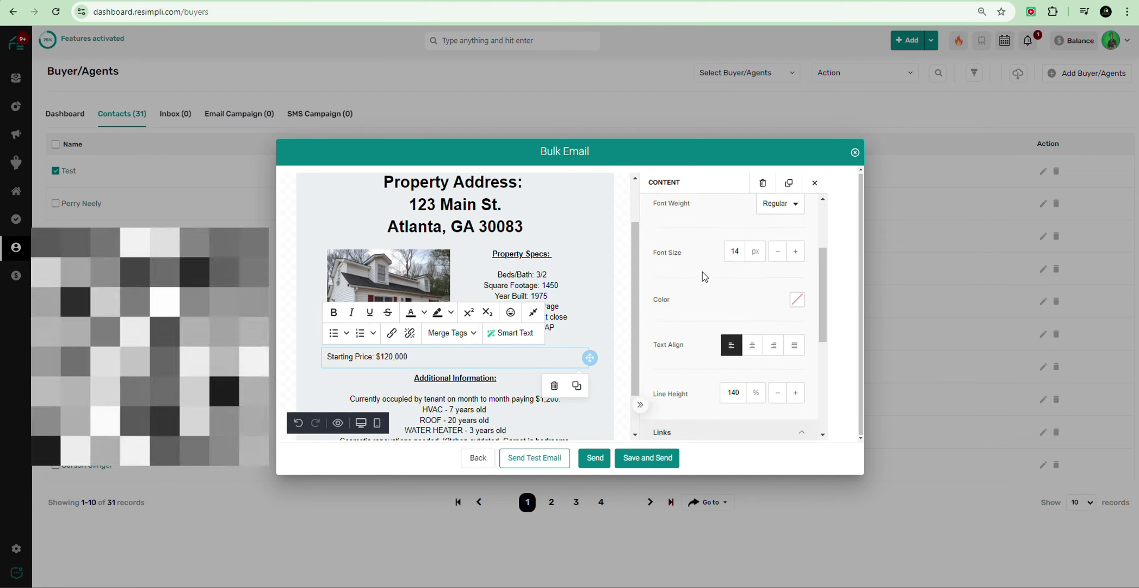
click(752, 342)
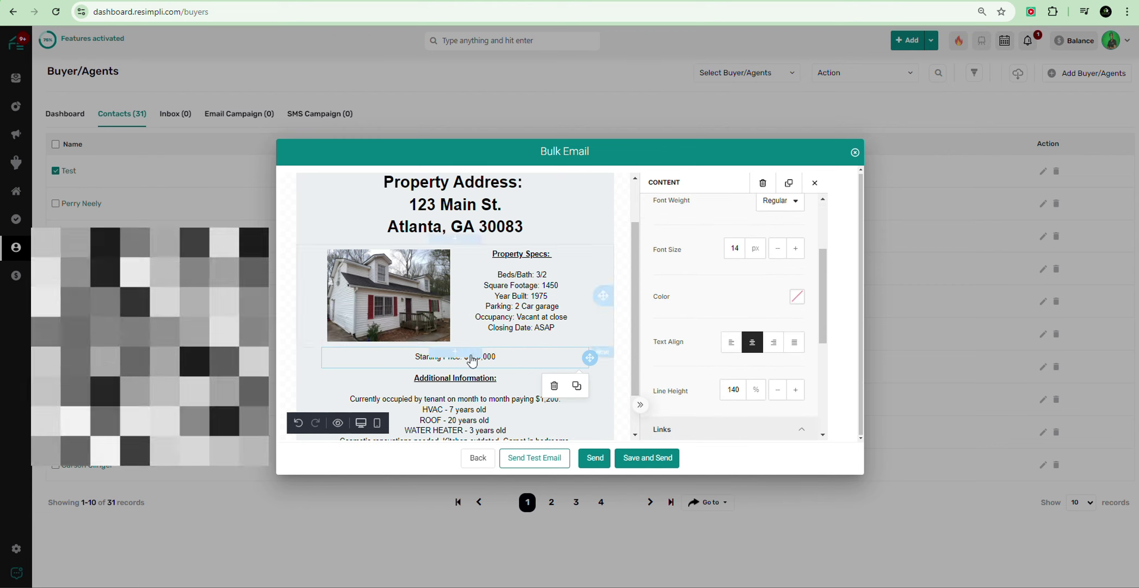
click(622, 288)
drag(759, 217, 522, 351)
scroll(624, 316, down, 1)
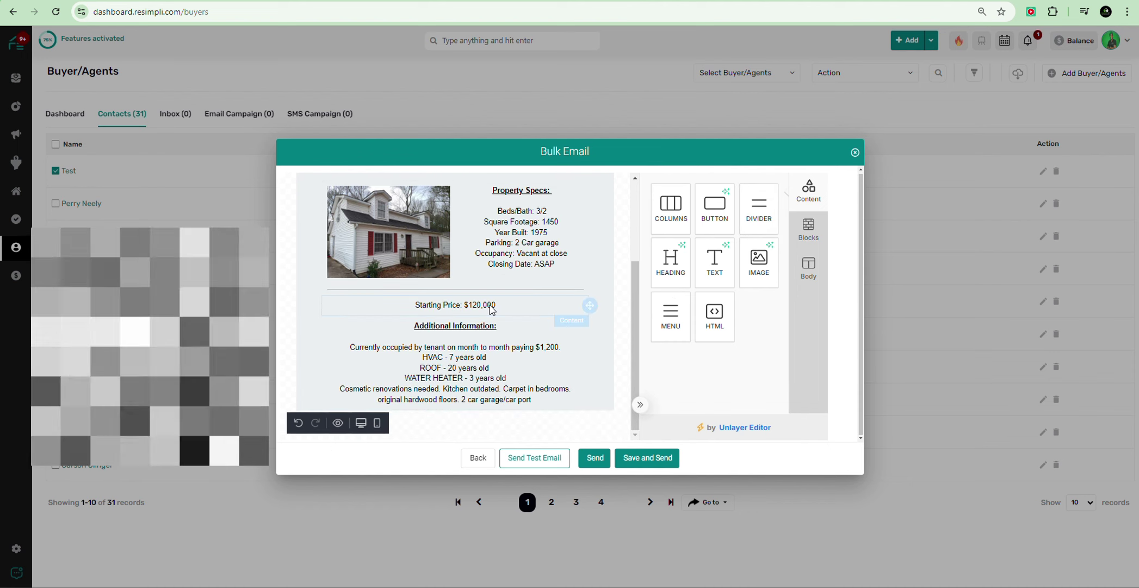
click(463, 304)
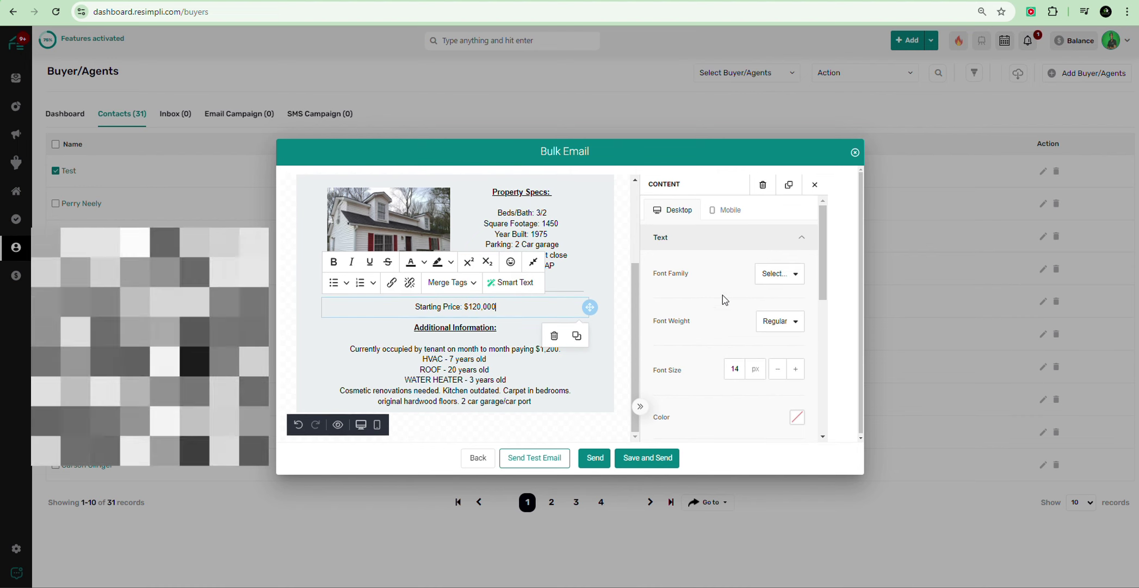
scroll(701, 329, down, 3)
scroll(722, 316, down, 1)
scroll(721, 316, up, 2)
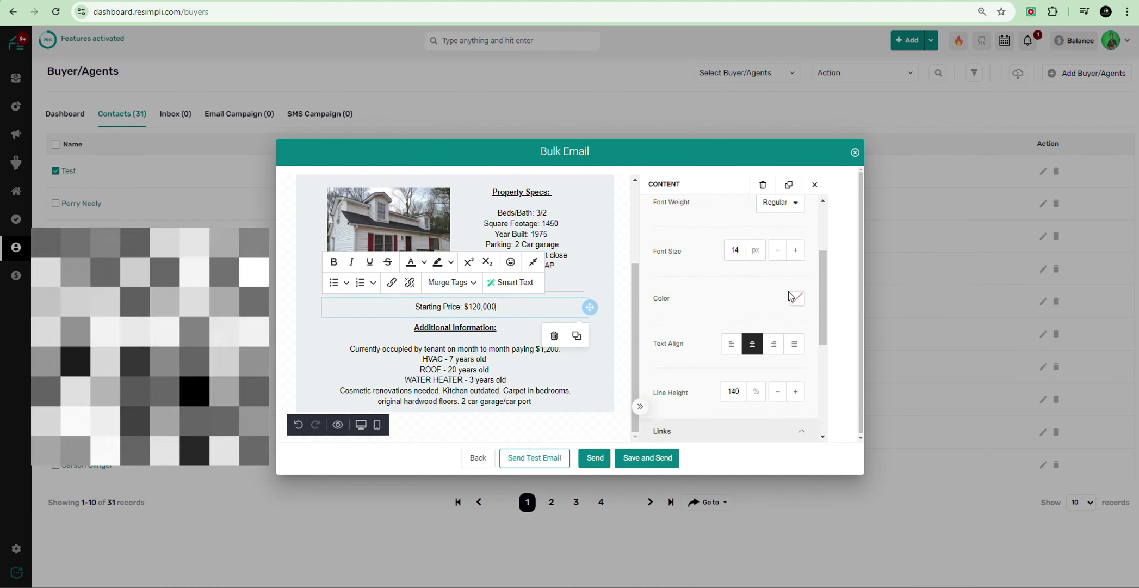
Step: Set the Starting Price text colour to a darker green
click(795, 296)
scroll(765, 291, down, 1)
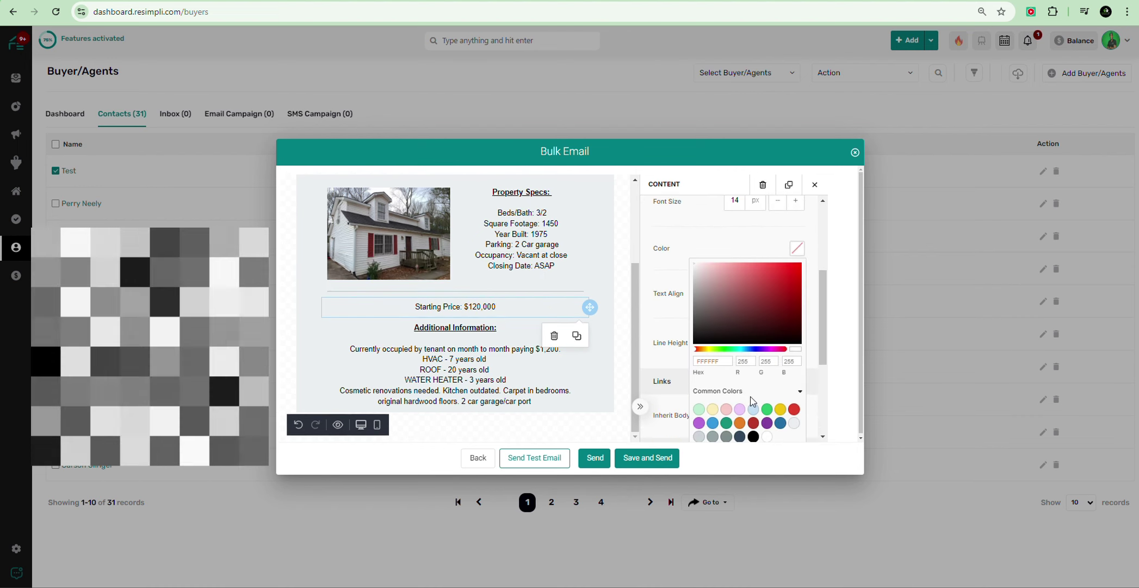
click(717, 350)
click(792, 285)
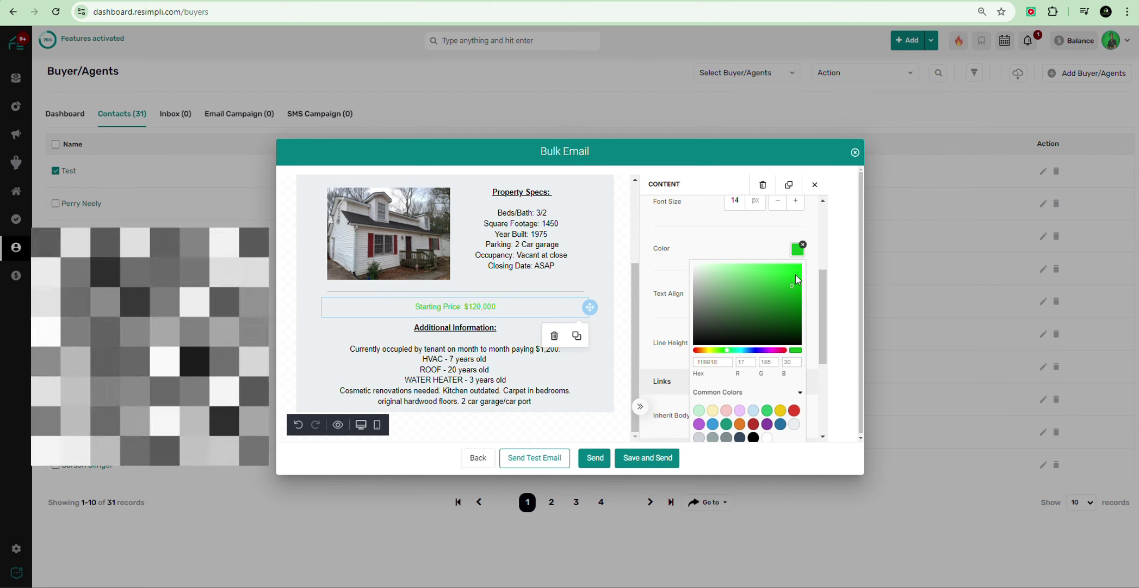
click(795, 274)
click(793, 294)
scroll(724, 350, down, 1)
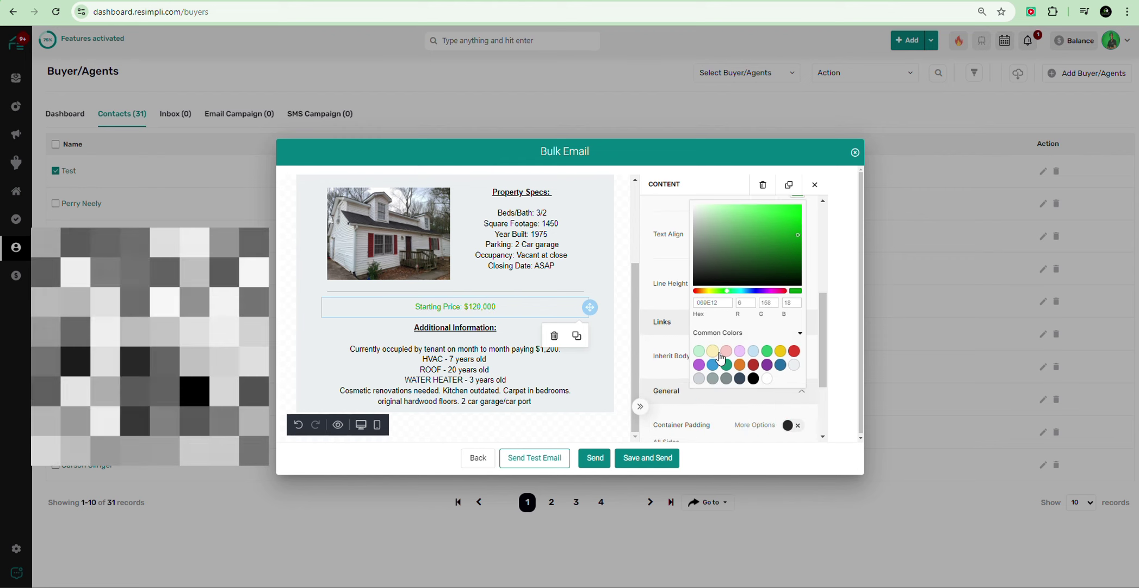
click(816, 282)
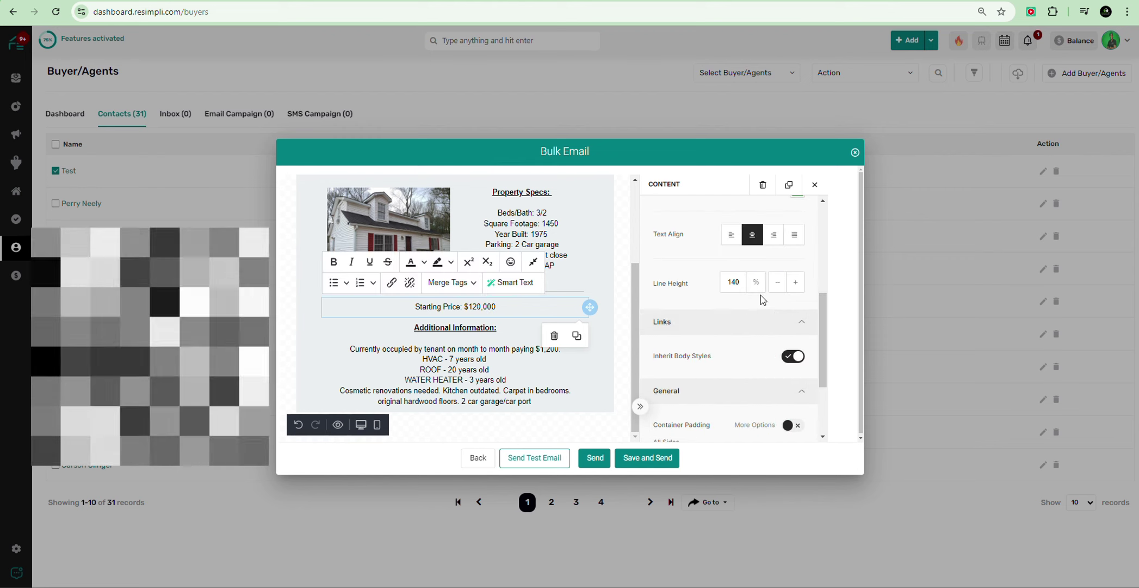
Step: Increase the Starting Price font size to 42 px
scroll(689, 297, up, 2)
click(797, 261)
click(796, 261)
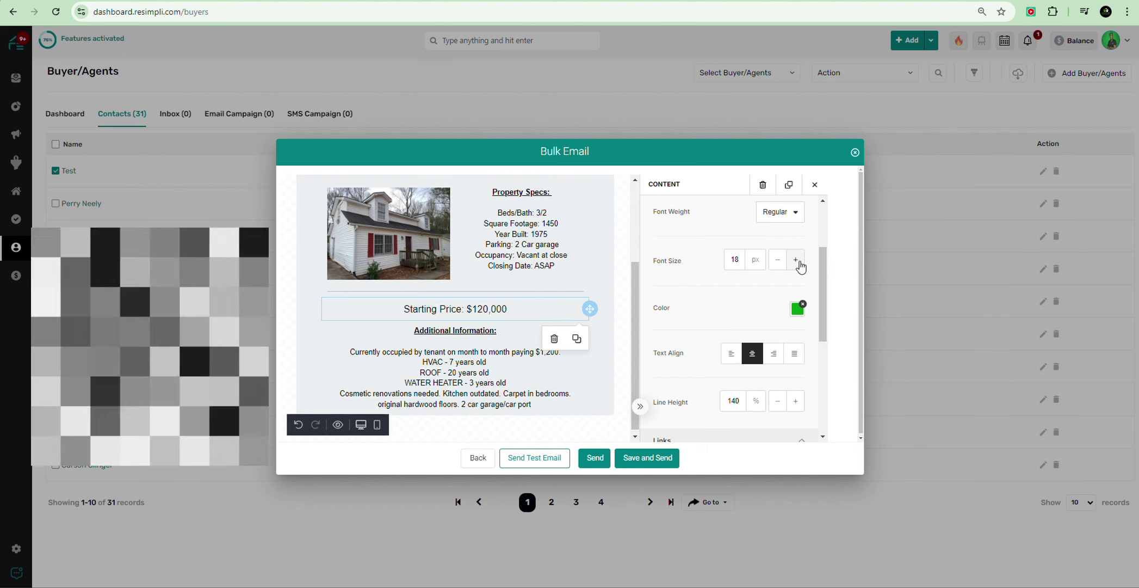
click(797, 261)
click(797, 261)
click(797, 261)
click(798, 260)
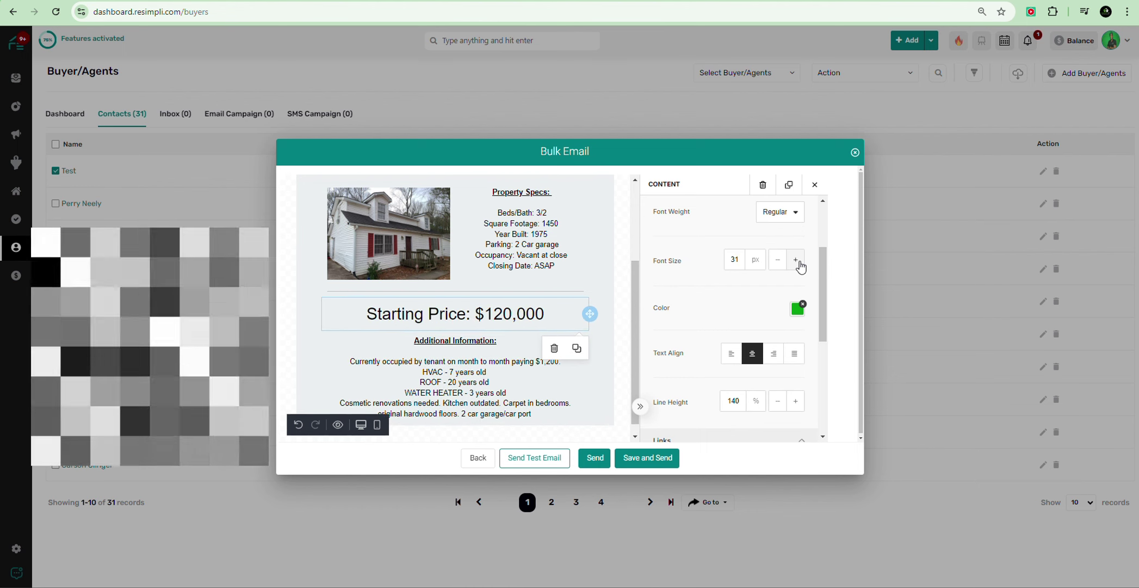
click(797, 260)
click(798, 260)
click(796, 261)
click(796, 261)
click(796, 260)
click(797, 260)
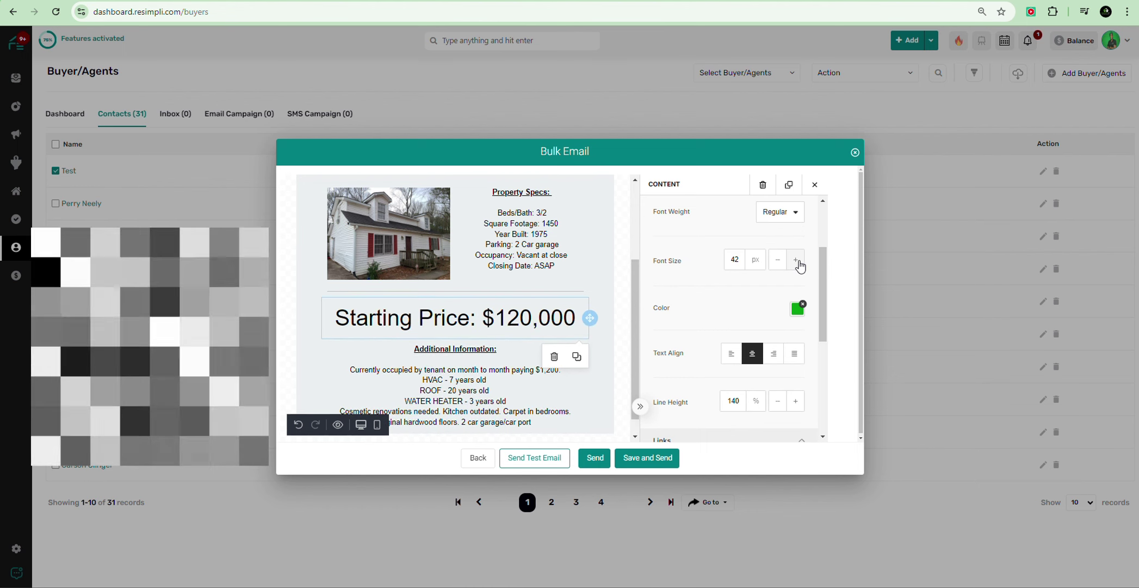
double_click(418, 319)
triple_click(417, 320)
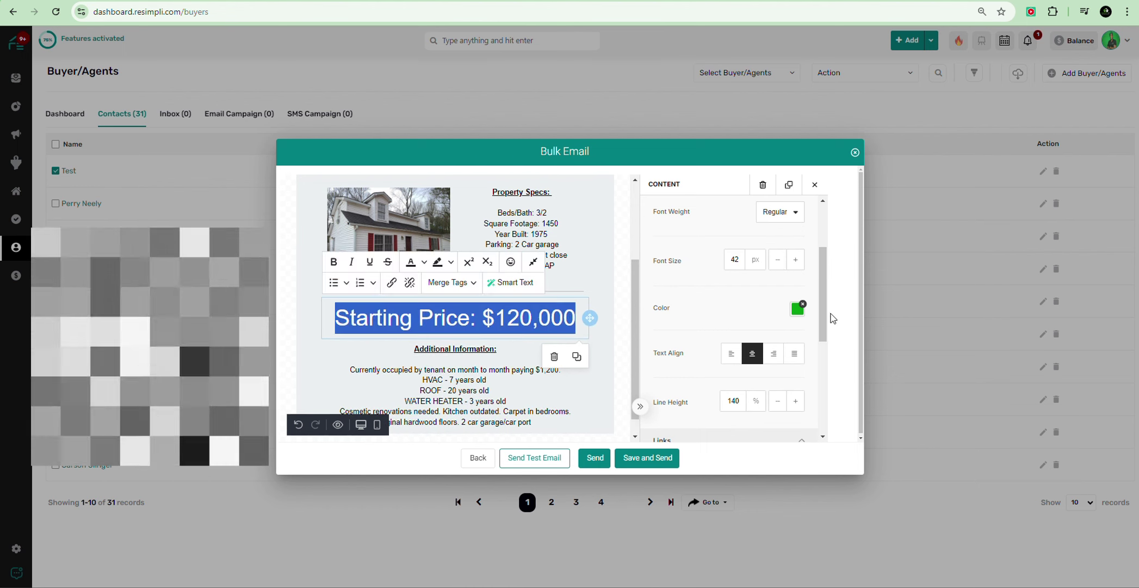
Step: Colour the whole Starting Price heading green from the toolbar palette
click(790, 310)
triple_click(483, 320)
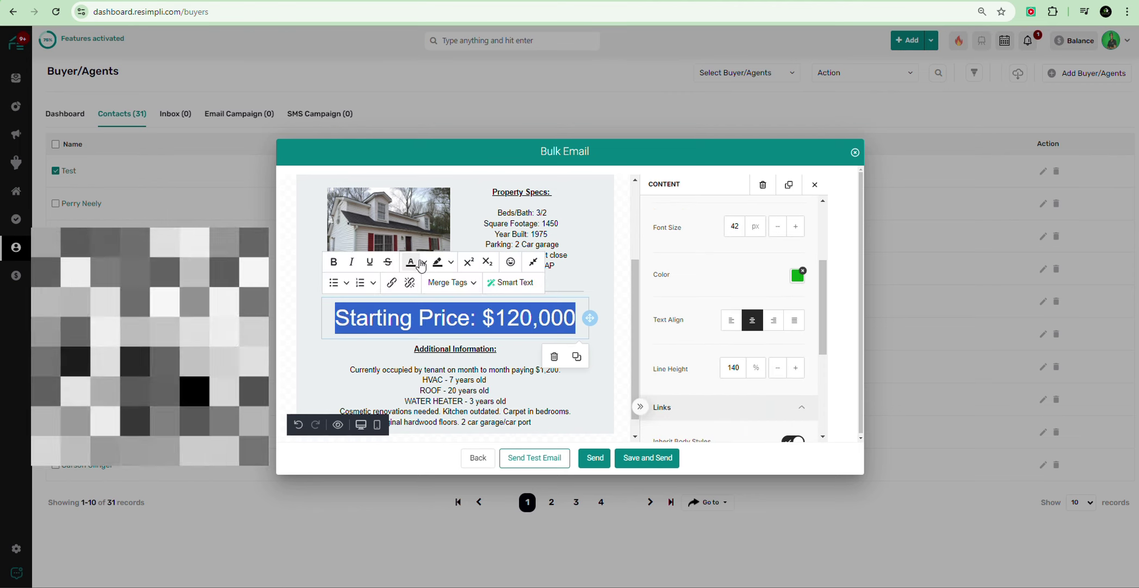
click(452, 264)
click(424, 262)
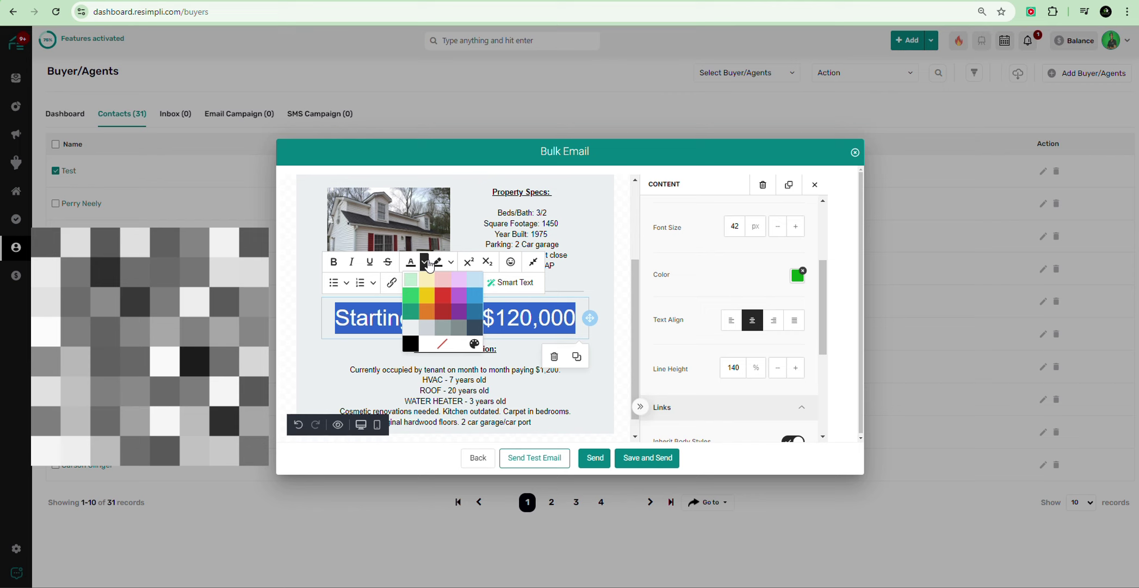
click(414, 296)
click(356, 347)
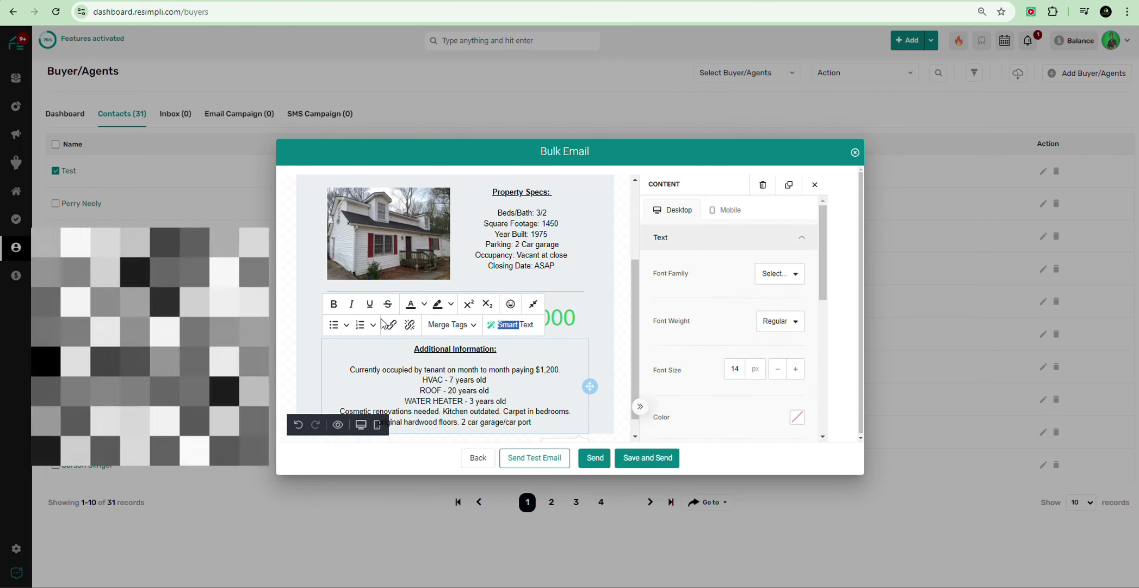
Step: Make the entire Starting Price heading bold
click(563, 315)
triple_click(565, 318)
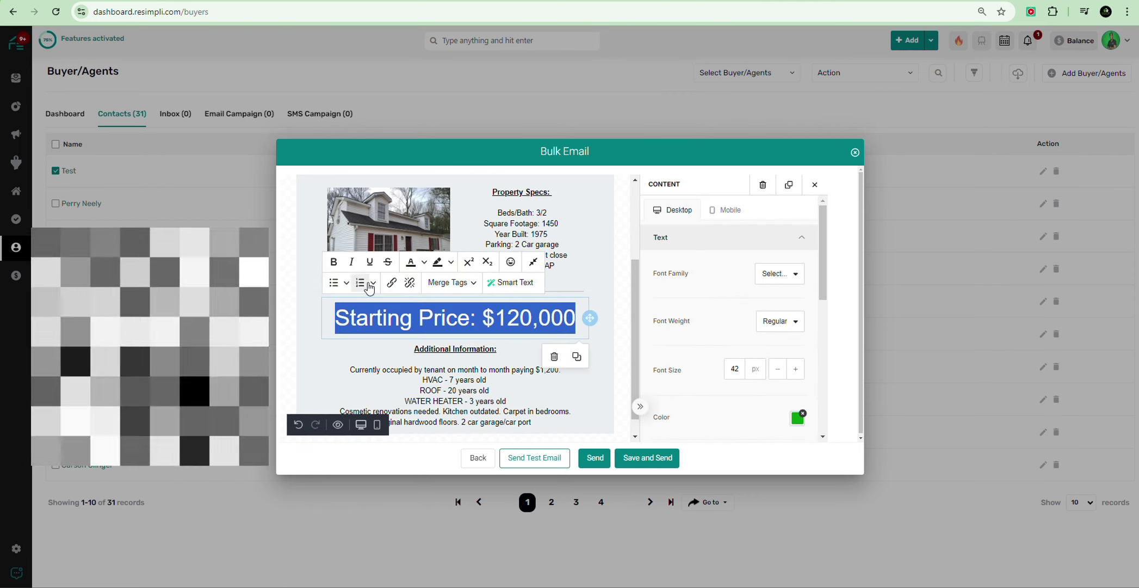
click(335, 264)
click(345, 352)
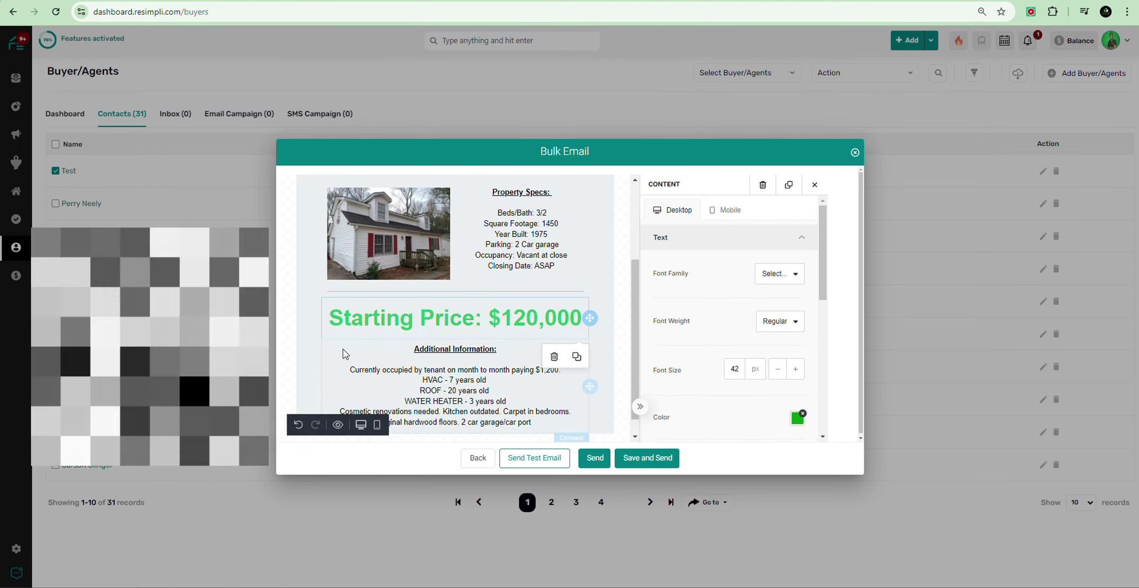
click(379, 325)
click(626, 269)
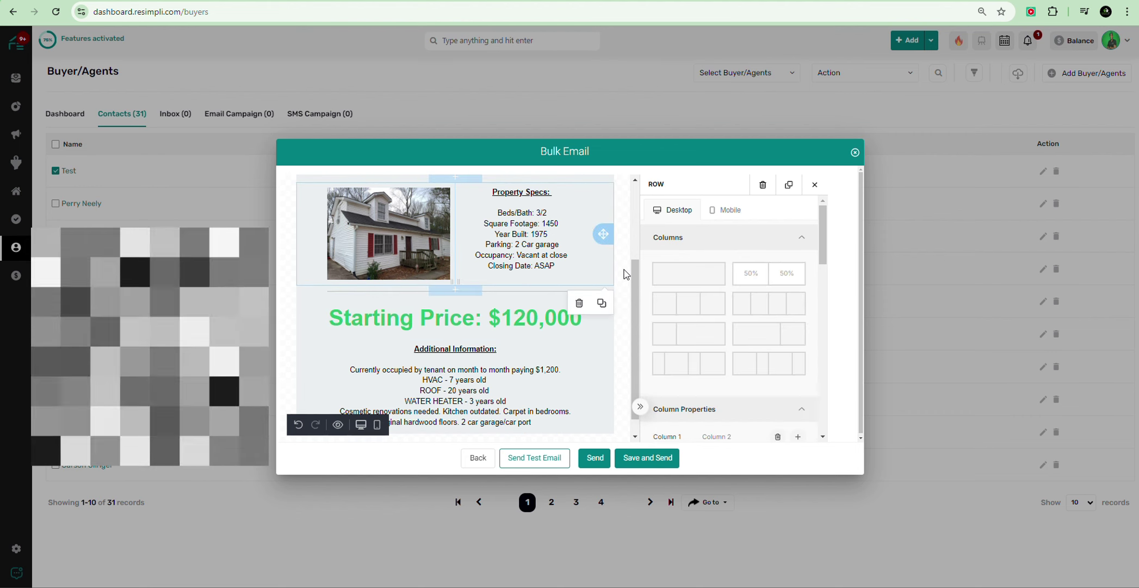
click(625, 274)
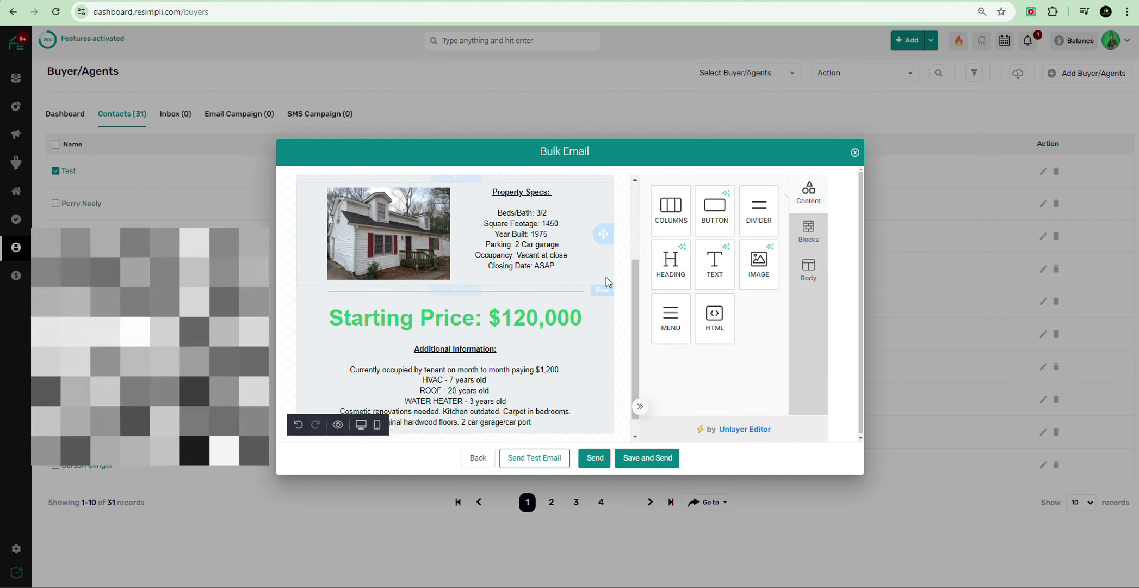
click(601, 233)
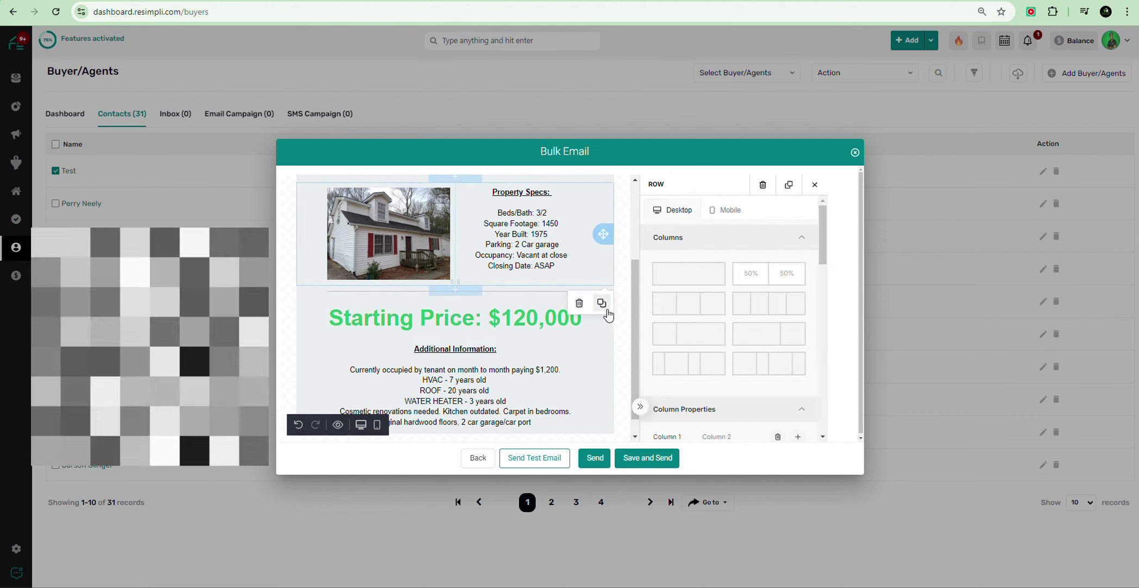
click(729, 209)
scroll(728, 287, down, 3)
scroll(496, 294, down, 3)
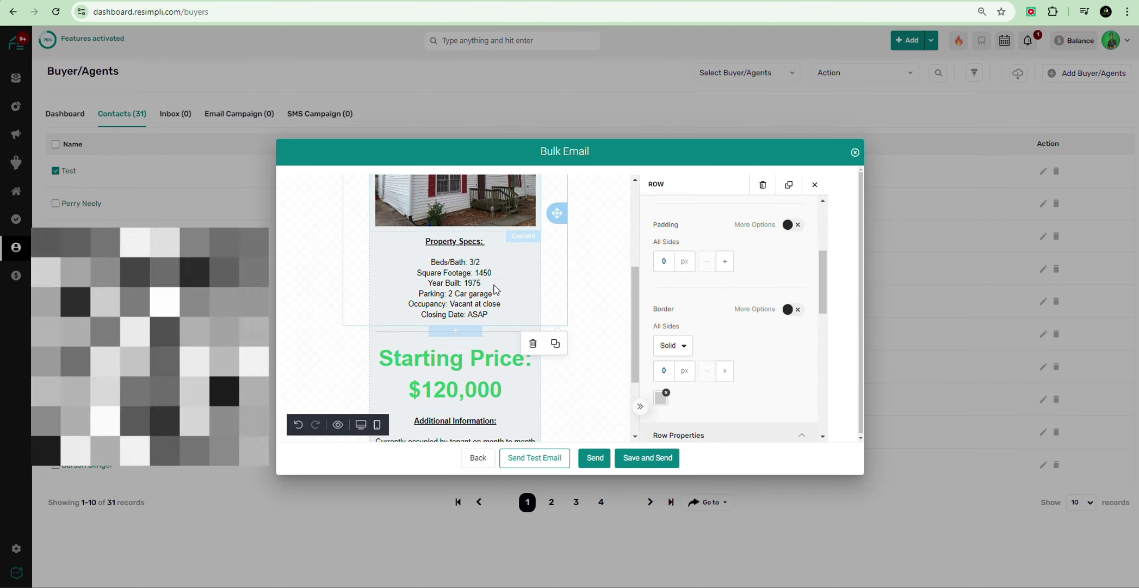
scroll(488, 304, up, 8)
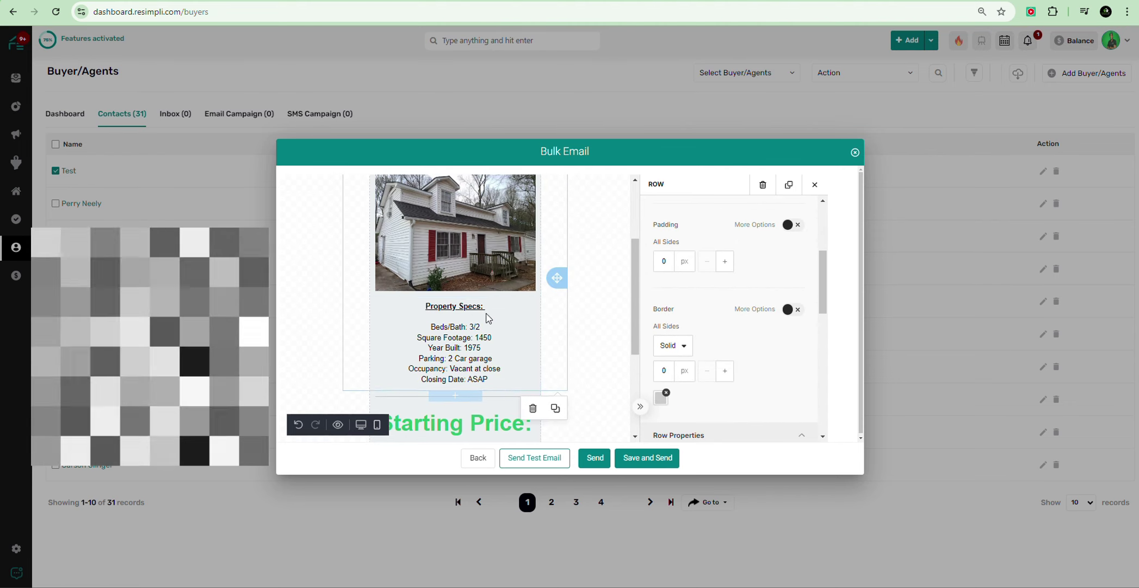
scroll(489, 282, down, 5)
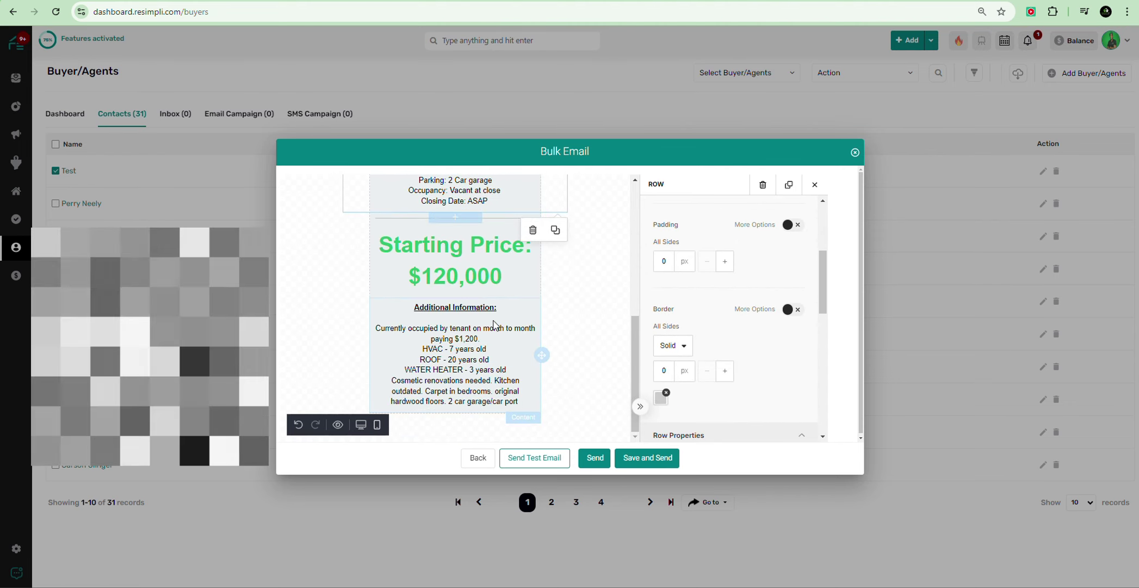
scroll(597, 255, up, 2)
scroll(659, 212, up, 5)
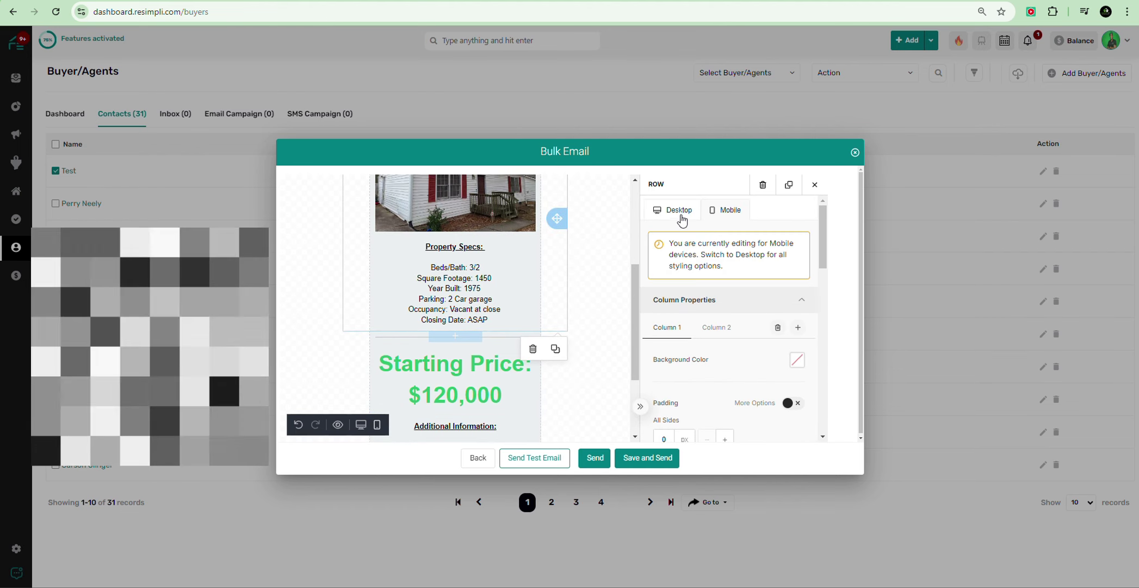
click(674, 210)
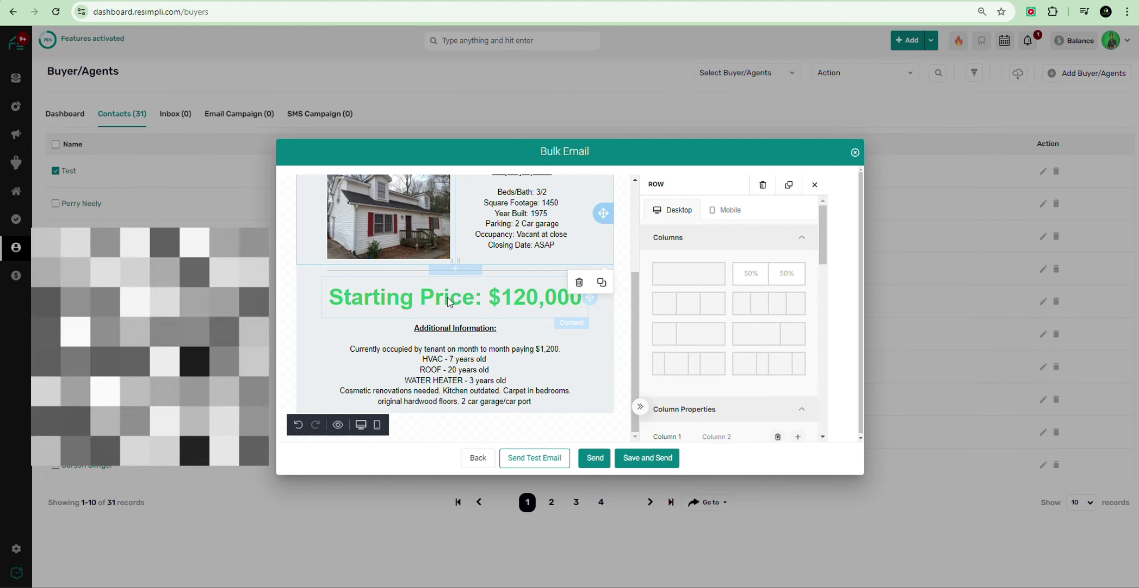
Step: Clear the block colour and apply a custom bright green to the Starting Price text
triple_click(449, 302)
click(803, 414)
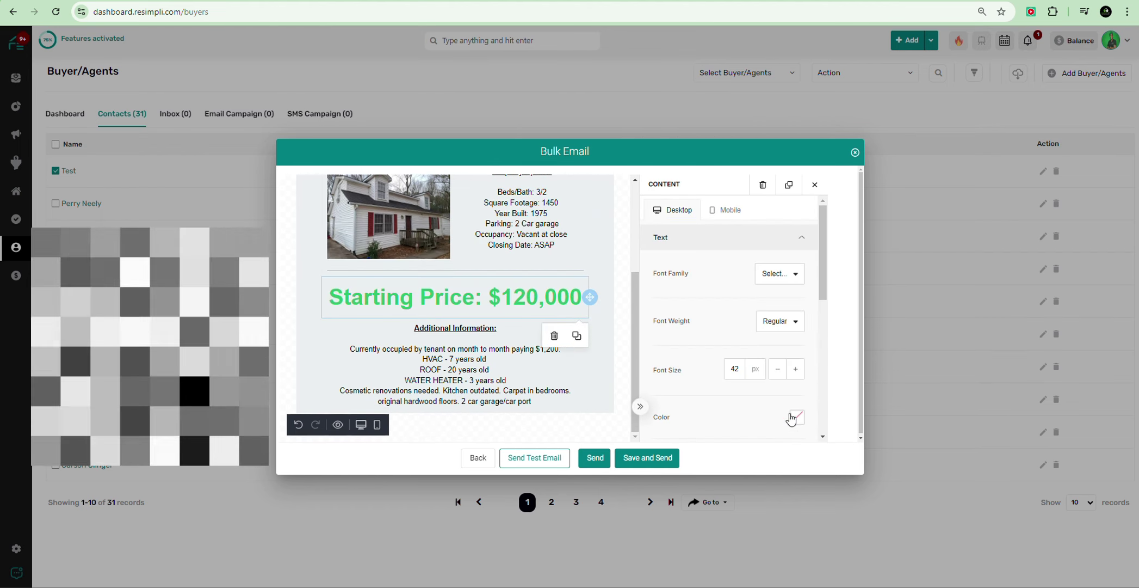
triple_click(492, 294)
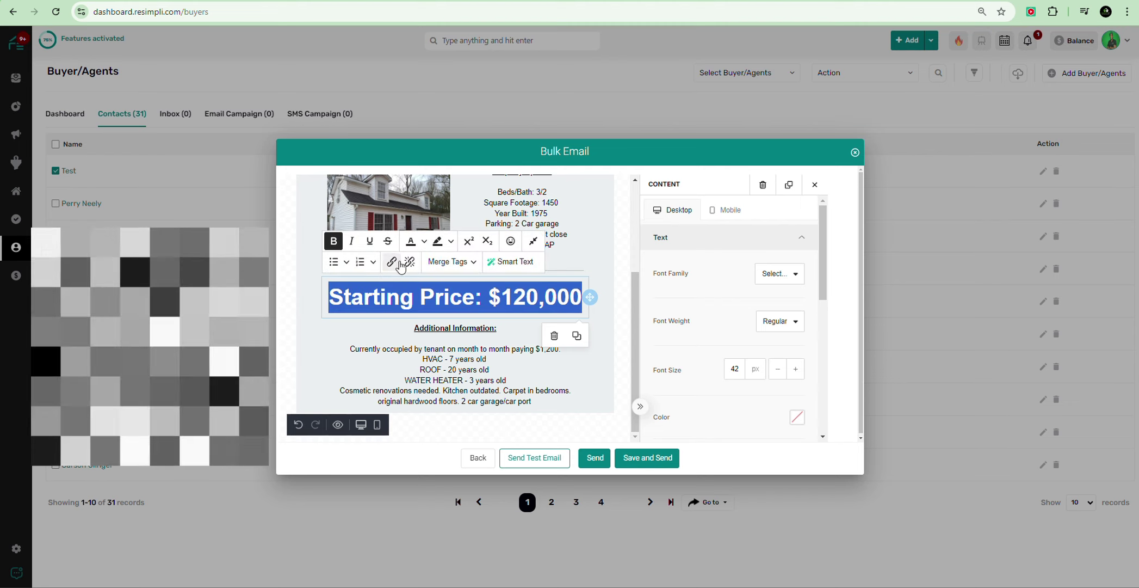
click(423, 242)
click(478, 325)
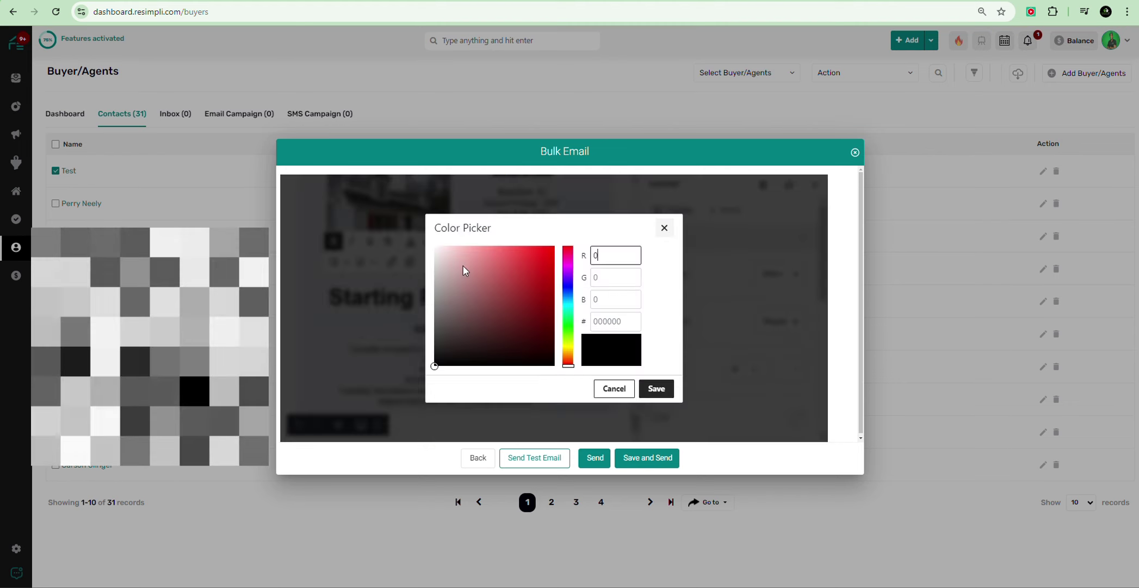
mouse_move(568, 332)
mouse_down()
mouse_move(568, 305)
mouse_move(568, 323)
mouse_up()
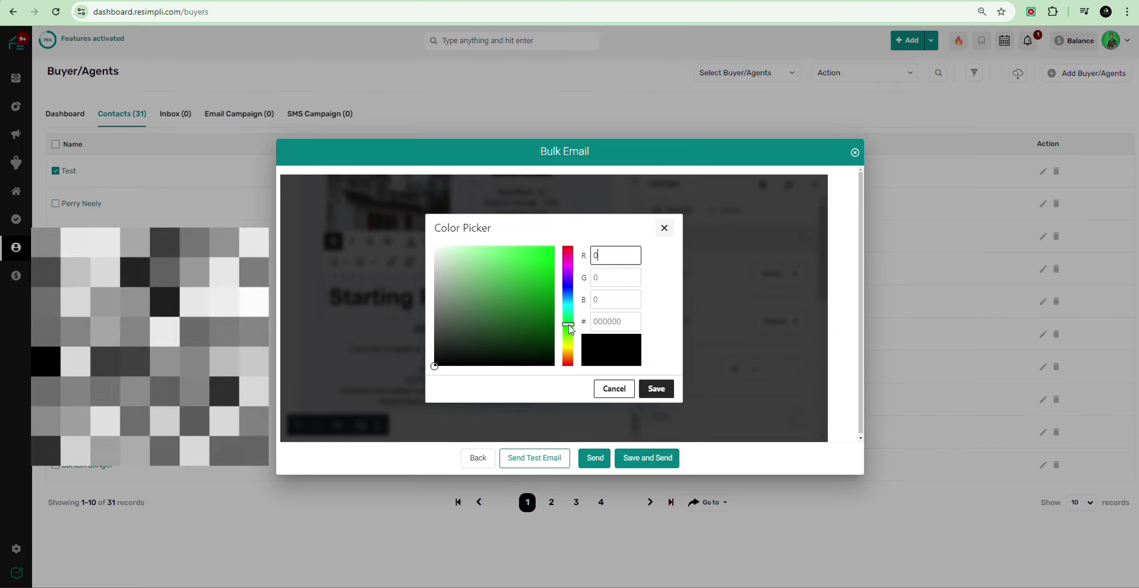
click(534, 308)
click(547, 294)
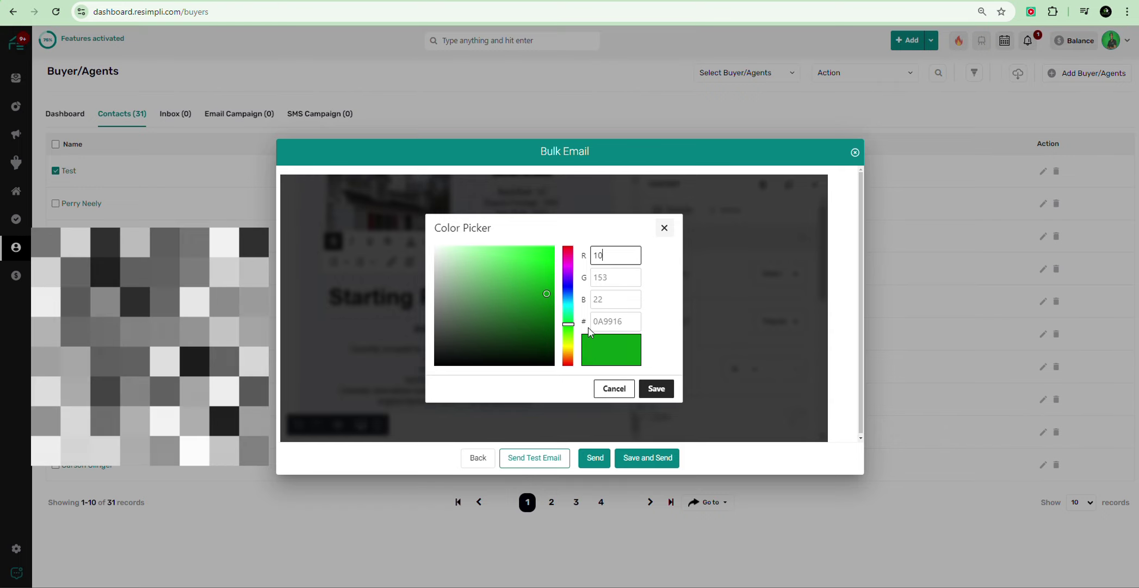
click(657, 388)
click(619, 252)
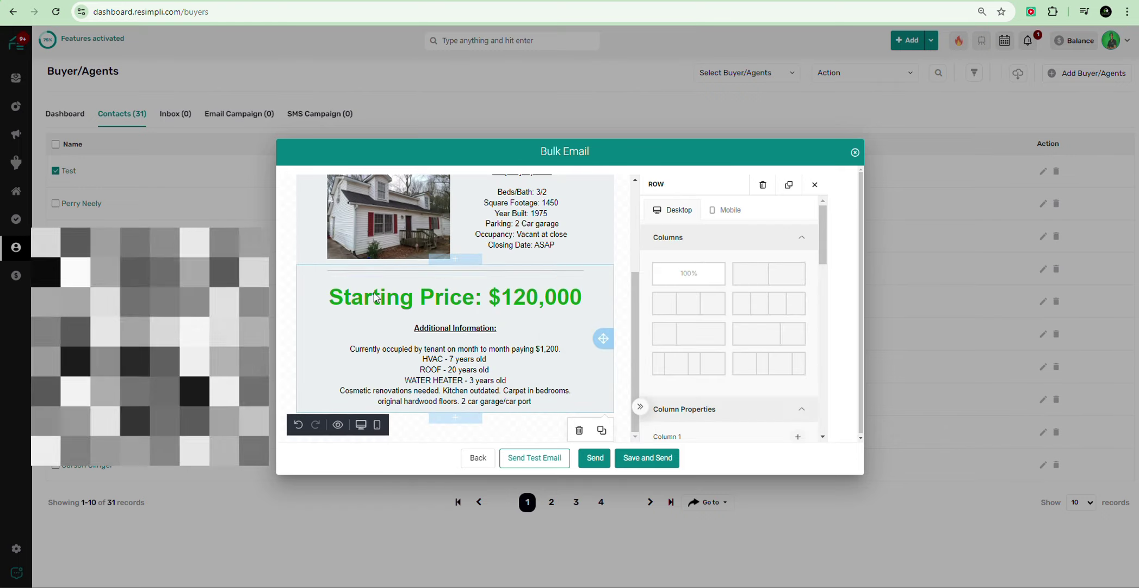
Step: Set the price heading's font weight to Bold
click(479, 300)
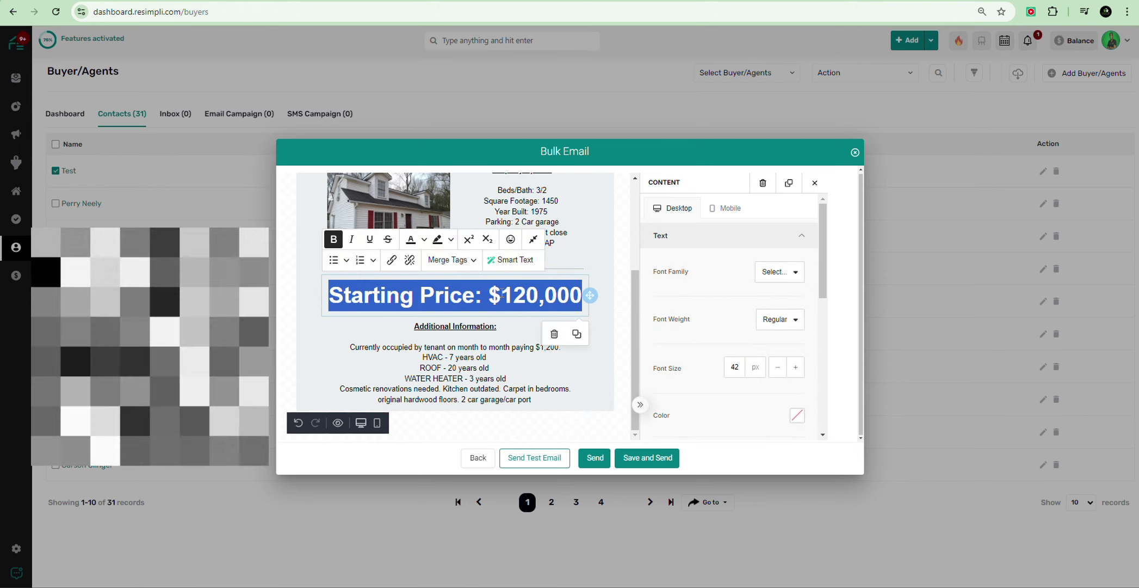
click(789, 321)
click(728, 363)
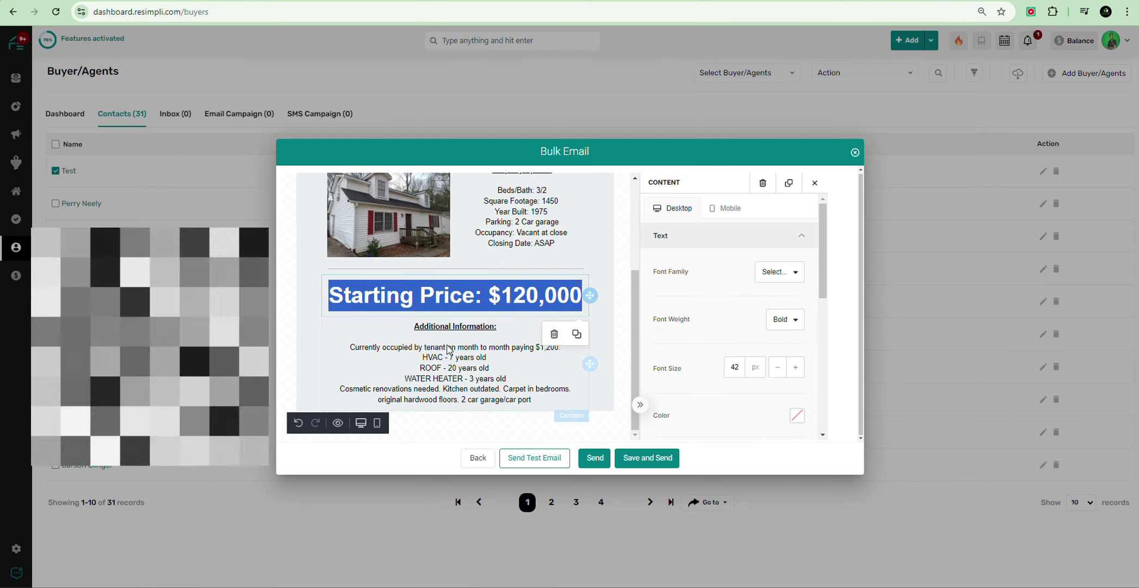
click(313, 318)
Step: Change the heading font to Arial Black and shrink it to 36 px
click(521, 291)
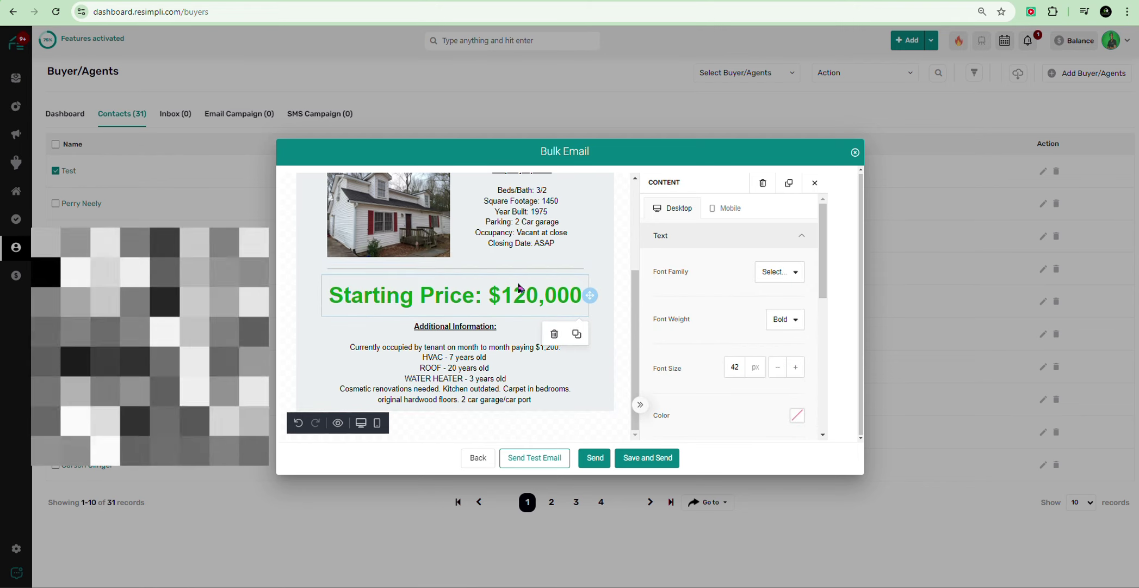
double_click(506, 296)
triple_click(506, 296)
click(785, 319)
click(780, 272)
click(745, 341)
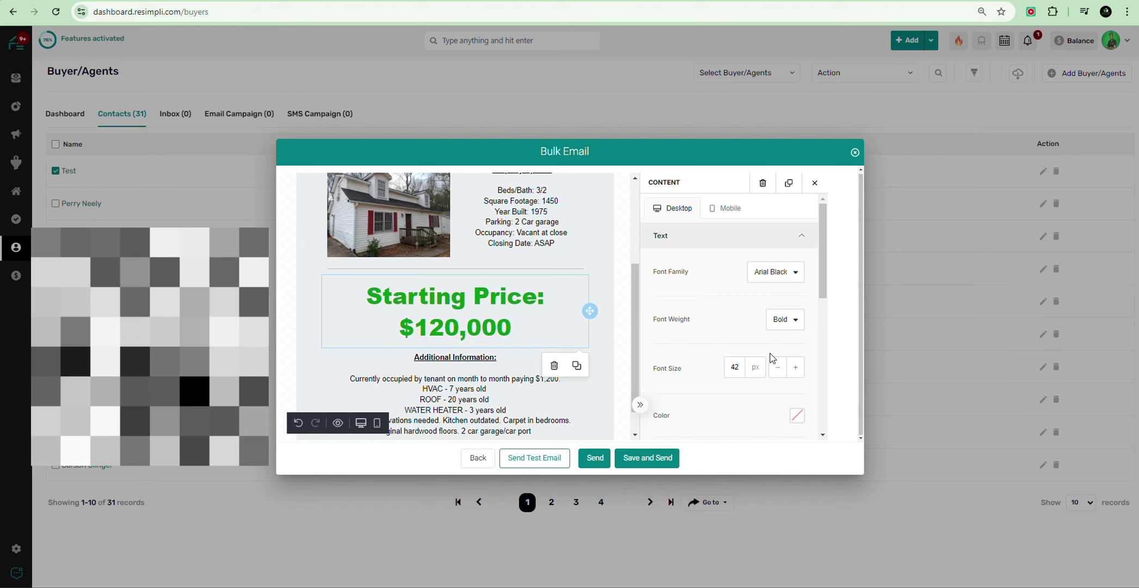
click(778, 367)
click(778, 368)
click(778, 368)
click(778, 368)
click(778, 368)
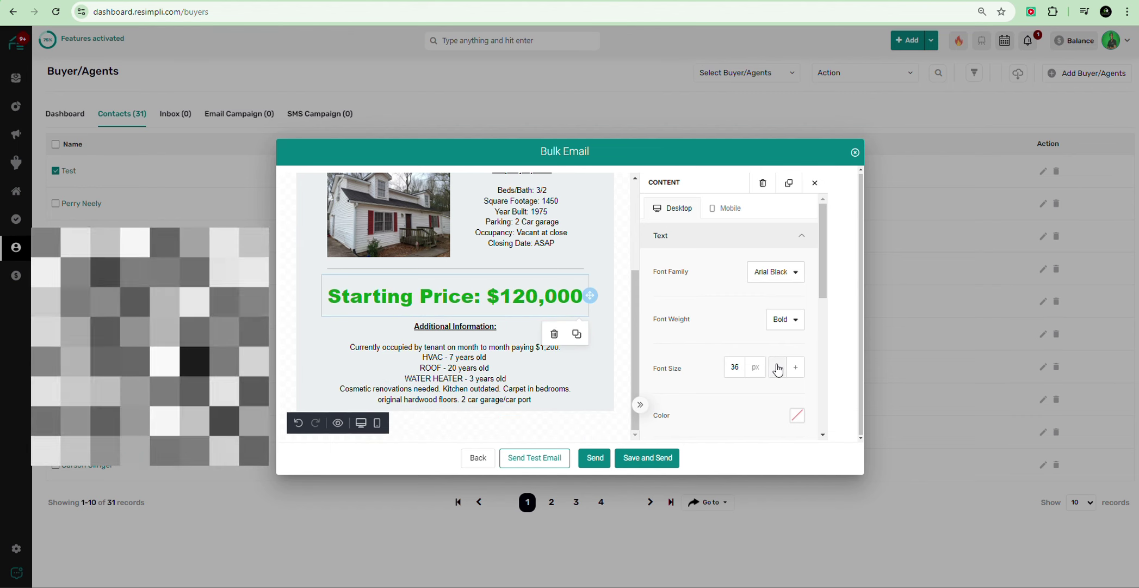
click(778, 367)
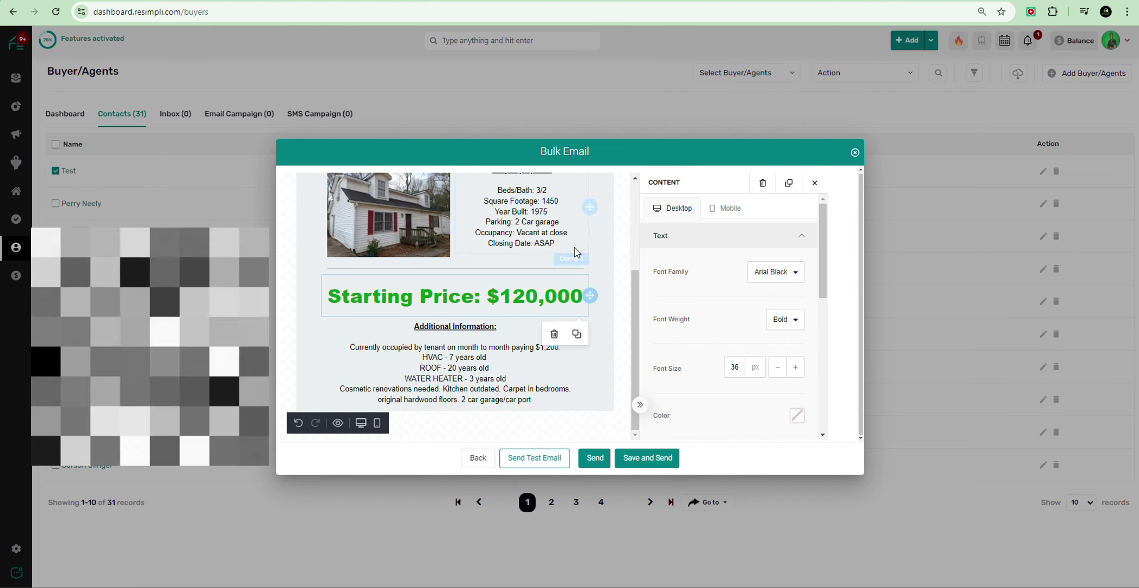
click(626, 261)
Step: Add a button block below the Additional Information text
scroll(548, 316, up, 3)
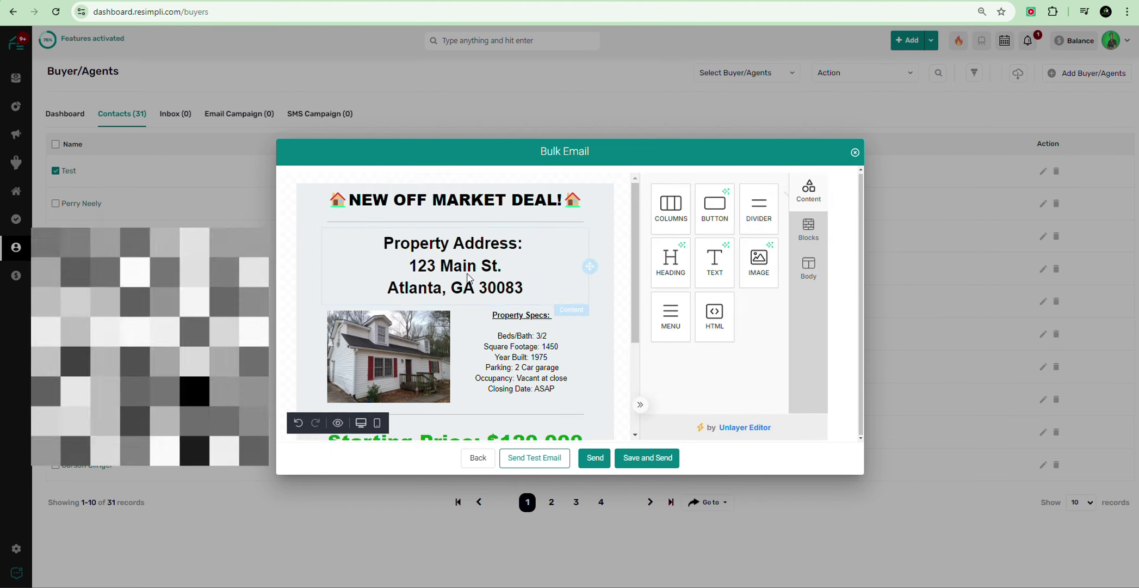
scroll(517, 300, down, 3)
scroll(460, 276, up, 1)
scroll(460, 275, up, 1)
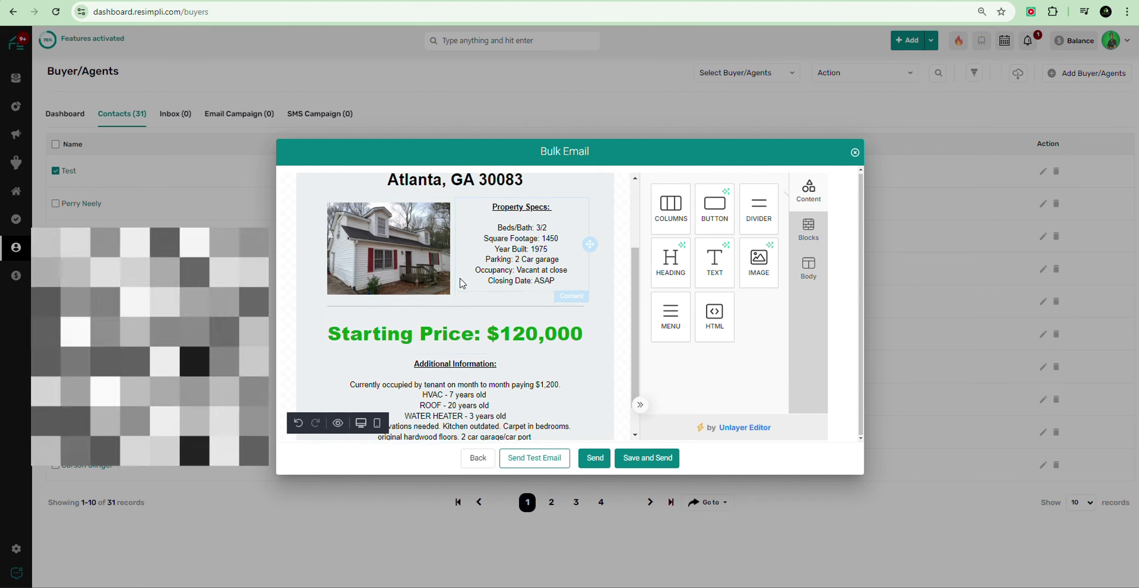
scroll(462, 277, down, 1)
scroll(481, 280, up, 3)
scroll(479, 327, down, 3)
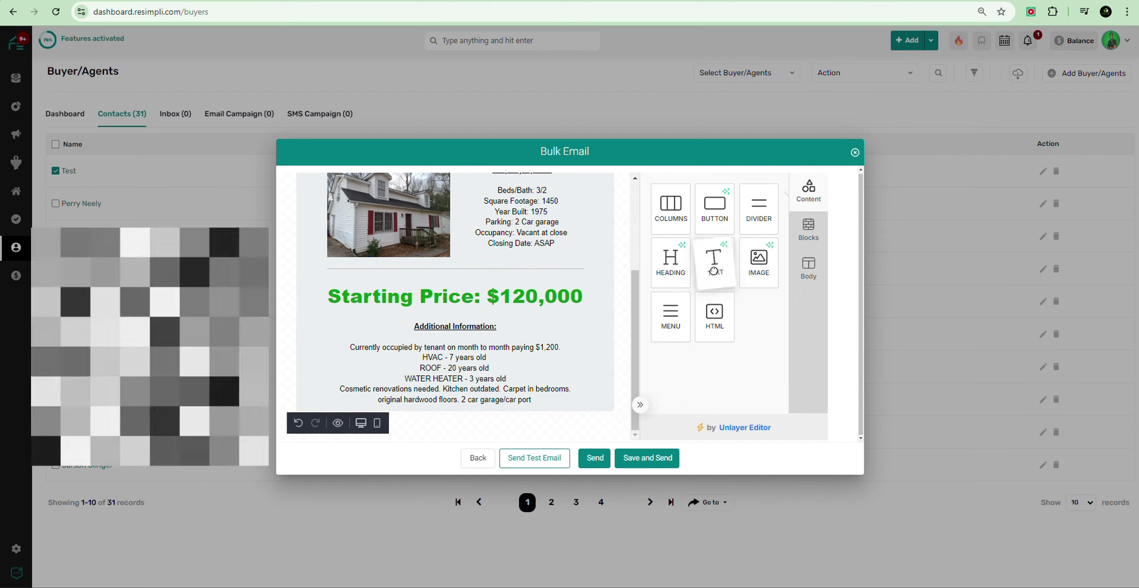
mouse_move(718, 264)
mouse_down()
mouse_move(589, 386)
mouse_move(719, 264)
mouse_up()
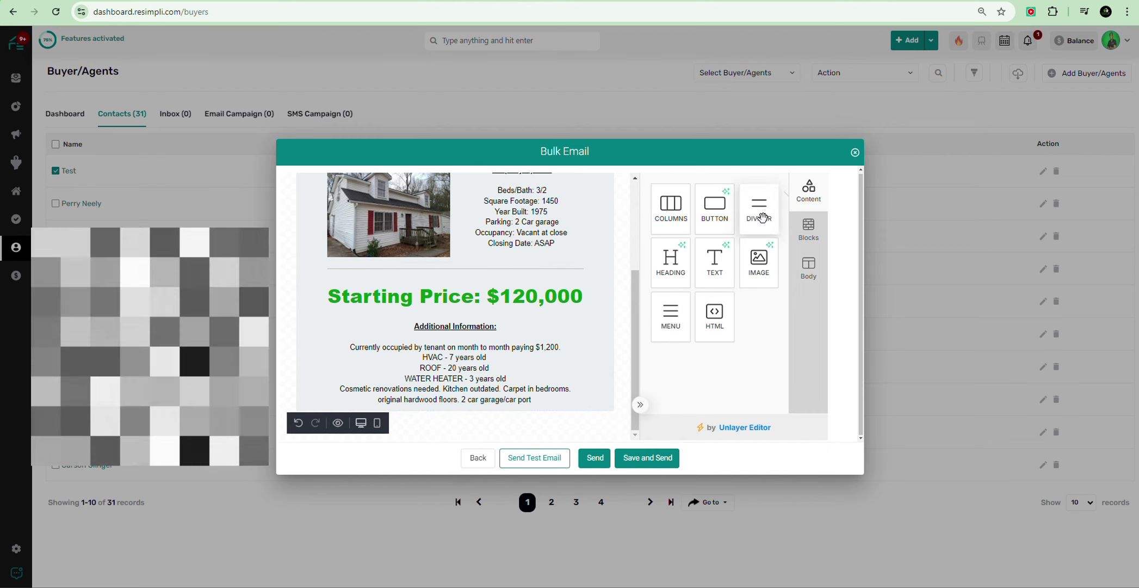
drag(715, 210, 463, 409)
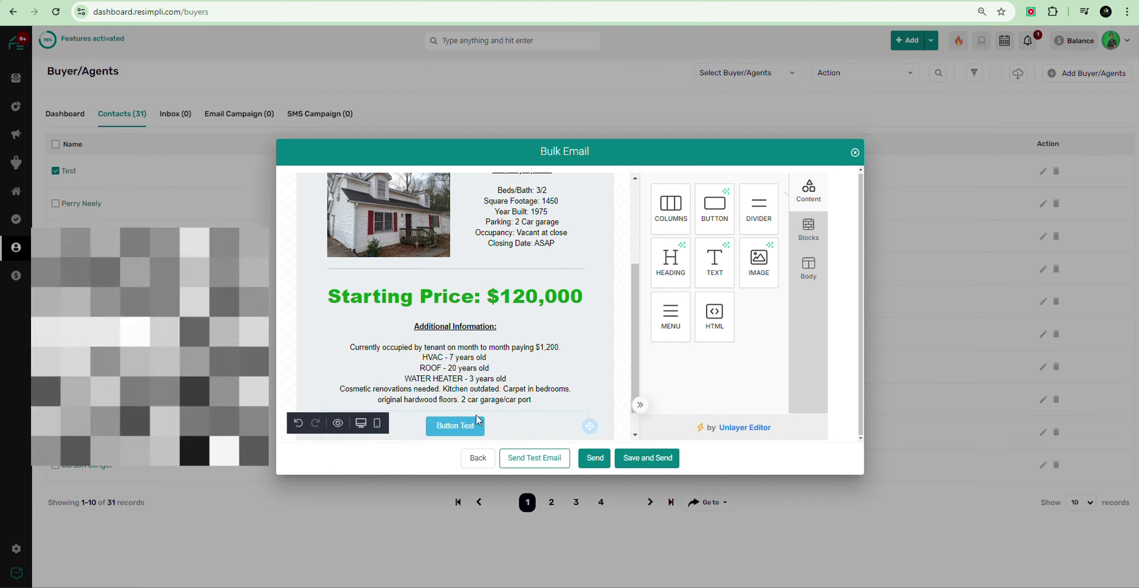
click(471, 400)
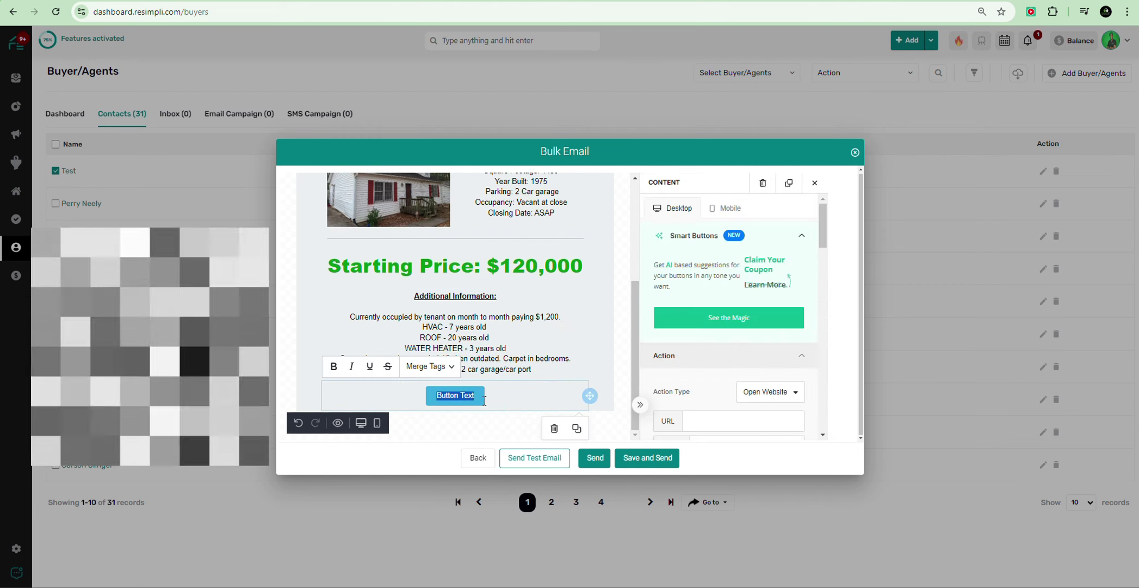
Step: Label the button 'Click Here For Photos & Video'
text(Click)
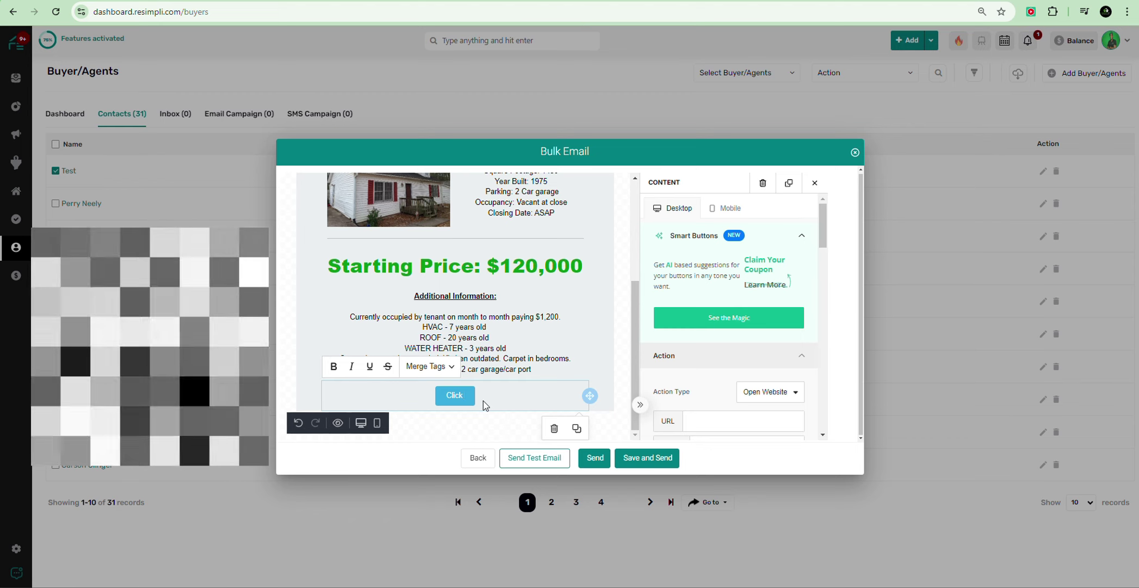
text( Here For)
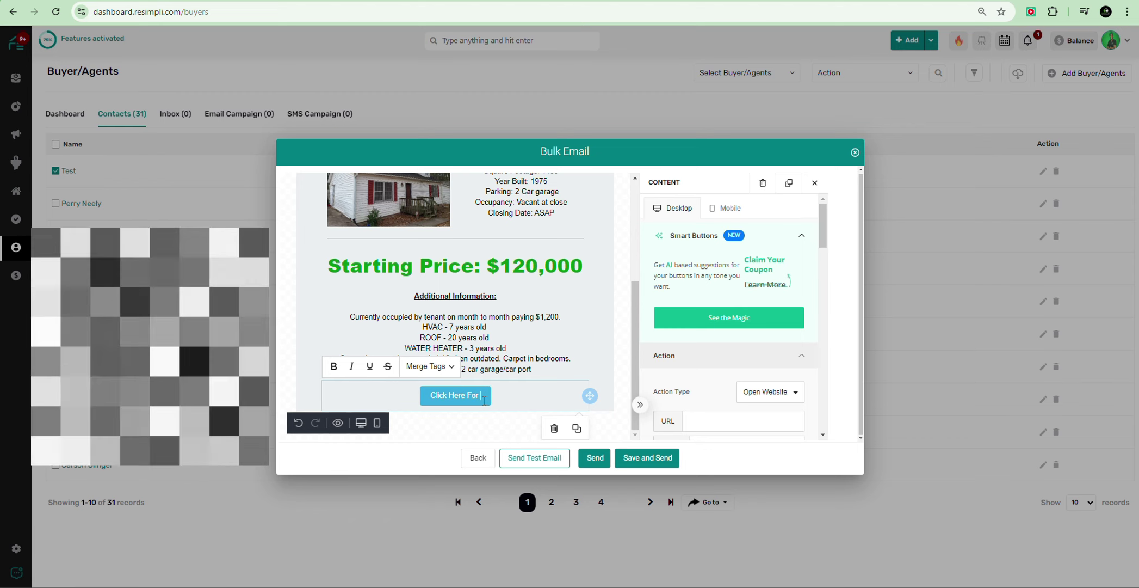
text( Photos)
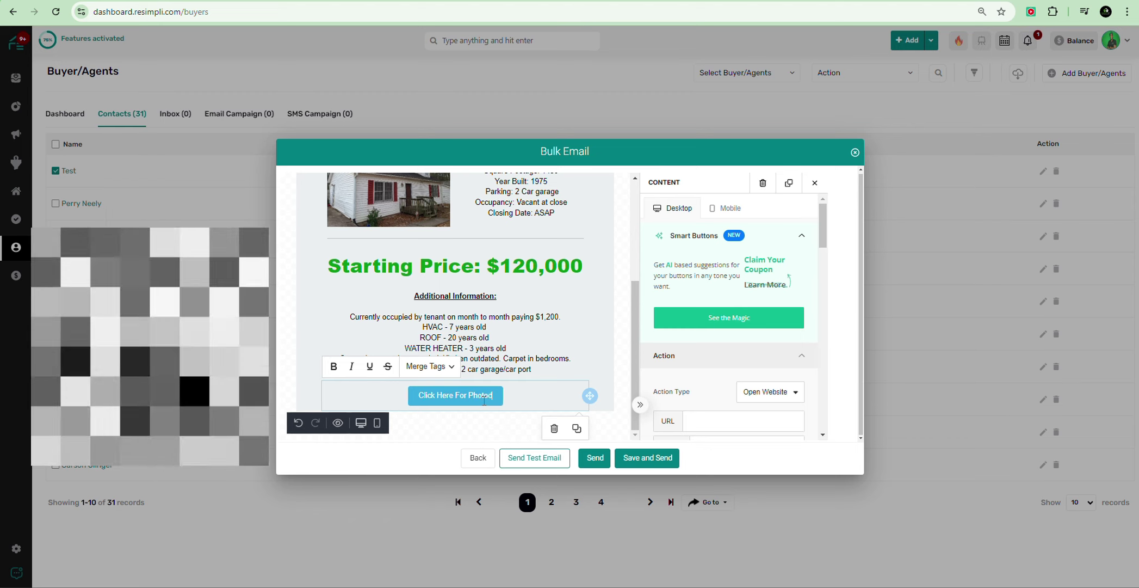
key(BackSpace)
text(s/Video)
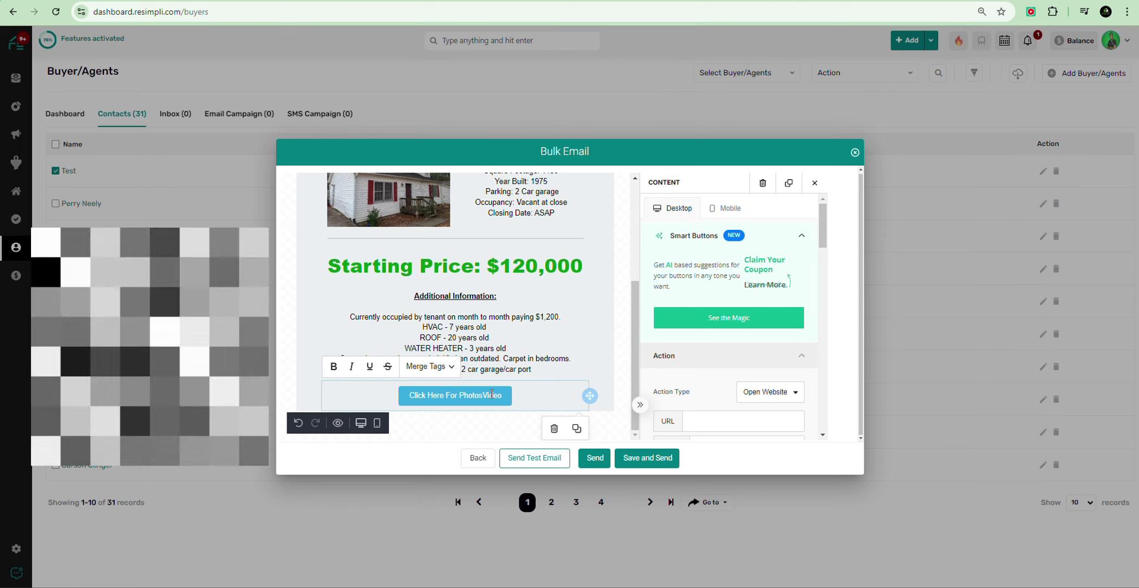
key(BackSpace)
text(&)
click(509, 399)
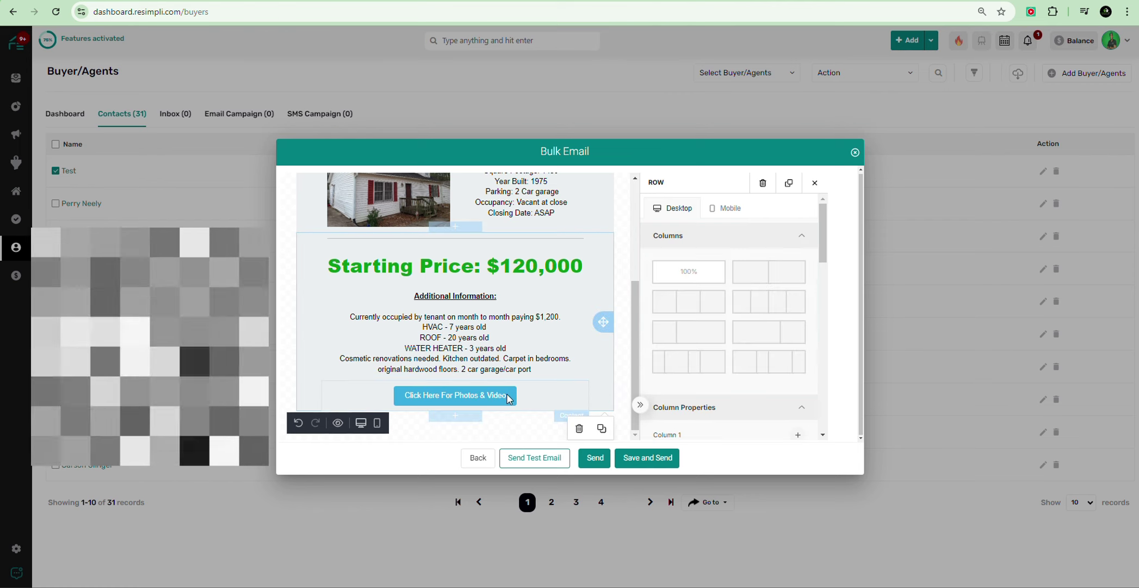
Step: Give the Photos & Video button a dark green (088E09) background
click(440, 397)
scroll(690, 407, down, 5)
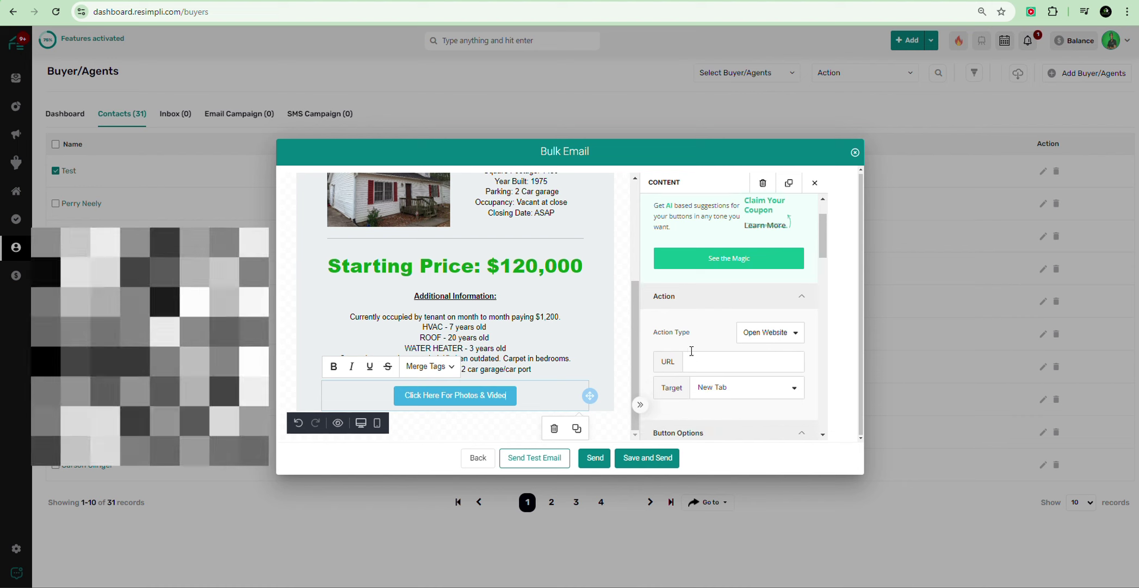
click(796, 272)
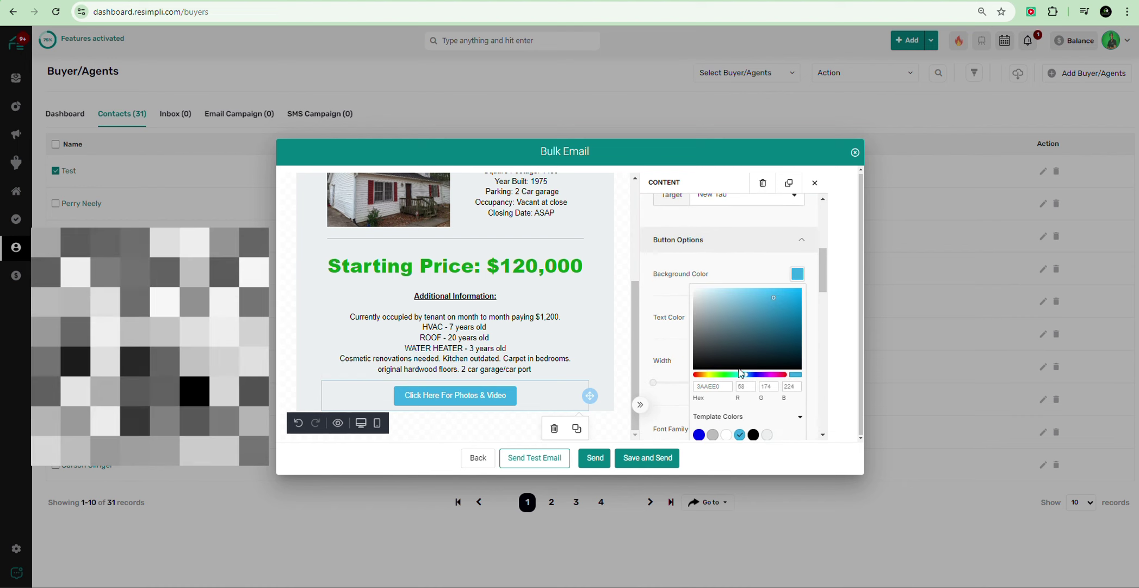
click(721, 376)
click(726, 375)
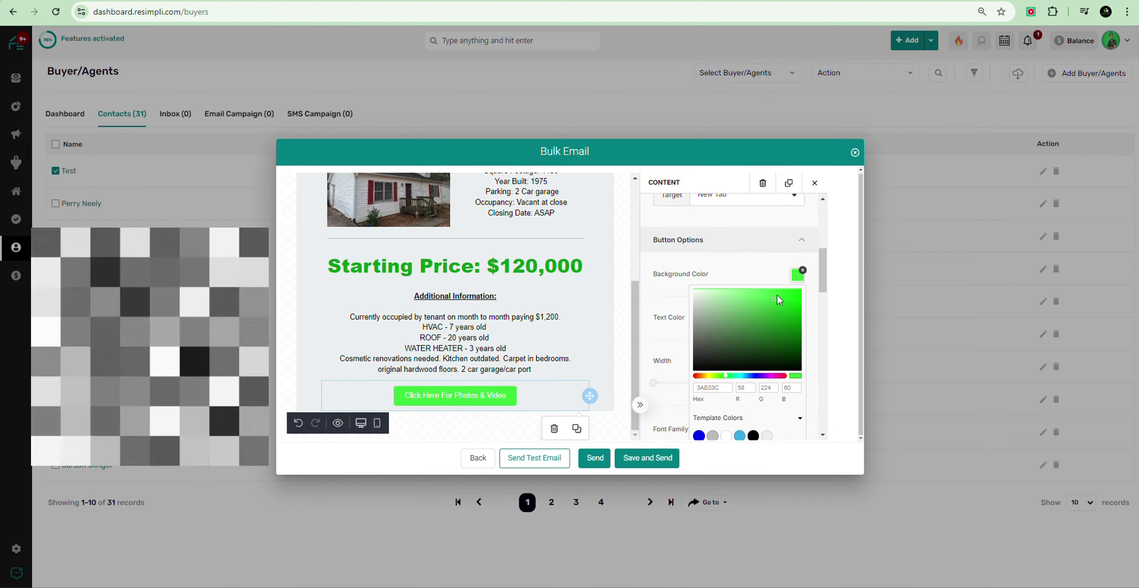
click(794, 326)
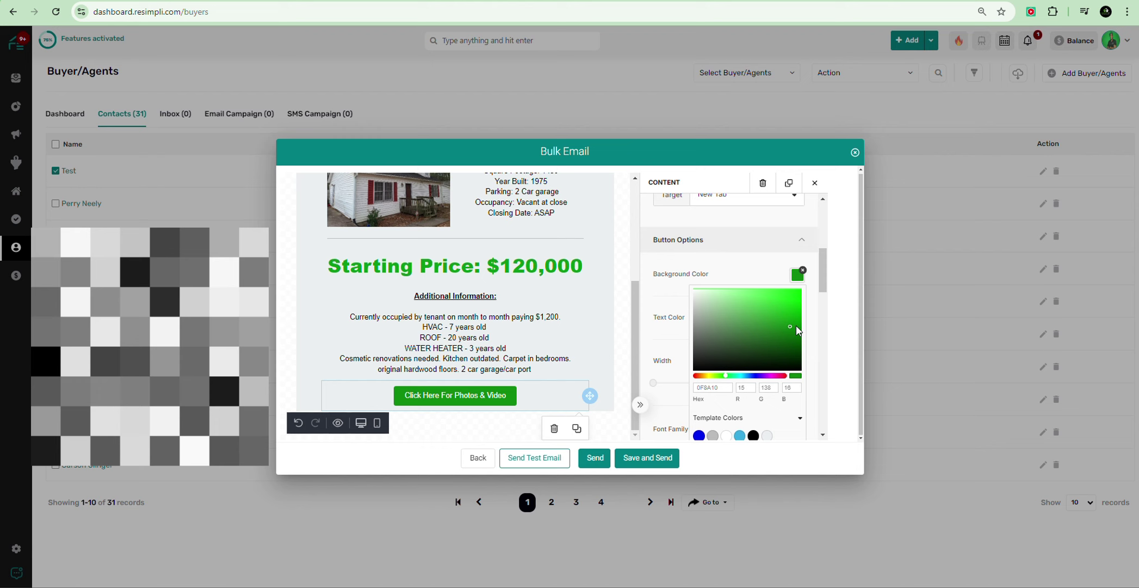
click(802, 281)
scroll(736, 340, down, 3)
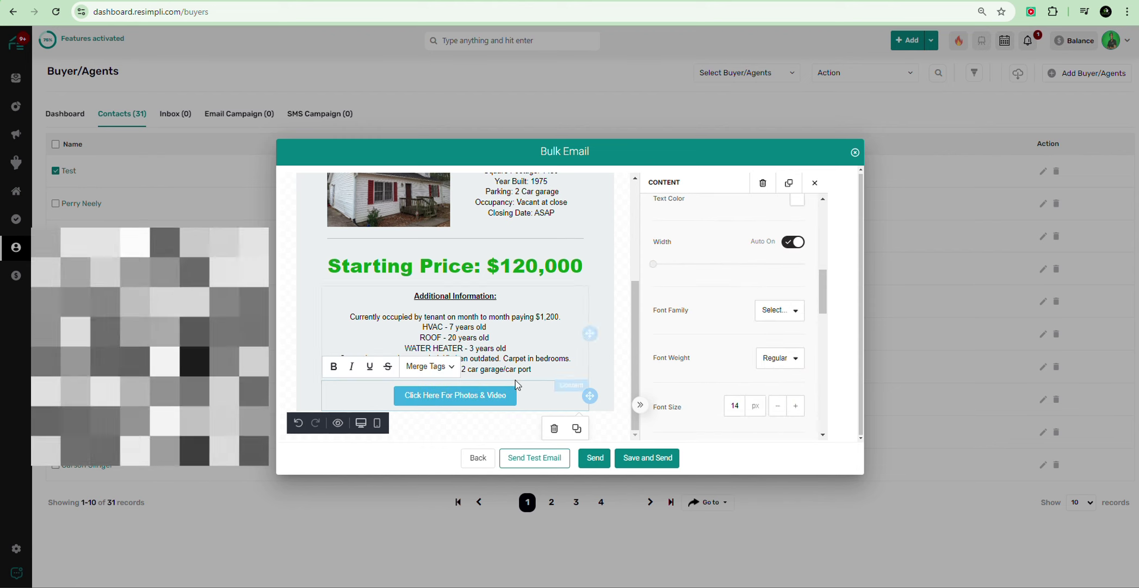
click(470, 407)
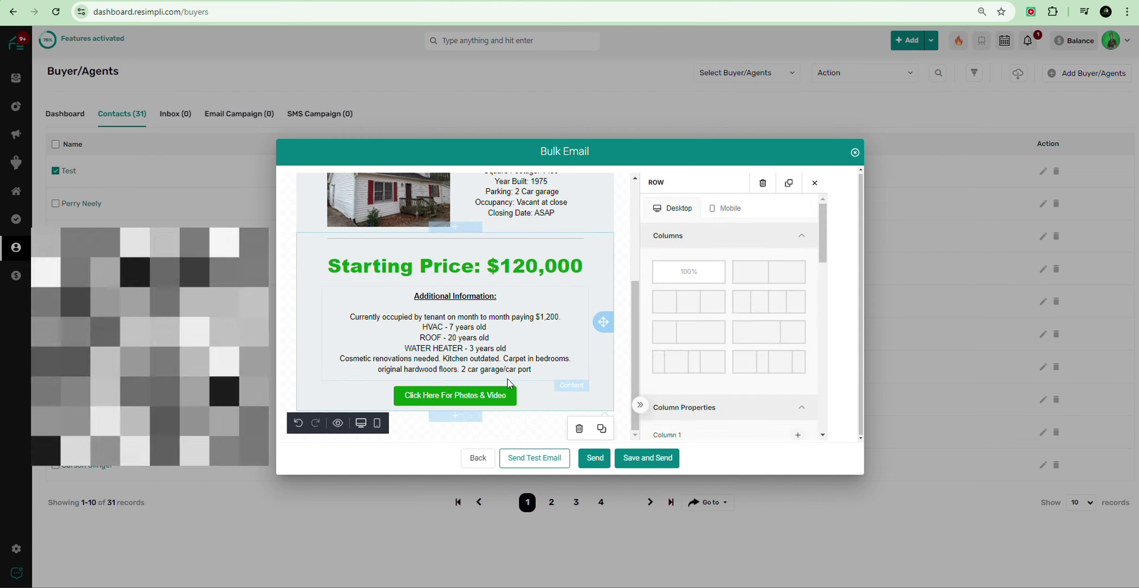
click(451, 397)
Step: Link the button to the Google Drive folder, keeping Open Website and New Tab
scroll(722, 315, down, 2)
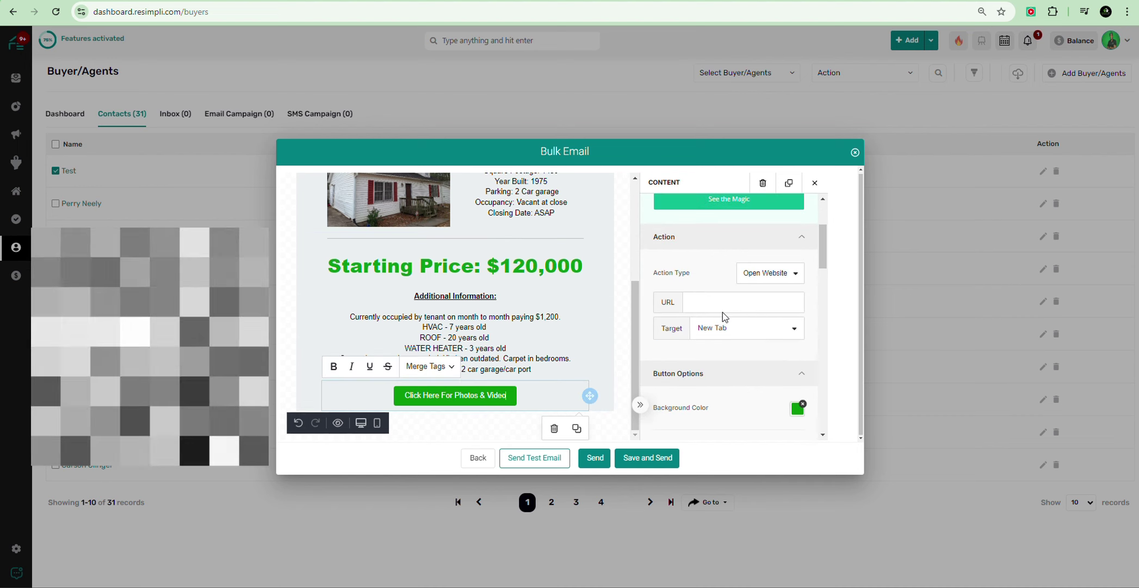
click(724, 309)
click(783, 333)
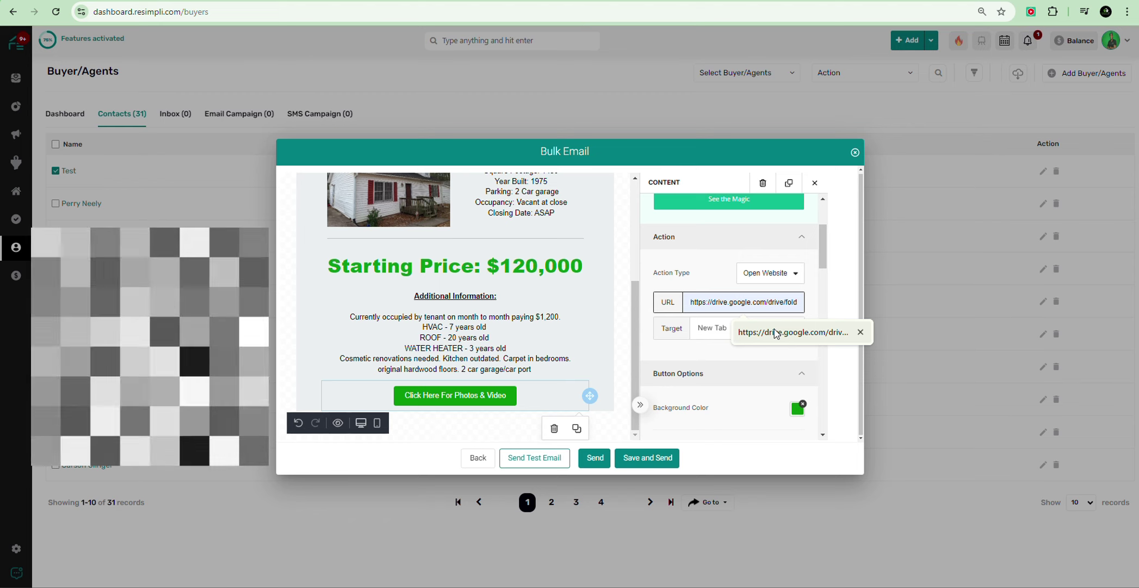
click(783, 275)
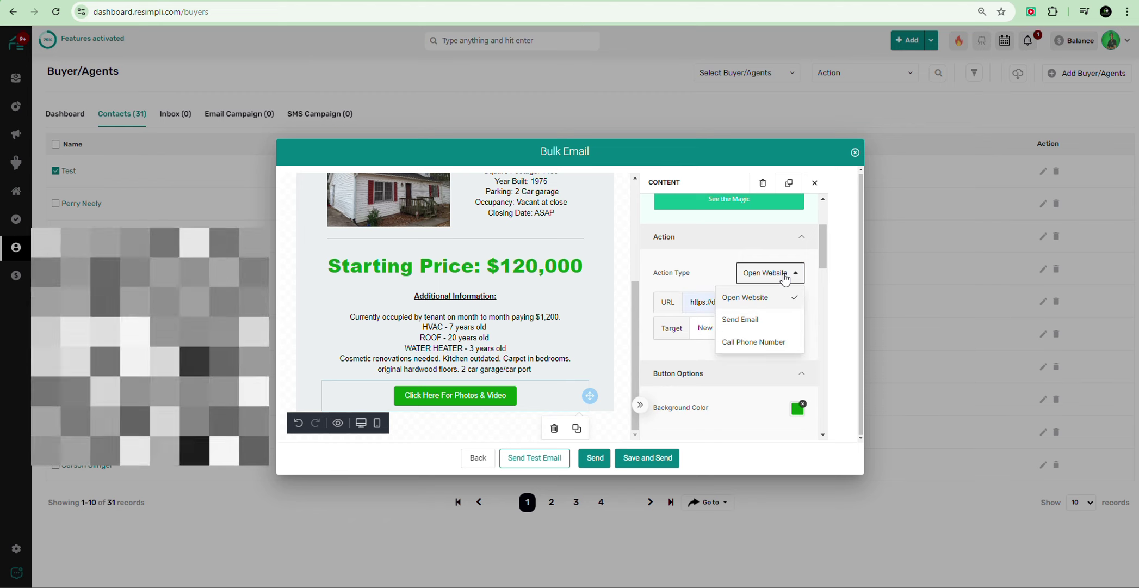
click(784, 278)
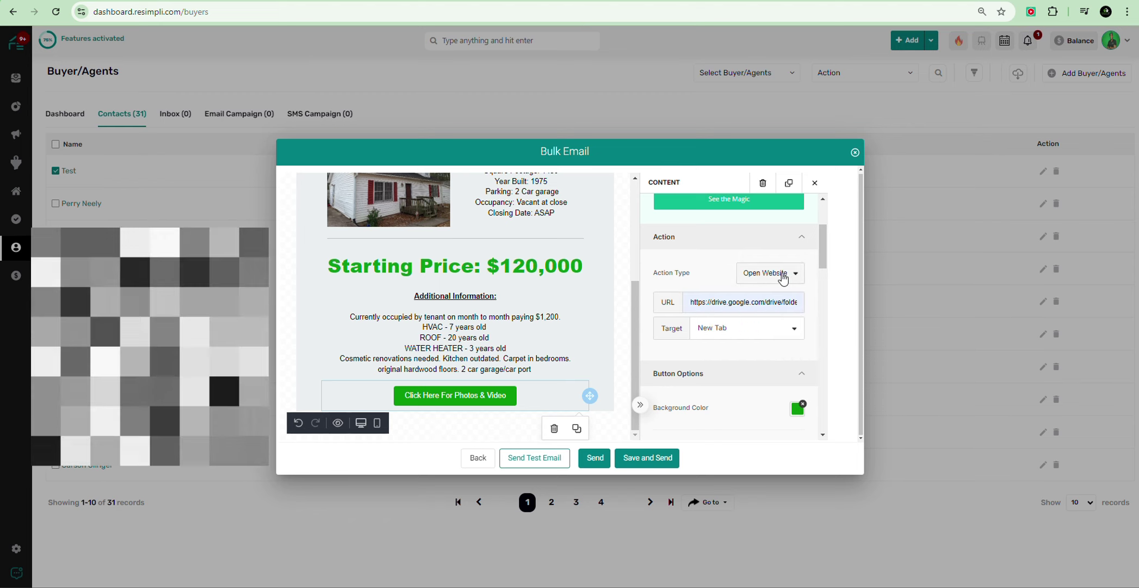
click(779, 278)
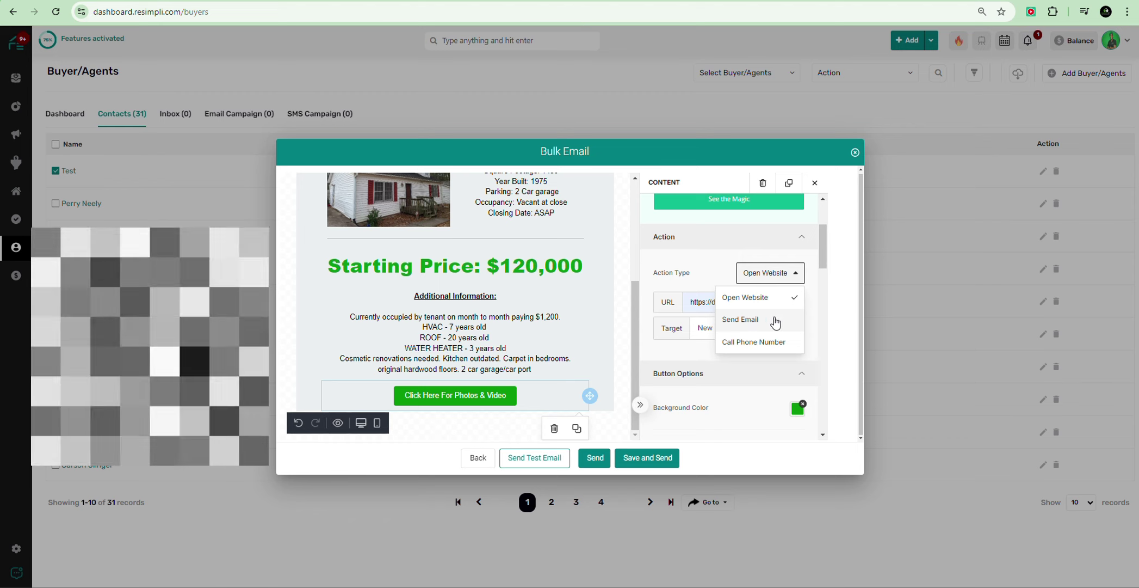
click(722, 258)
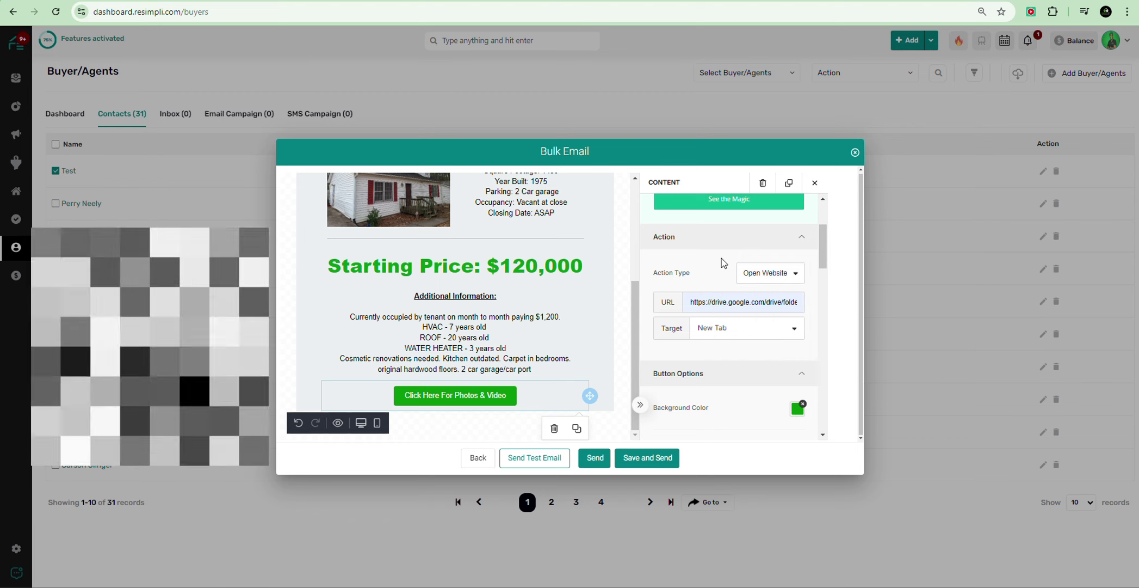
click(768, 329)
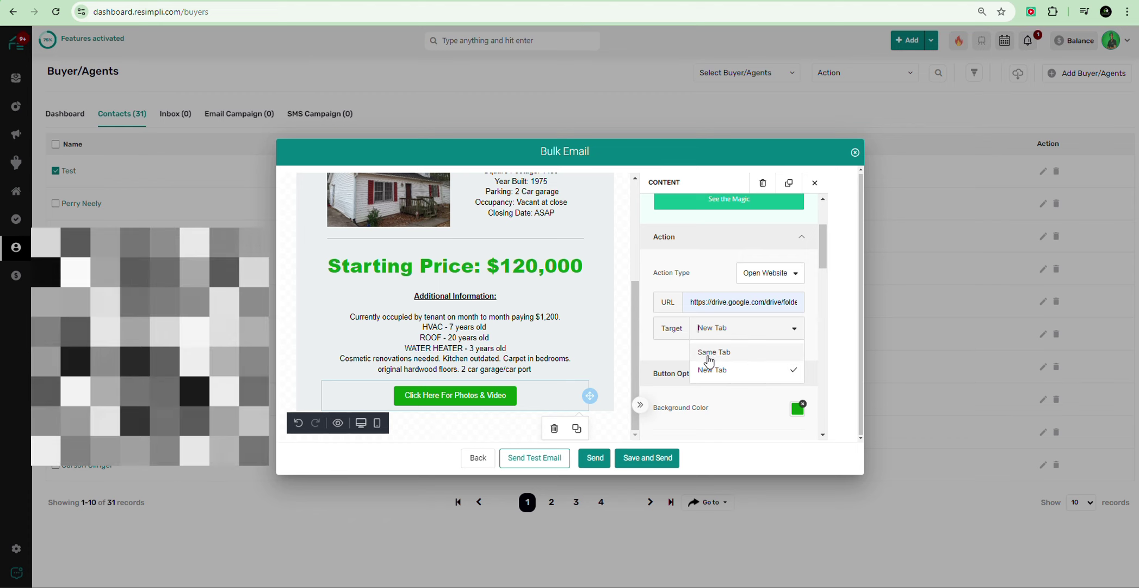
click(657, 359)
scroll(708, 320, down, 1)
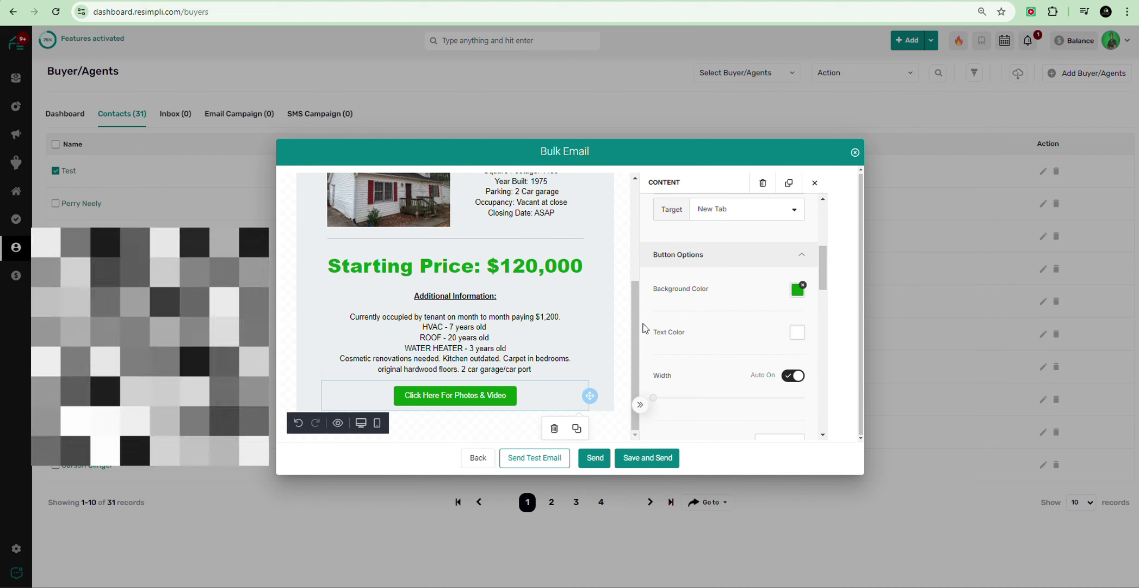
Step: Add a divider with a text block below it, replacing the placeholder with 'Comparables:'
click(438, 423)
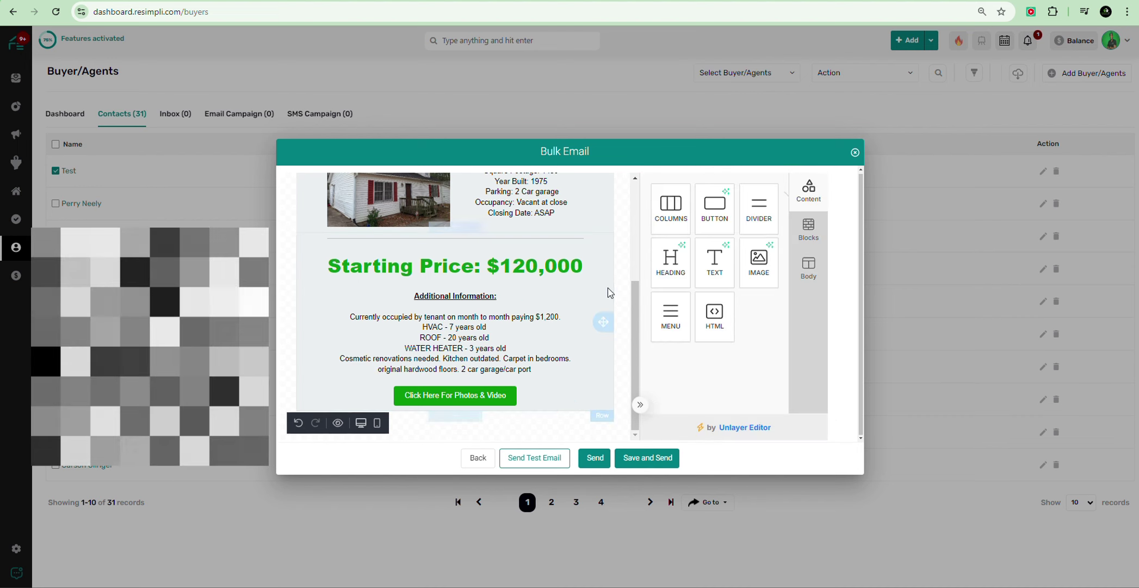
drag(759, 210, 504, 416)
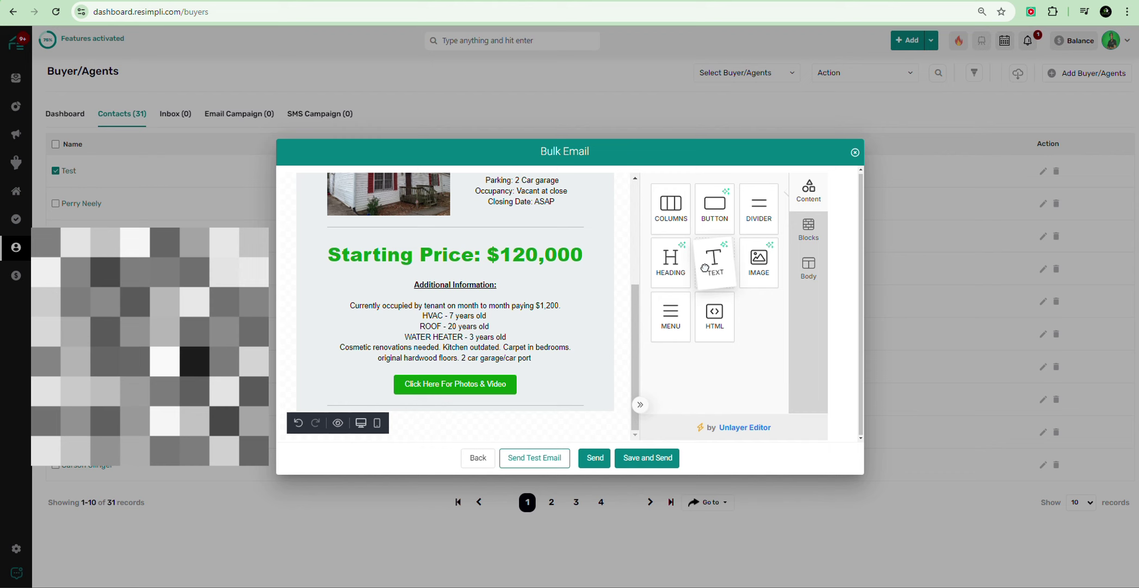
drag(705, 267, 458, 416)
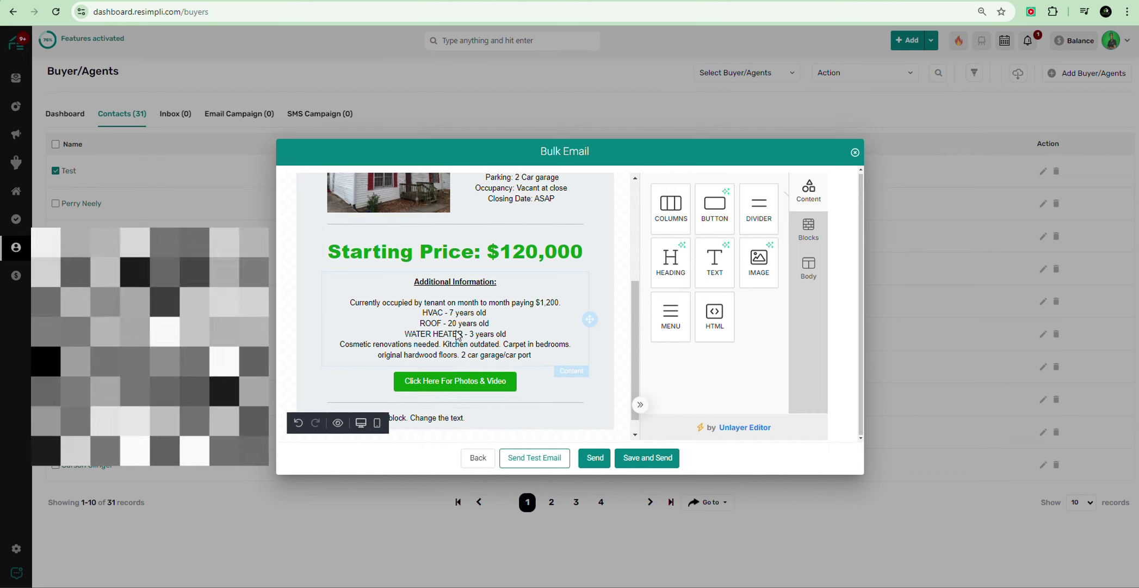
click(450, 400)
triple_click(447, 398)
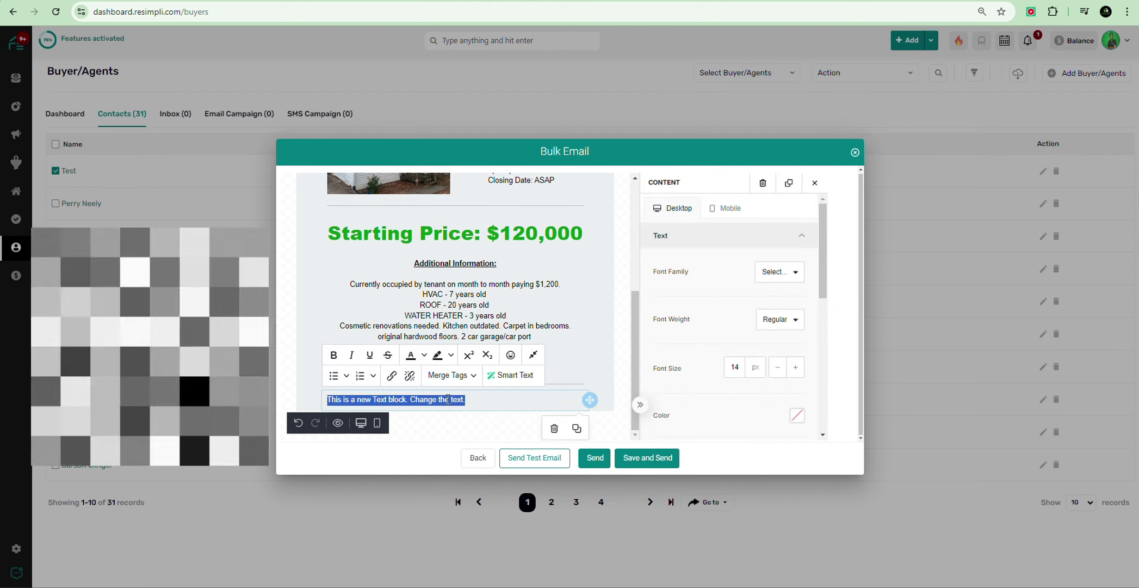
text(Comp)
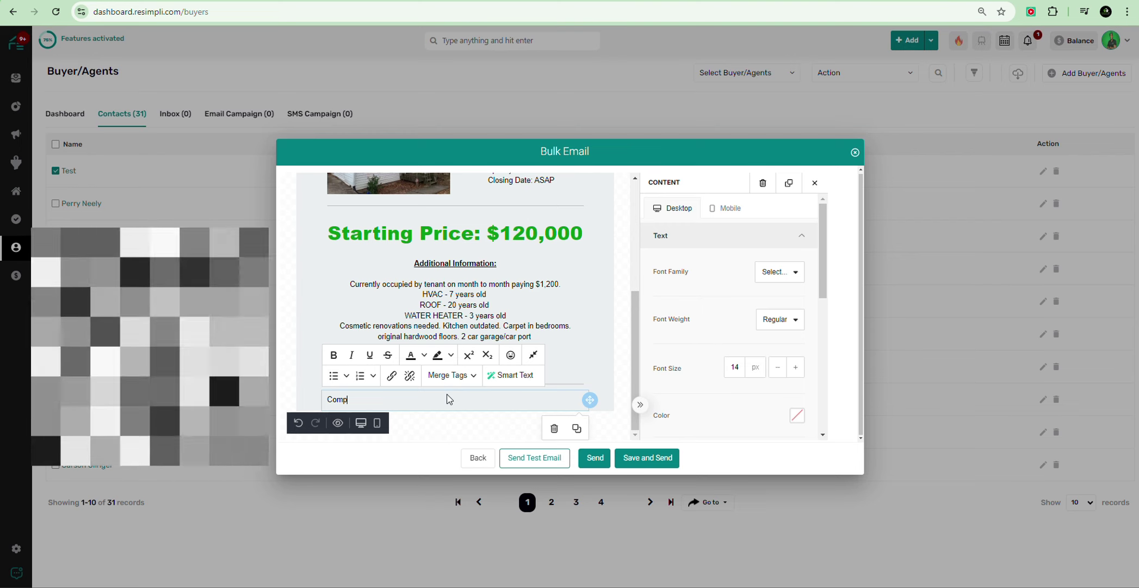
text(arable)
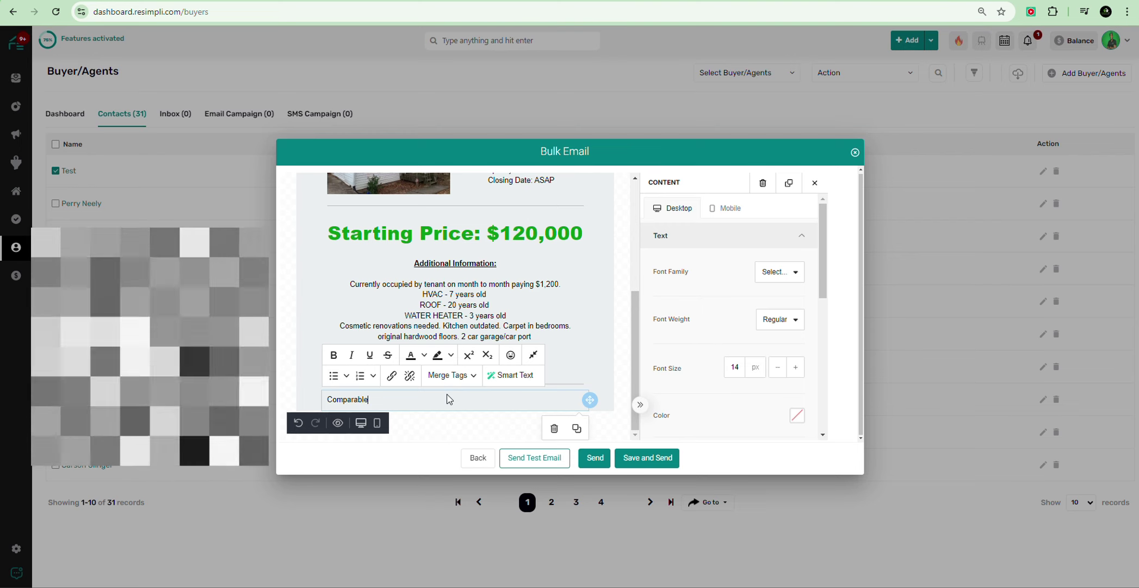
text(s:)
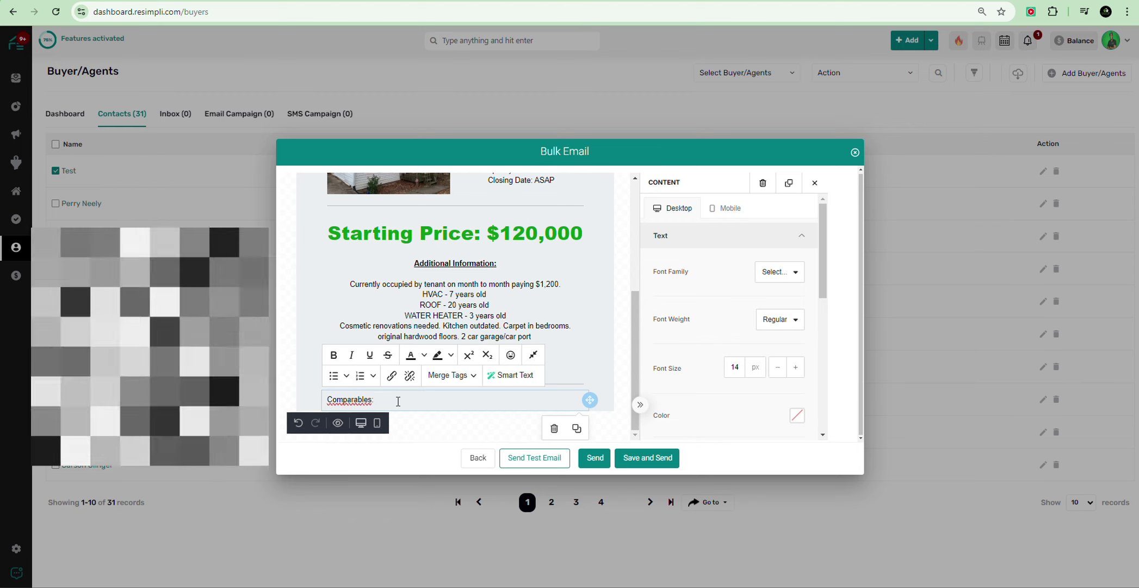
Step: Under the heading, add a bulleted list: 125 Main St, 456 Main St and 789 Main St
key(Return)
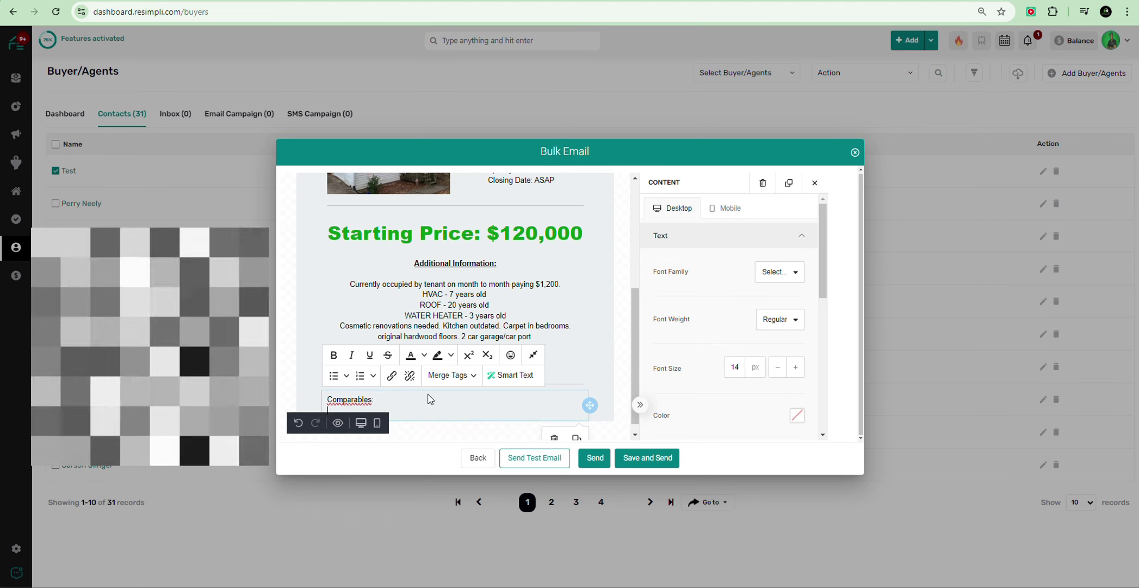
key(Return)
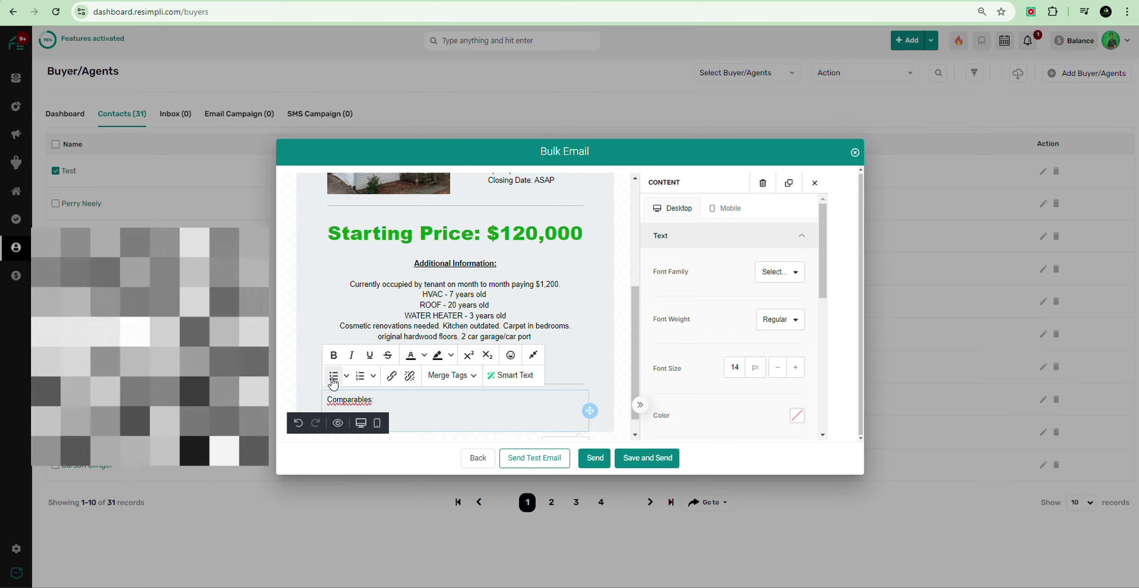
click(333, 377)
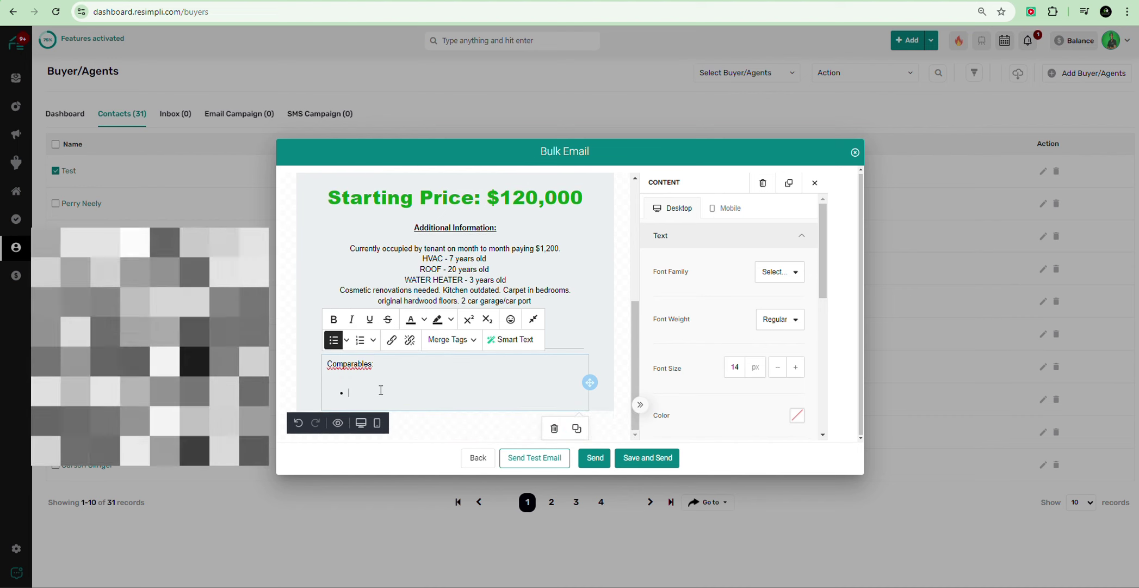
text(123 )
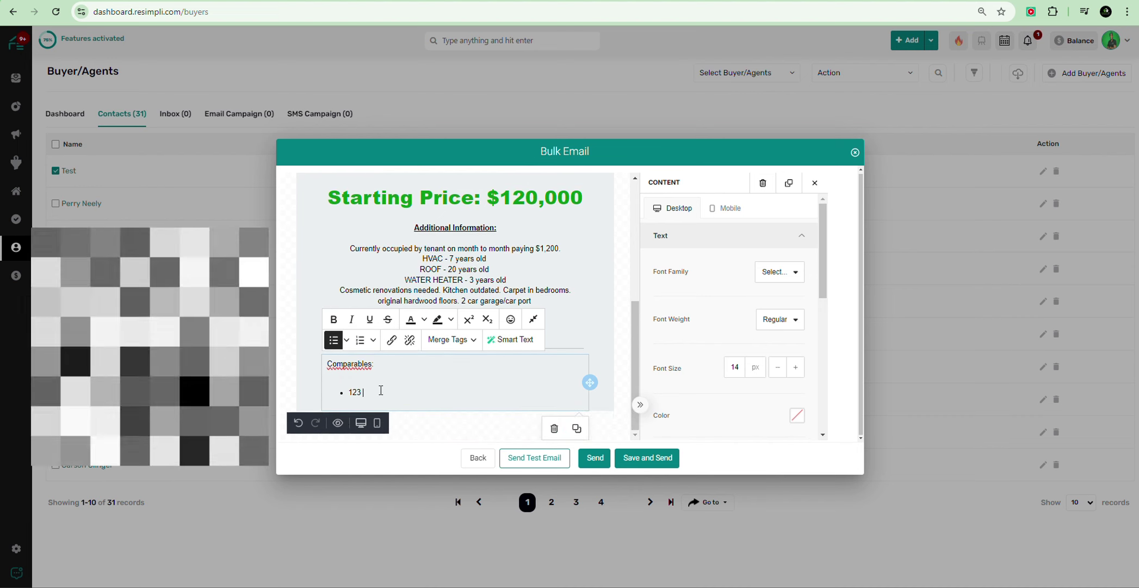
text(Main)
key(BackSpace)
key(BackSpace)
key(BackSpace)
key(BackSpace)
key(BackSpace)
key(BackSpace)
text(t)
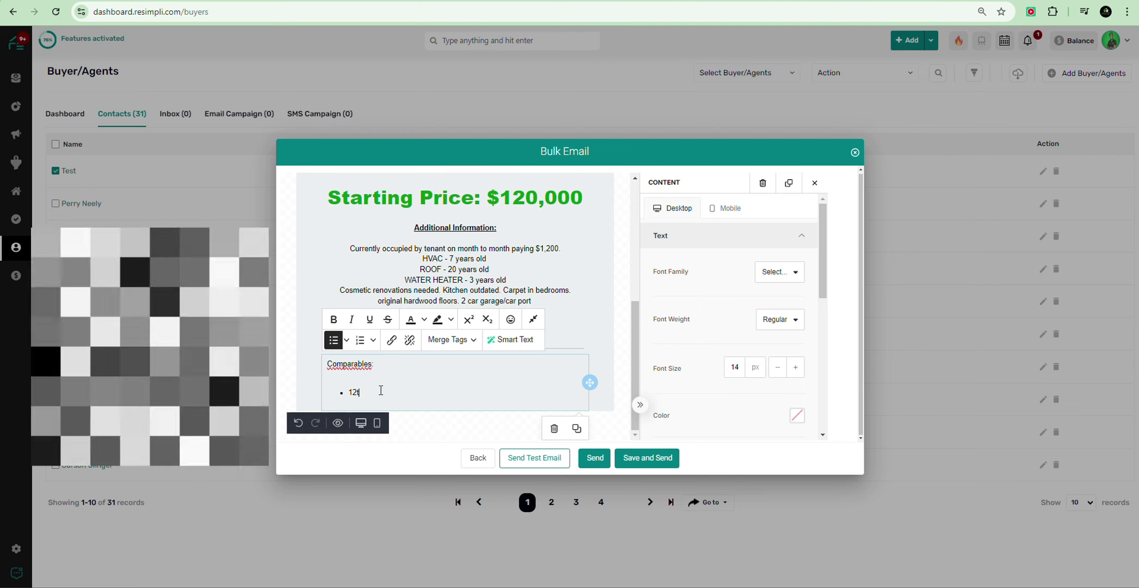
key(BackSpace)
text(5 Main)
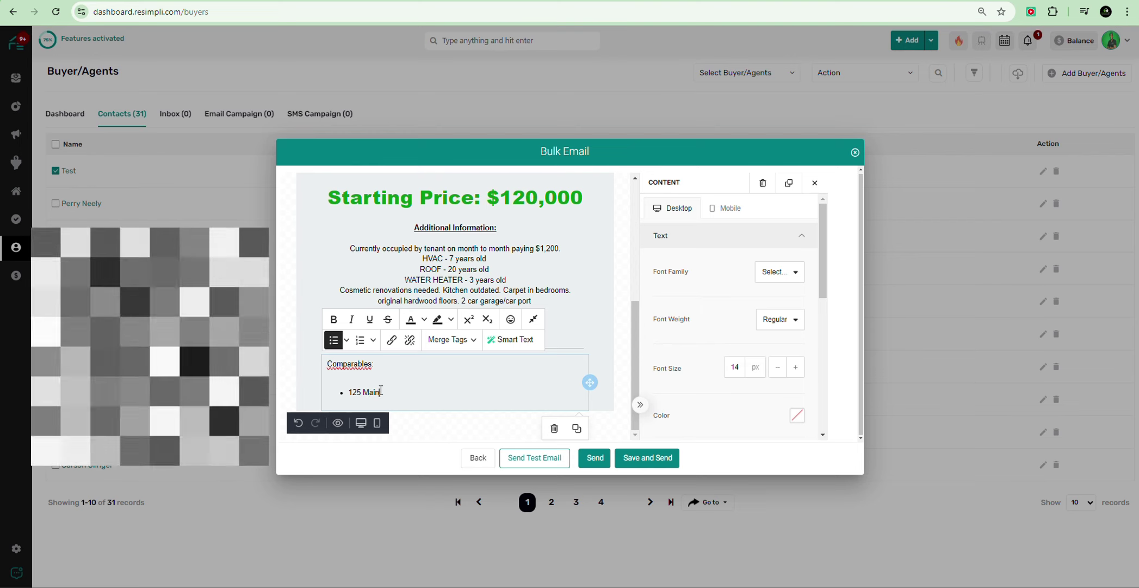
text( St)
key(Return)
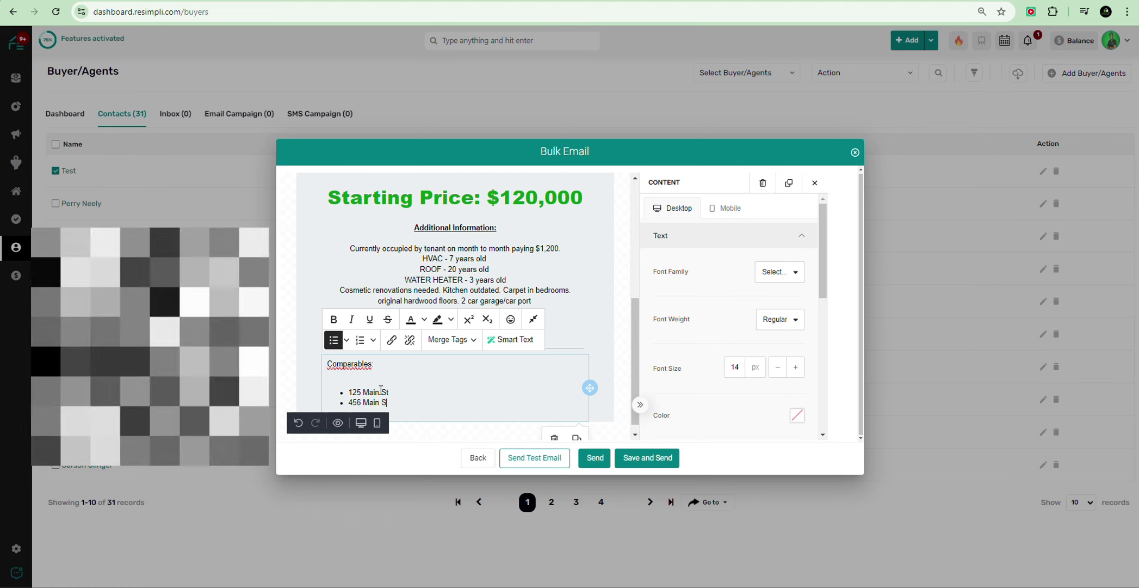
key(Return)
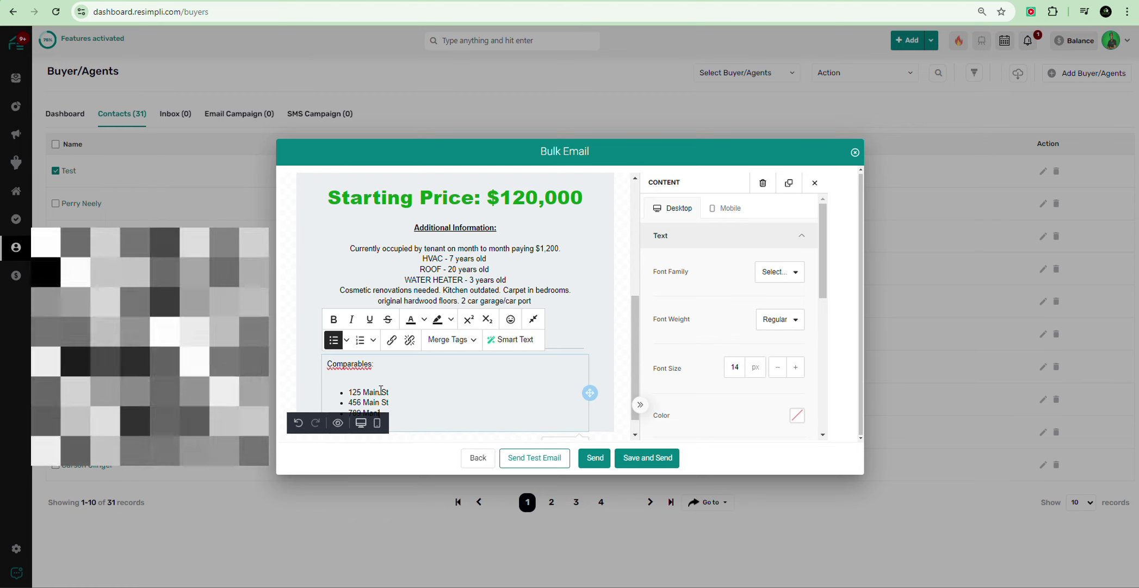
text(789 Man)
scroll(383, 395, down, 1)
text(in St)
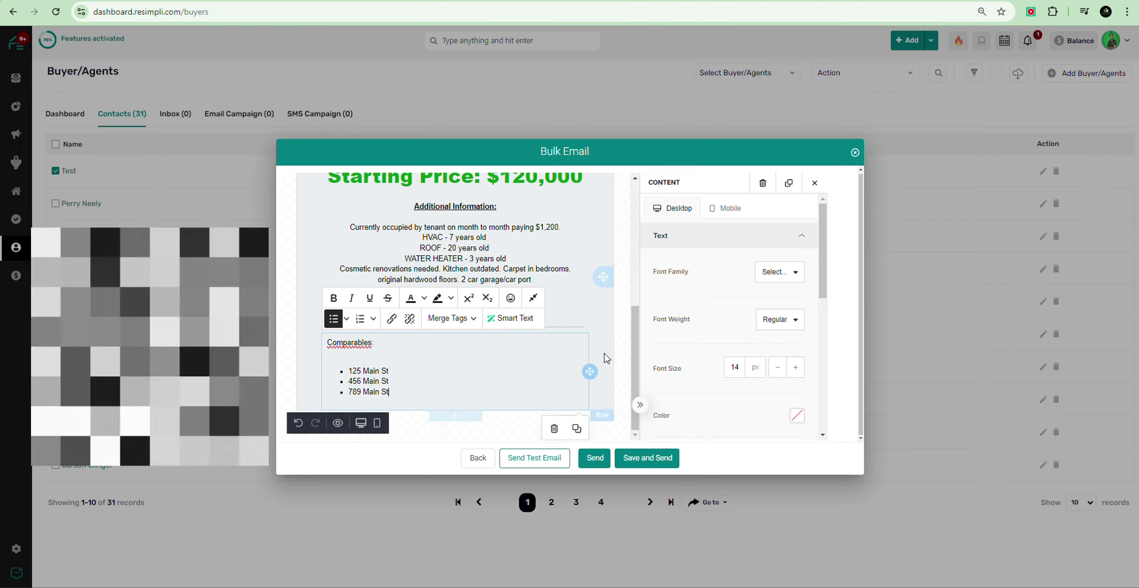
click(357, 341)
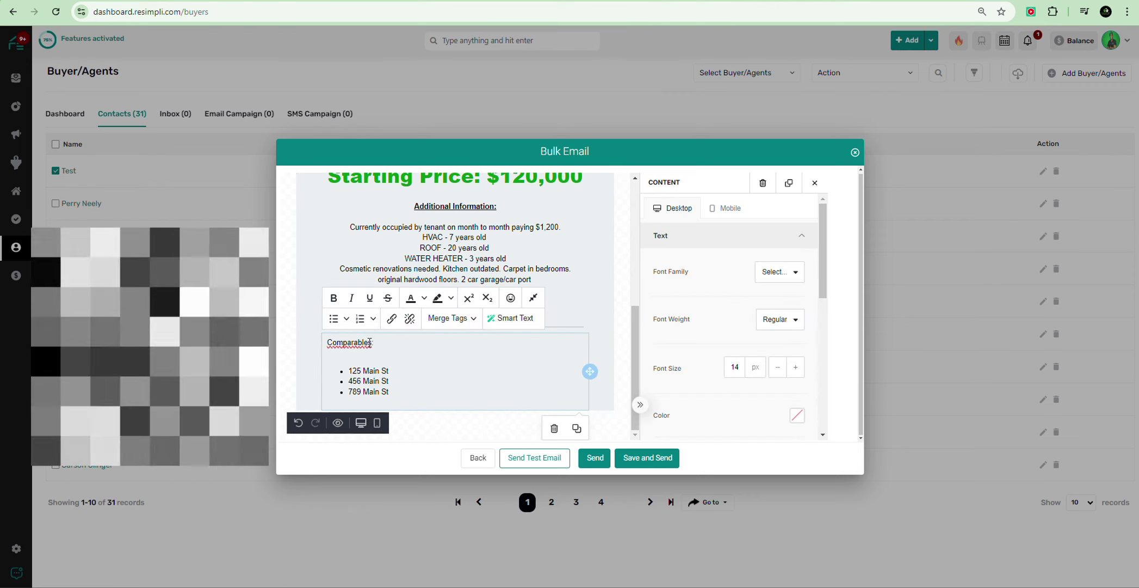
Step: Try center alignment on the Comparables text, then leave it left-aligned
scroll(710, 346, down, 1)
click(751, 401)
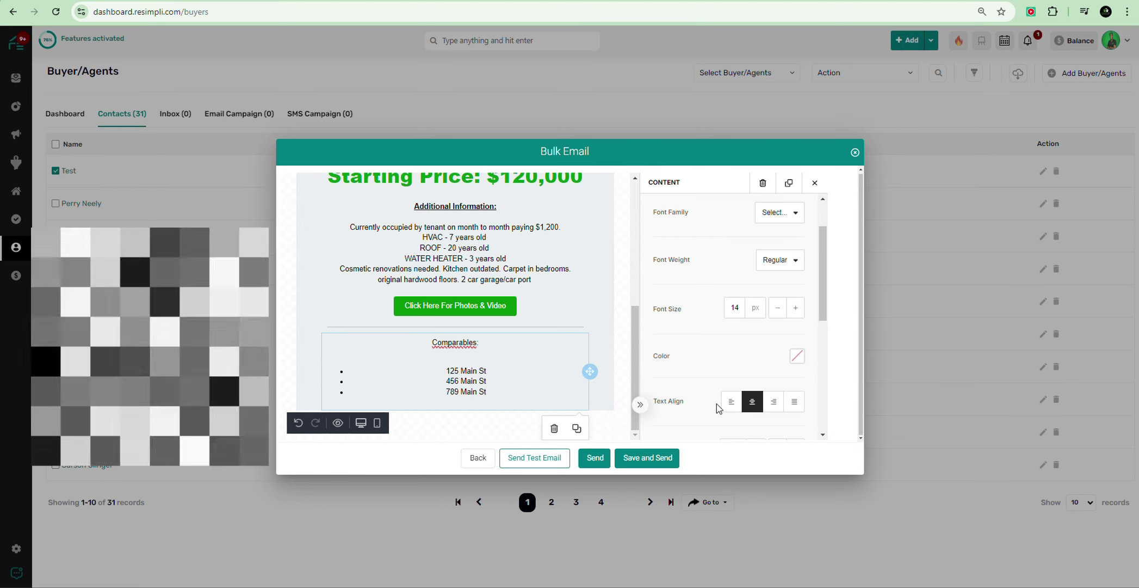
click(731, 401)
click(374, 338)
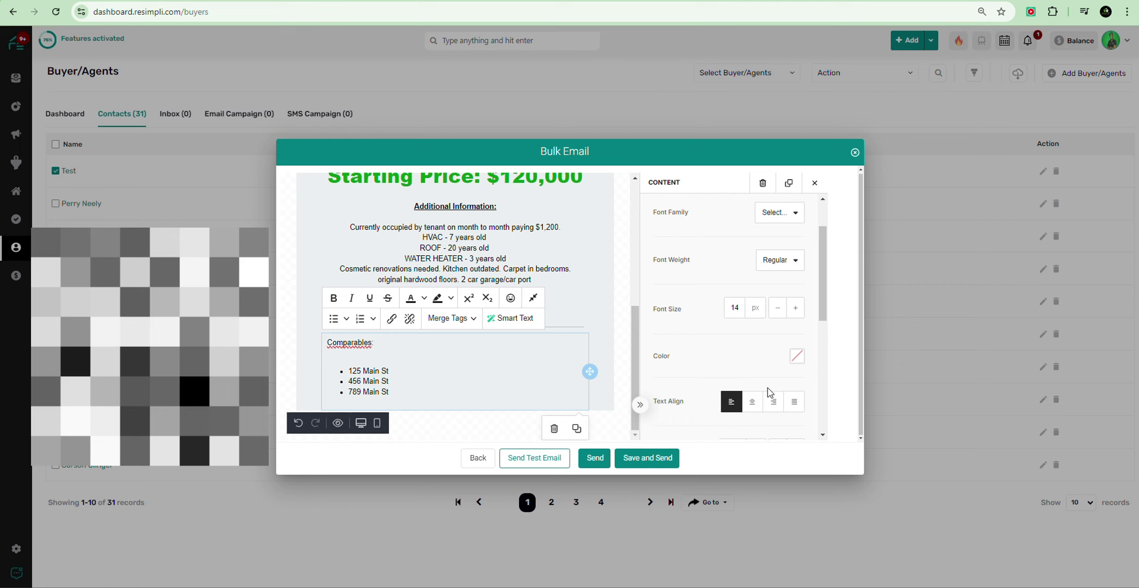
click(756, 406)
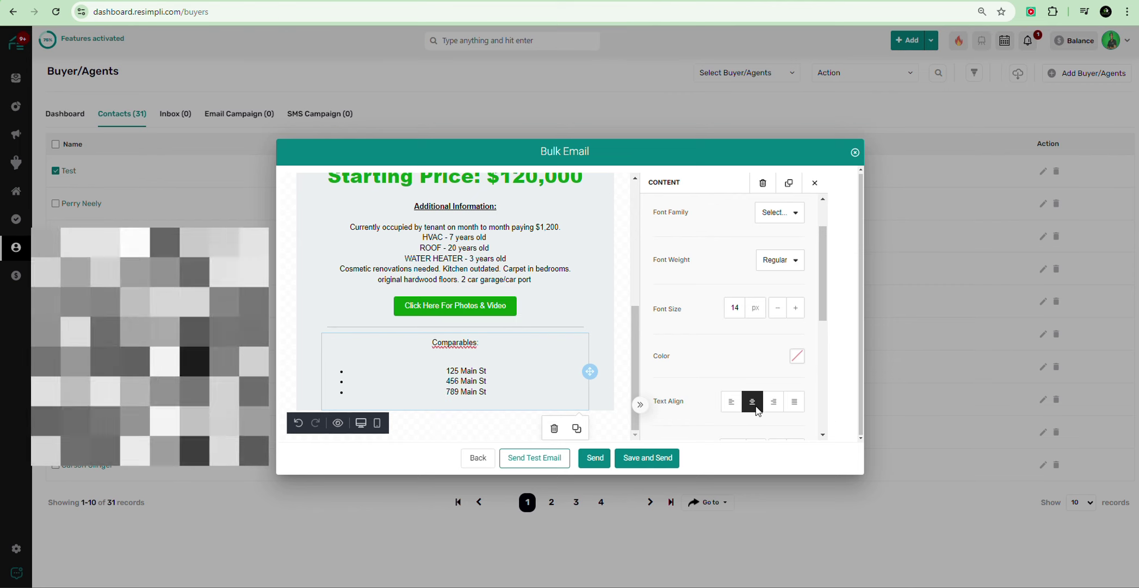
click(731, 401)
click(370, 340)
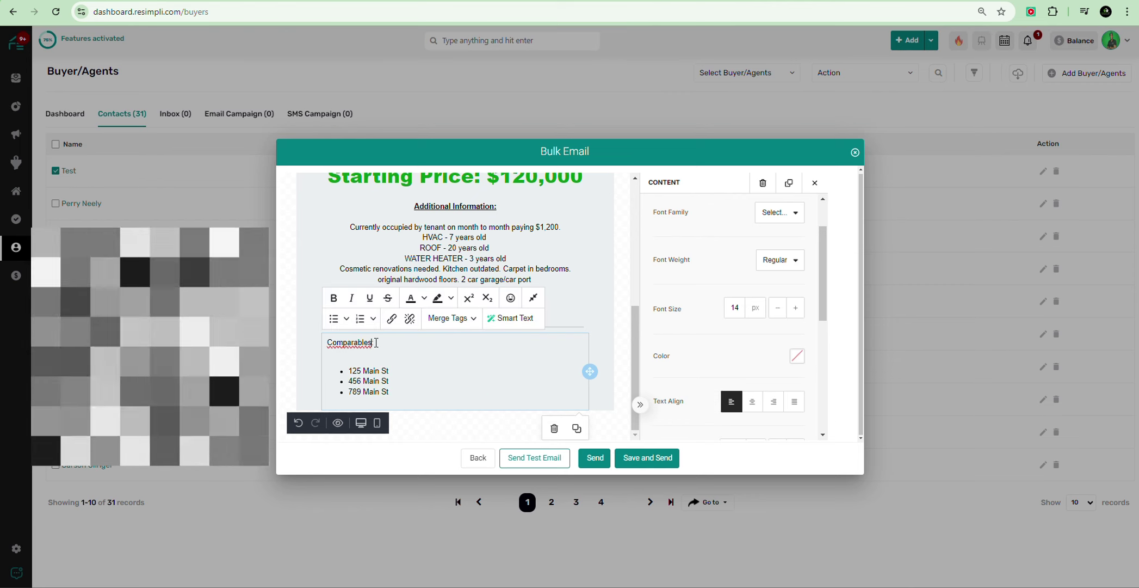
click(609, 338)
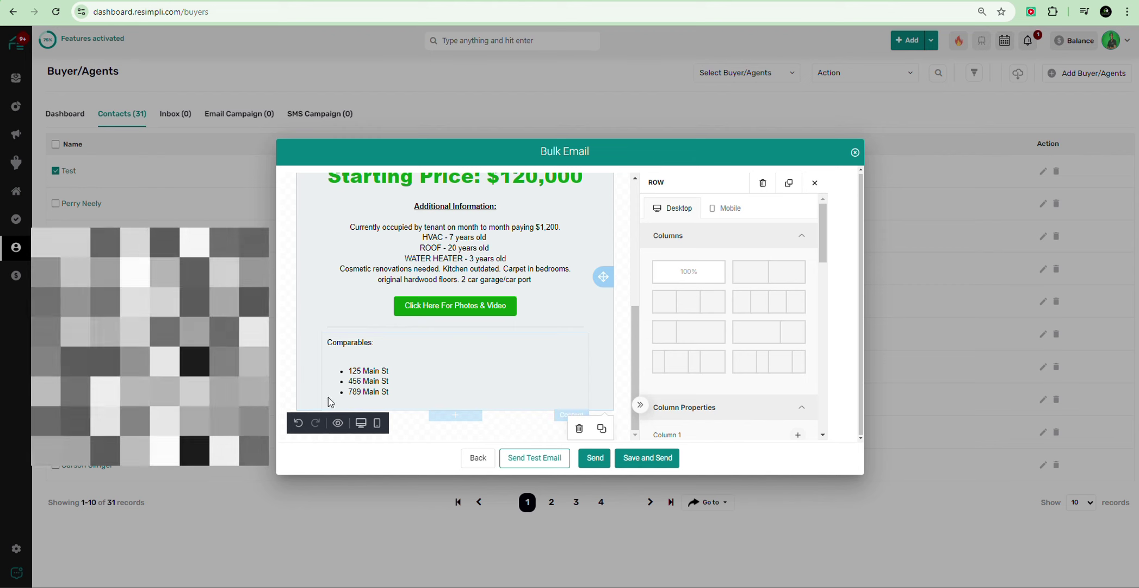
Step: Start a plain line after 789 Main St for the Average Market Rent: $1,500 line
click(402, 396)
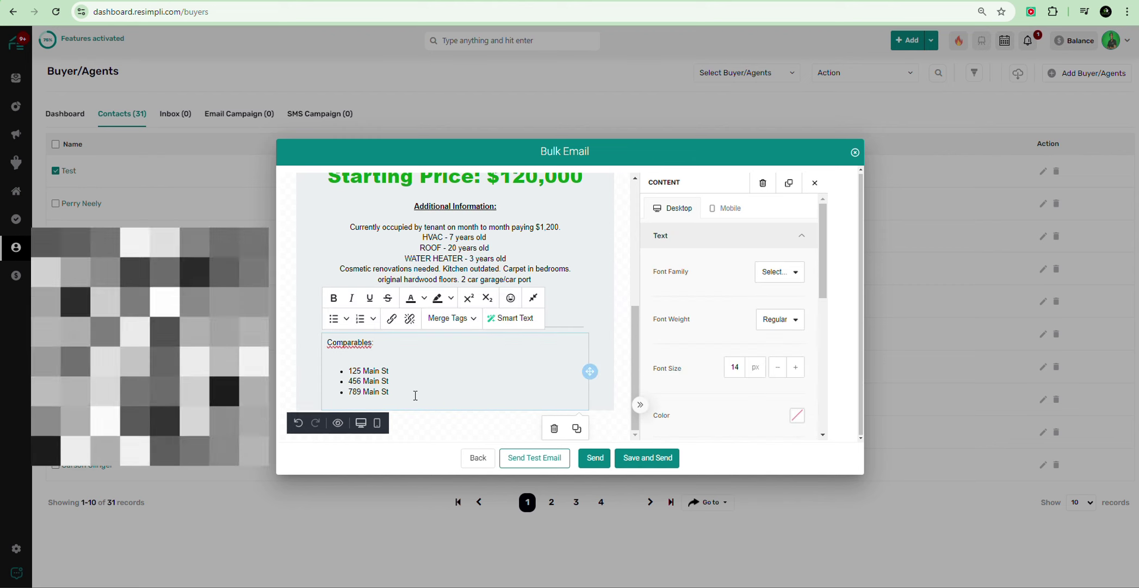
key(Return)
key(Return)
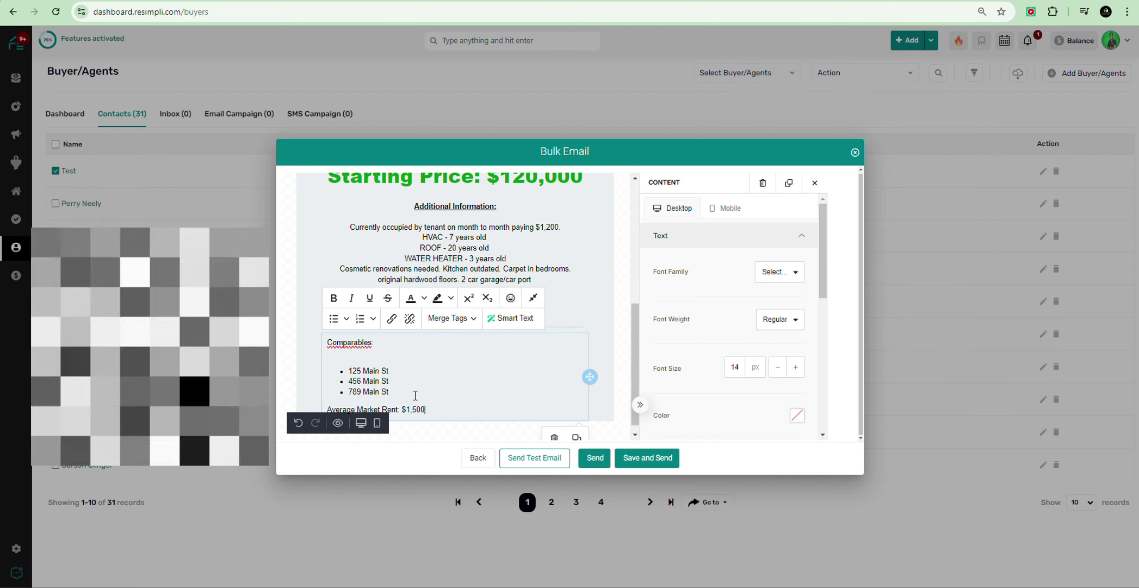
scroll(418, 389, down, 1)
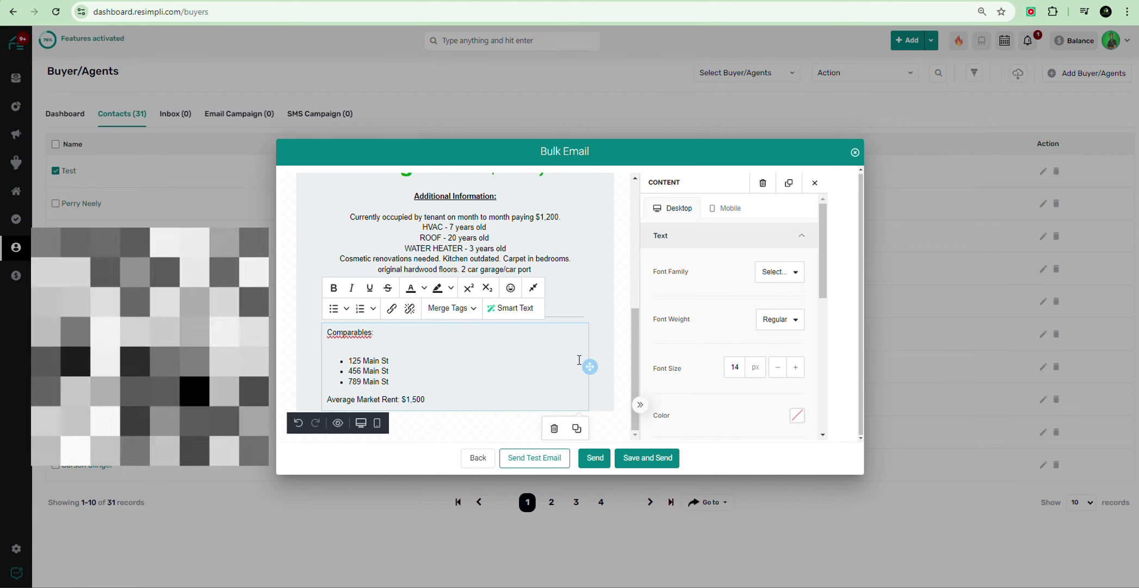
Step: Add a divider line below the Comparables section and switch to the mobile preview
click(608, 264)
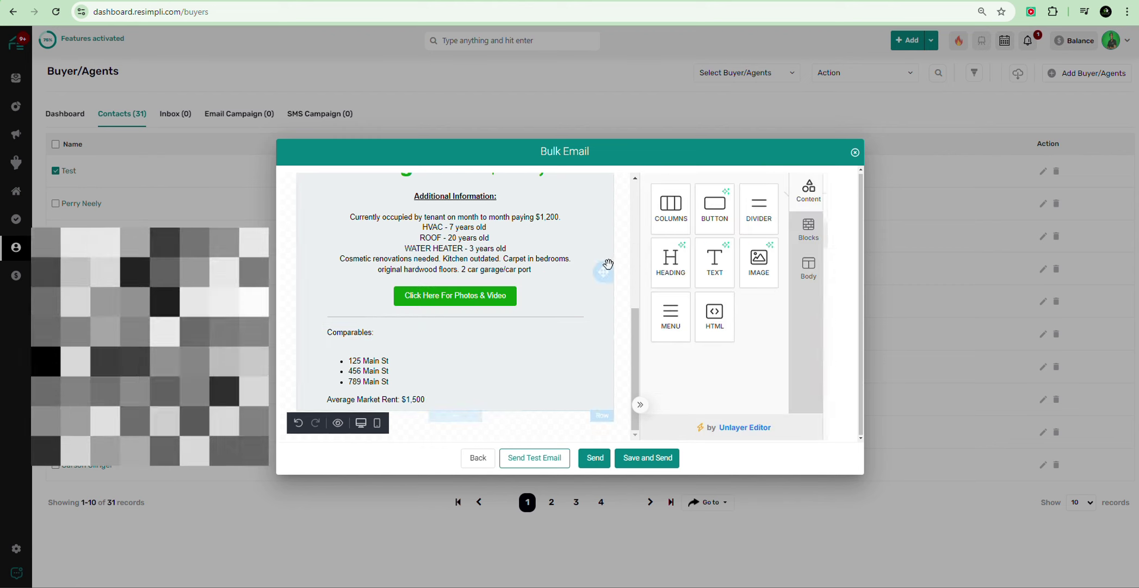
drag(758, 208, 515, 368)
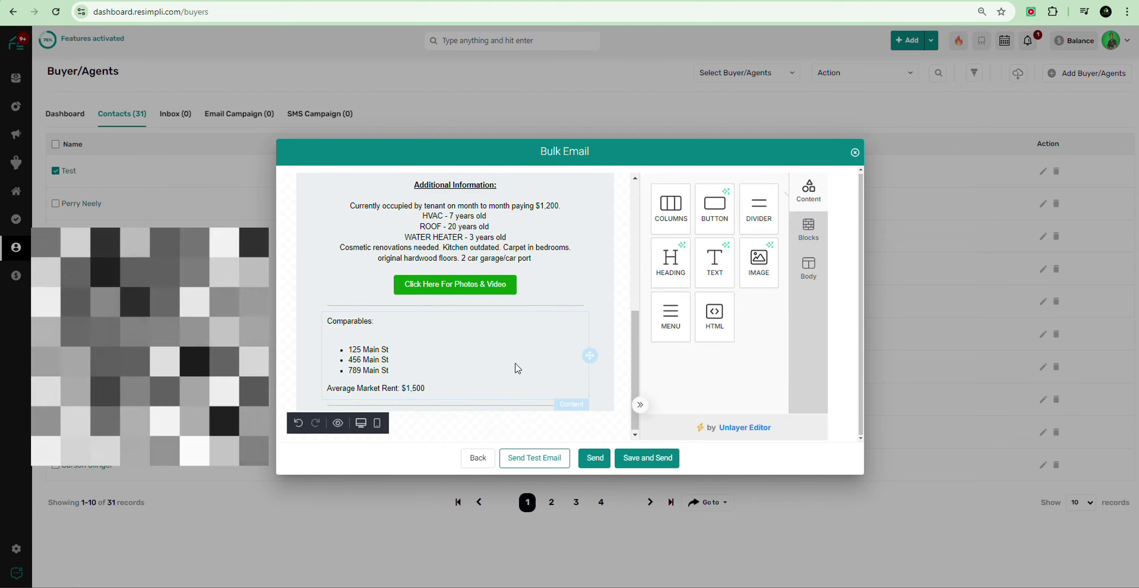
scroll(546, 341, up, 2)
click(602, 356)
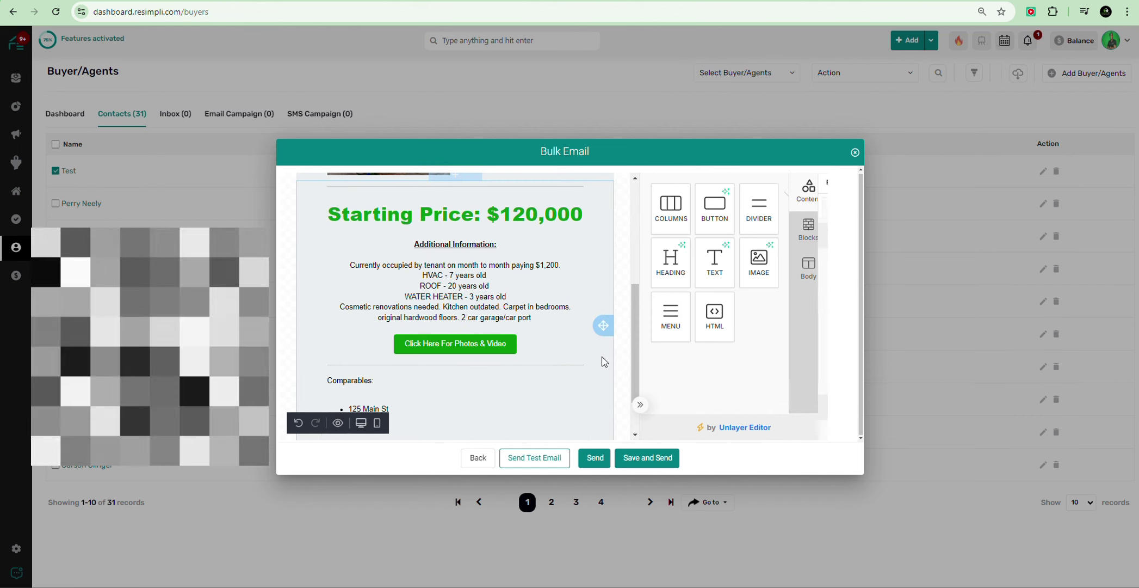
click(723, 210)
scroll(456, 273, down, 3)
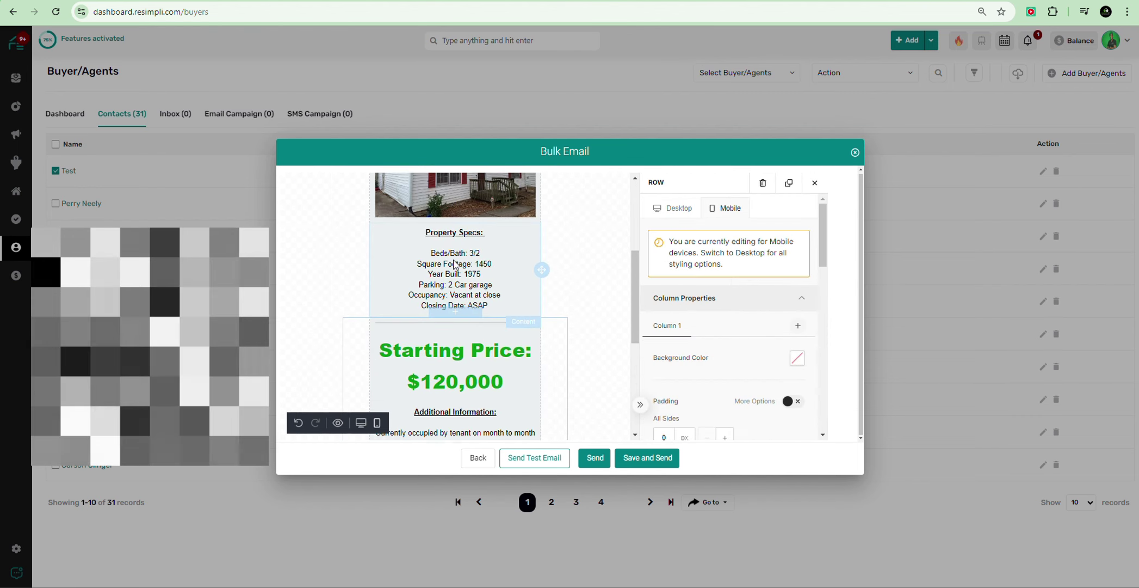
scroll(456, 273, down, 3)
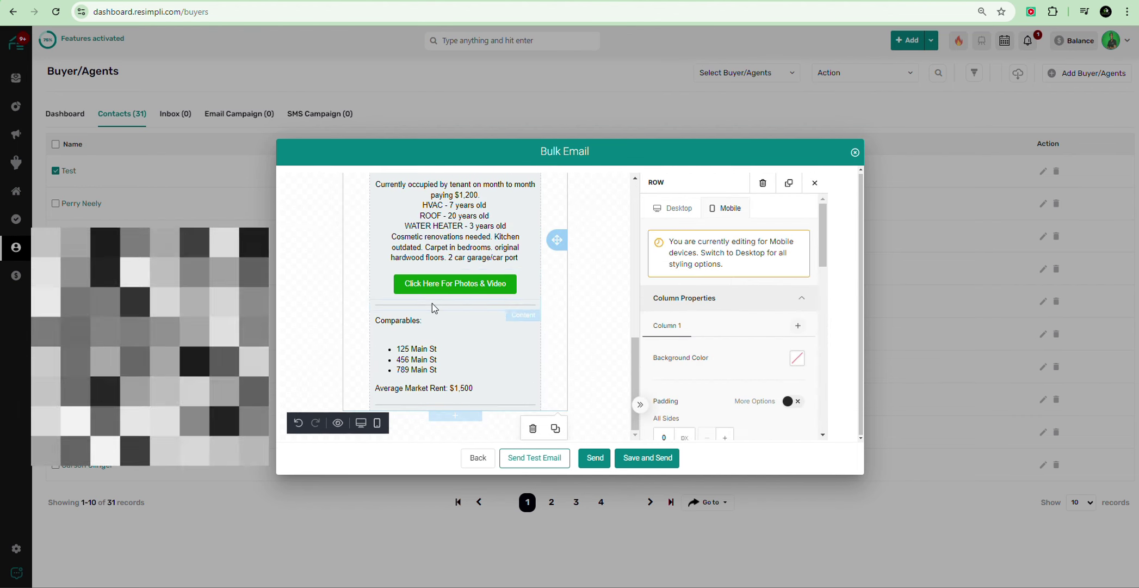
Step: Delete the empty line under 'Comparables:' and scroll through the email to review it
click(411, 340)
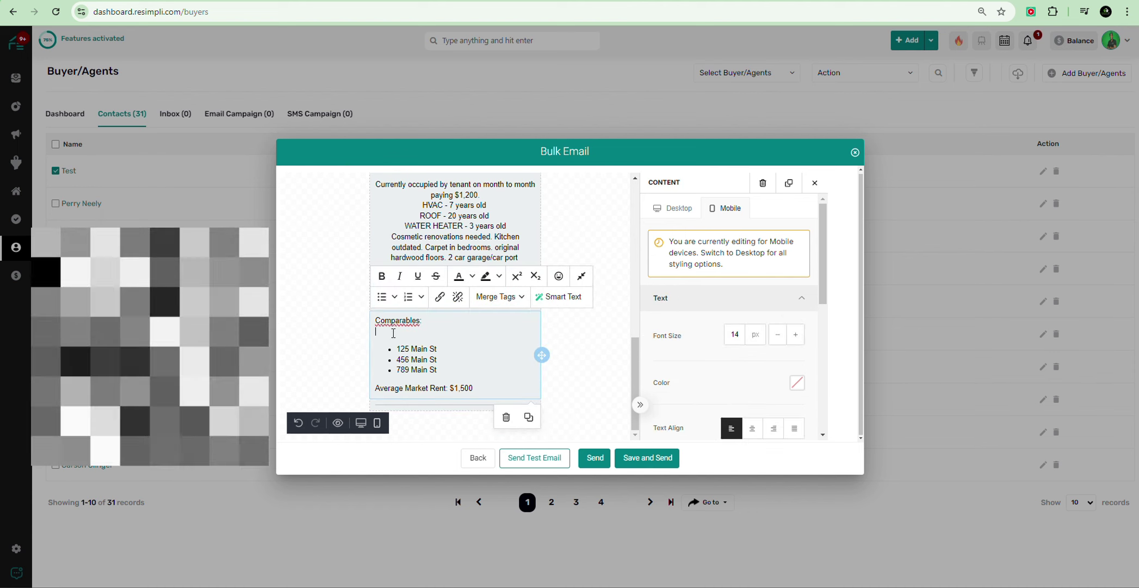
key(BackSpace)
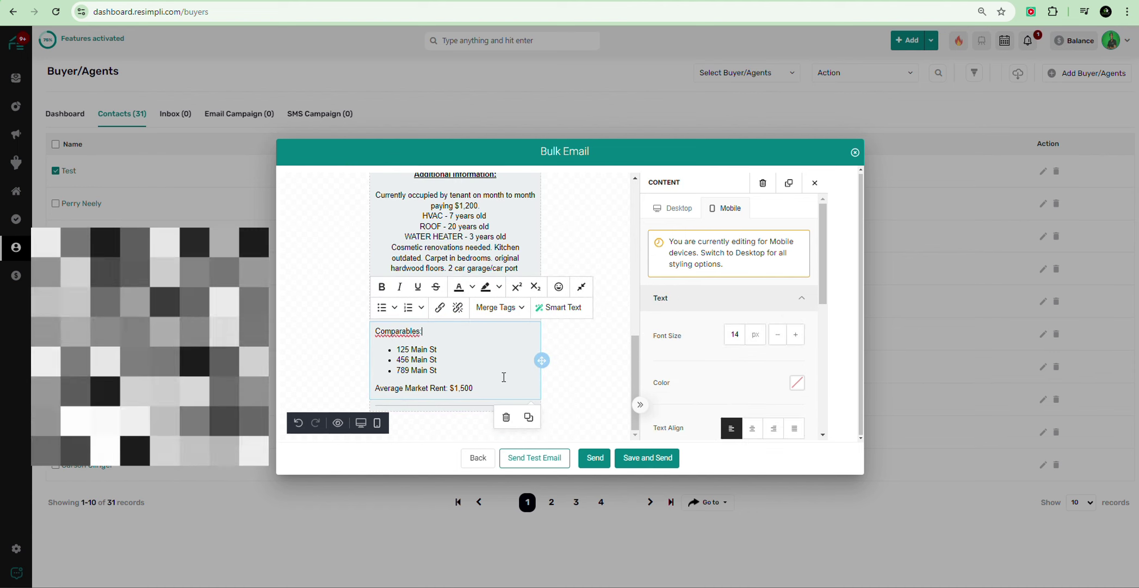
scroll(511, 365, up, 5)
click(565, 333)
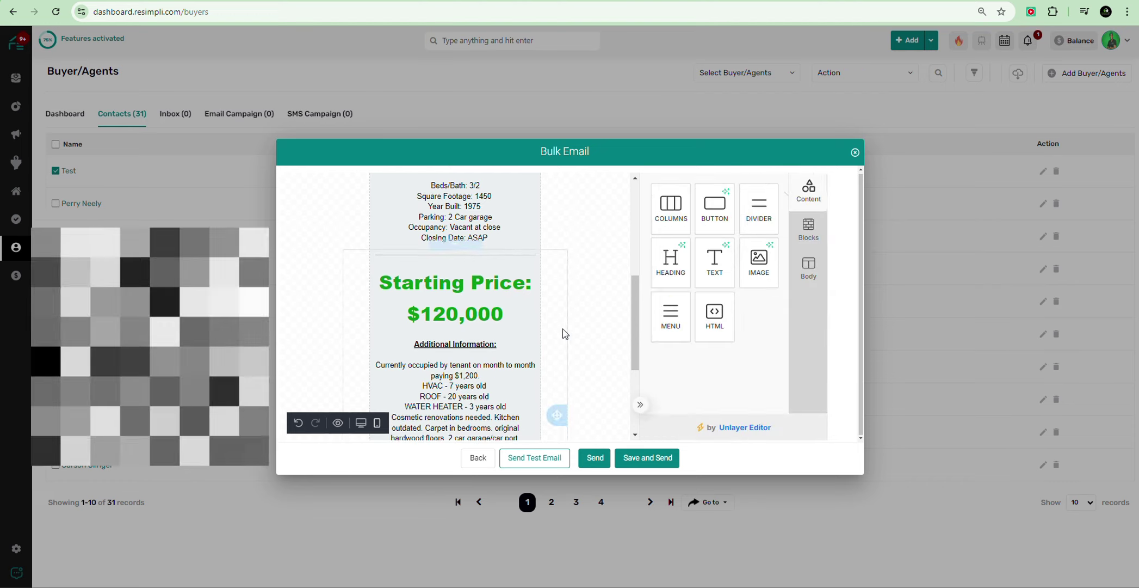
scroll(565, 333, down, 3)
scroll(454, 348, up, 8)
scroll(454, 348, down, 3)
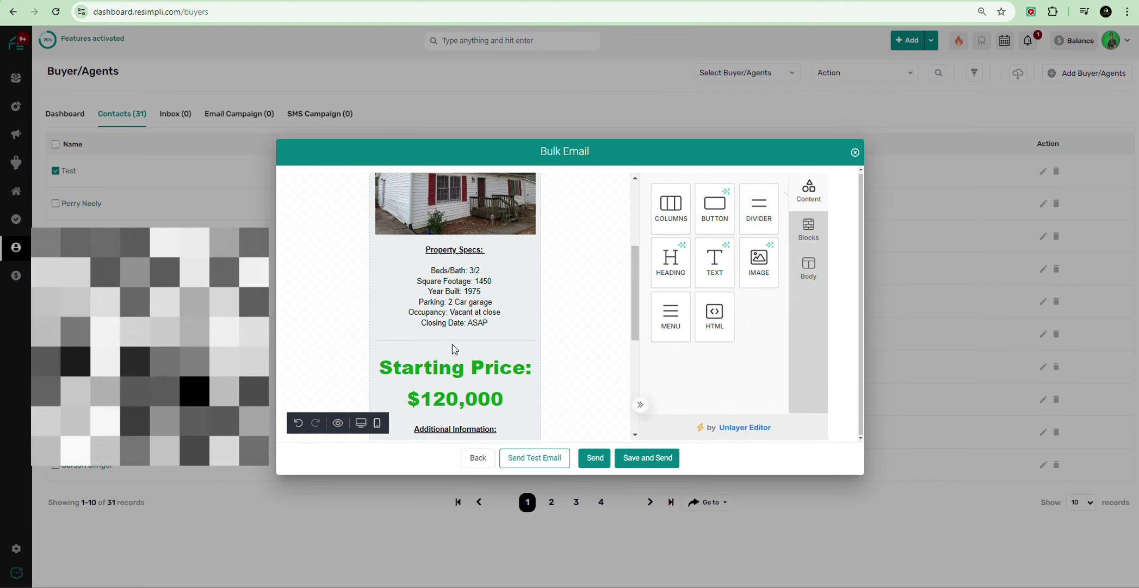
scroll(455, 349, down, 5)
scroll(455, 349, up, 2)
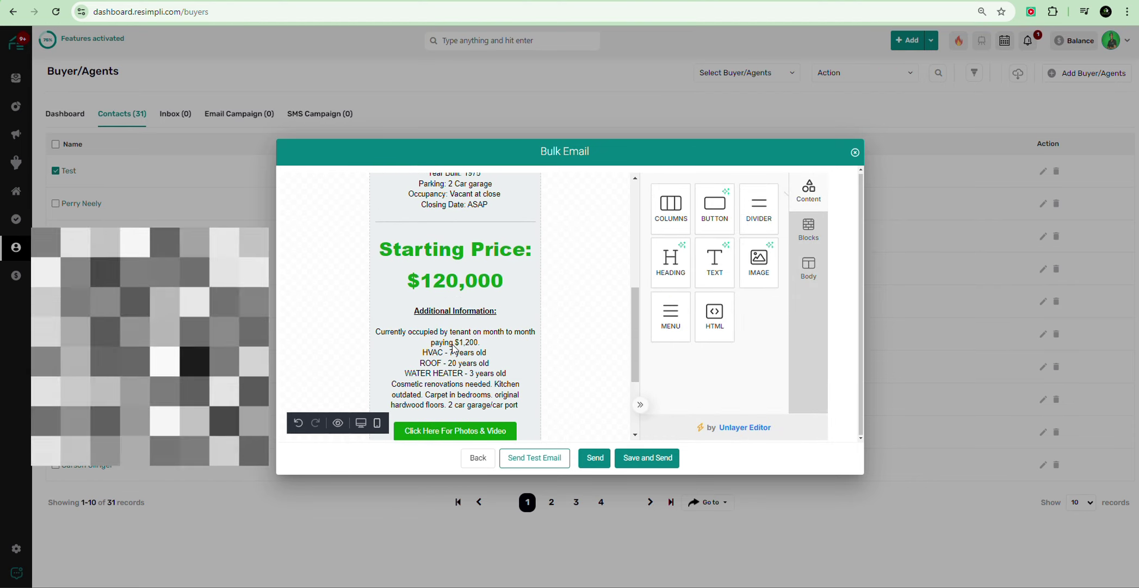
scroll(455, 348, down, 3)
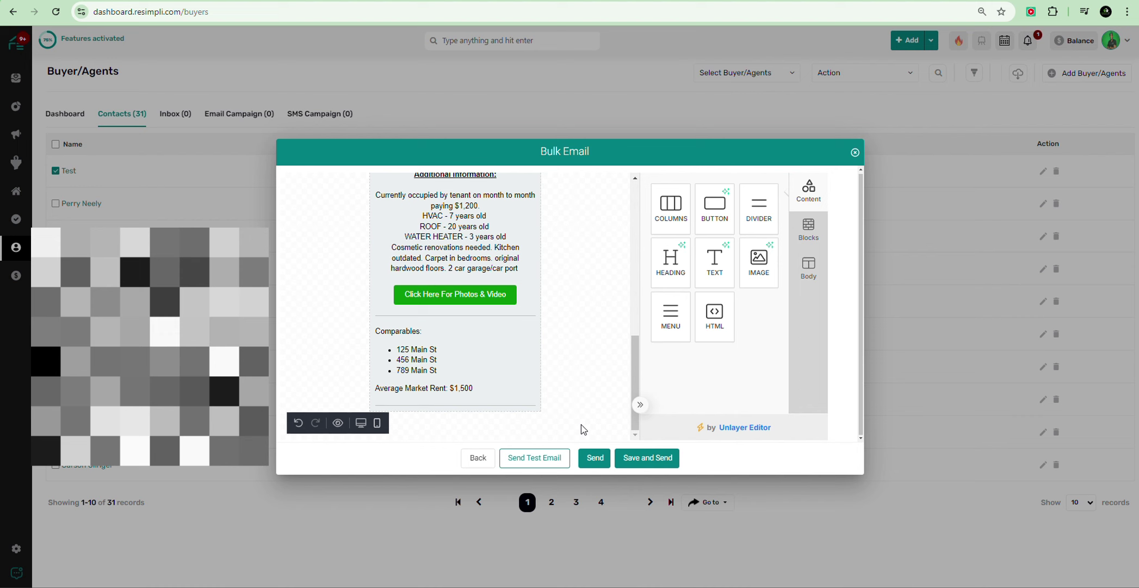
Step: Switch back to the desktop layout and add an empty row below the Comparables section
click(566, 285)
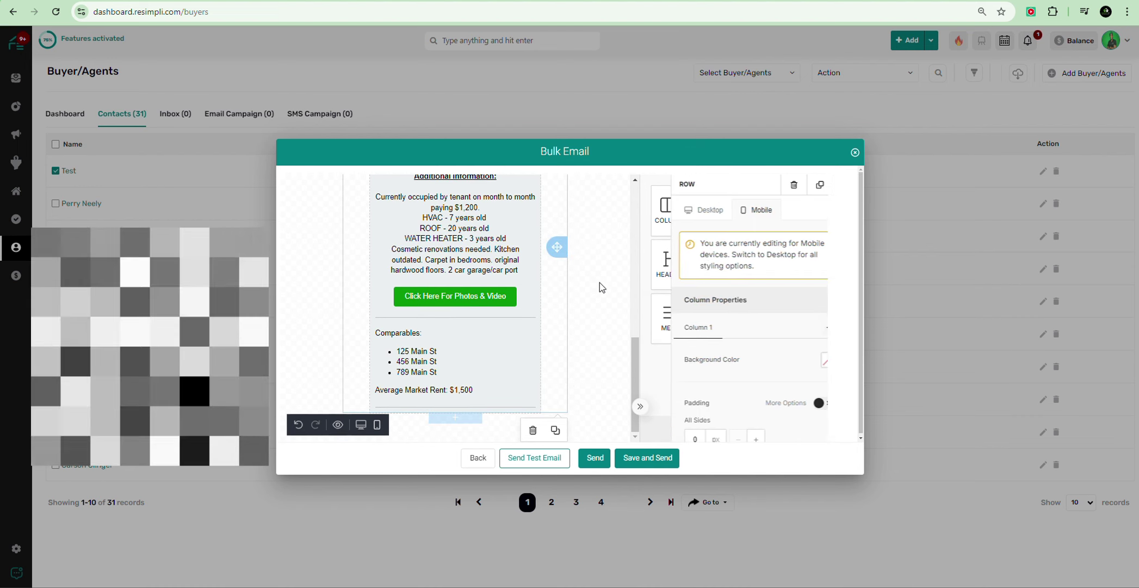
click(673, 210)
scroll(415, 272, down, 2)
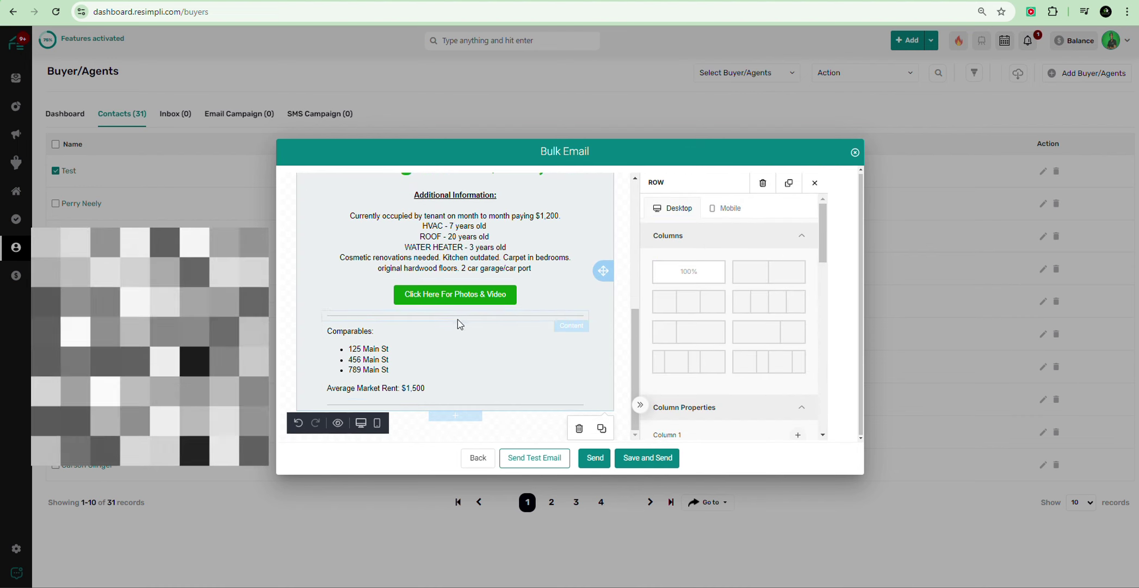
click(456, 417)
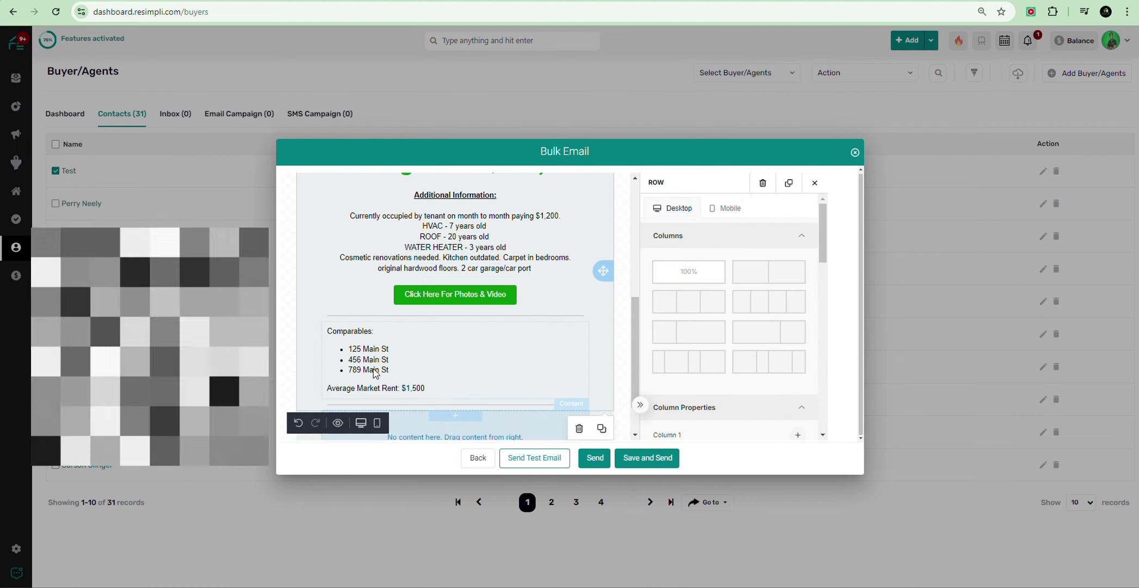
scroll(497, 327, down, 1)
scroll(496, 326, down, 1)
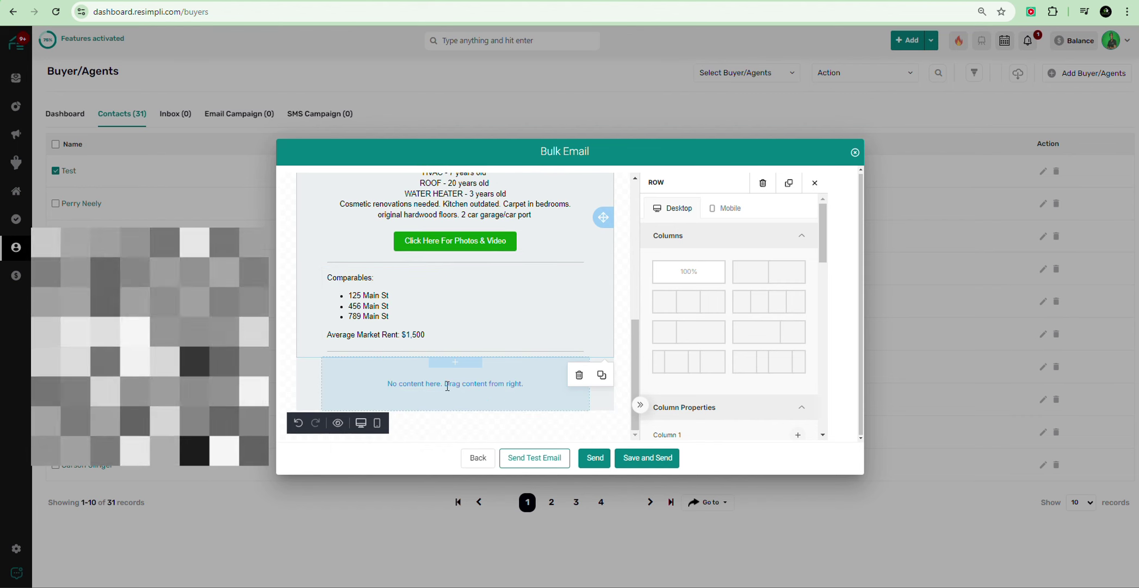
scroll(678, 287, up, 1)
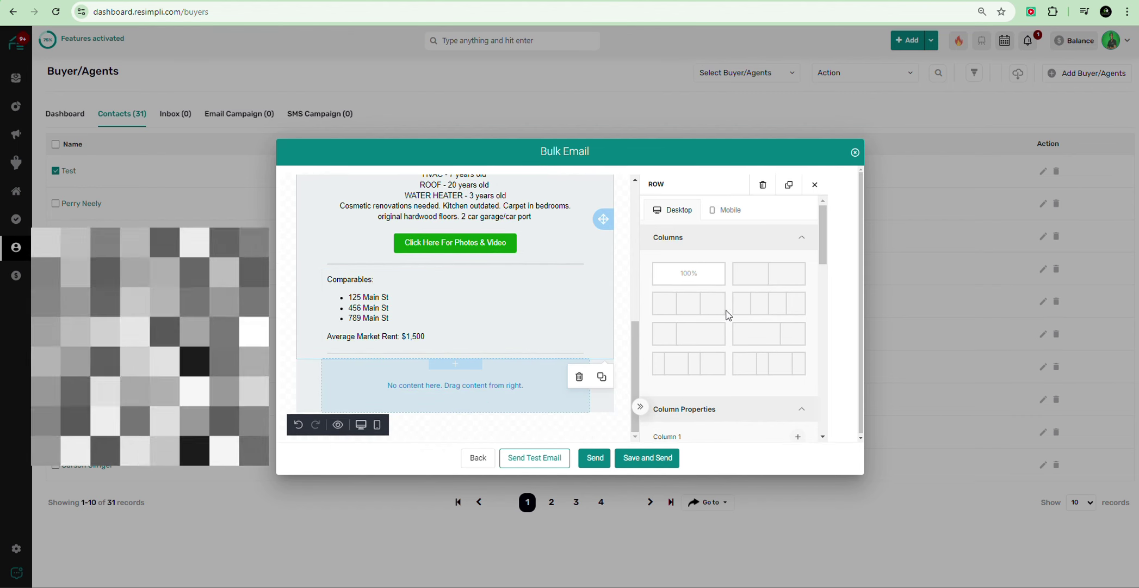
scroll(713, 296, down, 3)
scroll(713, 297, up, 3)
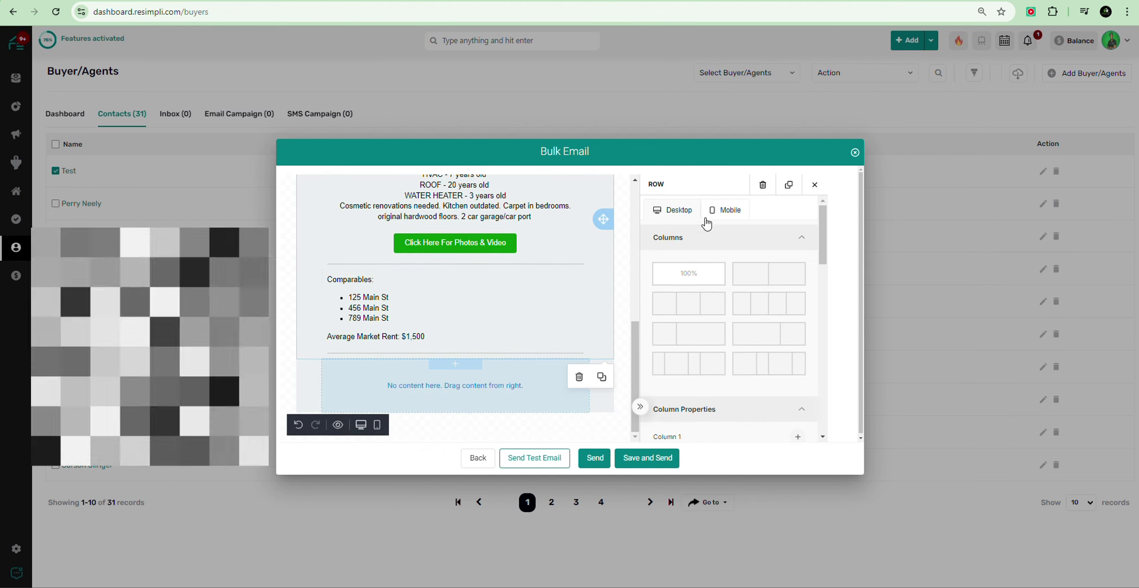
click(624, 270)
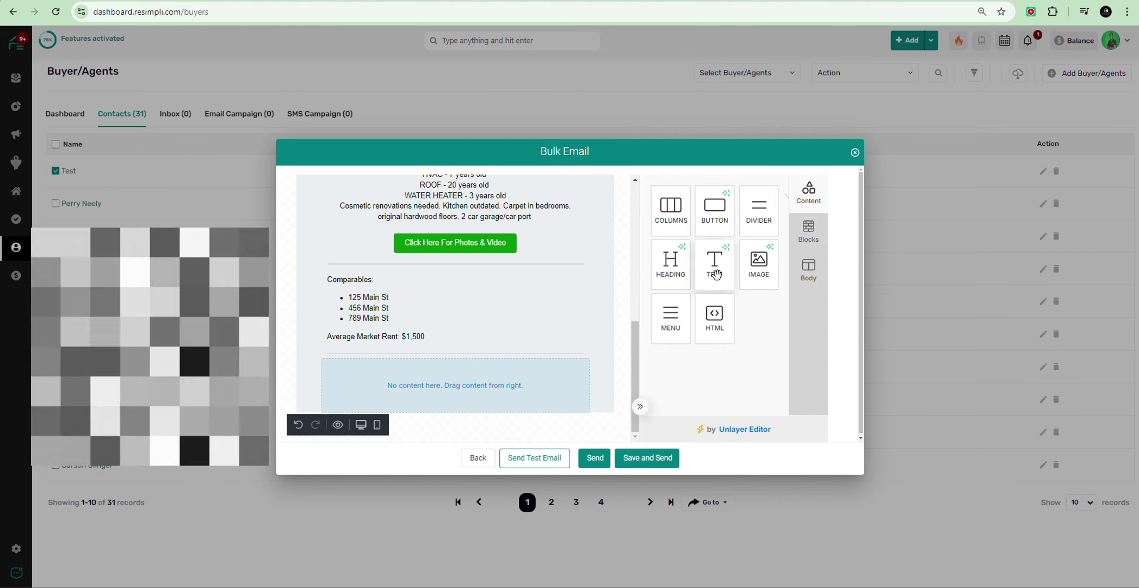
Step: Drop a text block into the new row and paste the offer instructions as plain text
drag(716, 275, 459, 392)
drag(530, 349, 529, 351)
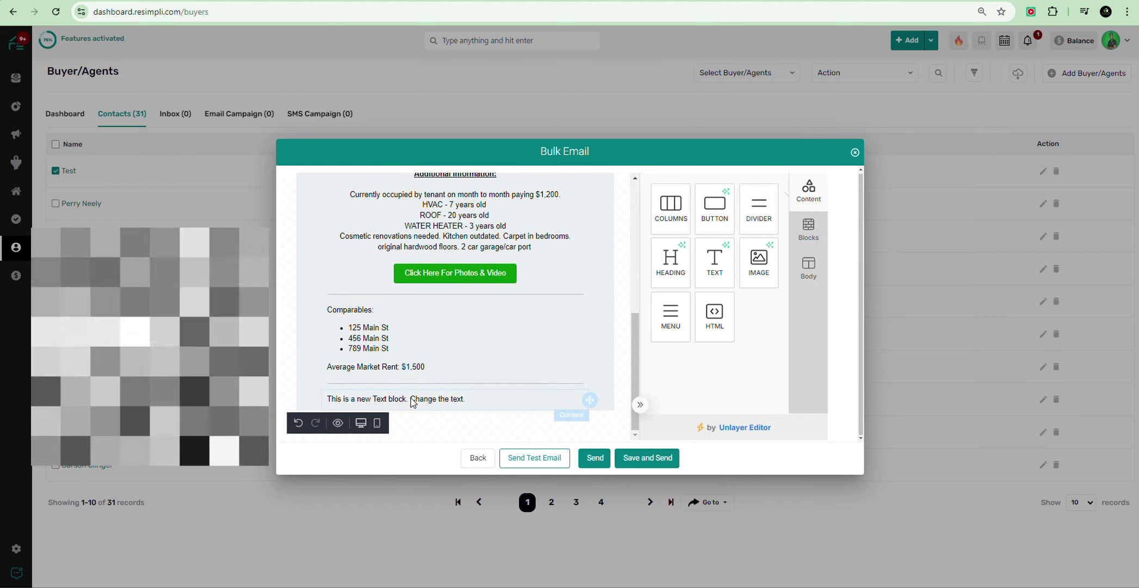
double_click(397, 398)
triple_click(373, 395)
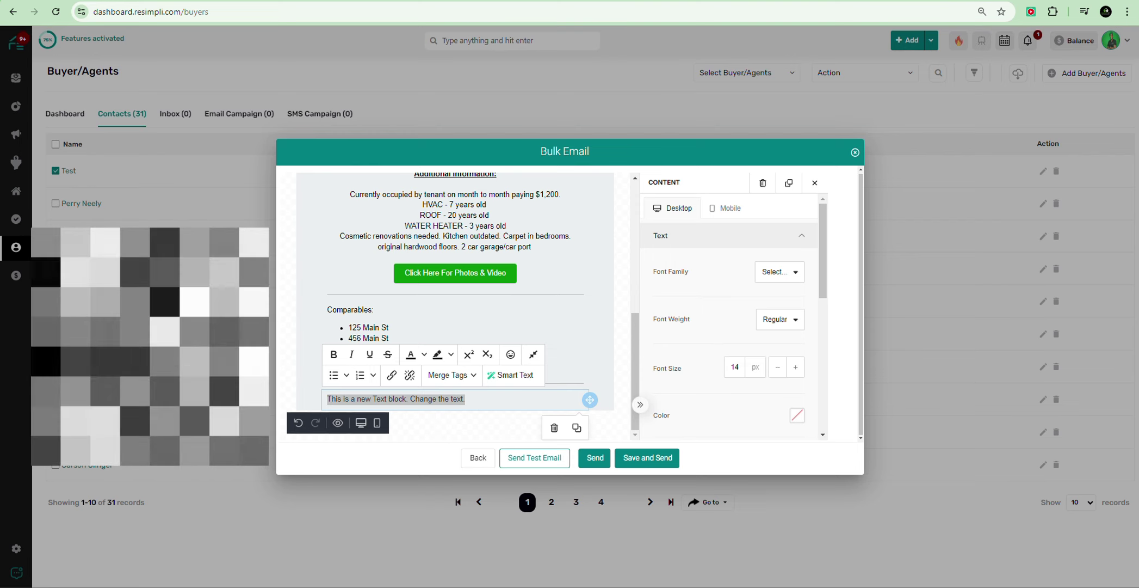
right_click(484, 397)
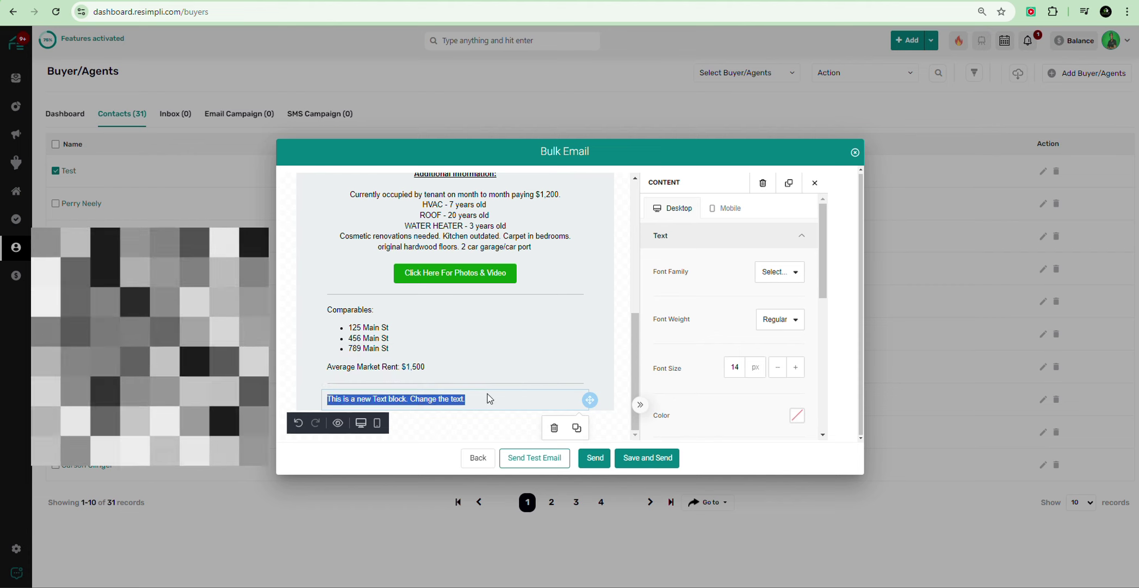
click(468, 403)
right_click(467, 400)
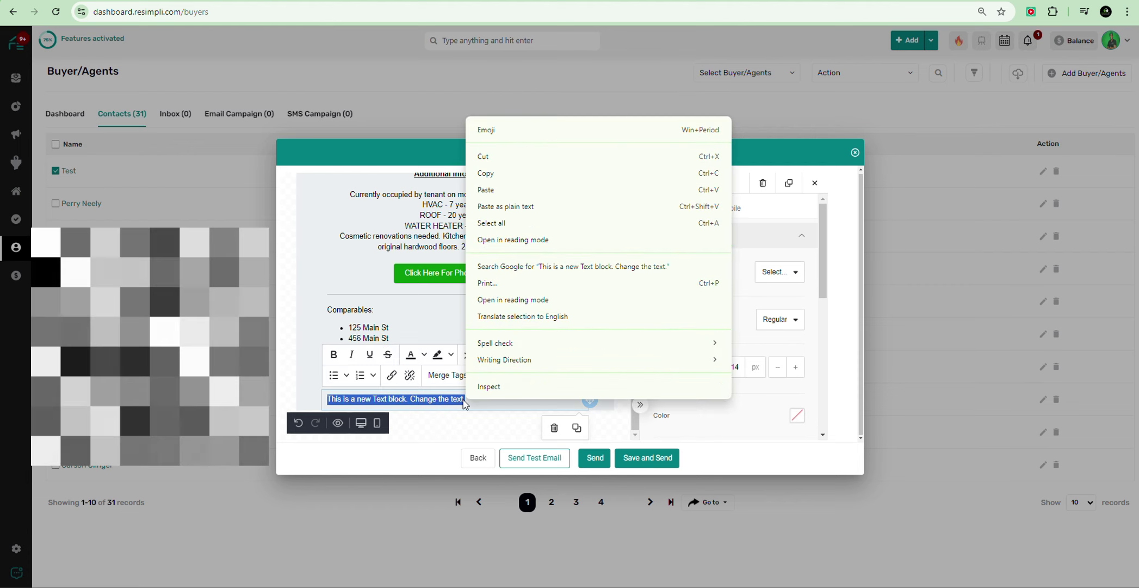
click(534, 206)
scroll(381, 299, down, 2)
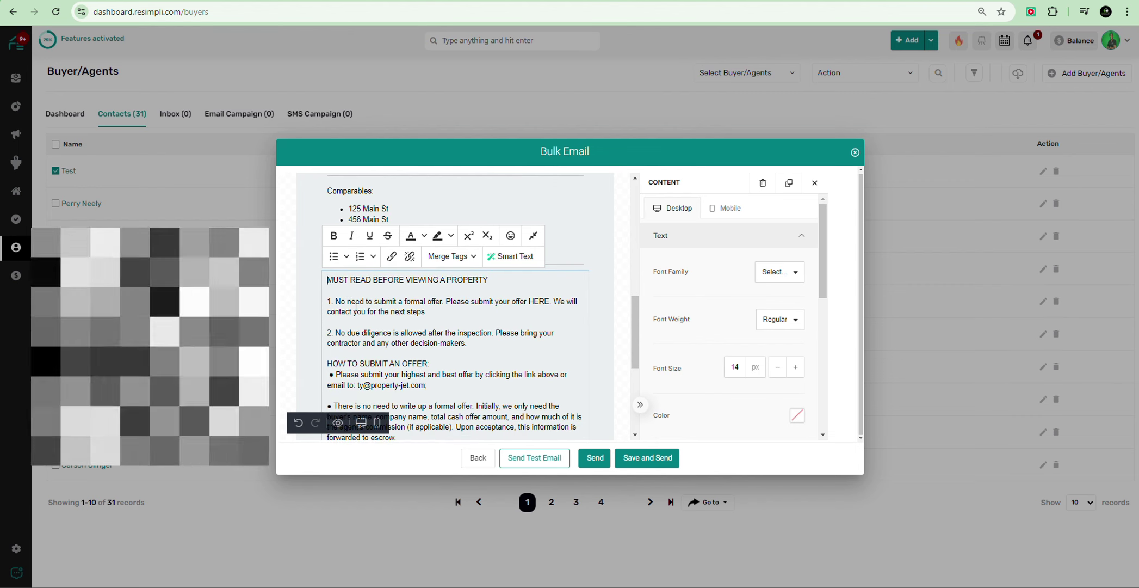
Step: Center the offer instructions and make the MUST READ BEFORE VIEWING A PROPERTY heading bold and underlined
scroll(727, 321, down, 3)
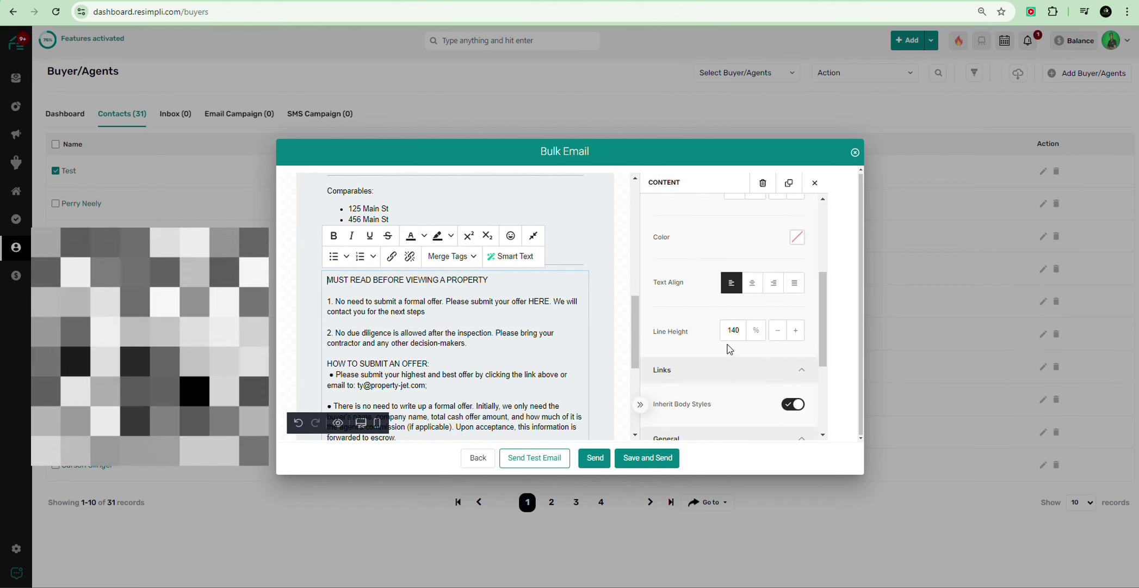
click(752, 283)
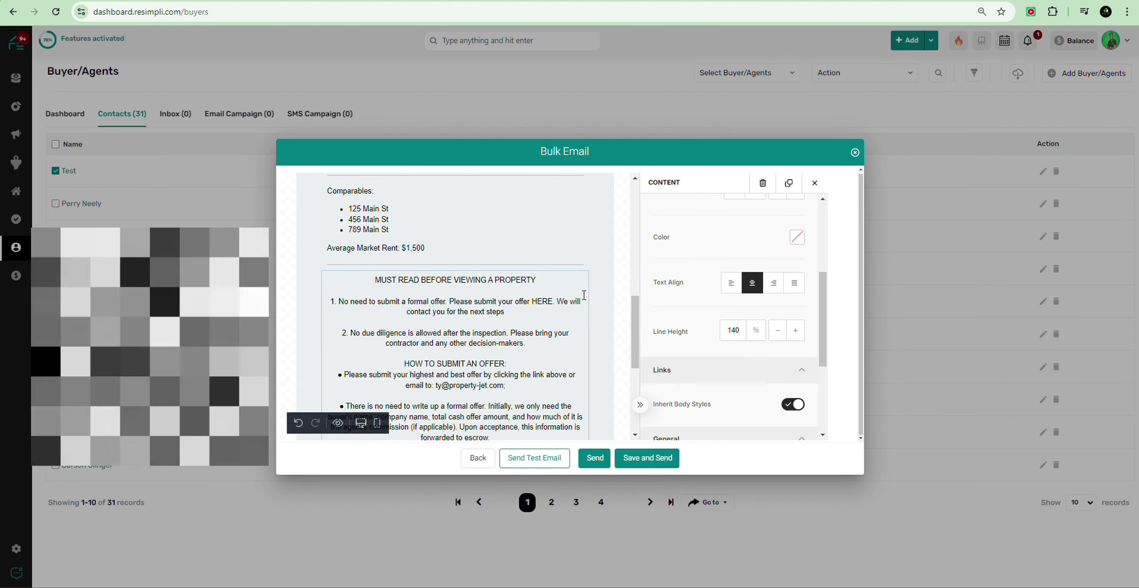
click(437, 277)
triple_click(438, 277)
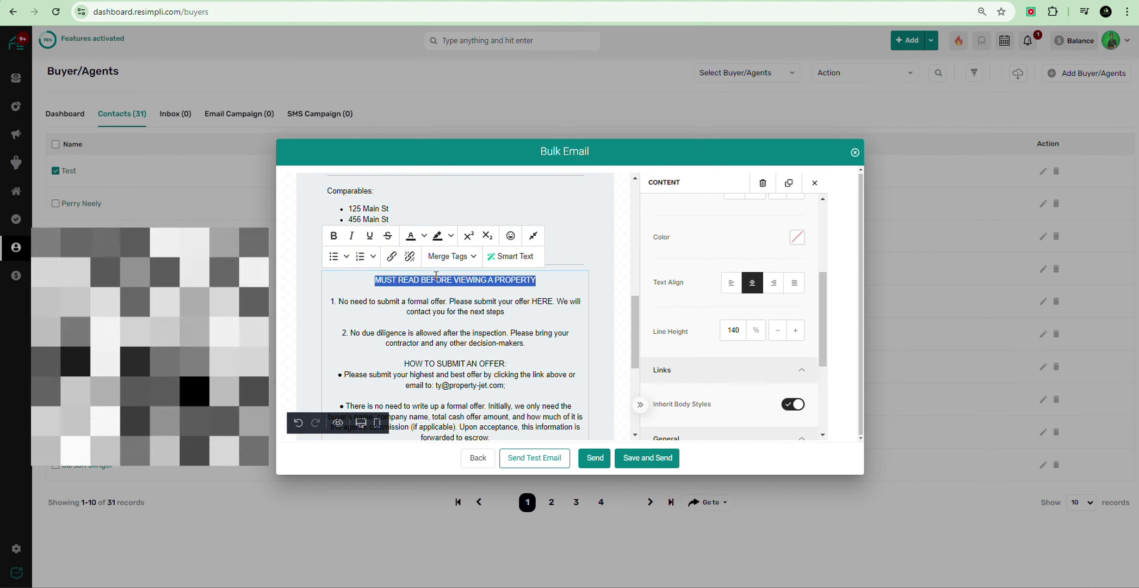
click(334, 236)
click(370, 236)
scroll(457, 338, down, 1)
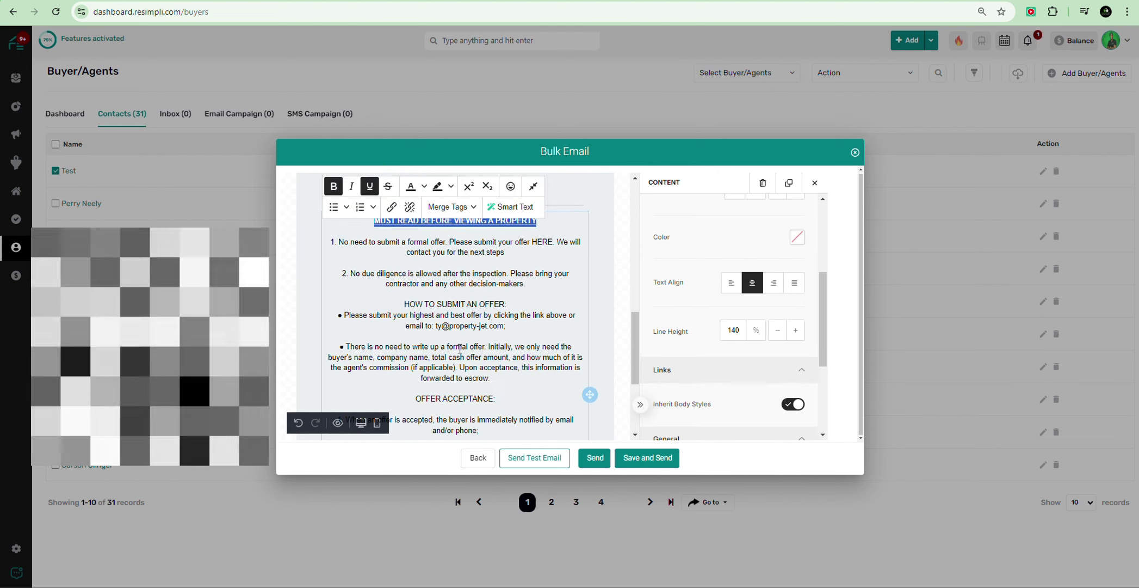
Step: Make the HOW TO SUBMIT AN OFFER: and OFFER ACCEPTANCE: headings bold and underlined
triple_click(461, 305)
click(334, 186)
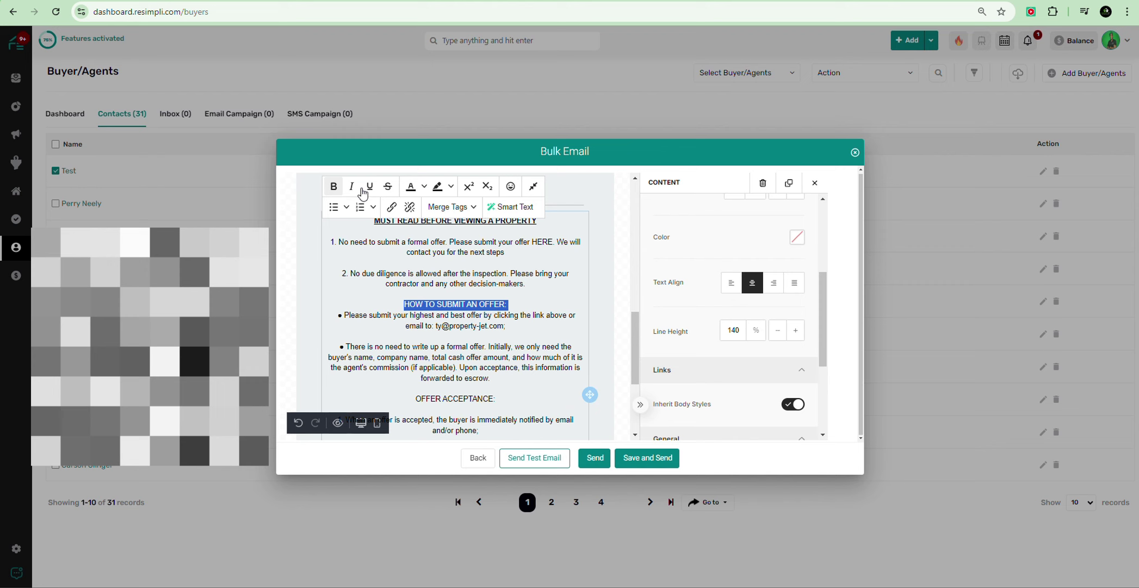
click(370, 186)
scroll(413, 261, down, 2)
triple_click(463, 282)
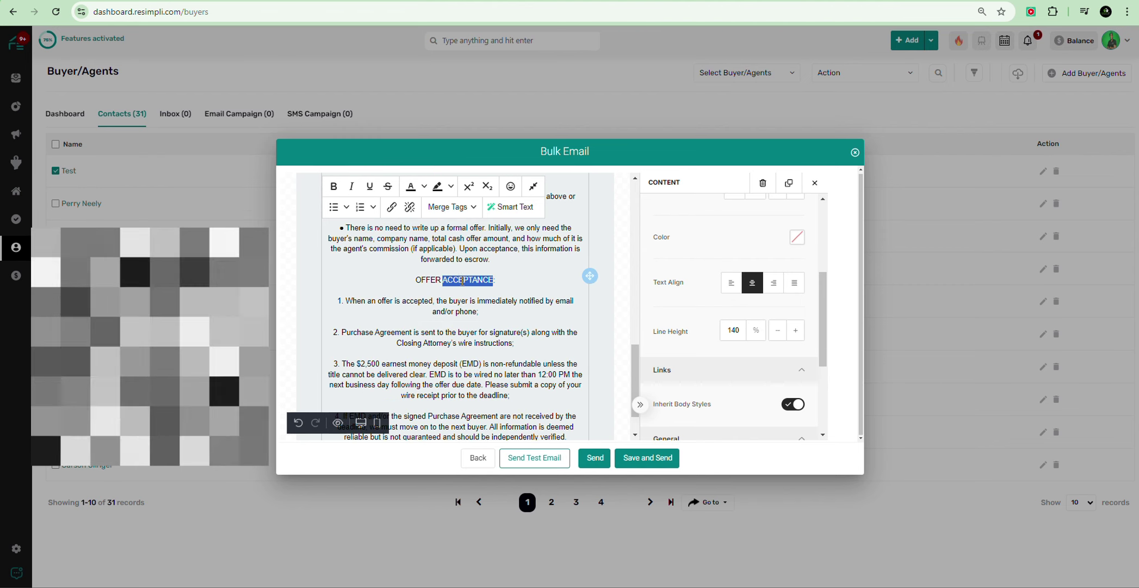
click(334, 186)
click(370, 186)
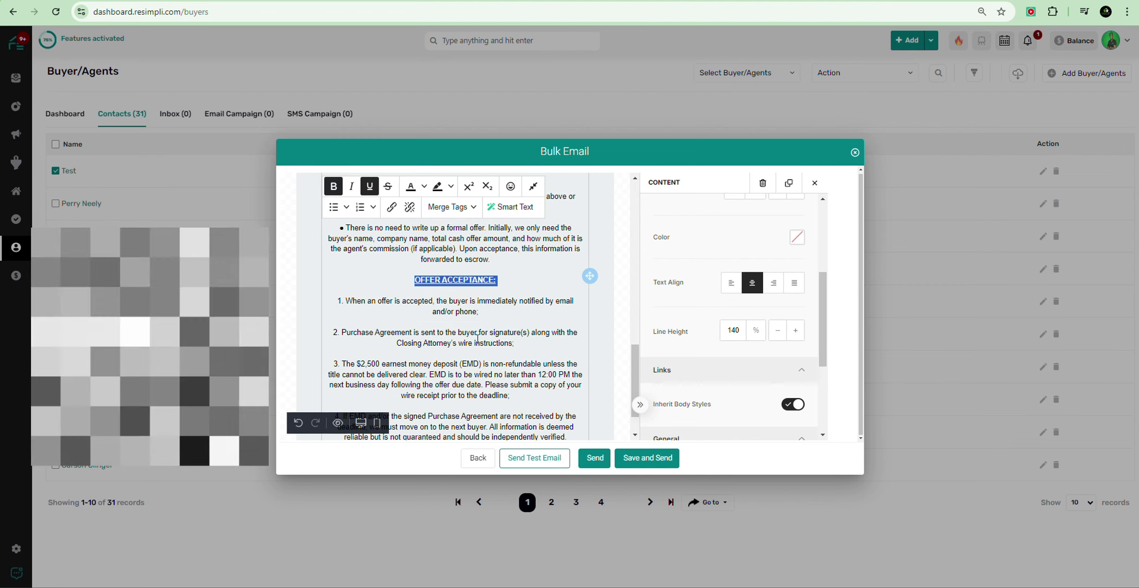
scroll(484, 357, up, 1)
scroll(485, 334, up, 1)
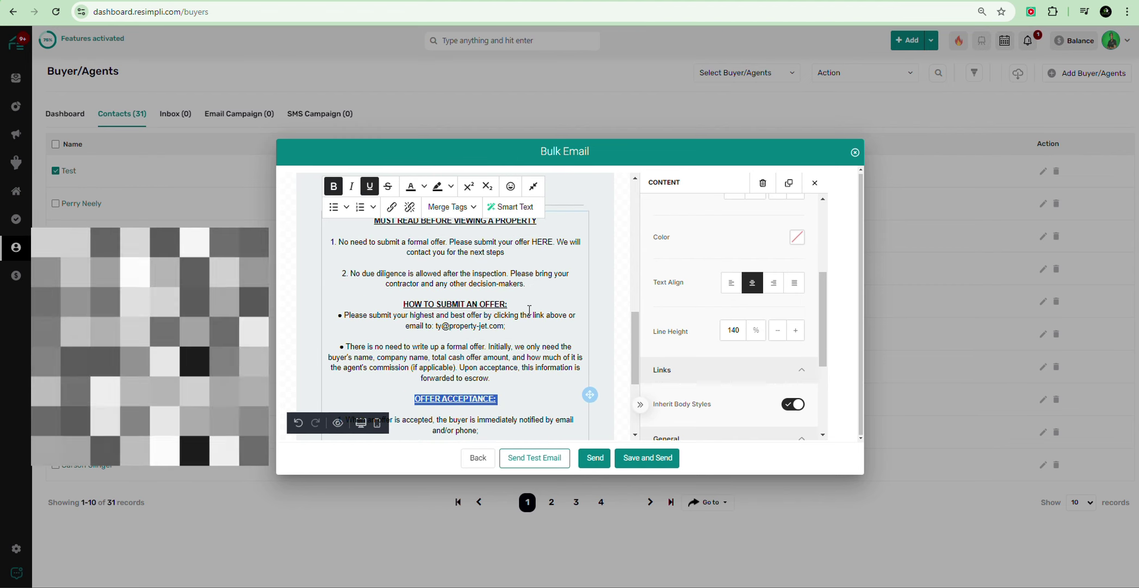
scroll(520, 303, down, 1)
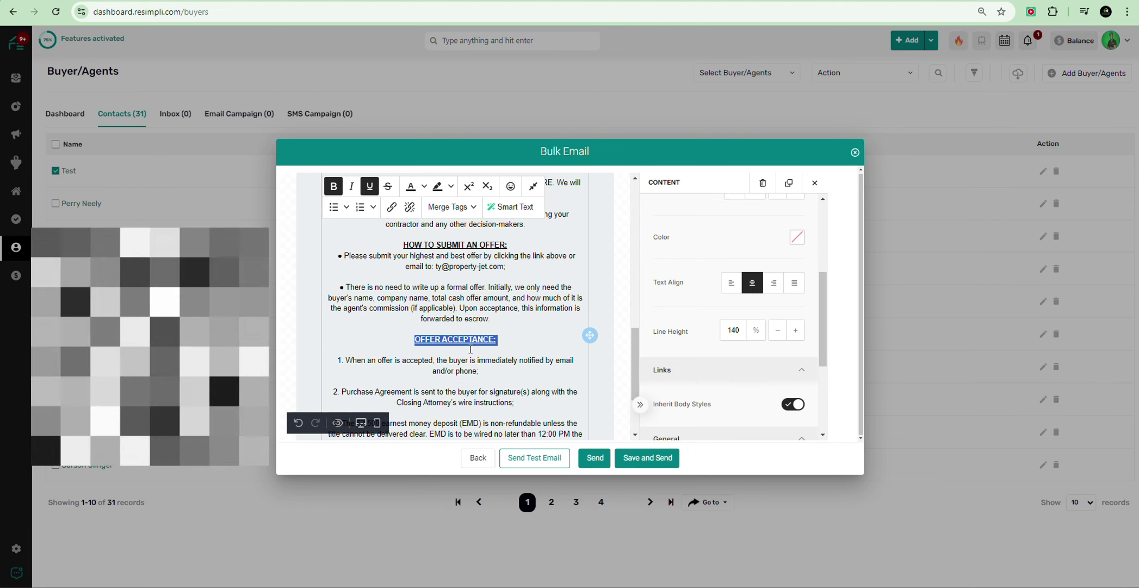
scroll(469, 346, down, 2)
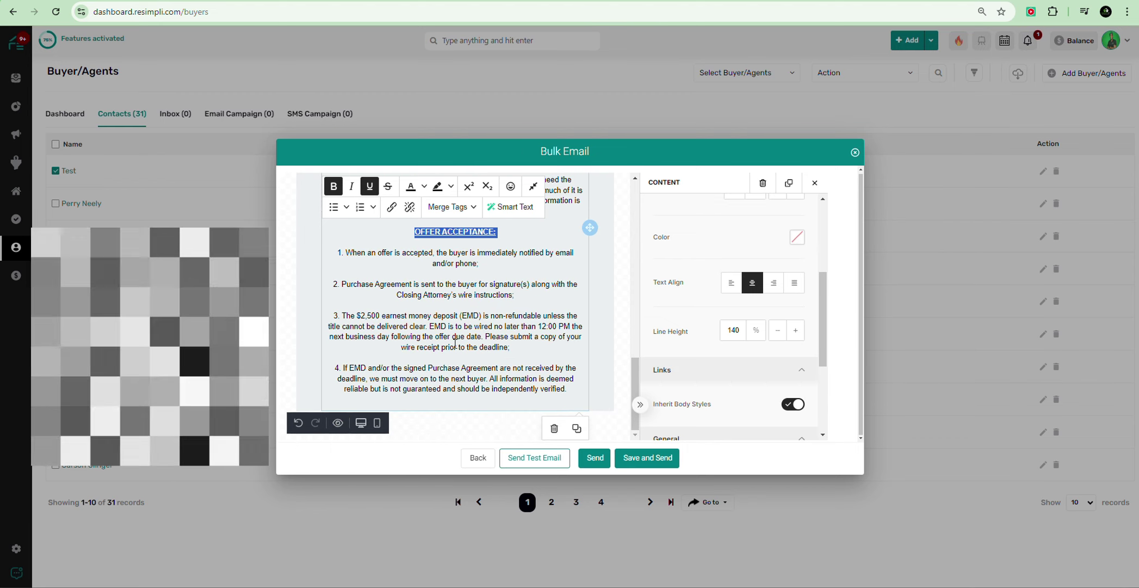
scroll(455, 343, up, 4)
Step: Set the whole offer-instructions text block's colour to red (E40909)
click(550, 330)
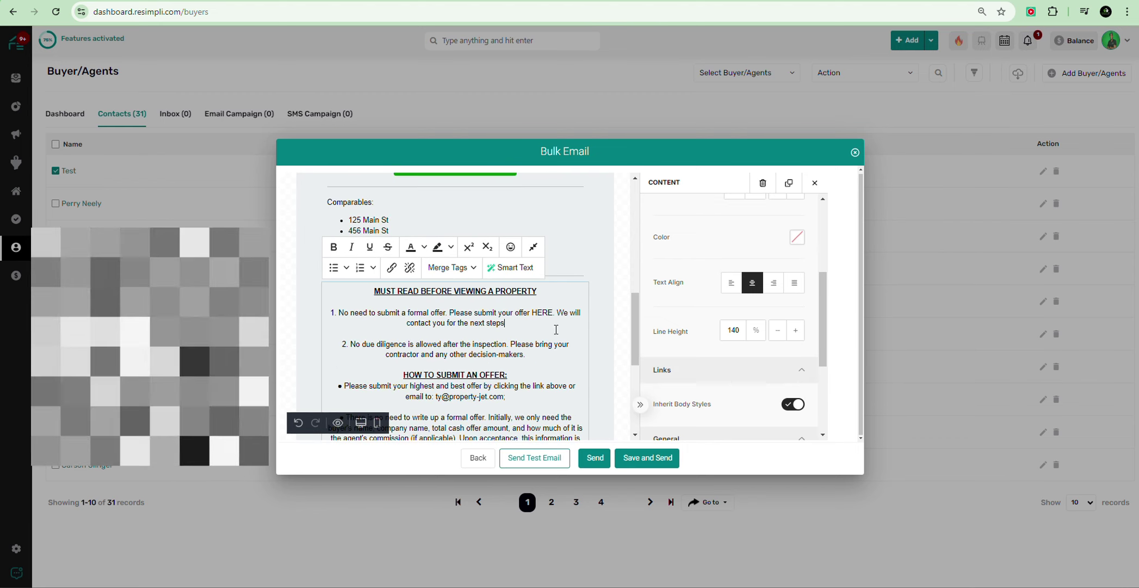
scroll(701, 332, up, 1)
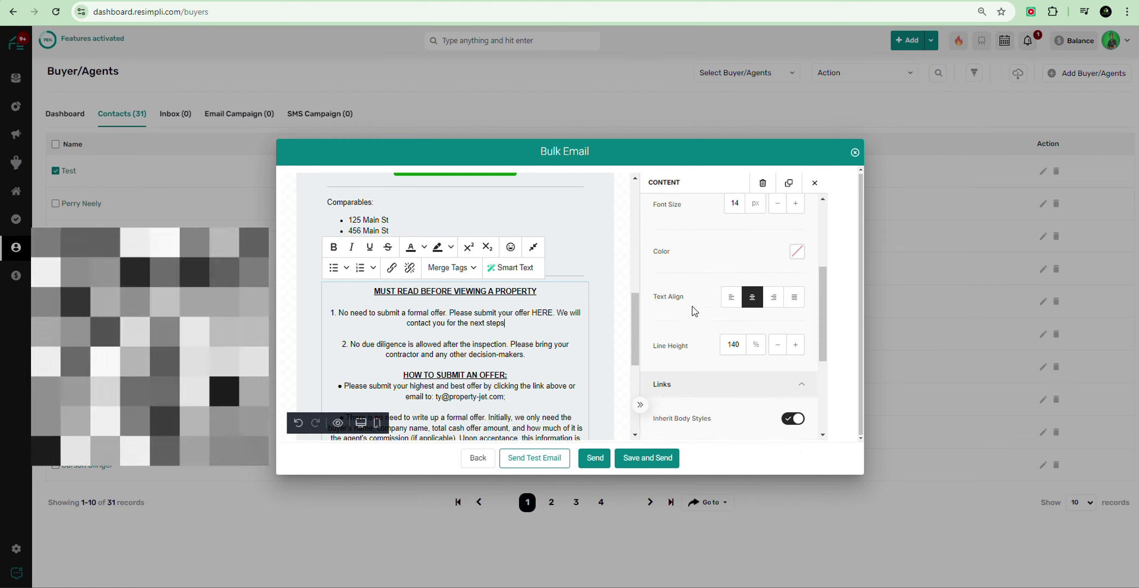
click(583, 298)
click(603, 307)
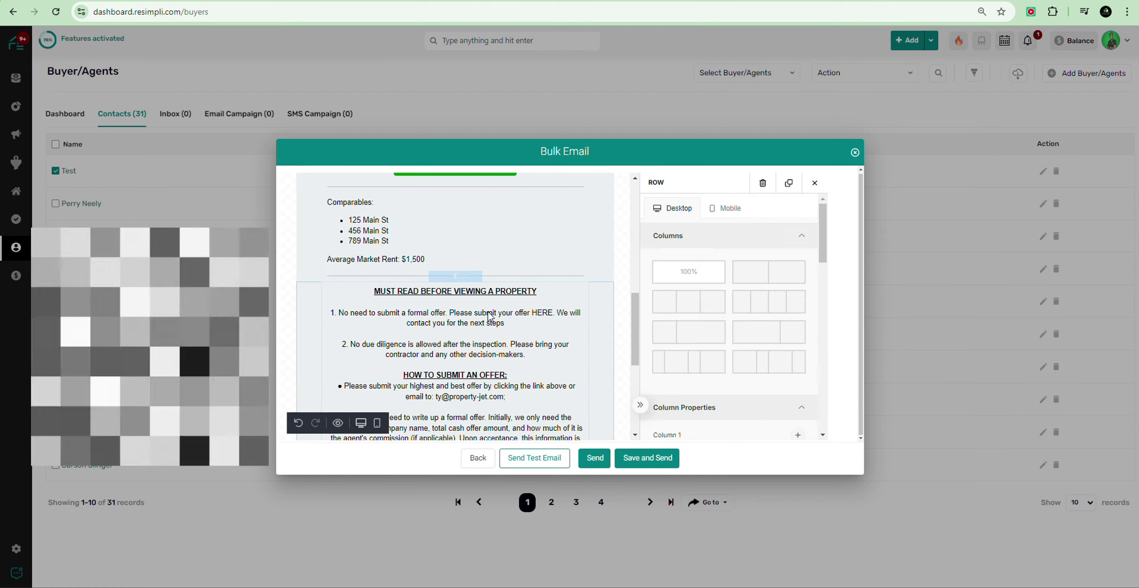
click(562, 313)
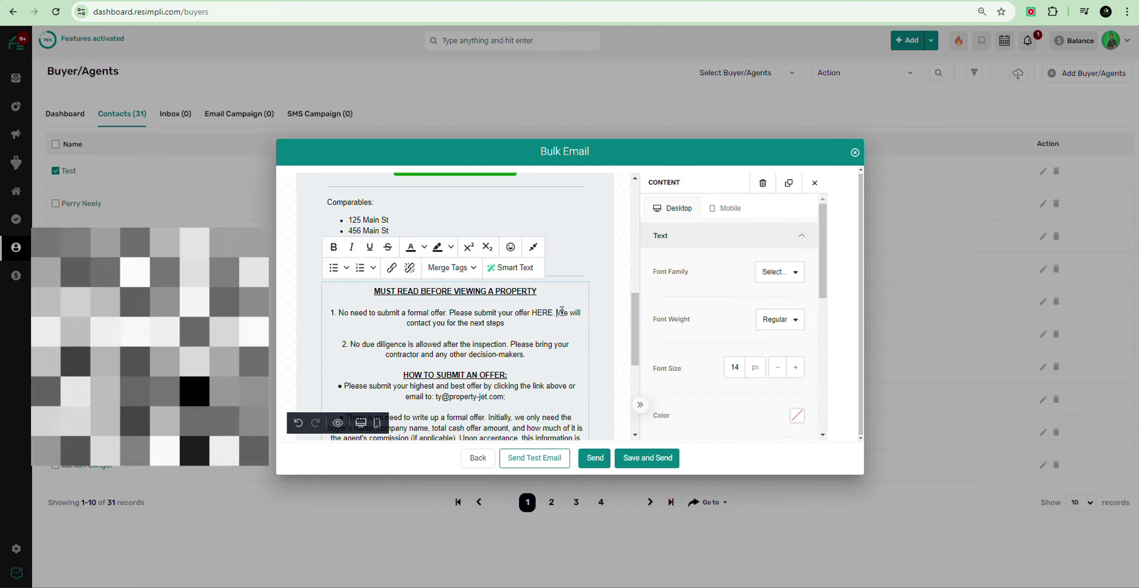
click(606, 266)
click(561, 297)
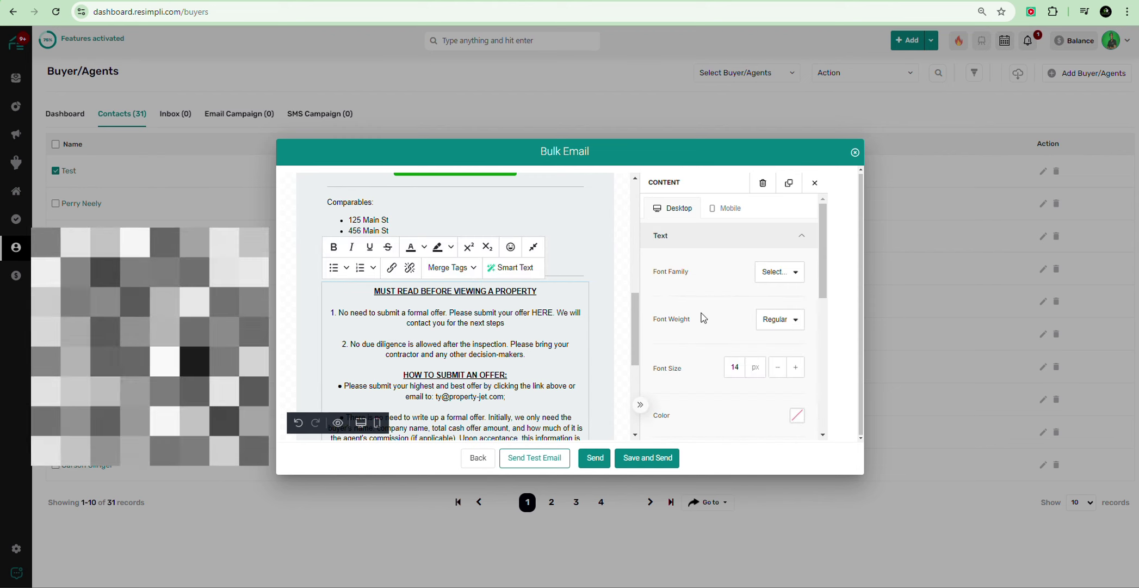
click(792, 412)
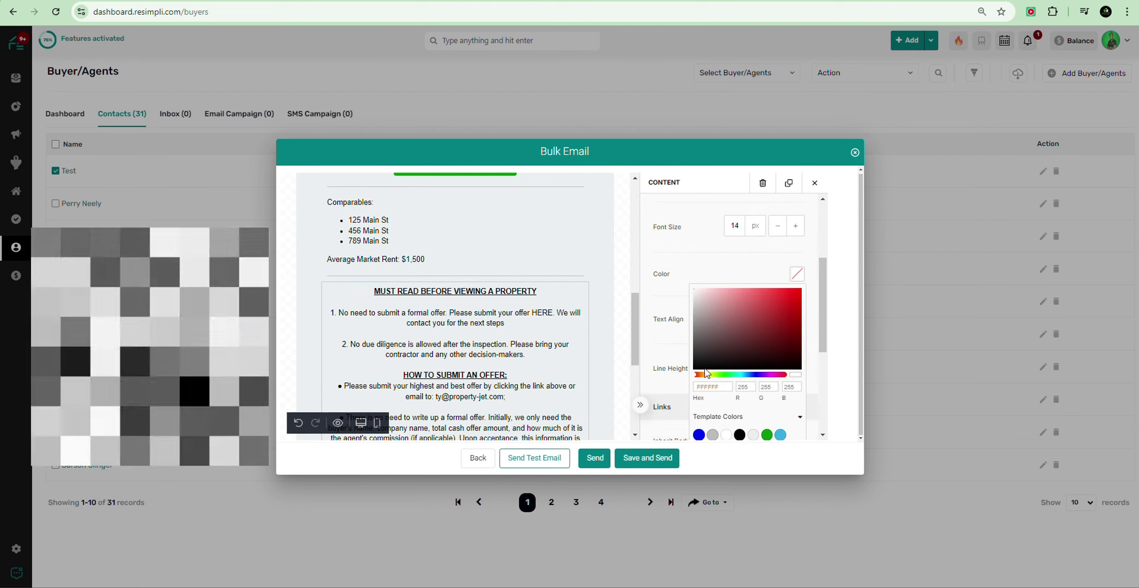
scroll(731, 379, down, 2)
scroll(737, 346, up, 2)
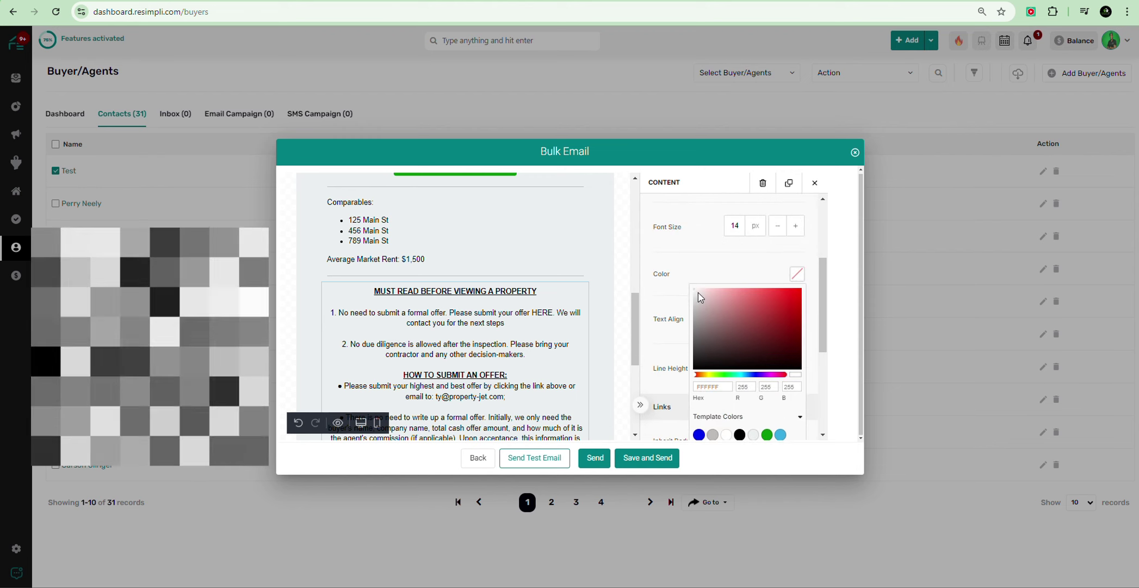
click(793, 298)
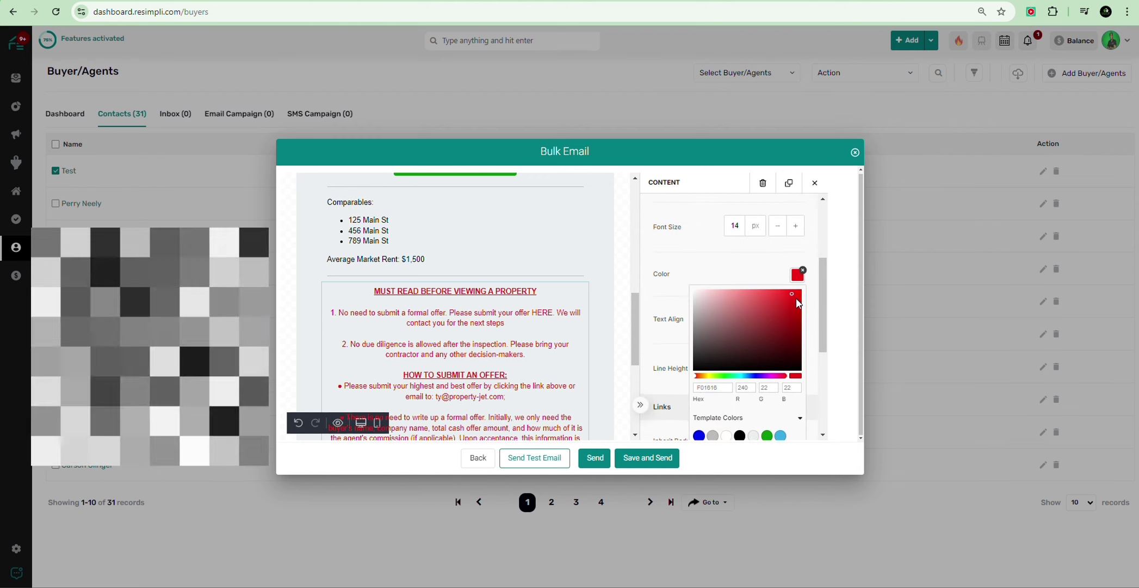
click(605, 263)
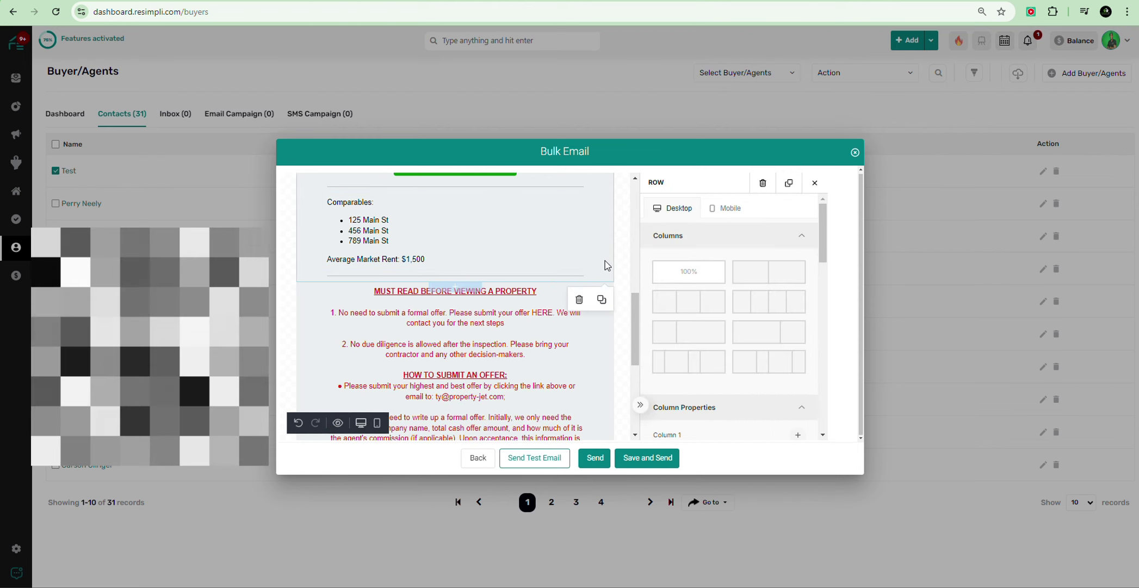
scroll(353, 310, down, 5)
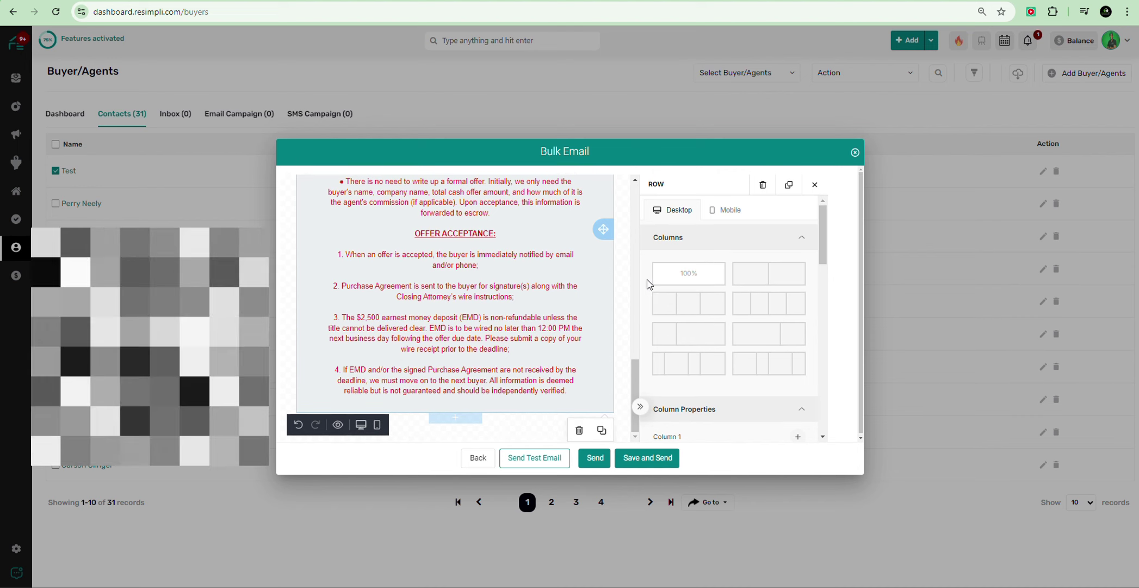
Step: Place a button below the offer acceptance terms and replace its label with SUBMIT YOUR OFFER
click(623, 318)
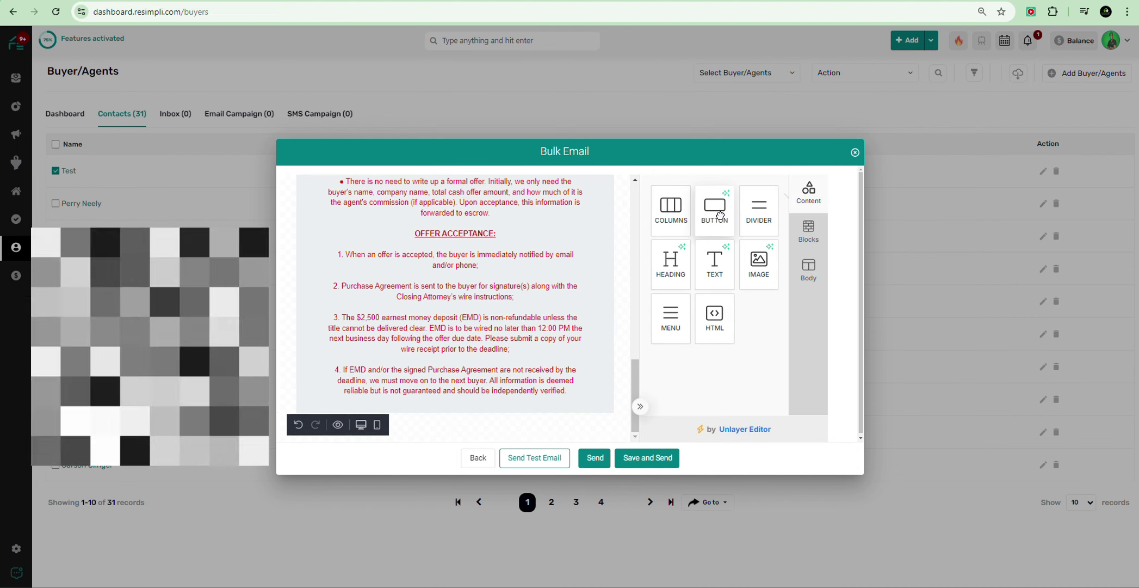
drag(715, 212, 455, 396)
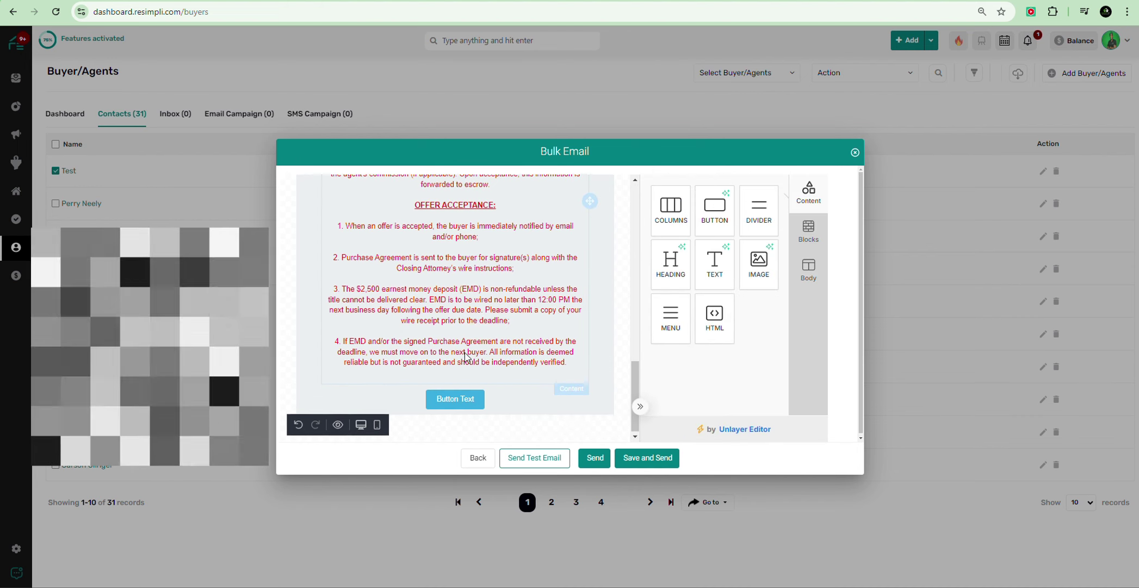
click(458, 395)
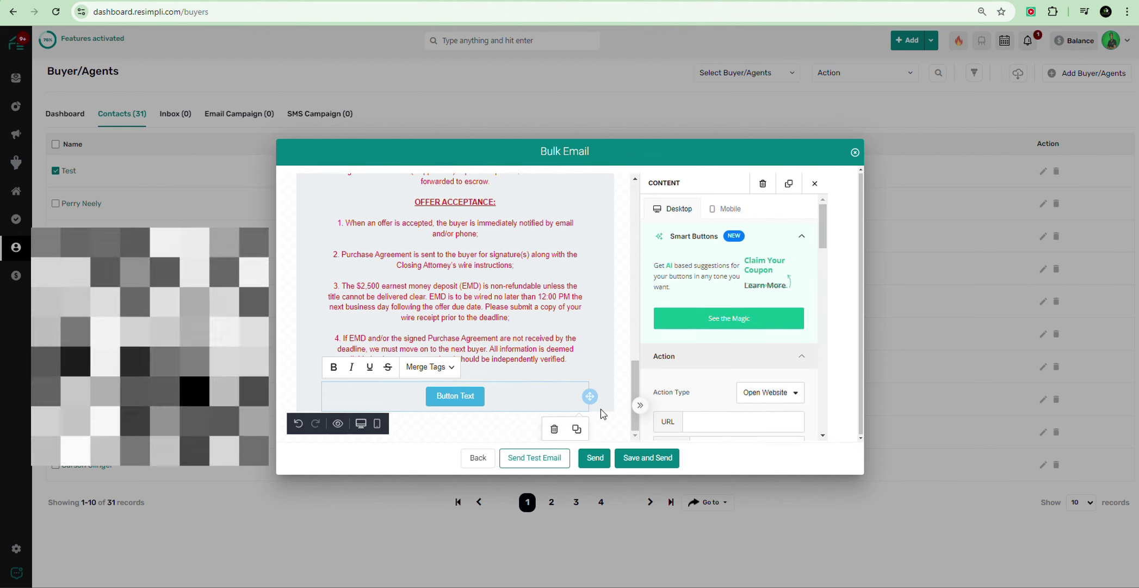
triple_click(455, 394)
text(S)
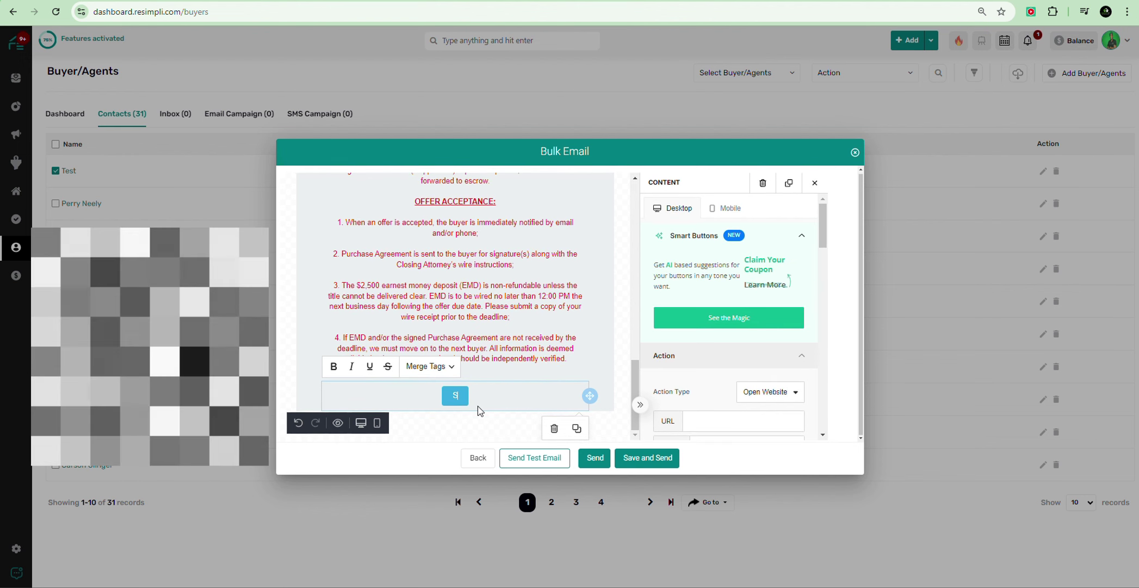
text(UBMIT)
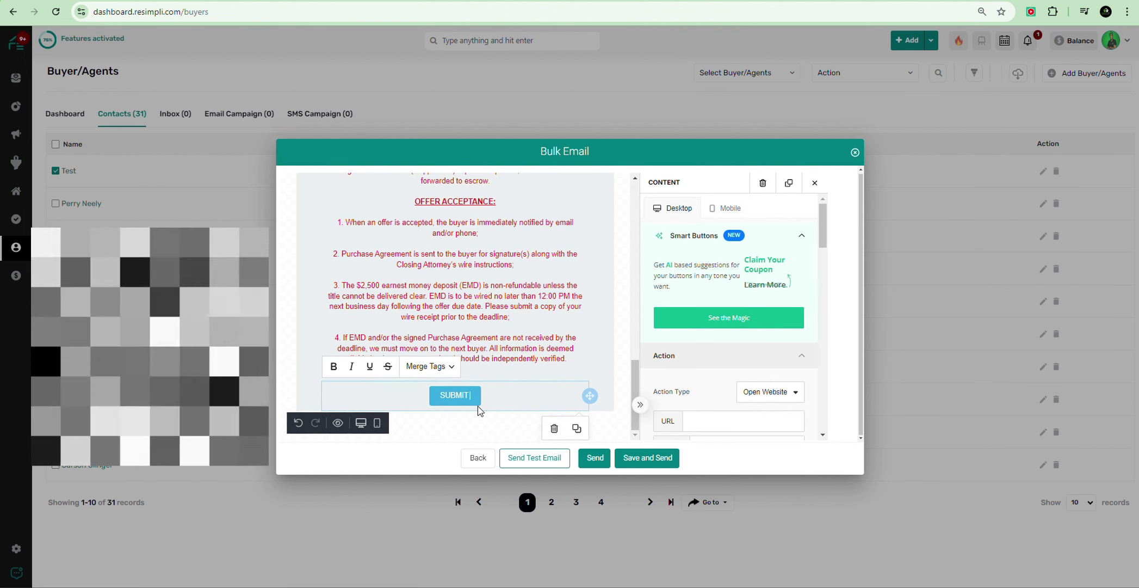
text( AN OFFER)
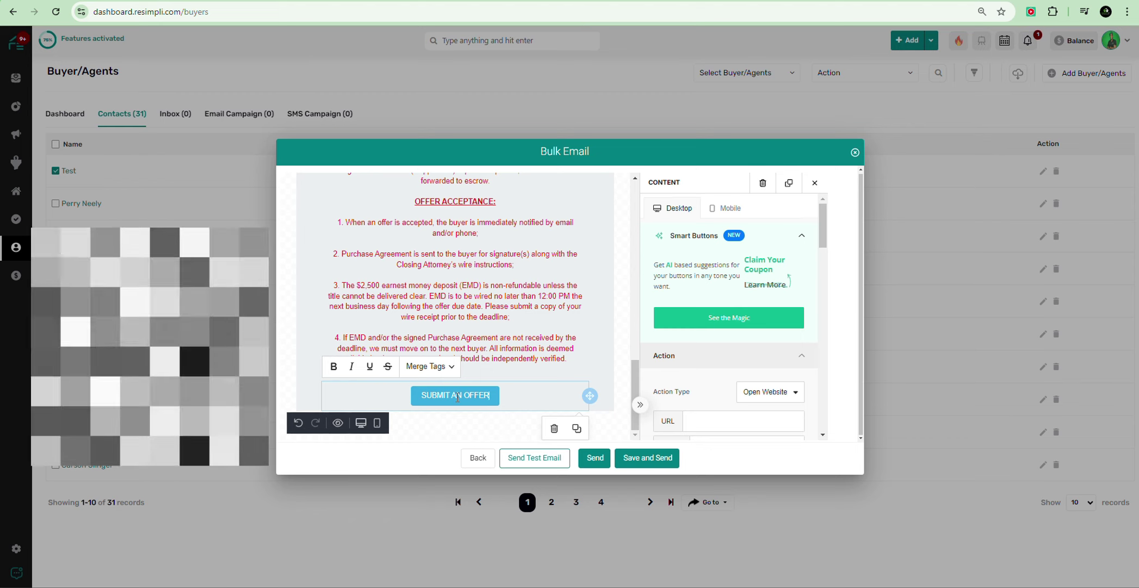
text(YOUR)
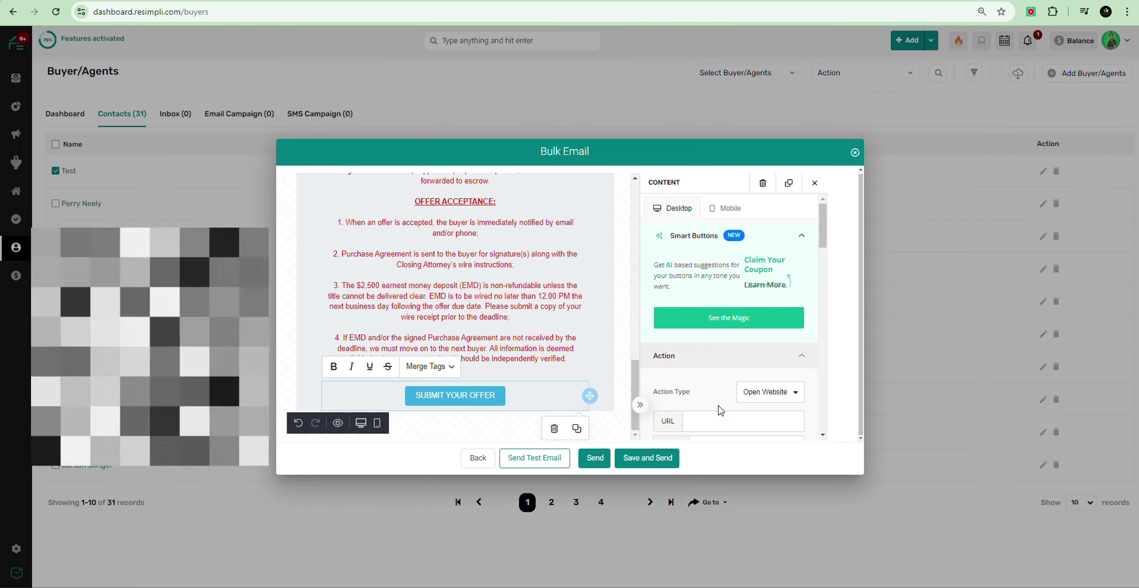
Step: Switch the new button's Width from Auto to 100% of the email width
scroll(717, 414, down, 2)
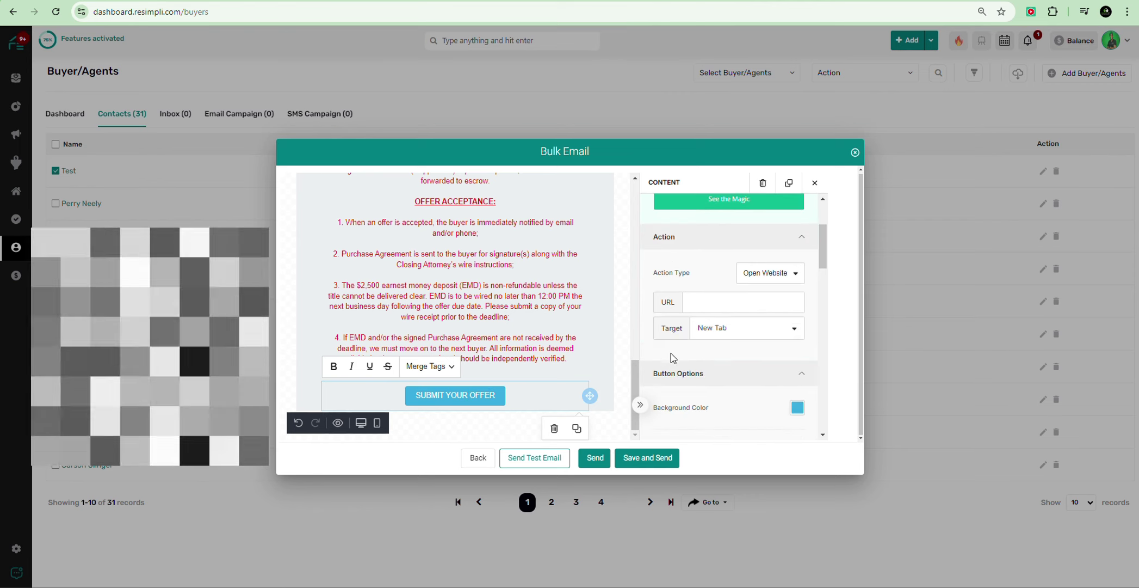
scroll(673, 358, down, 1)
scroll(740, 338, up, 1)
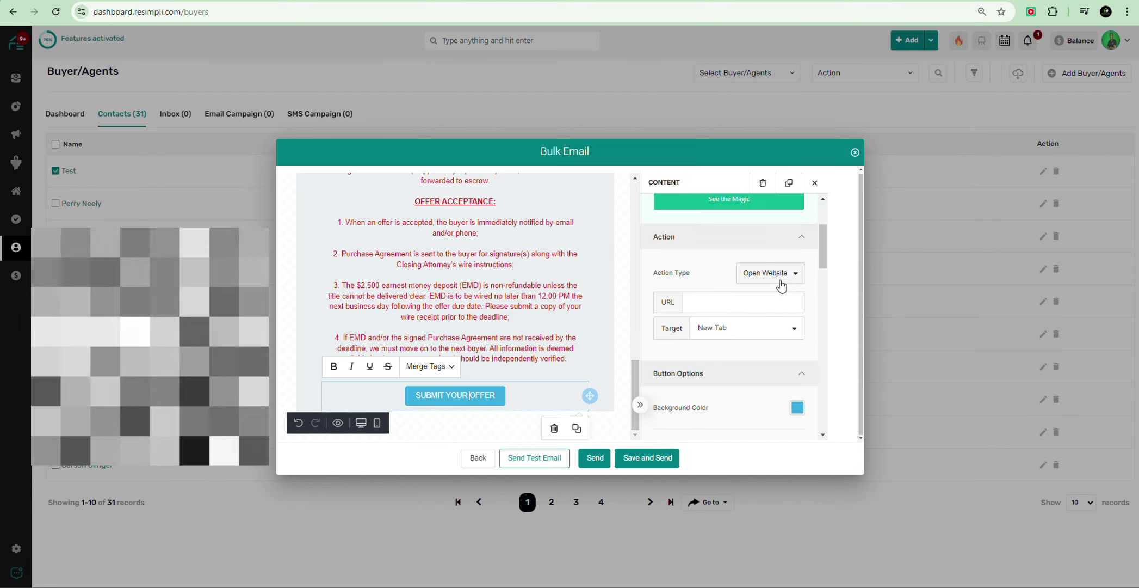
scroll(776, 376, down, 4)
click(793, 257)
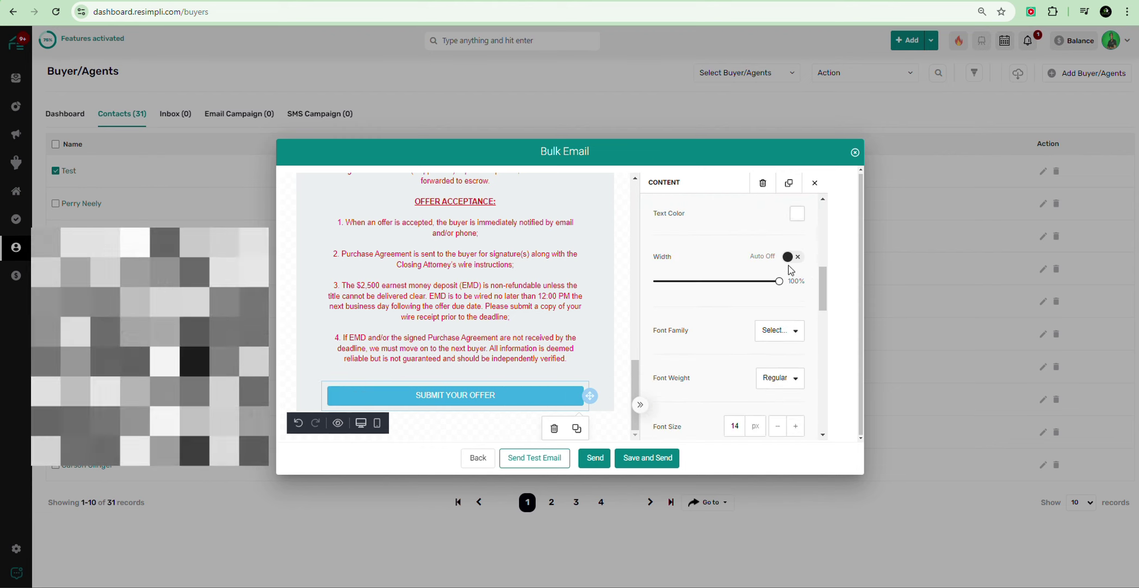
Step: Compare the Click Here For Photos & Video button's width setting, returning to the SUBMIT YOUR OFFER label
scroll(503, 388, up, 8)
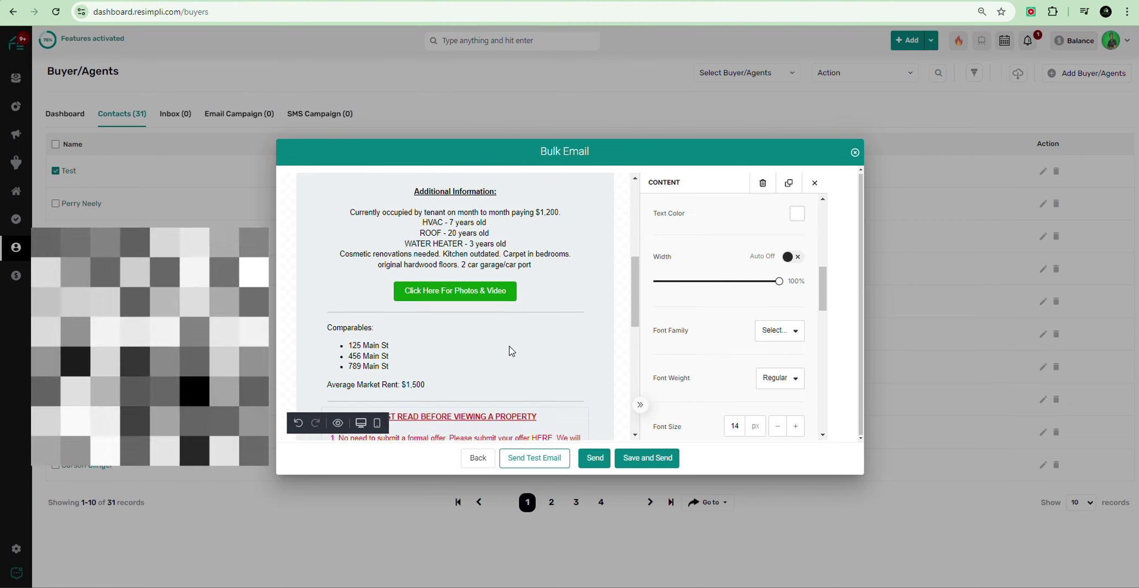
click(552, 325)
scroll(783, 337, down, 5)
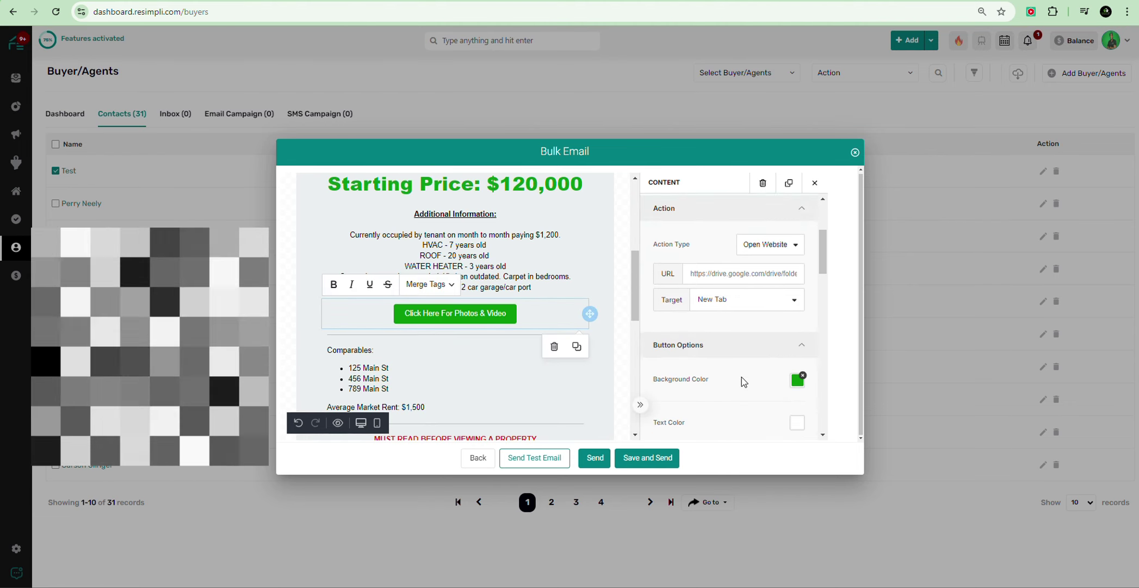
click(792, 256)
click(795, 257)
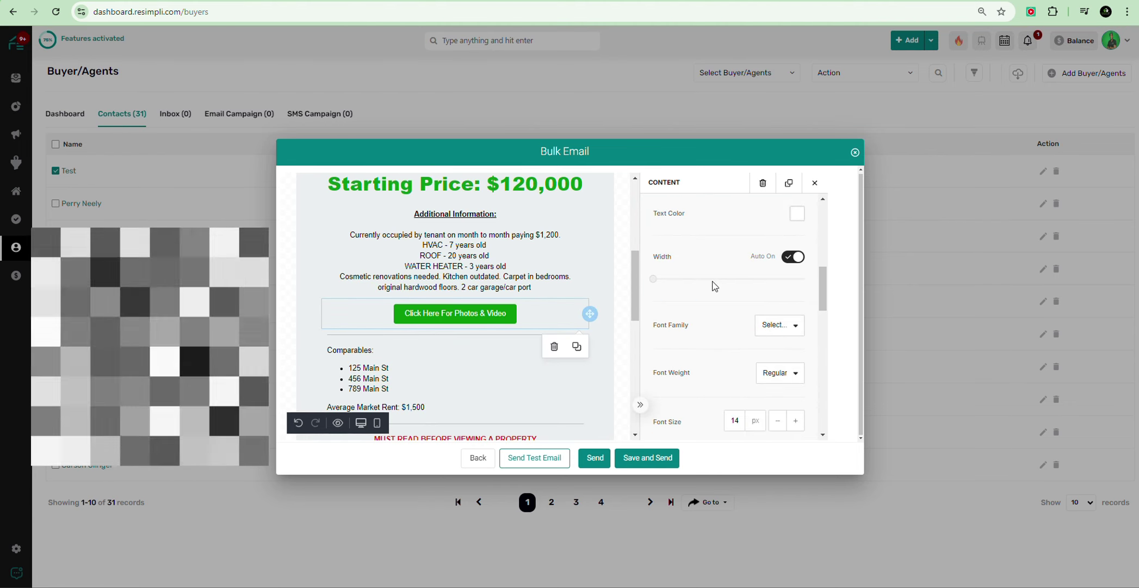
scroll(579, 277, down, 8)
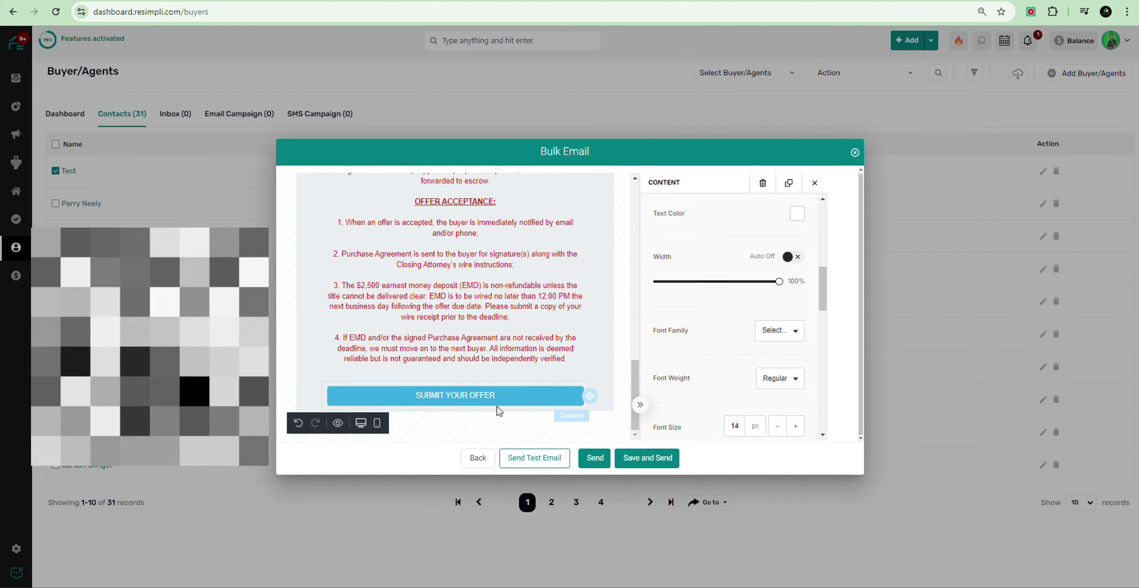
click(451, 392)
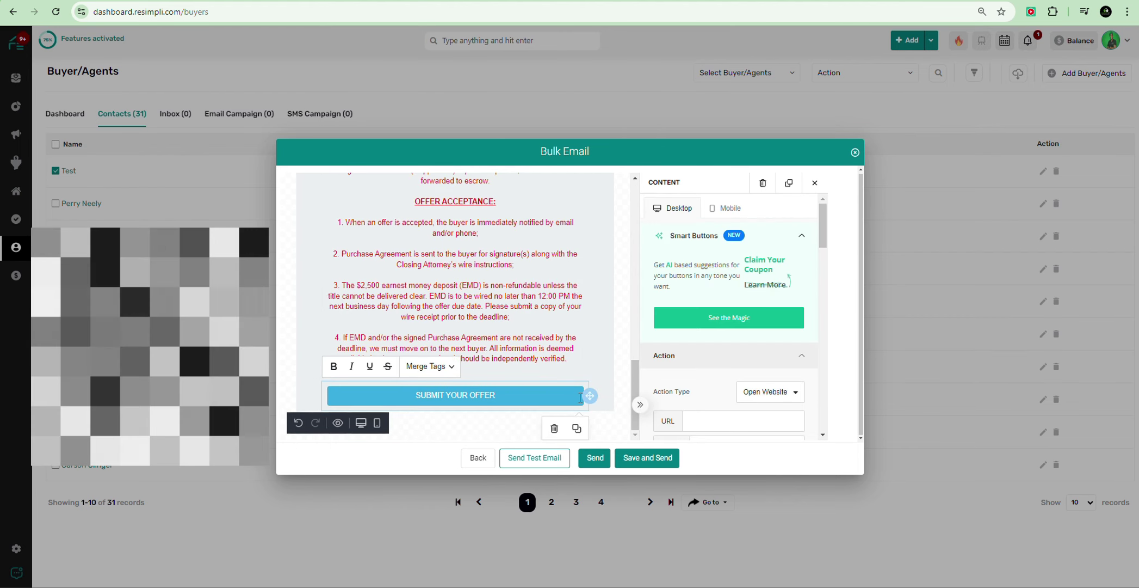
Step: End the label with '!' and make the button email the offers address with subject NEW CASH OFFER!
text(!)
scroll(770, 371, down, 2)
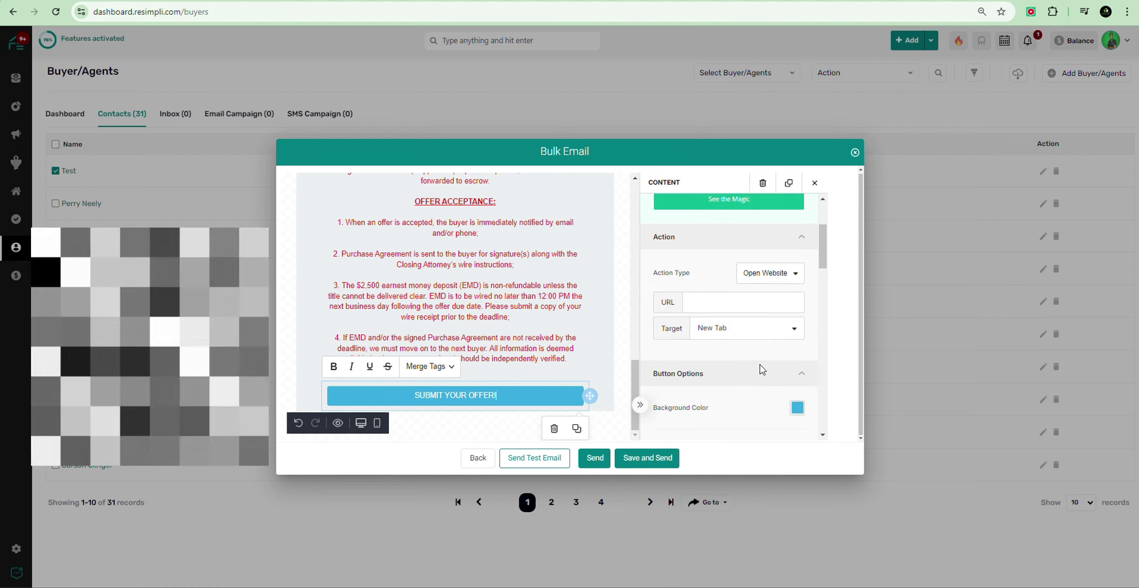
click(782, 274)
click(746, 320)
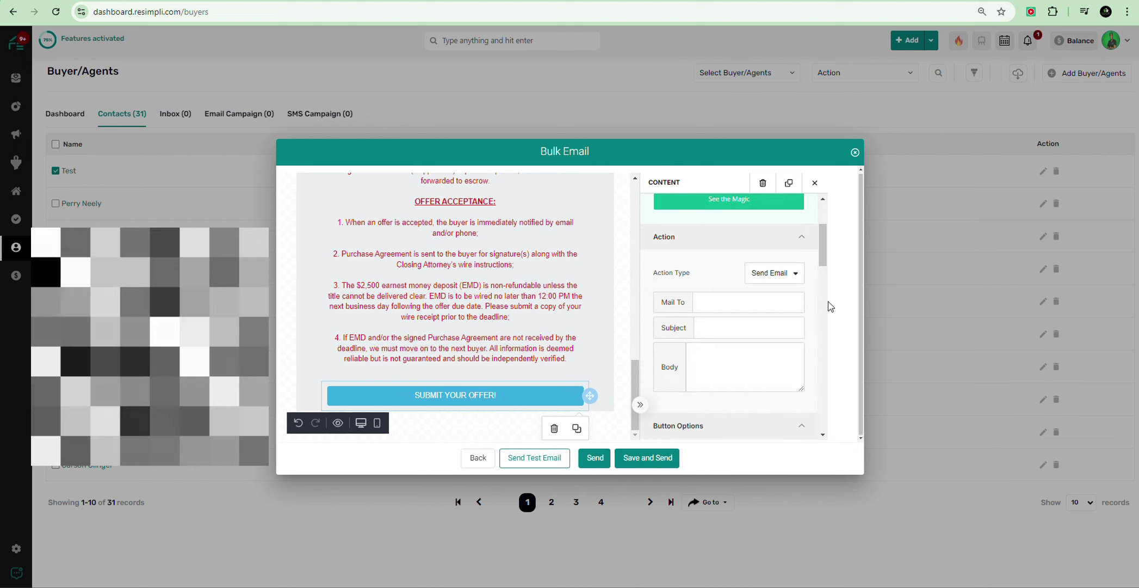
click(722, 302)
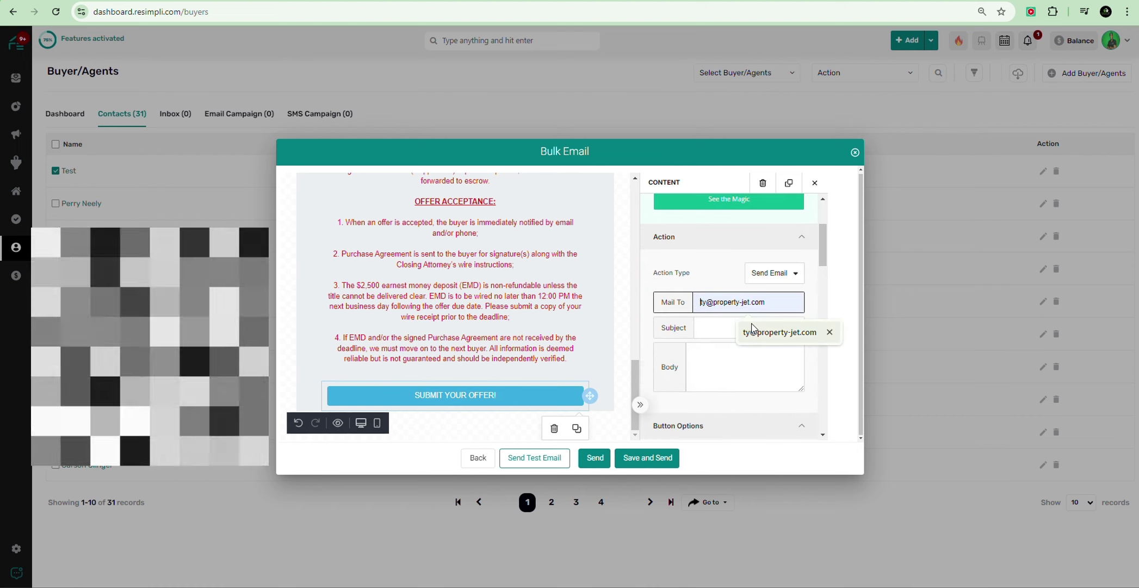
click(781, 334)
click(732, 326)
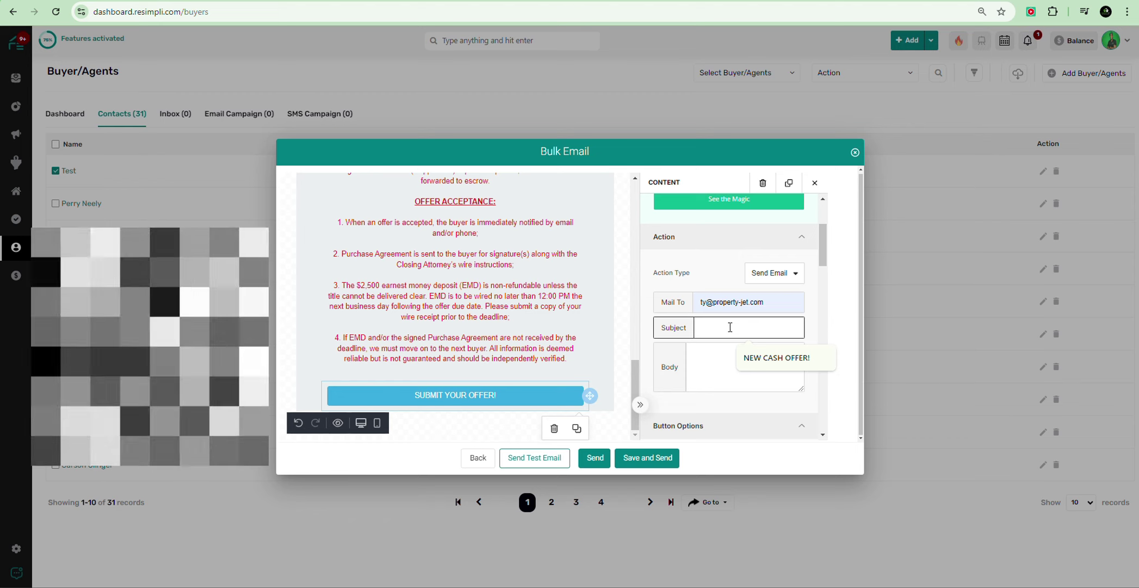
click(769, 360)
click(734, 365)
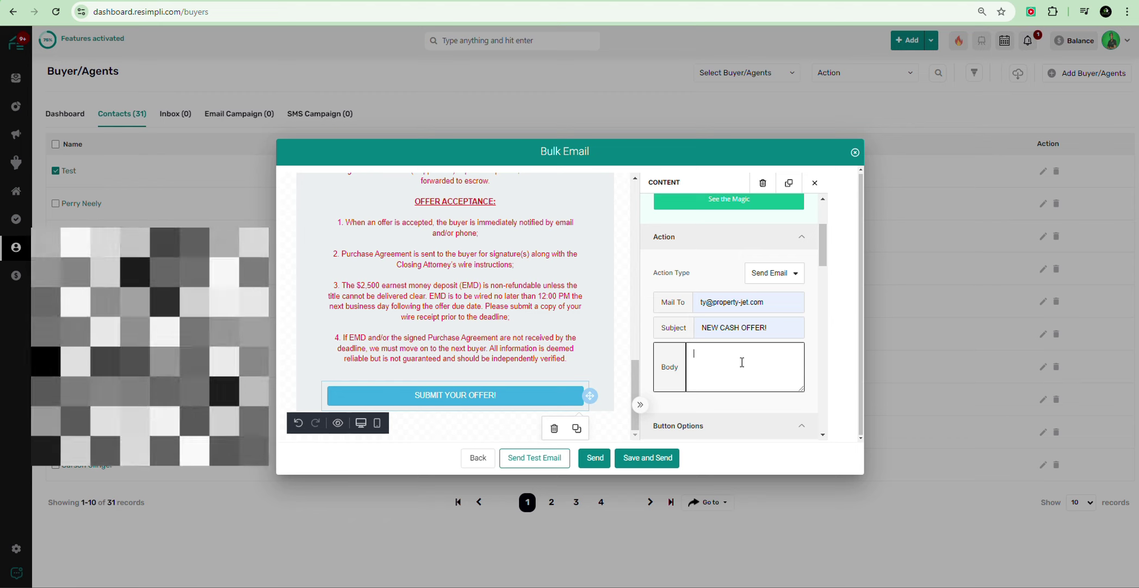
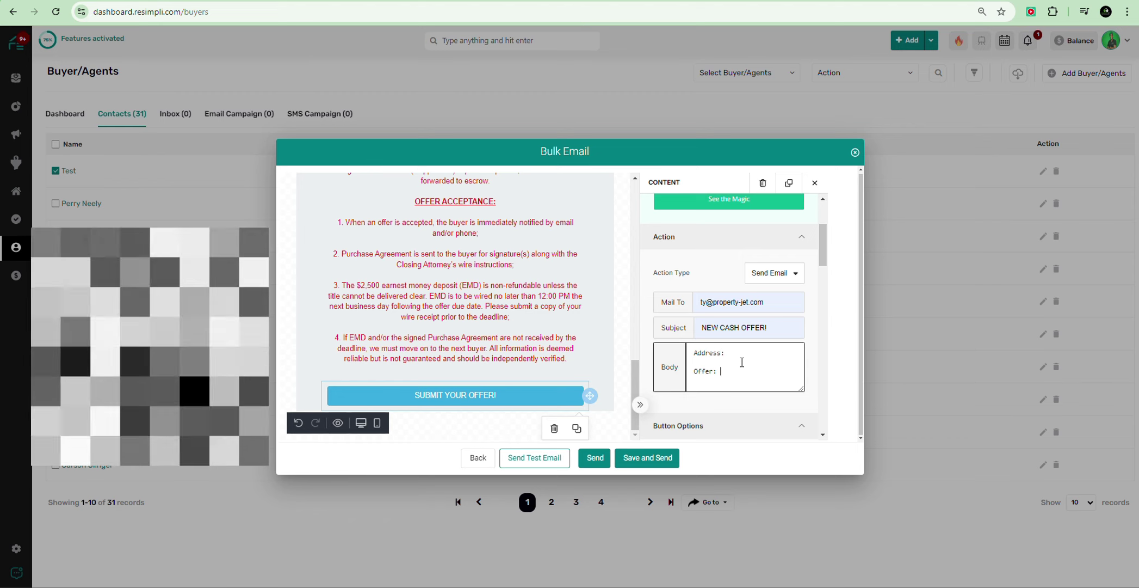
Step: Check the SUBMIT YOUR OFFER! button's reply email Body, with its Address and Offer lines
scroll(670, 326, down, 3)
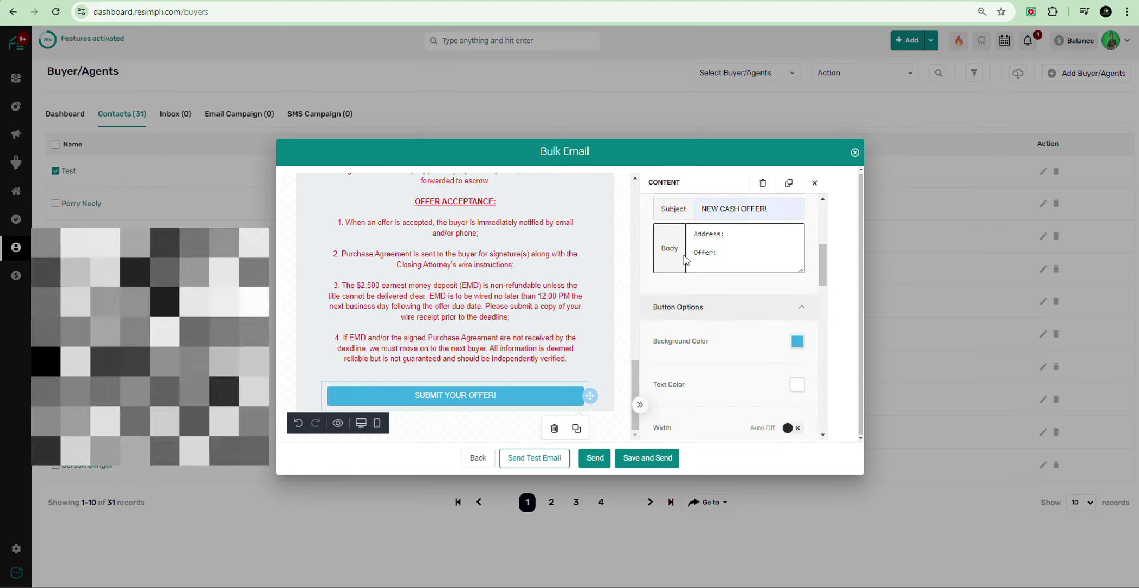
scroll(707, 269, up, 1)
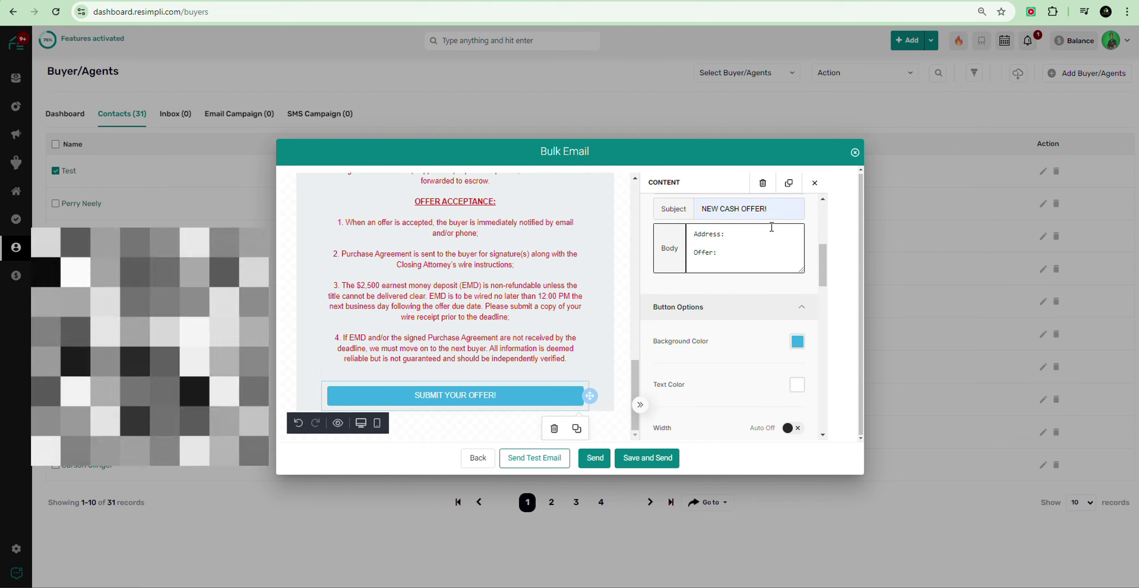
scroll(771, 227, up, 2)
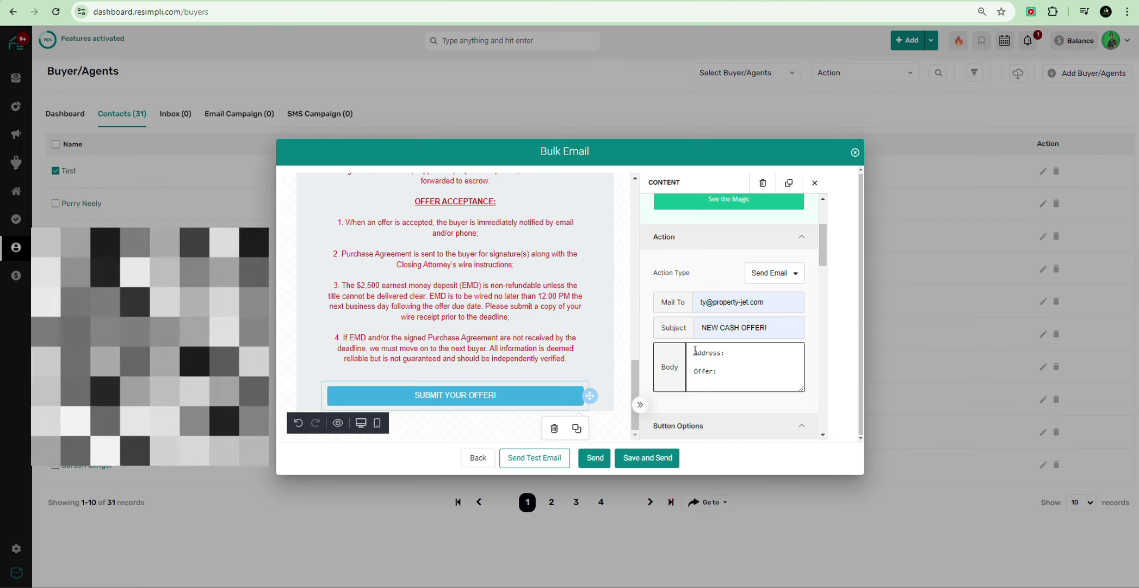
scroll(726, 375, down, 1)
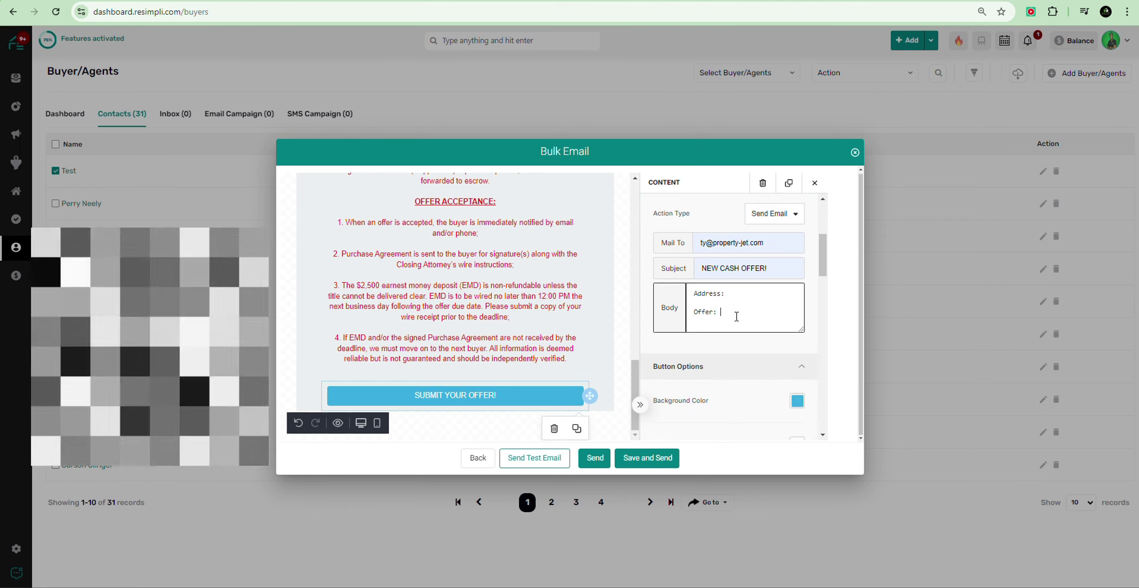
scroll(736, 316, down, 5)
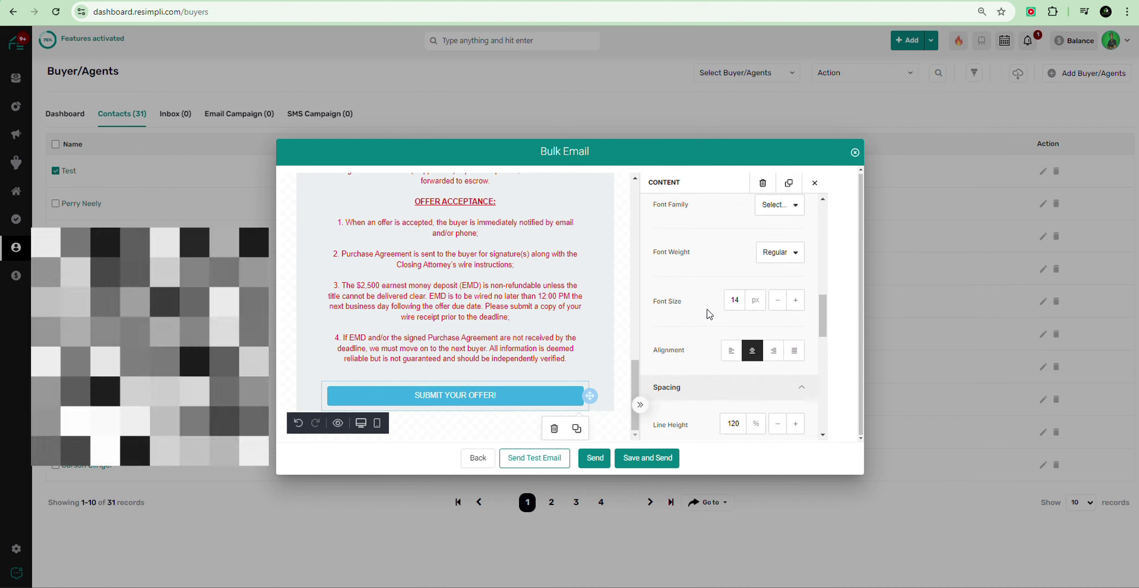
scroll(723, 293, up, 5)
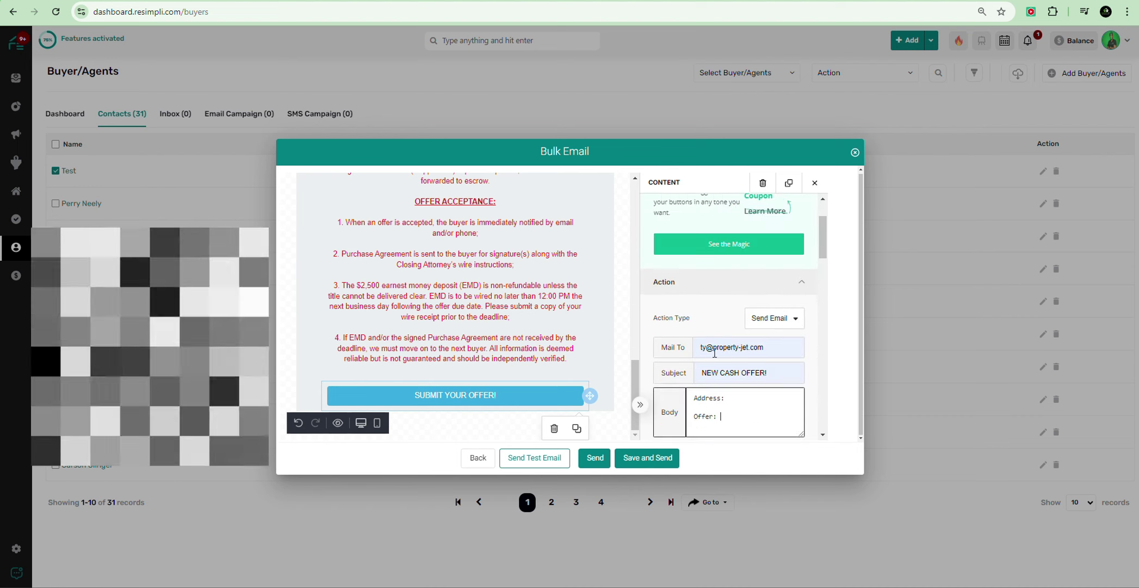
click(721, 311)
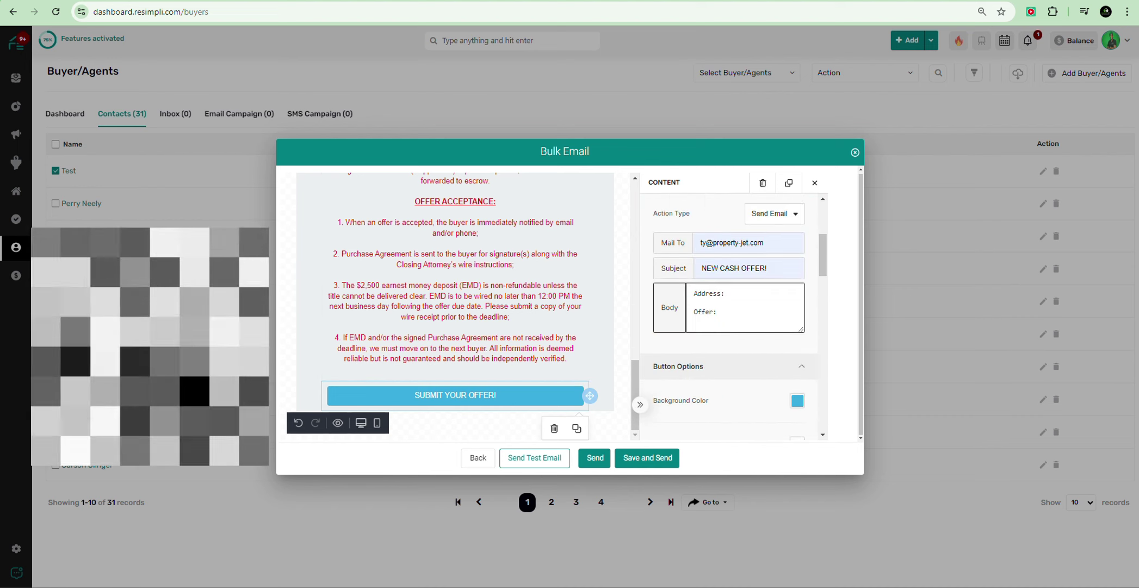
click(613, 347)
click(627, 335)
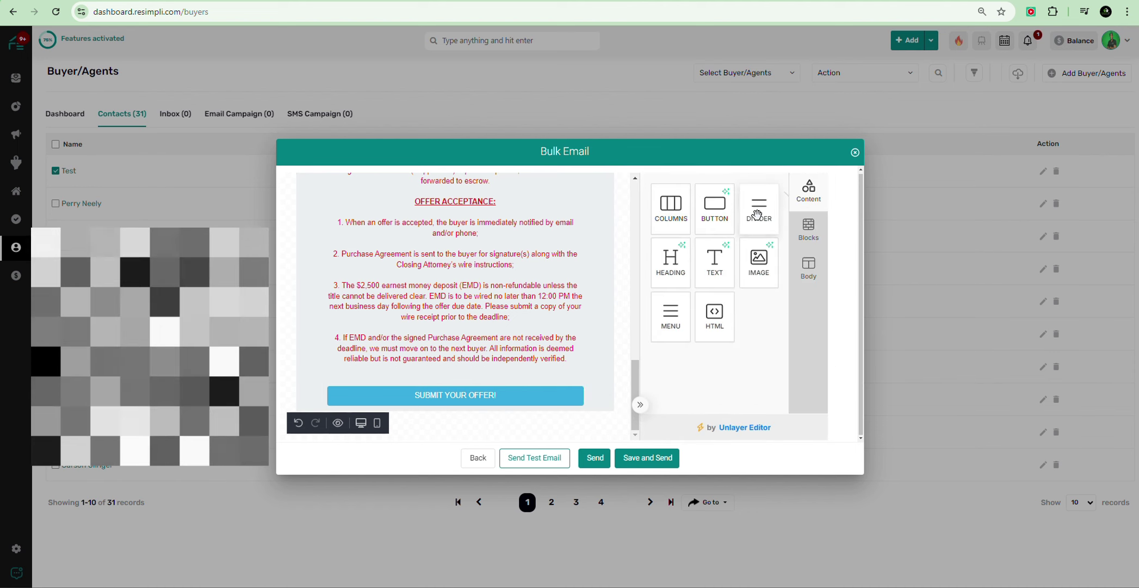
Step: Place a divider under the SUBMIT YOUR OFFER! button and raise its font size to 39 px
drag(759, 210, 535, 405)
scroll(543, 317, down, 1)
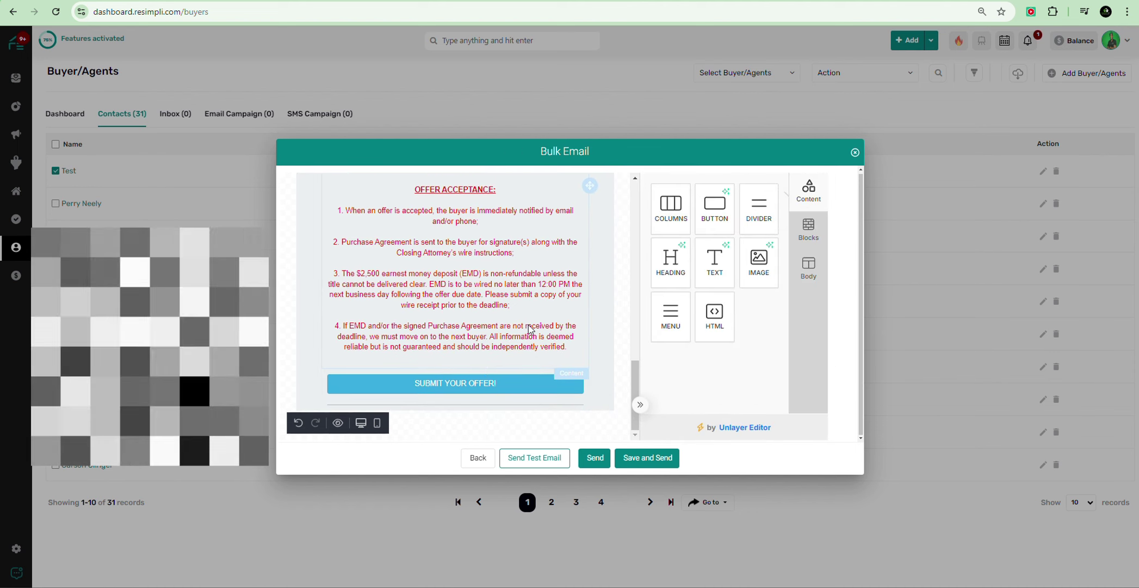
click(502, 384)
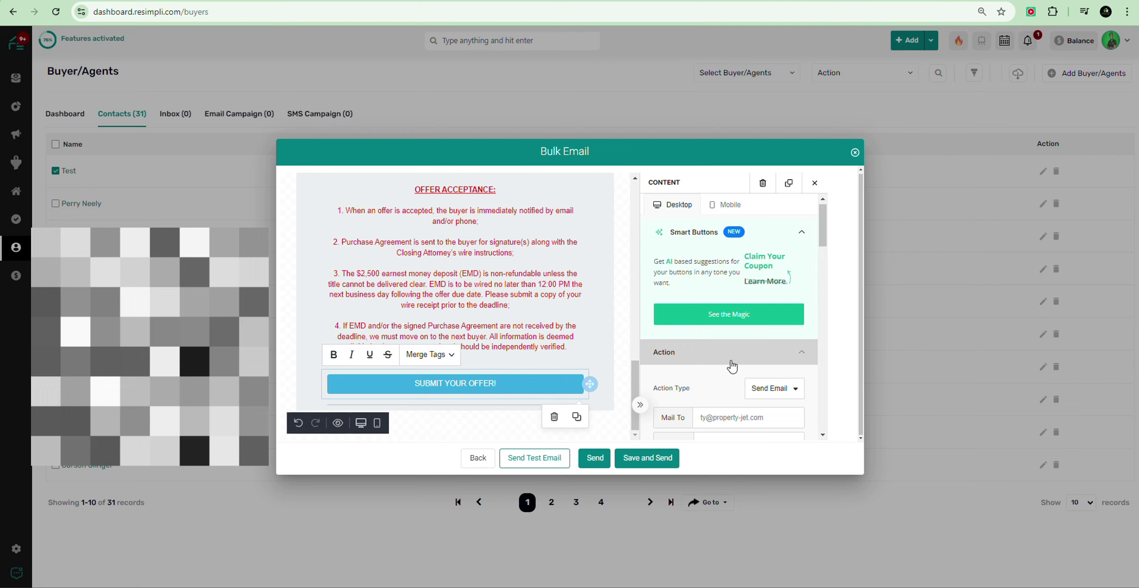
scroll(732, 365, down, 4)
scroll(732, 366, down, 3)
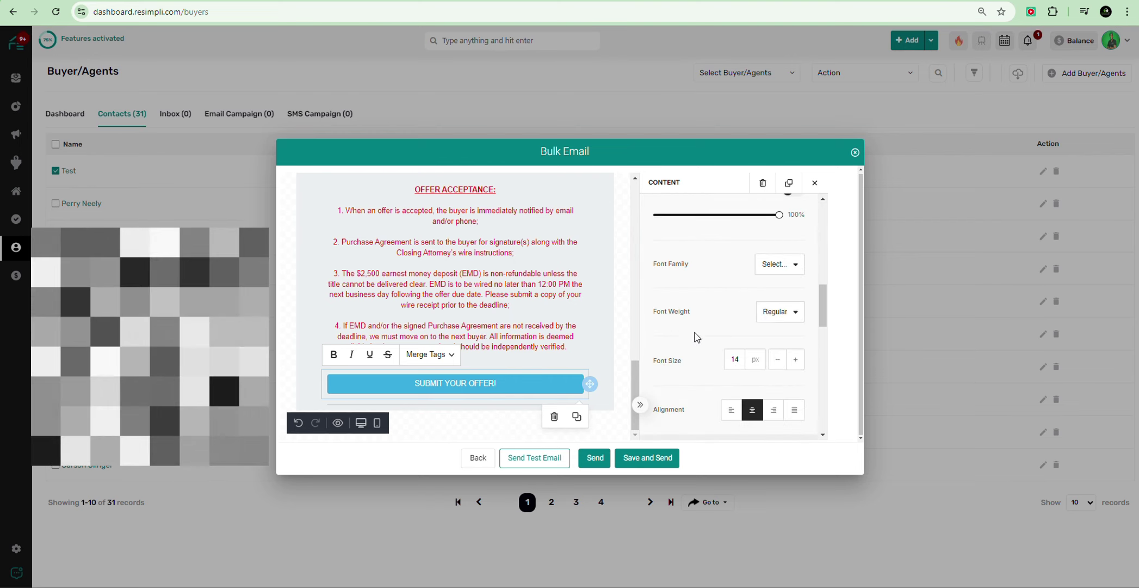
click(796, 360)
click(796, 359)
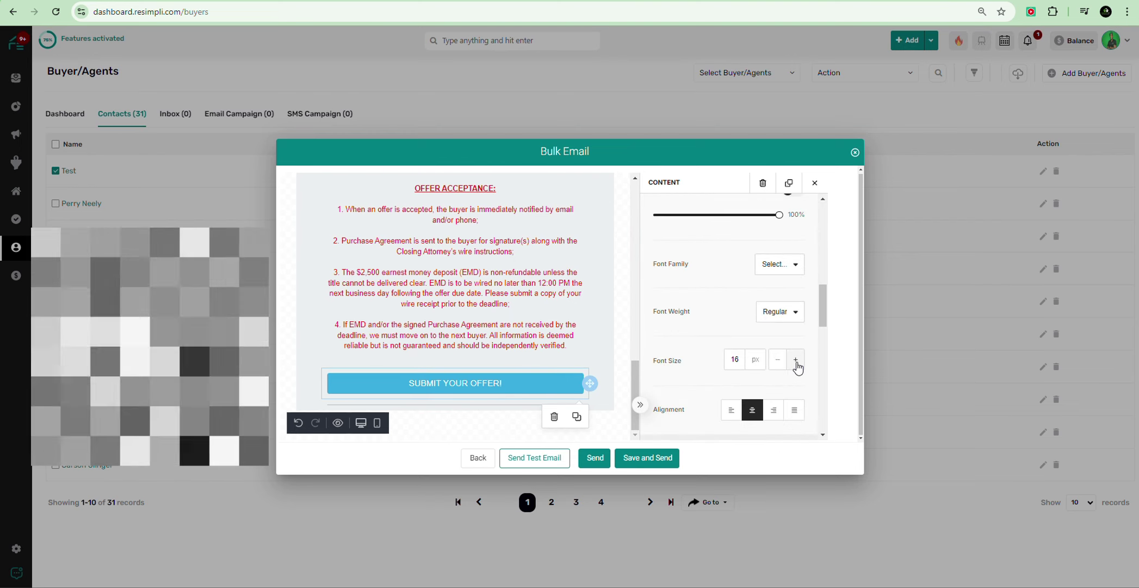
click(796, 361)
click(796, 362)
click(796, 362)
click(796, 361)
click(796, 362)
click(796, 363)
click(796, 363)
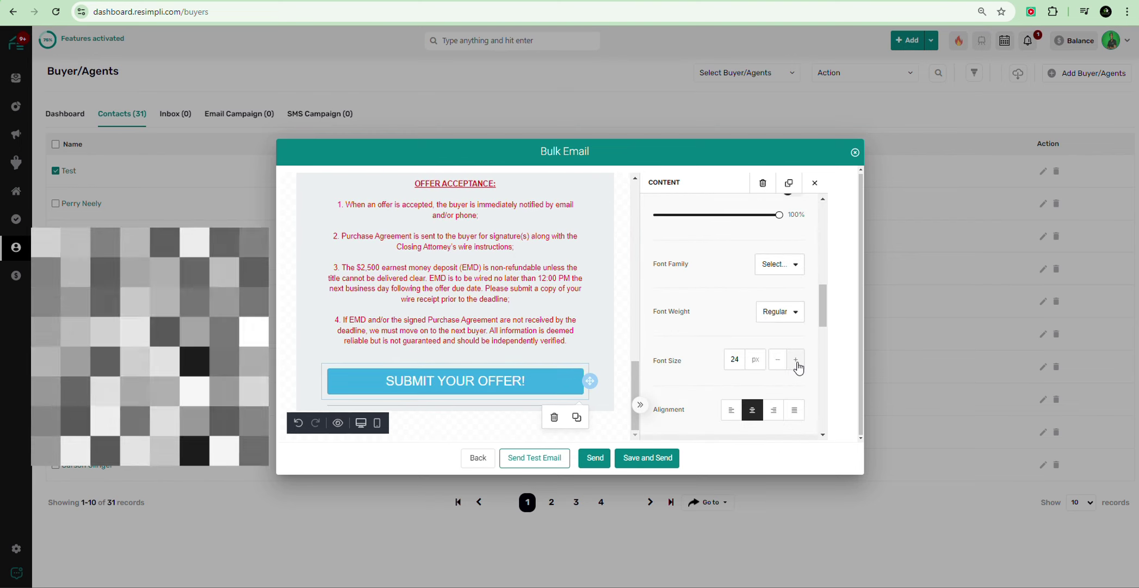
click(797, 363)
click(797, 364)
click(797, 364)
click(796, 364)
click(796, 363)
click(796, 364)
click(797, 364)
click(797, 363)
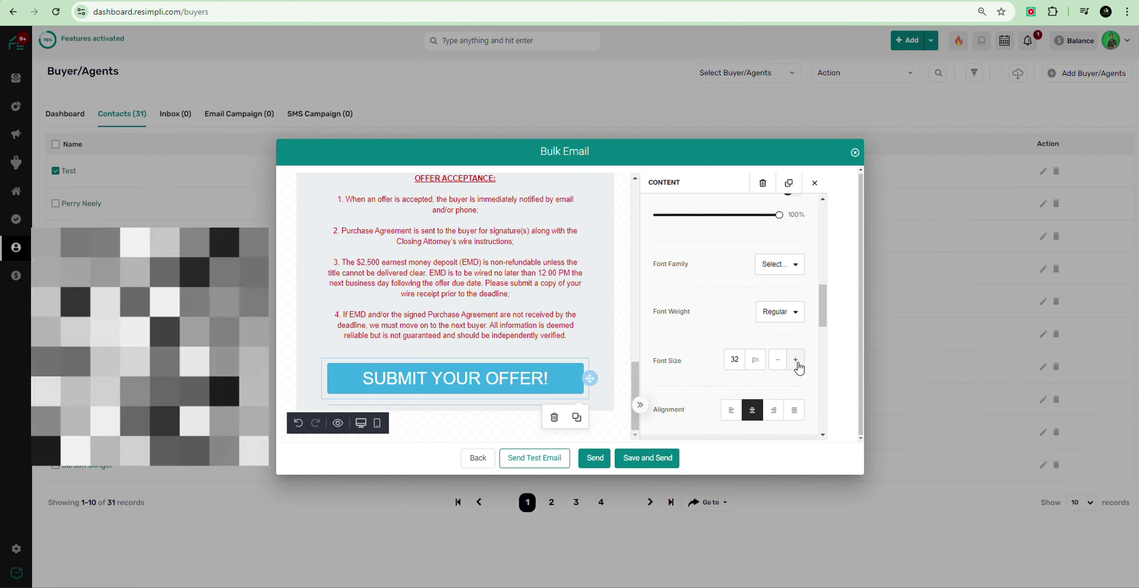
click(797, 363)
click(796, 363)
click(797, 363)
click(796, 364)
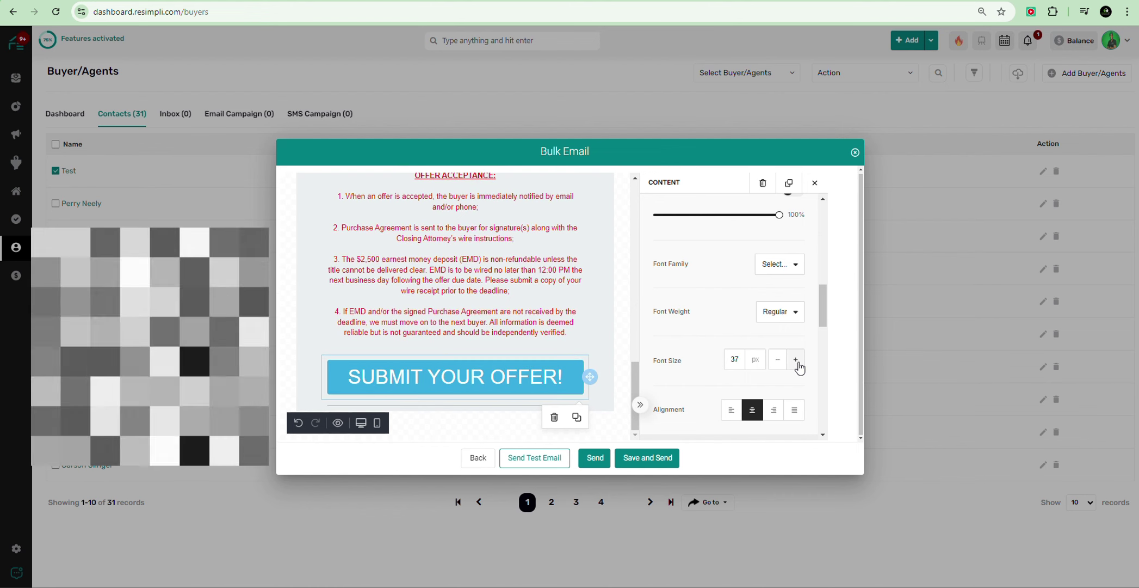
click(797, 363)
click(796, 364)
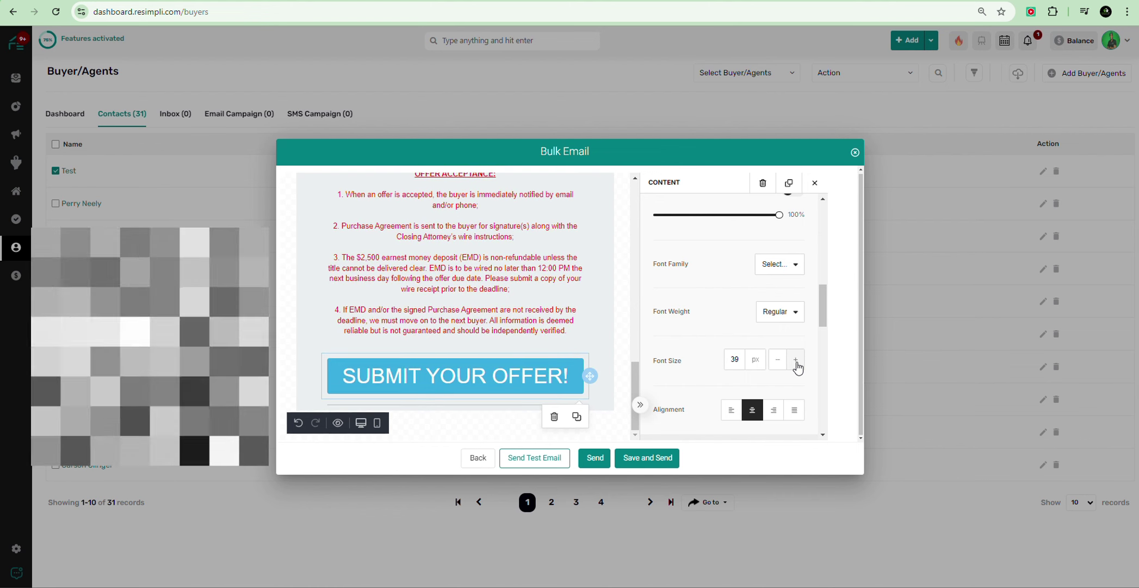
scroll(471, 326, up, 10)
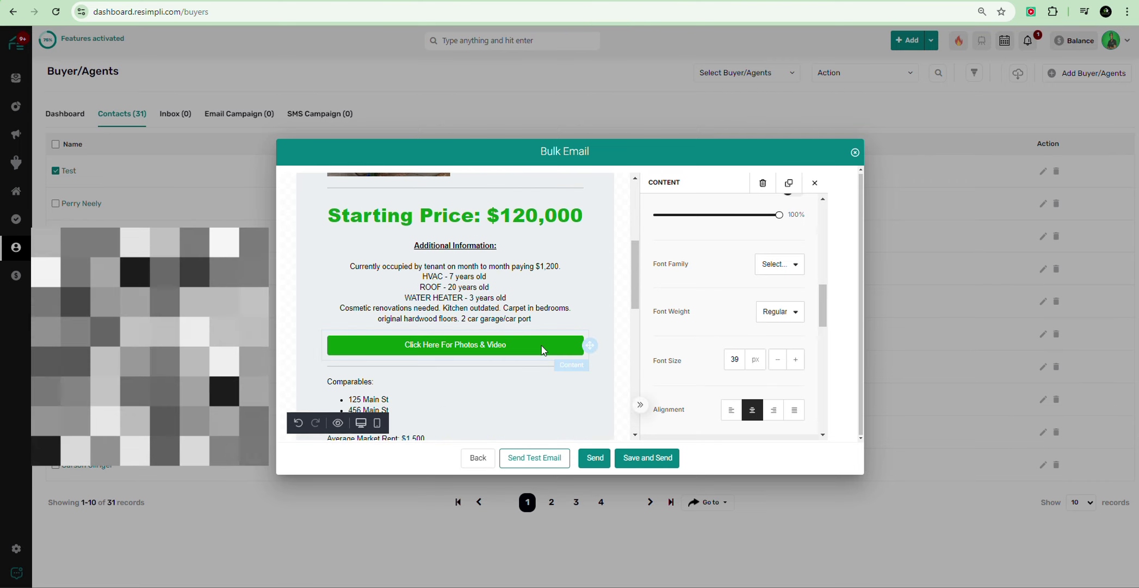
Step: Resize the Click Here For Photos & Video button text to 22 px
click(517, 345)
scroll(778, 381, down, 6)
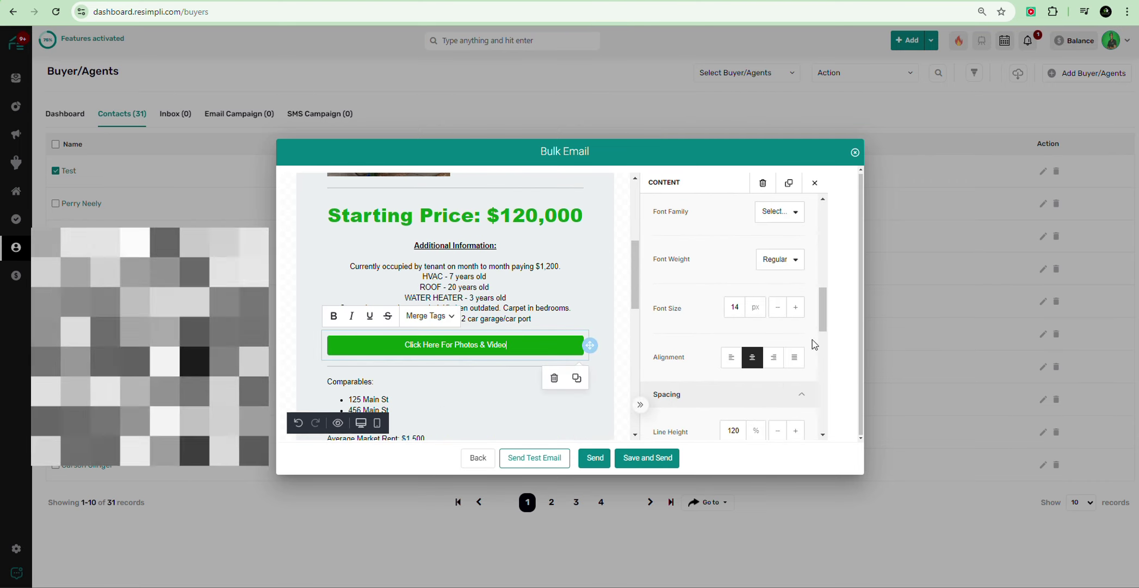
scroll(798, 344, down, 2)
scroll(796, 343, up, 2)
click(796, 310)
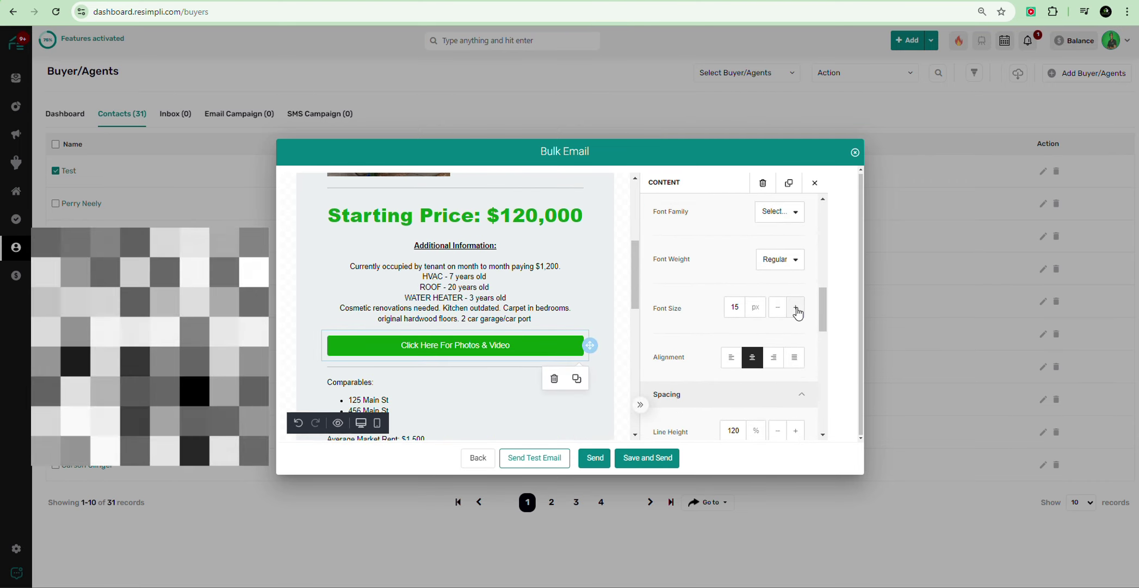
click(796, 307)
click(796, 308)
click(796, 308)
click(796, 308)
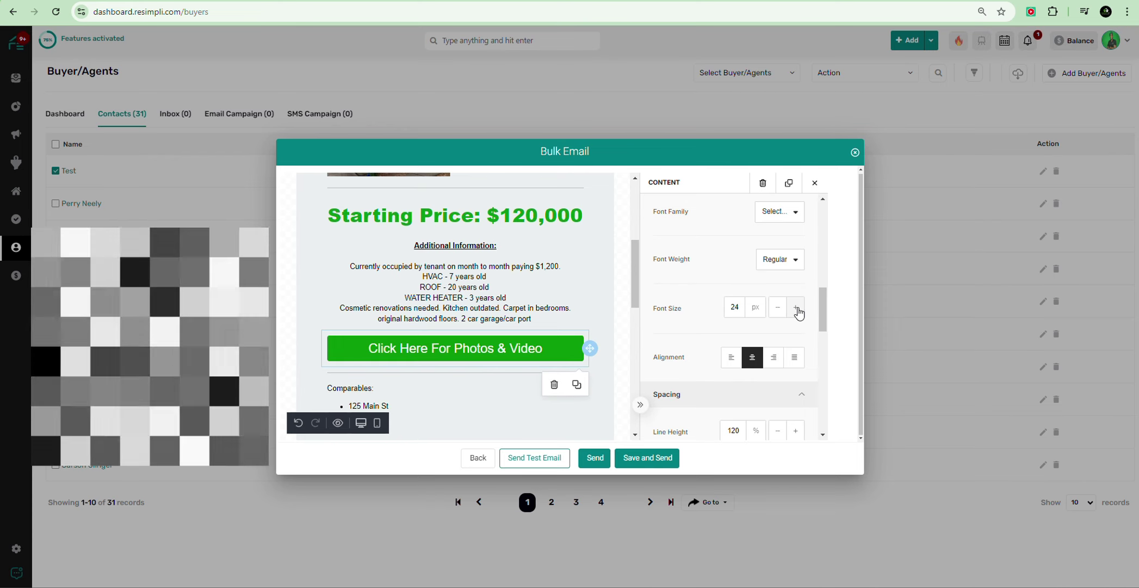
scroll(372, 278, down, 2)
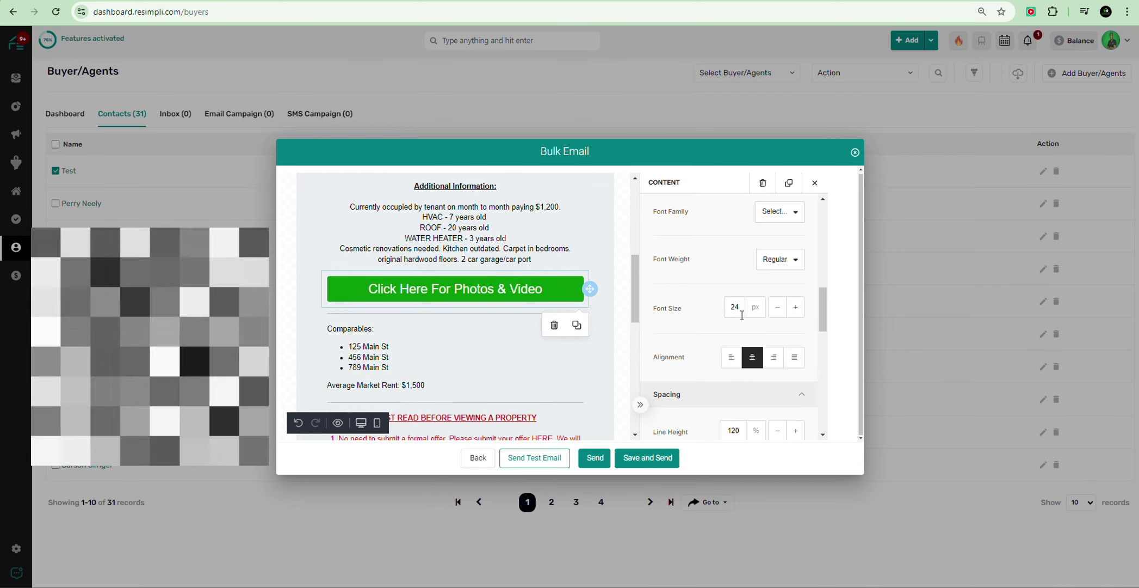
click(778, 308)
click(778, 308)
scroll(503, 323, down, 10)
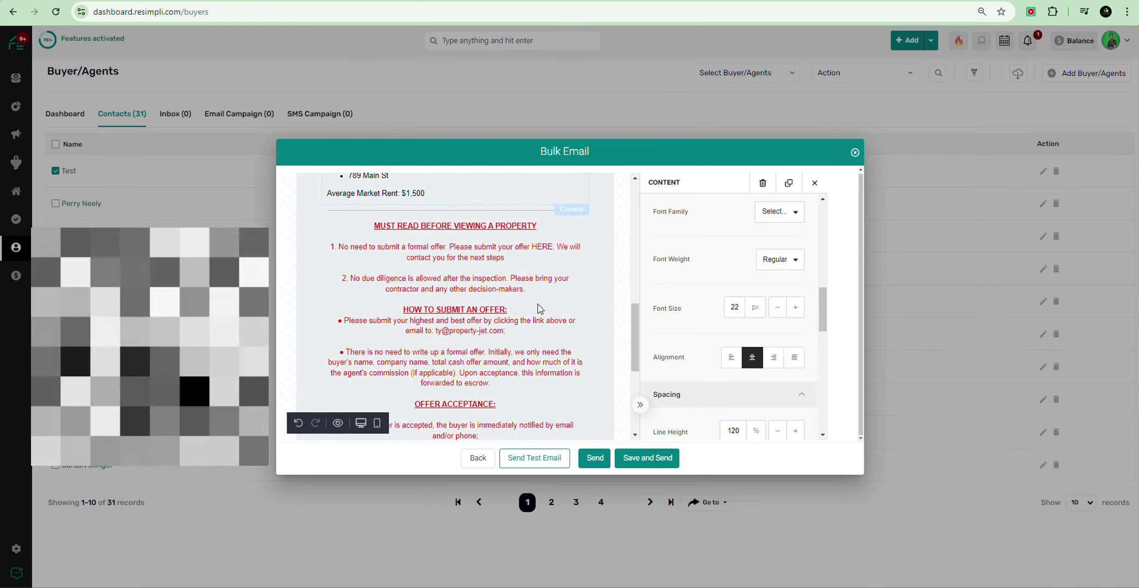
scroll(657, 313, up, 5)
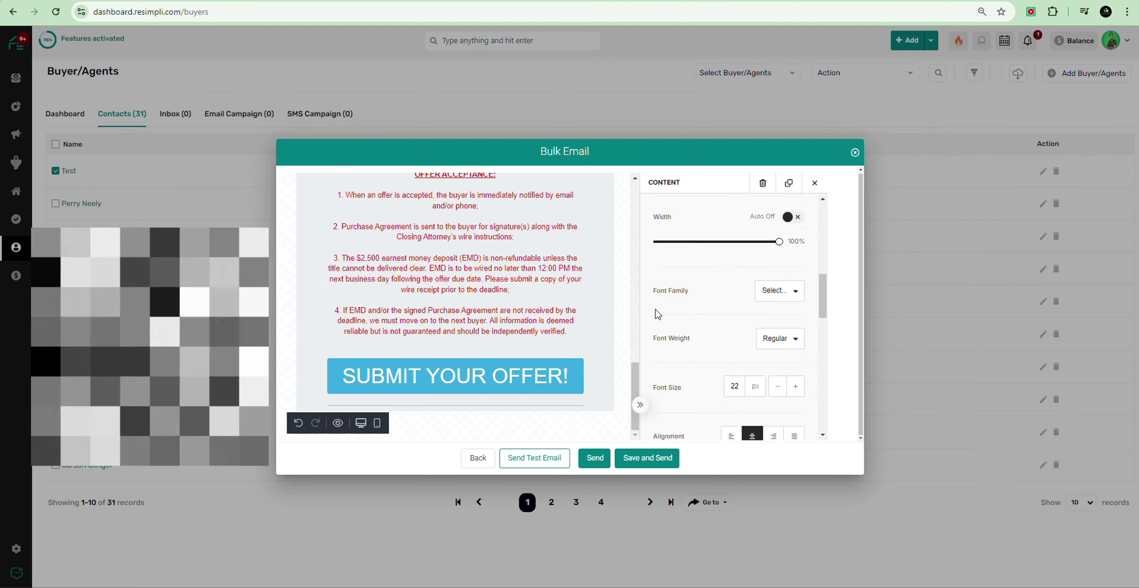
scroll(469, 287, up, 12)
scroll(473, 283, down, 3)
scroll(475, 284, down, 6)
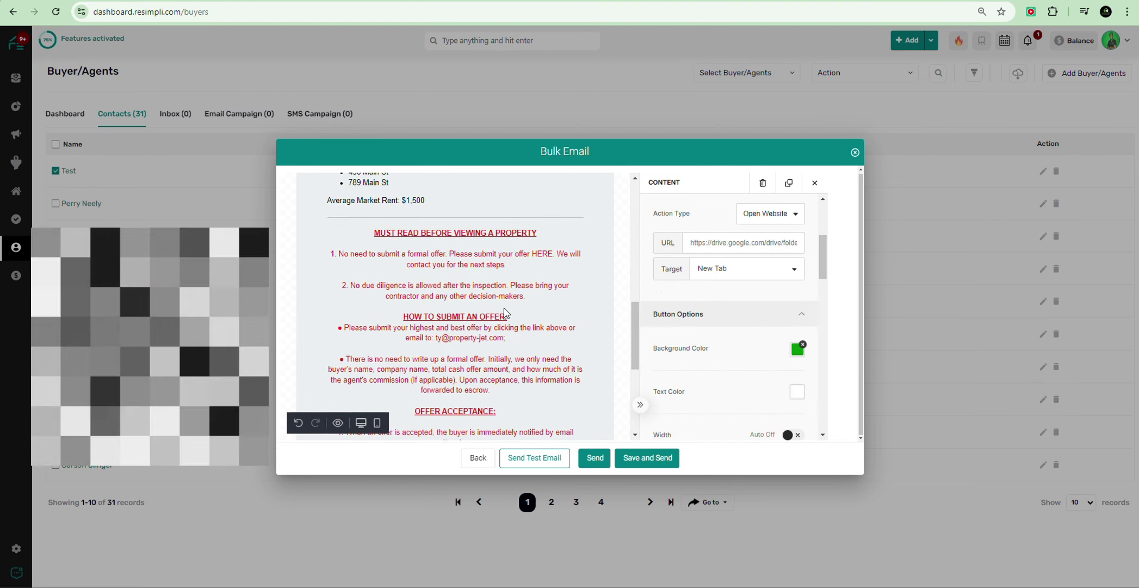
scroll(729, 272, up, 2)
scroll(631, 277, up, 15)
Step: Check the flyer's offer-acceptance section in the mobile-width preview
scroll(718, 237, up, 3)
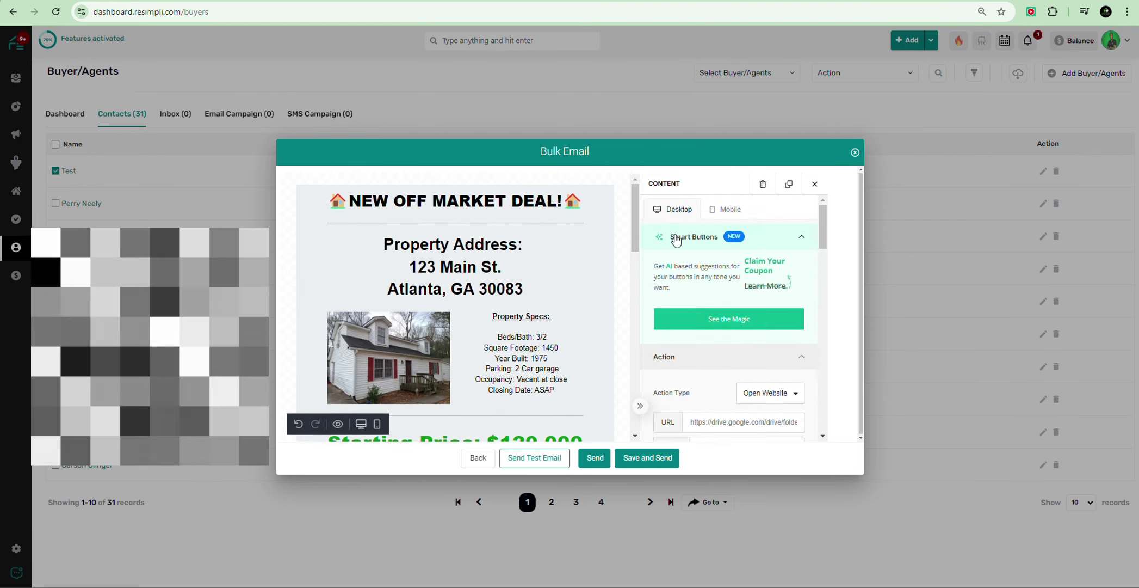
click(727, 212)
scroll(493, 269, down, 4)
scroll(492, 269, down, 15)
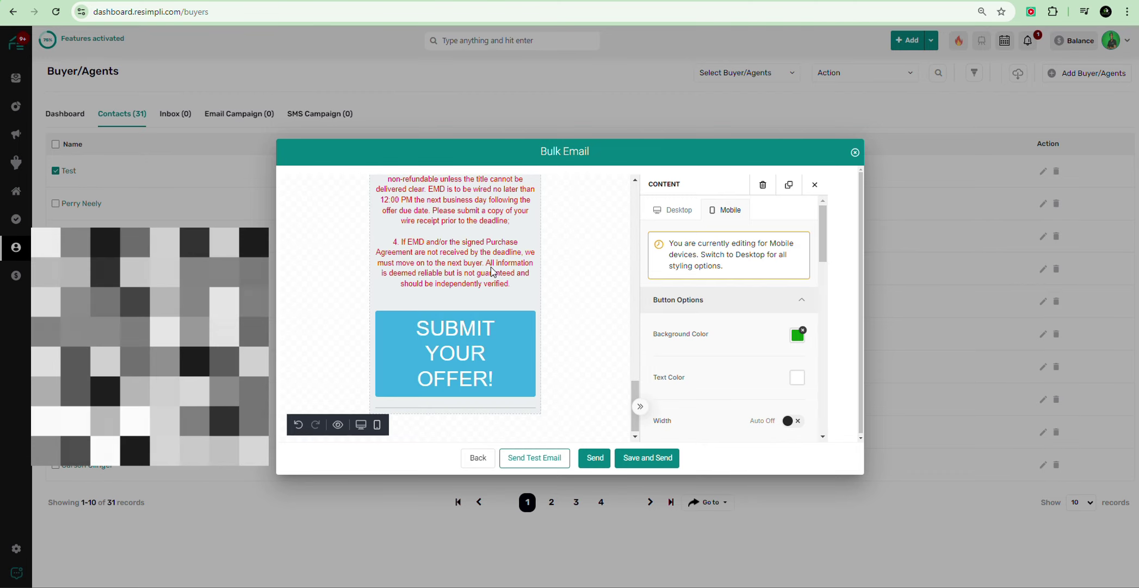
scroll(492, 270, up, 5)
scroll(495, 274, down, 5)
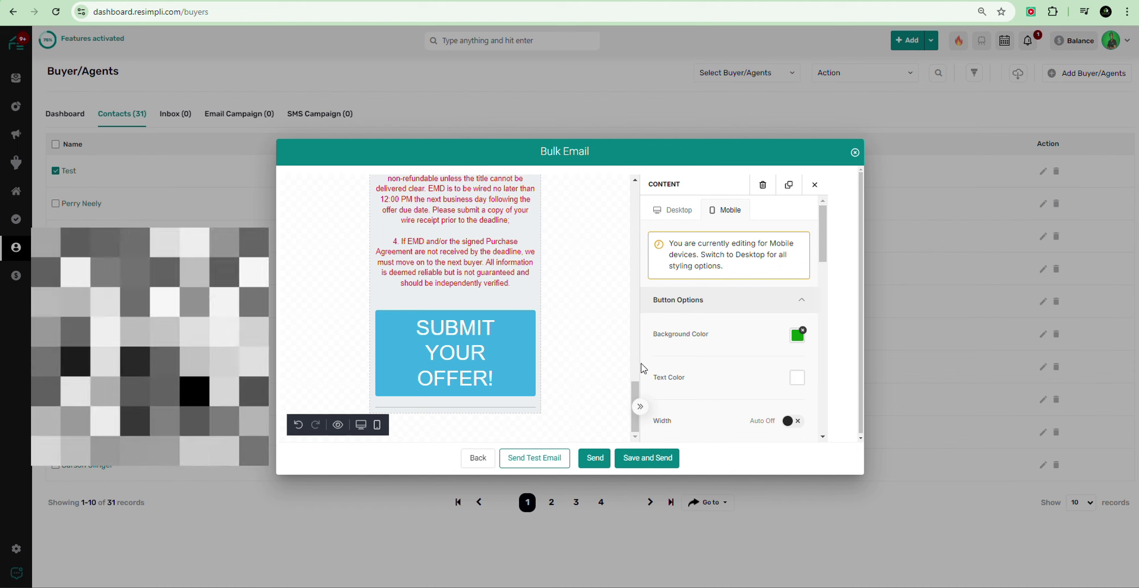
click(548, 239)
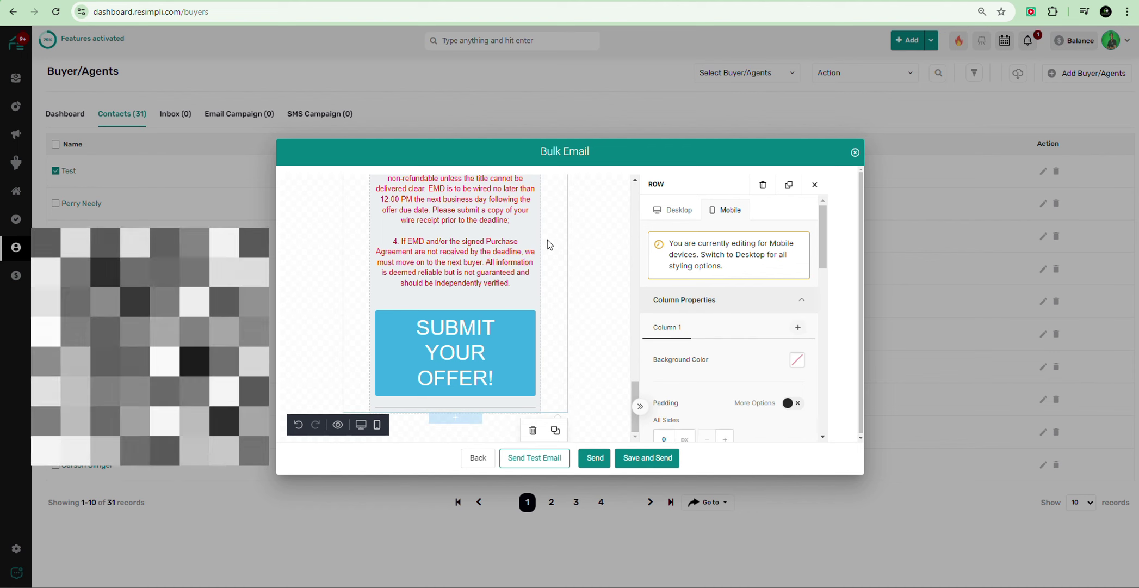
Step: Back at desktop width, select the row holding the SUBMIT YOUR OFFER! button
click(673, 209)
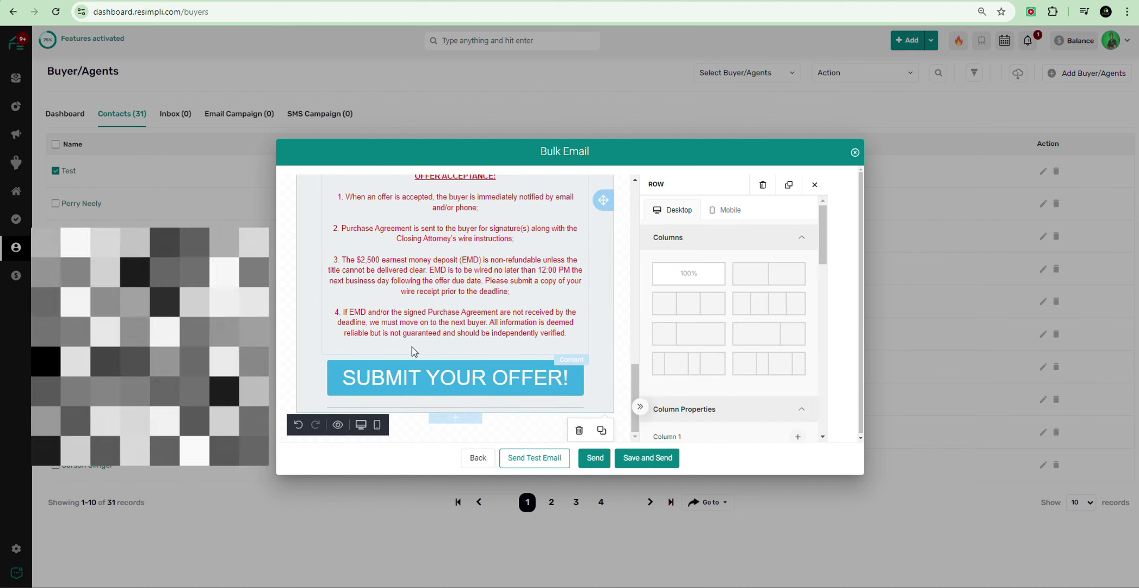
click(405, 341)
scroll(401, 337, down, 5)
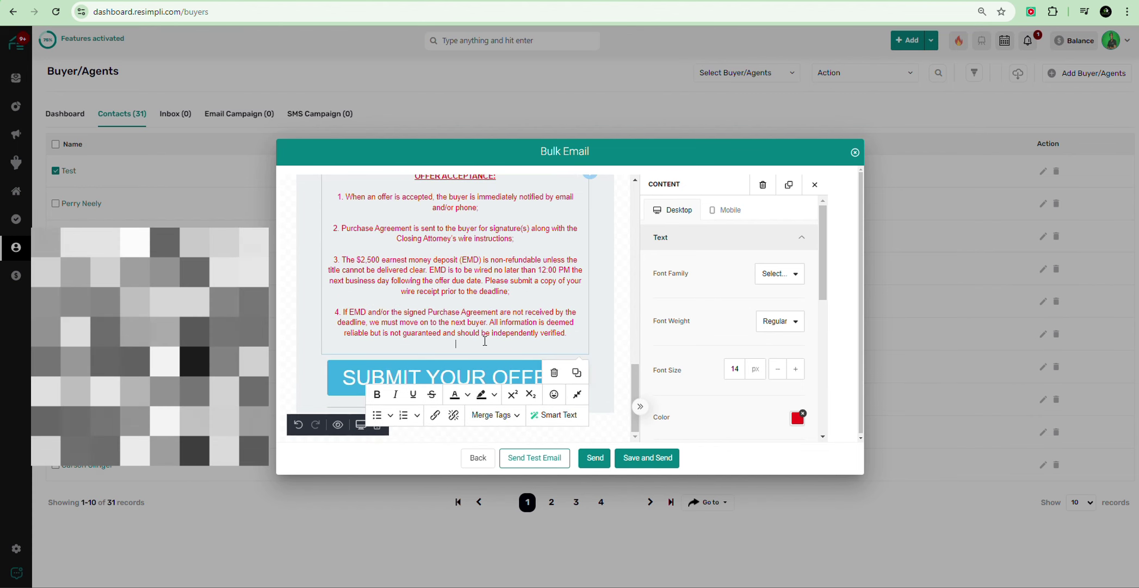
scroll(485, 340, up, 1)
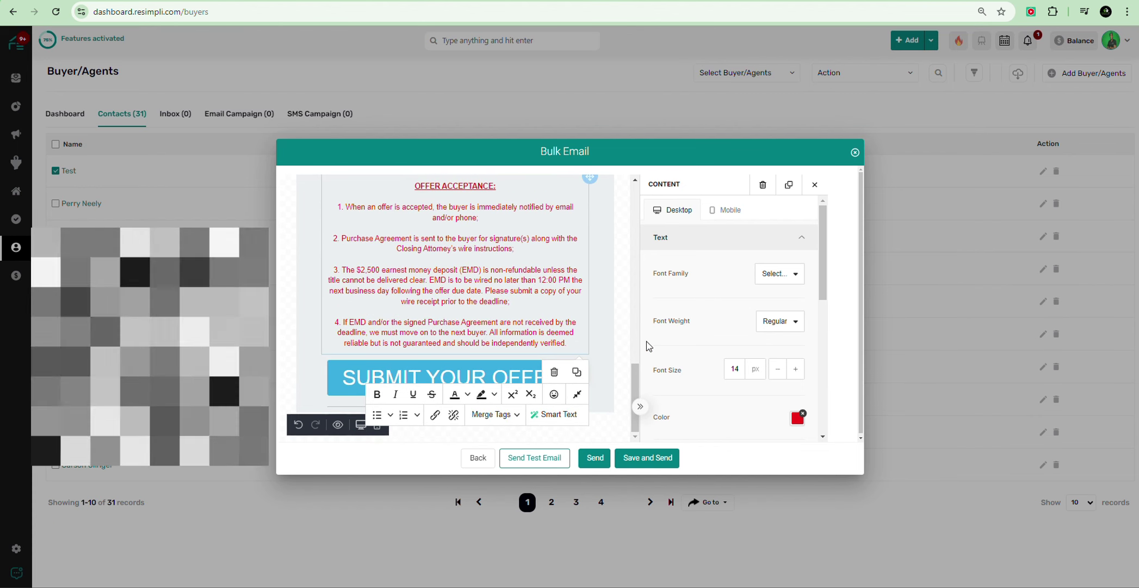
click(325, 393)
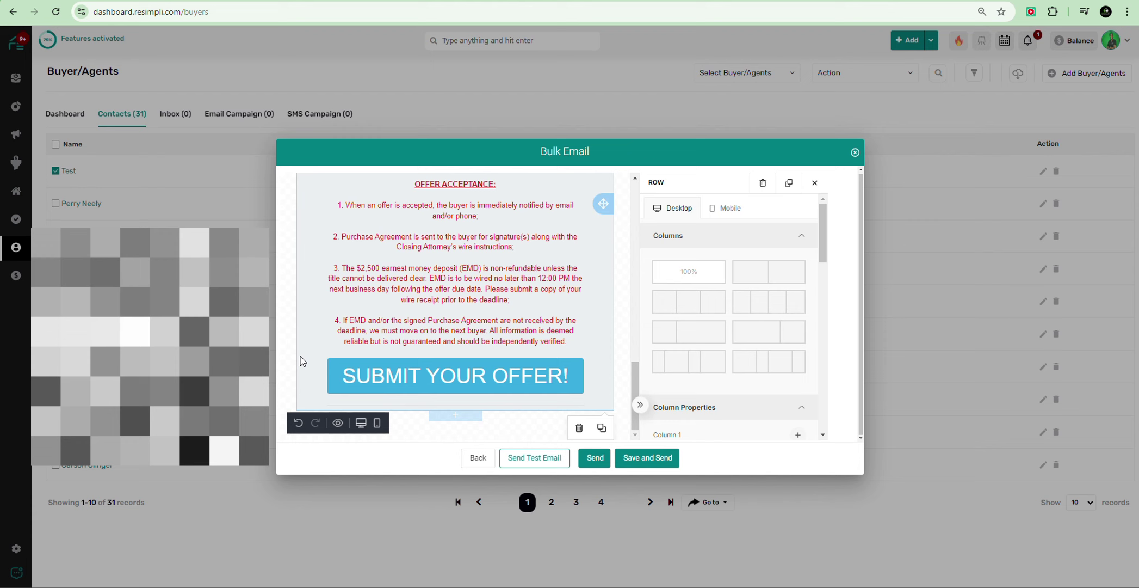
Step: Add a new row below the offer button with a text block holding the pasted contact details
click(458, 418)
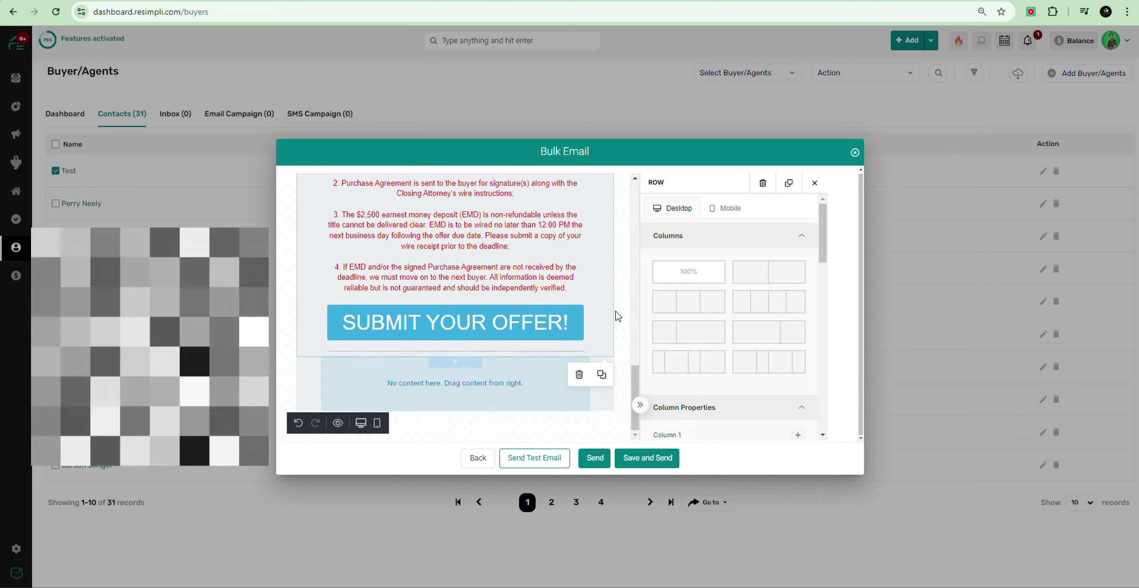
click(623, 277)
drag(709, 249, 497, 382)
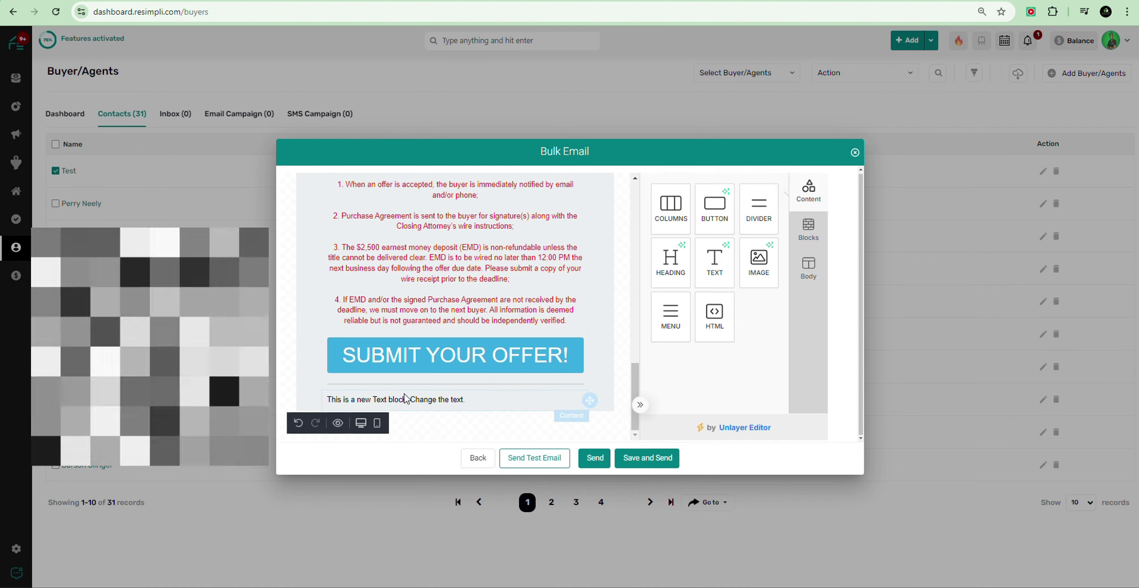
click(389, 399)
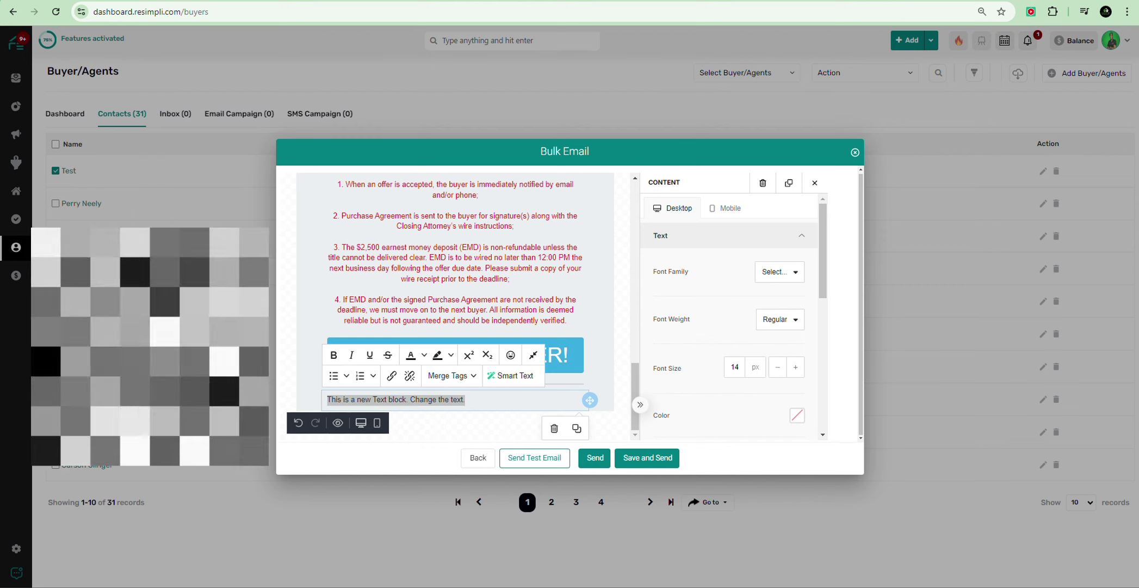
right_click(446, 403)
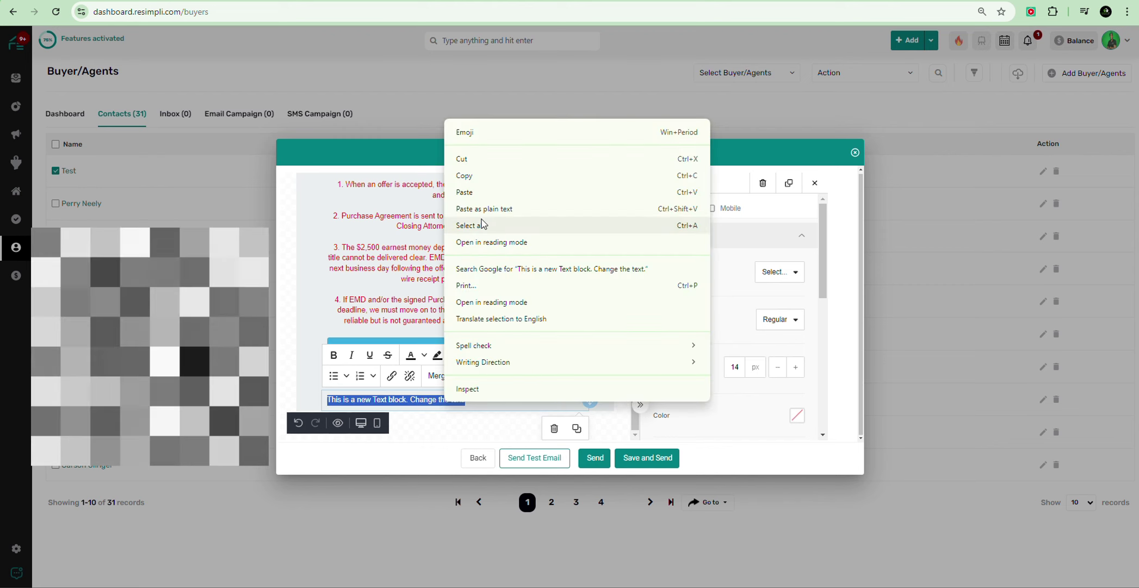
click(478, 196)
Step: Center-align the contact block's text
scroll(457, 399, down, 1)
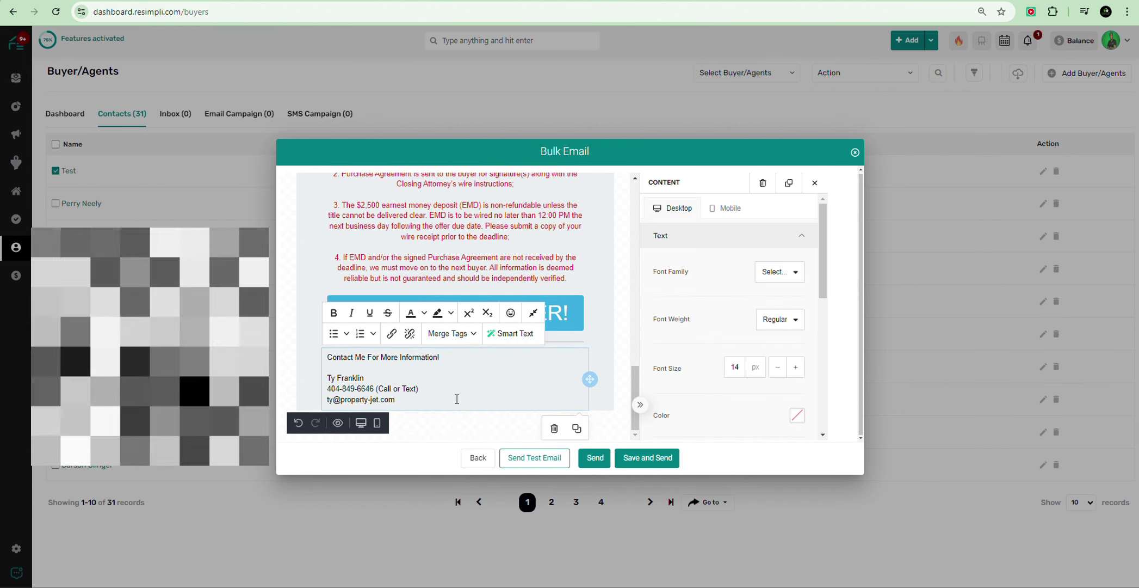
scroll(737, 339, down, 2)
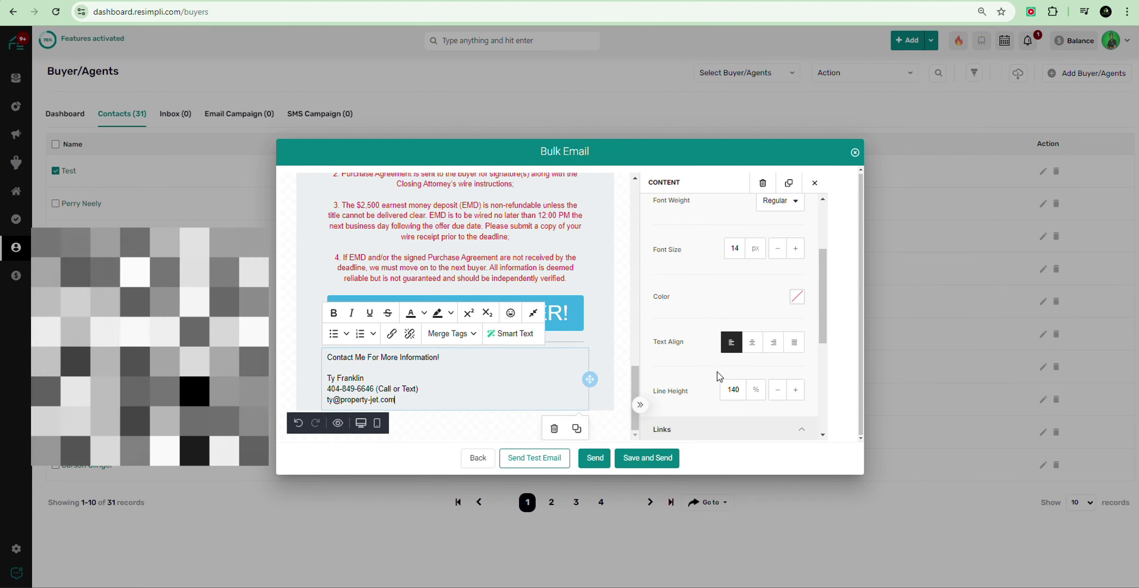
click(752, 342)
scroll(498, 366, up, 6)
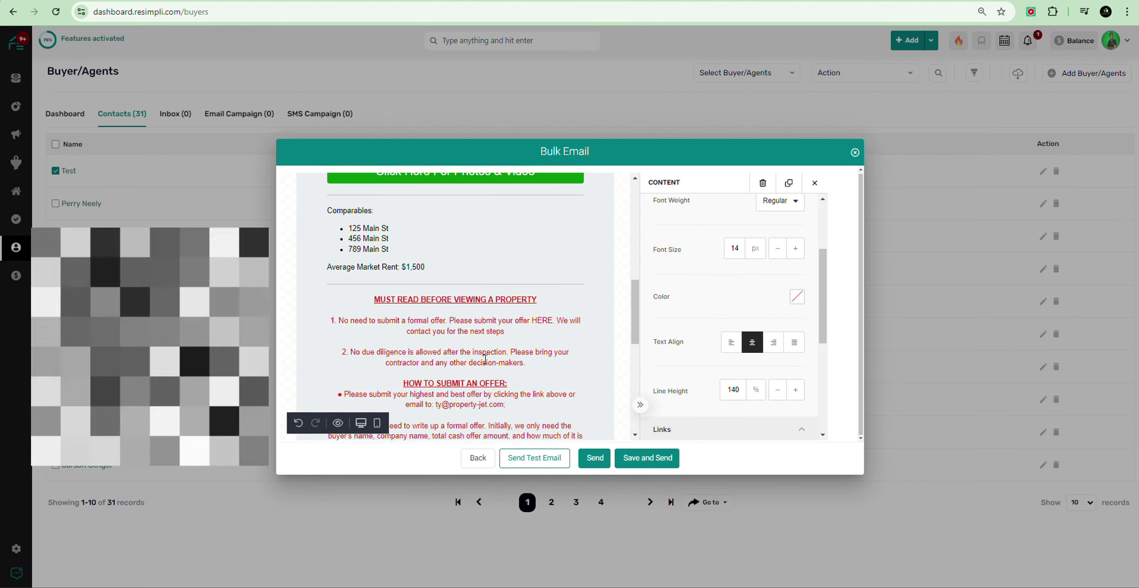
scroll(486, 359, up, 6)
scroll(485, 359, down, 6)
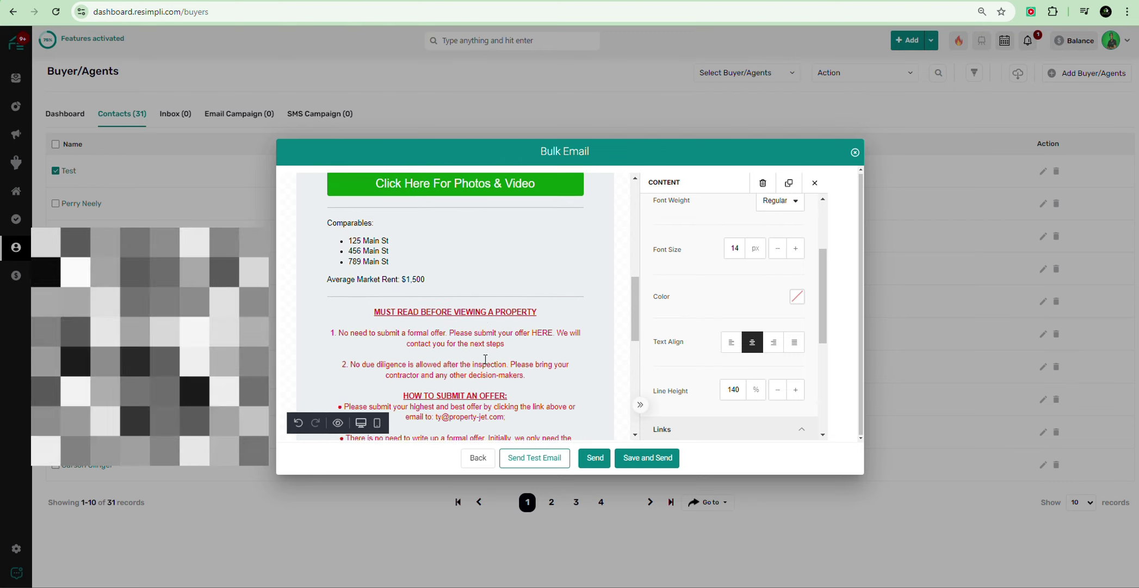
scroll(486, 359, up, 3)
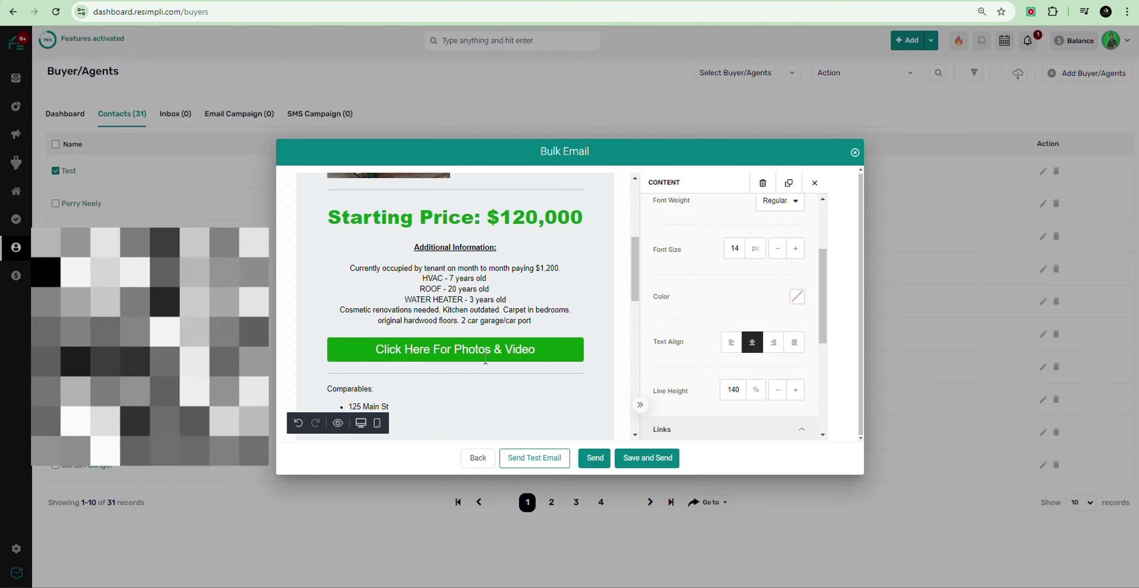
scroll(486, 359, down, 2)
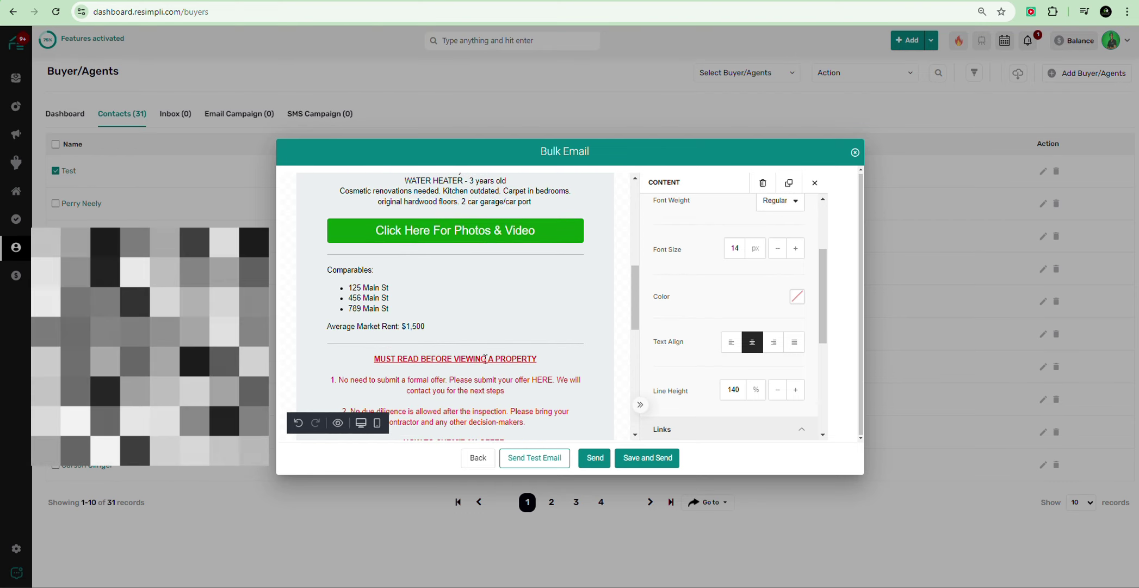
scroll(486, 356, up, 4)
scroll(428, 359, down, 3)
scroll(430, 360, up, 3)
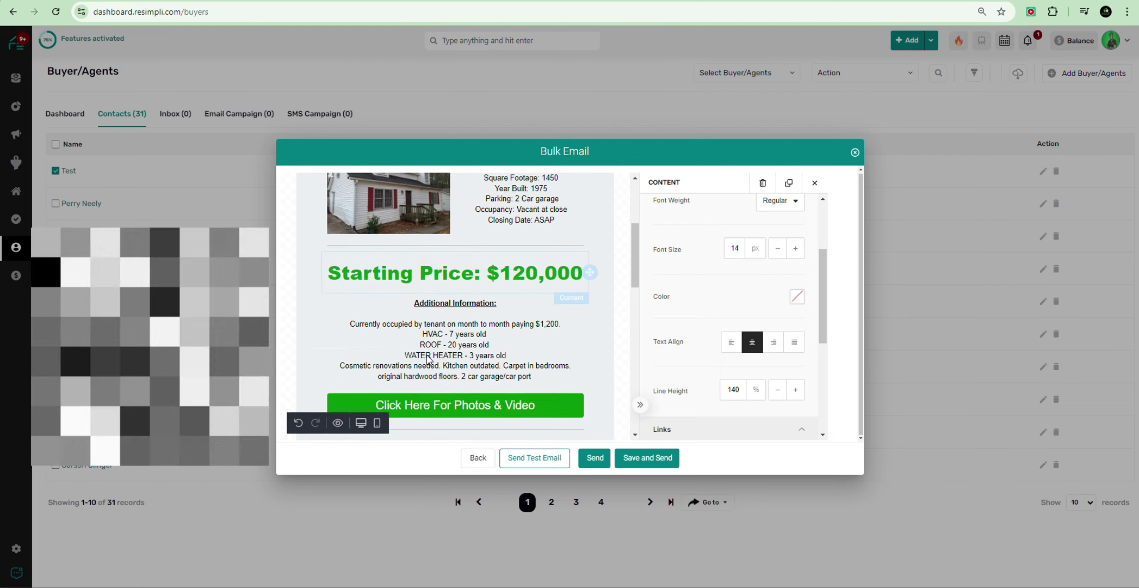
scroll(435, 362, down, 10)
scroll(447, 364, down, 4)
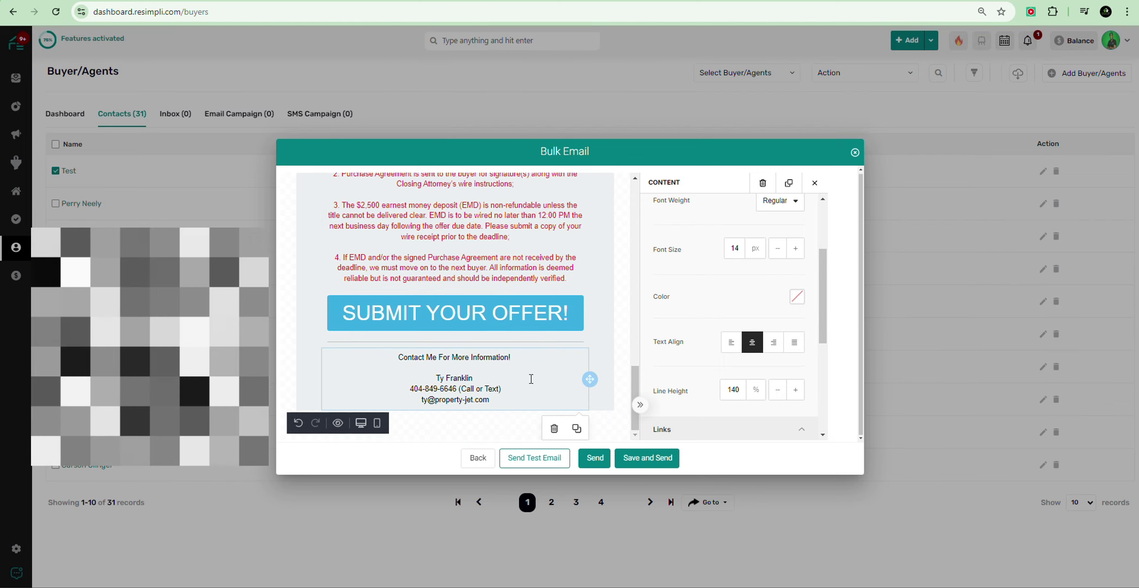
Step: Italicize the 'Contact Me For More Information!' line and make the agent's name bold
triple_click(447, 361)
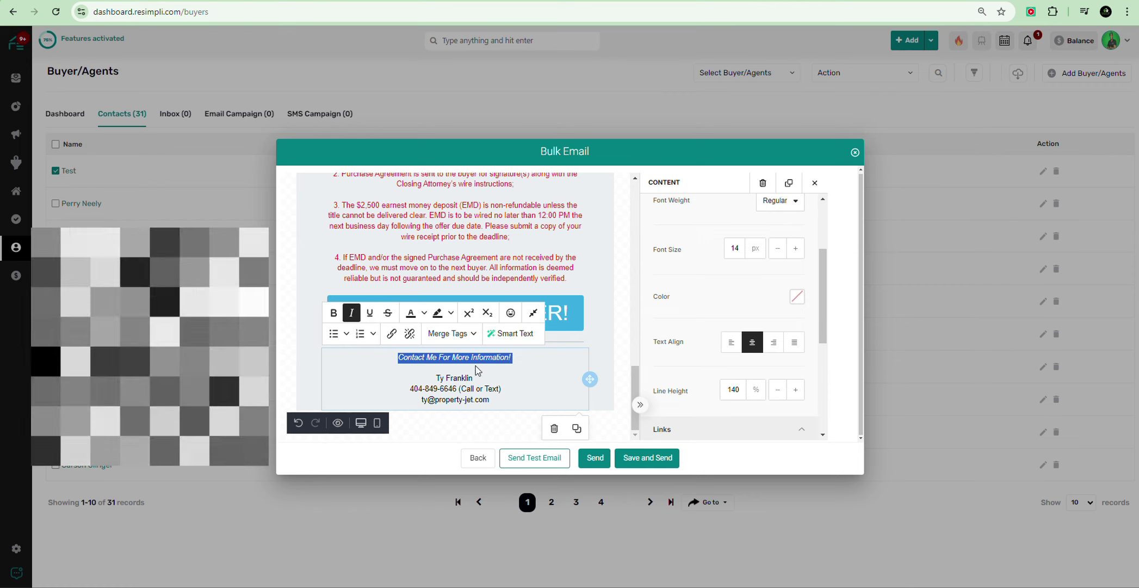
click(512, 378)
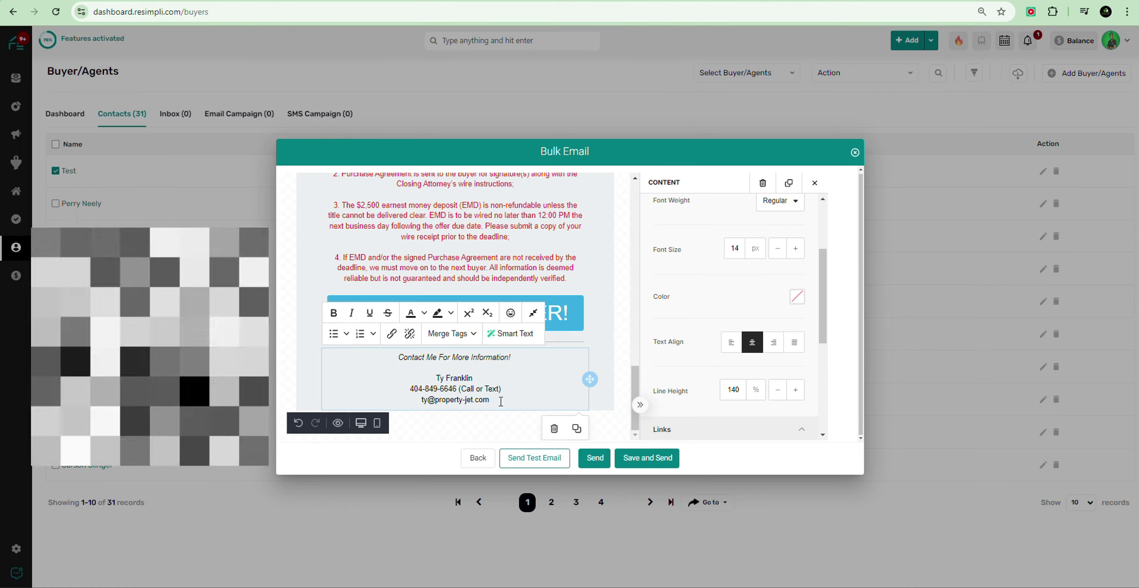
click(334, 312)
click(529, 384)
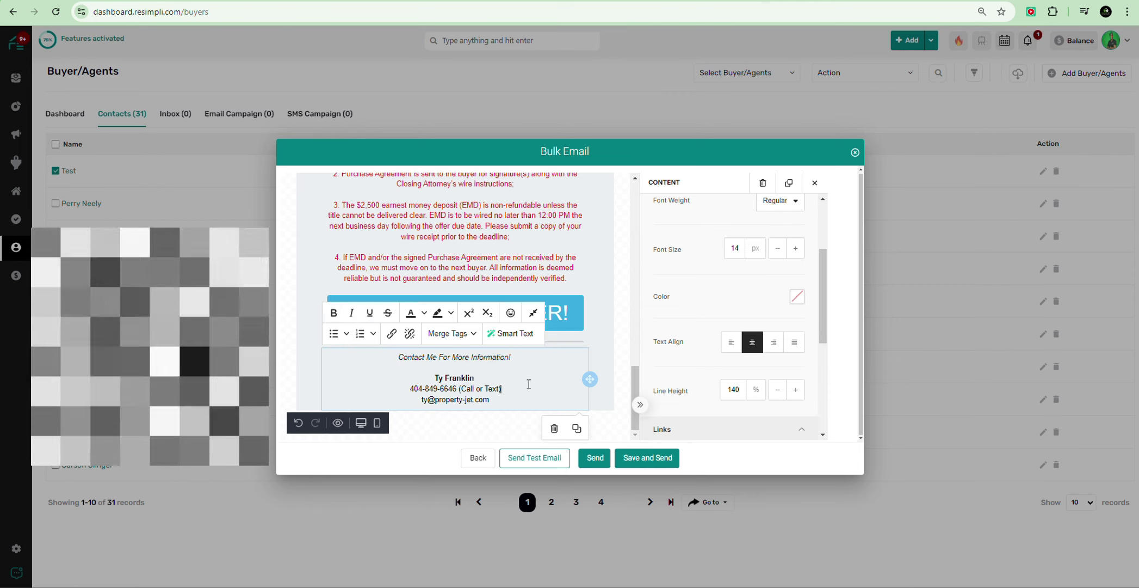
drag(461, 390, 409, 390)
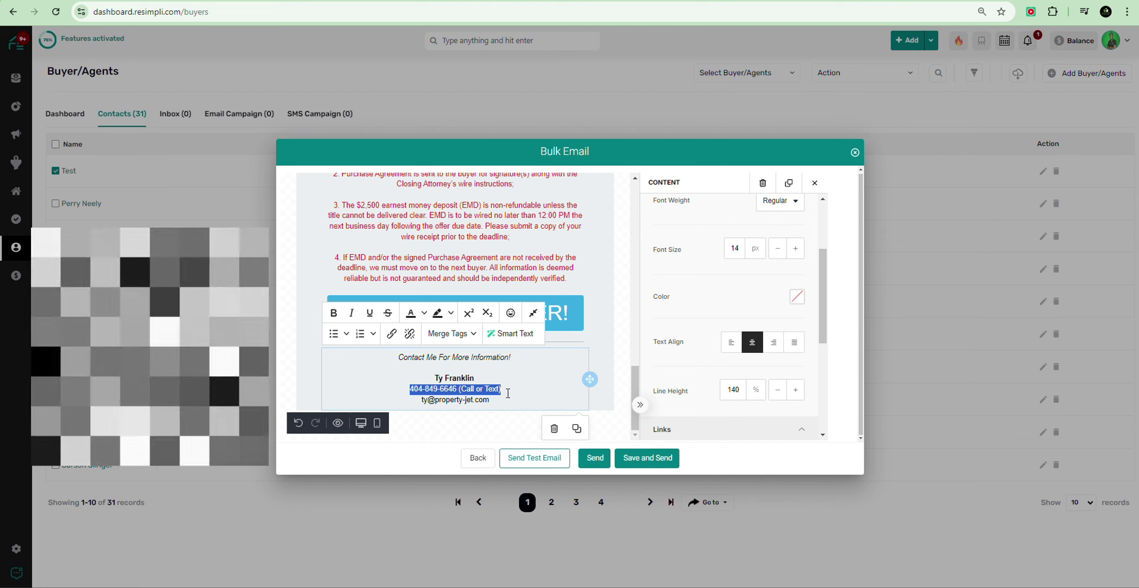
drag(494, 400, 423, 382)
click(475, 388)
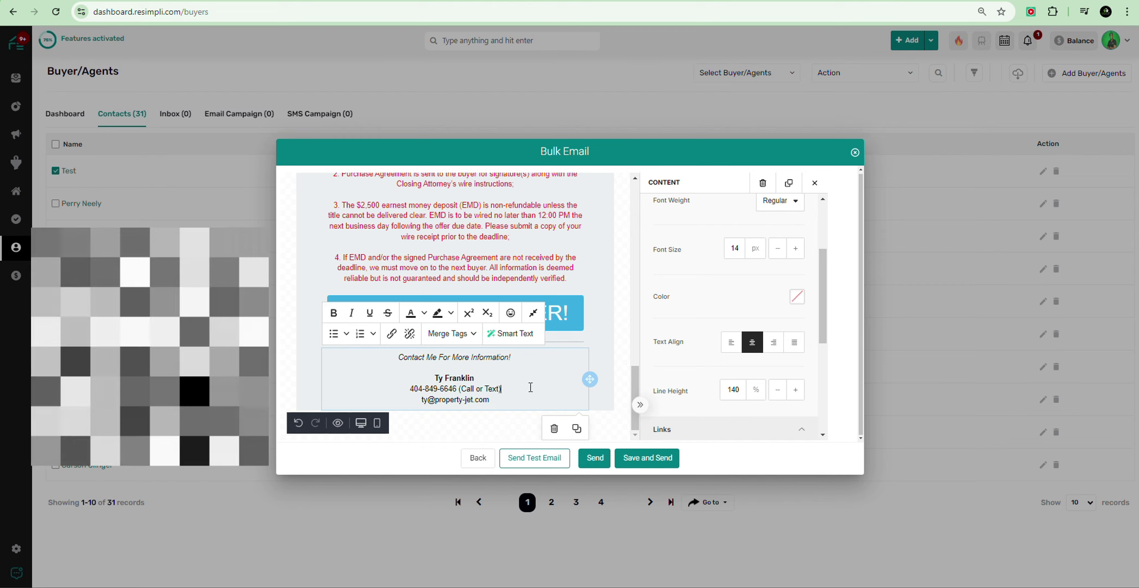
scroll(709, 322, down, 3)
scroll(774, 277, up, 3)
Step: Set the contact block's font size to 24 px
click(795, 249)
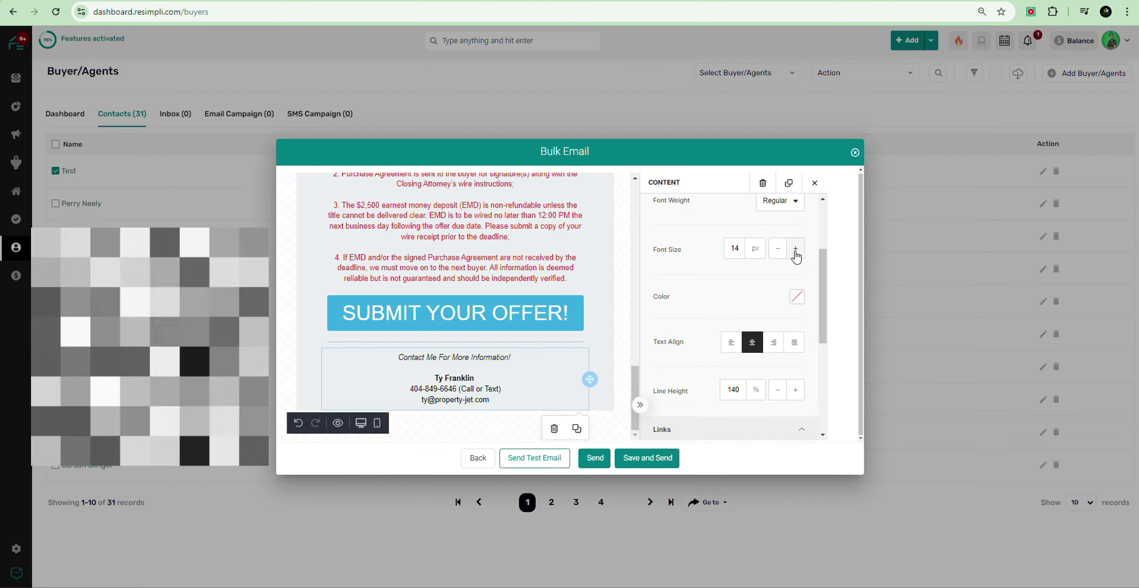
double_click(795, 249)
triple_click(795, 249)
triple_click(796, 249)
click(795, 249)
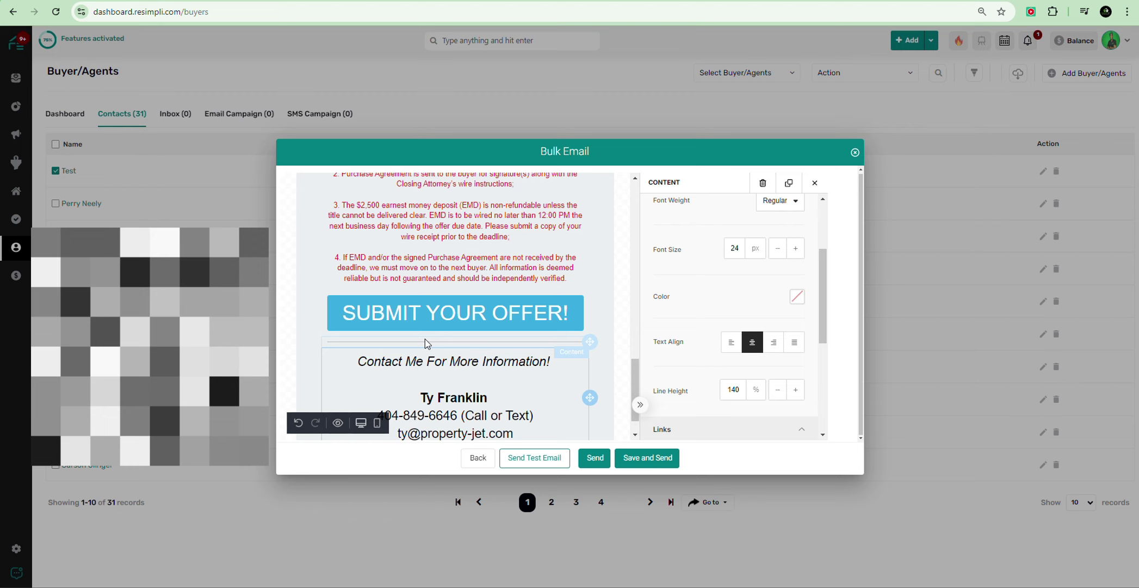
Step: Scroll through the flyer from the property address and price down to the contact block
scroll(474, 356, down, 1)
scroll(524, 346, up, 10)
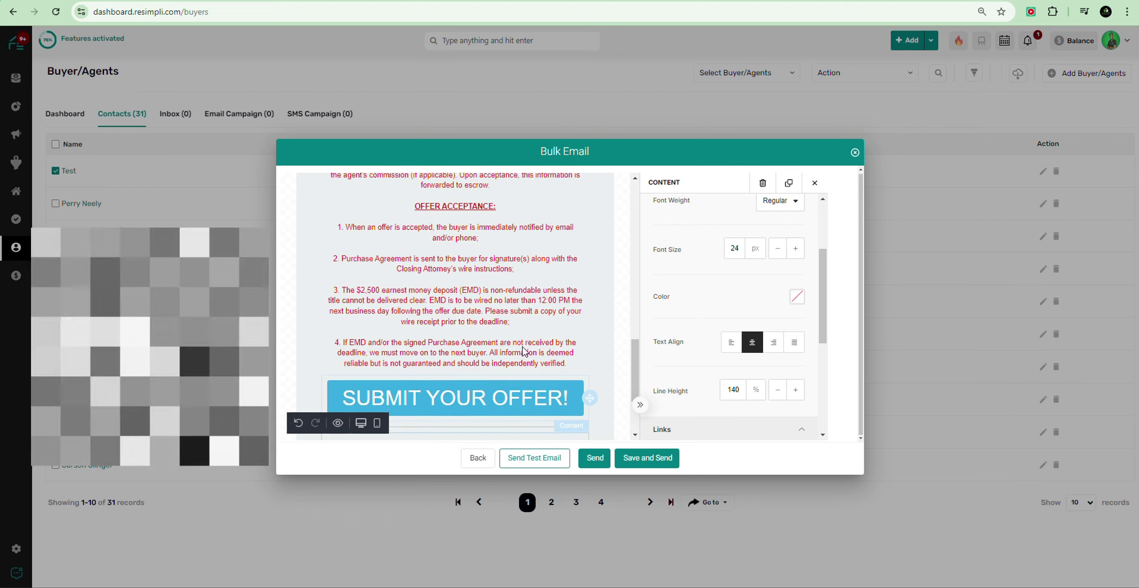
scroll(524, 348, down, 3)
scroll(522, 348, up, 2)
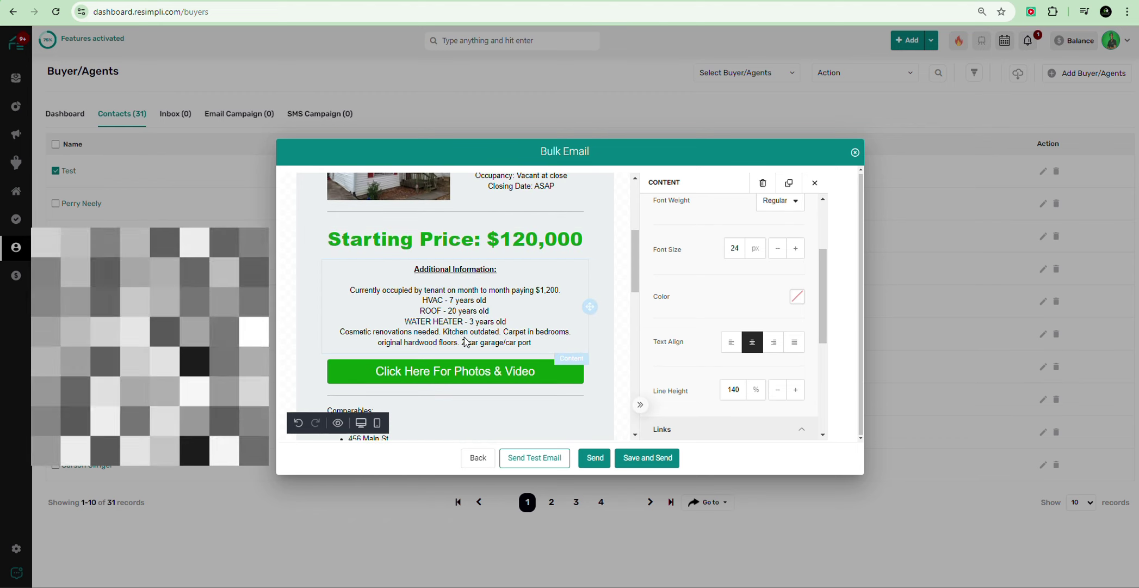
scroll(436, 333, down, 7)
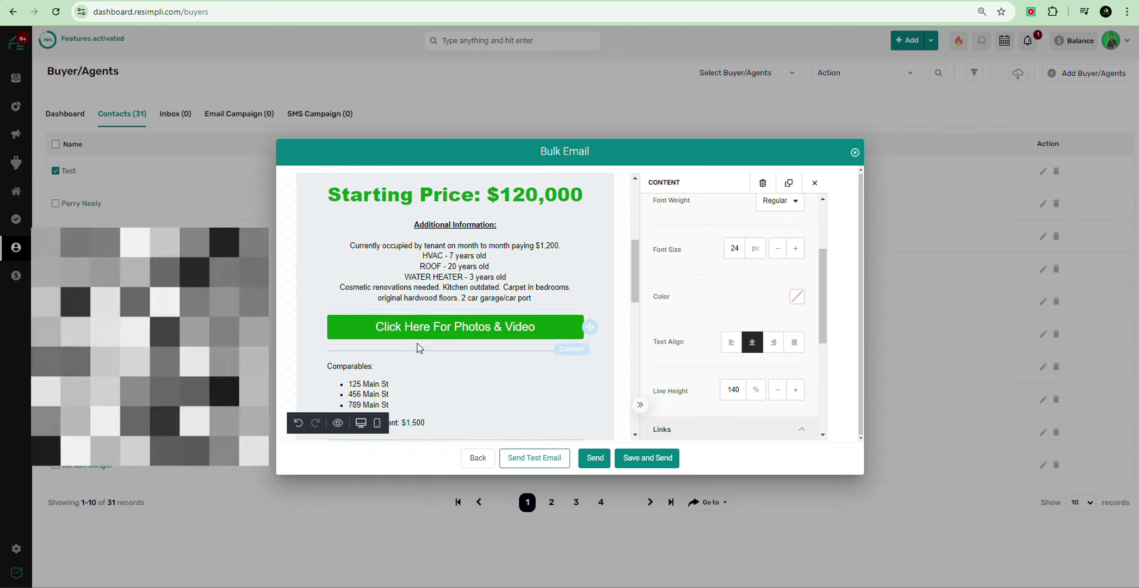
scroll(403, 295, up, 2)
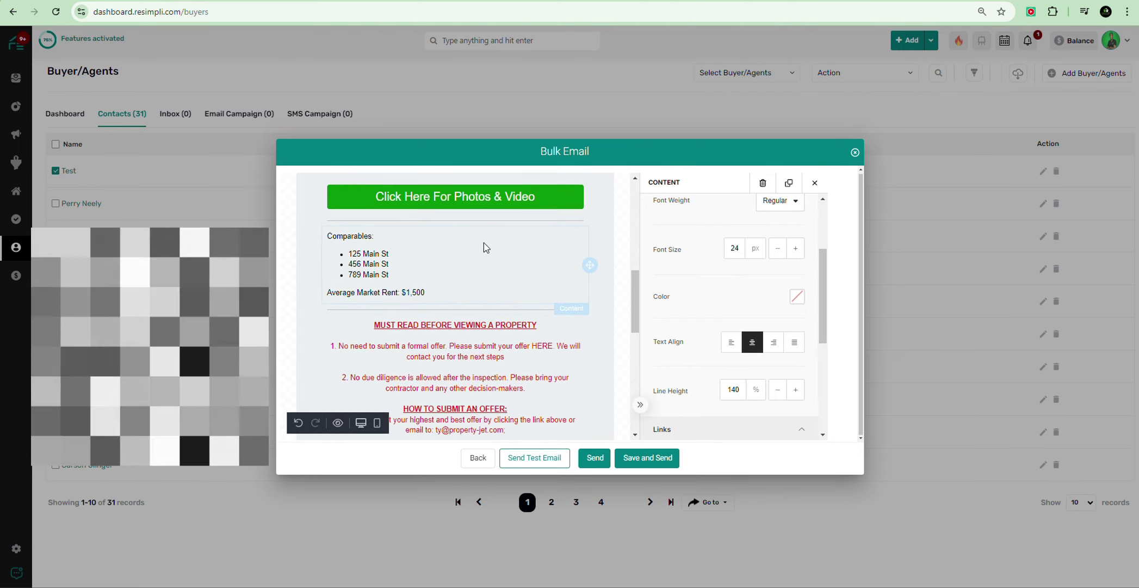
scroll(354, 275, up, 6)
scroll(435, 347, down, 10)
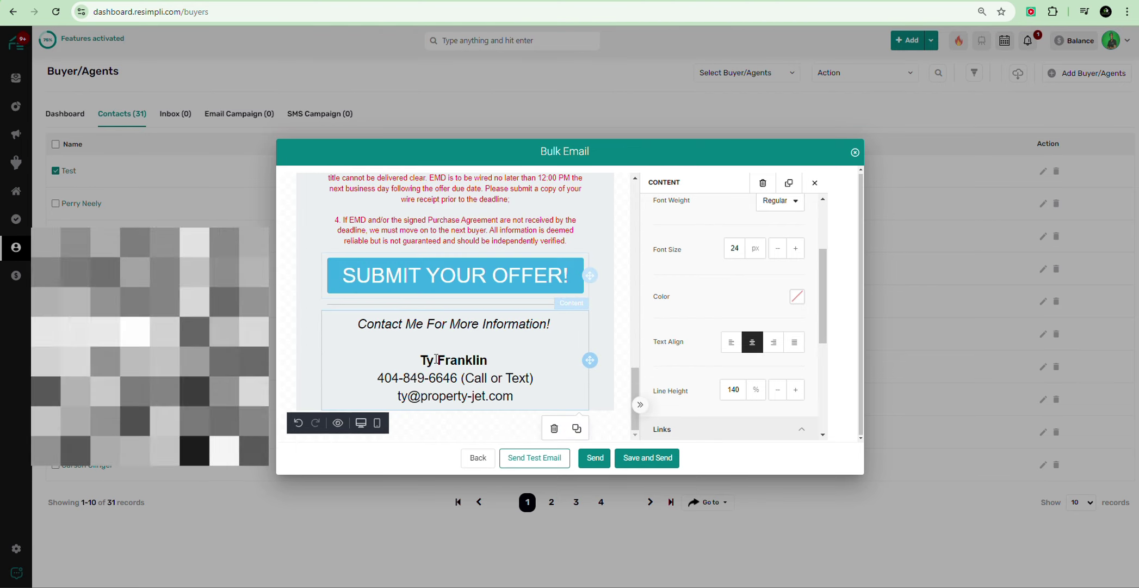
scroll(438, 348, up, 11)
scroll(444, 349, down, 5)
scroll(444, 349, up, 11)
scroll(429, 321, down, 3)
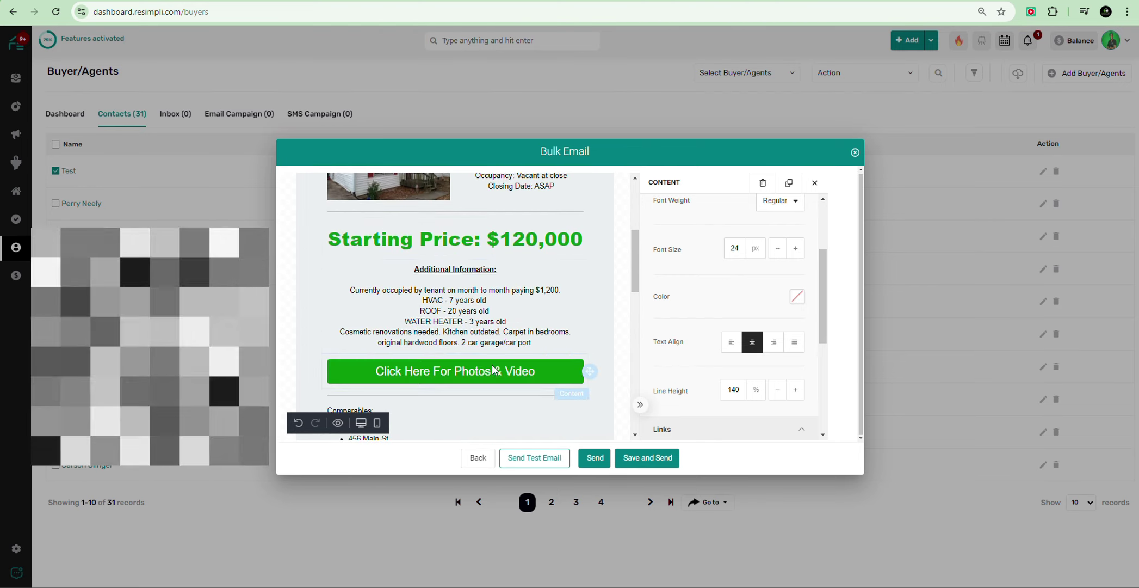
scroll(436, 326, up, 6)
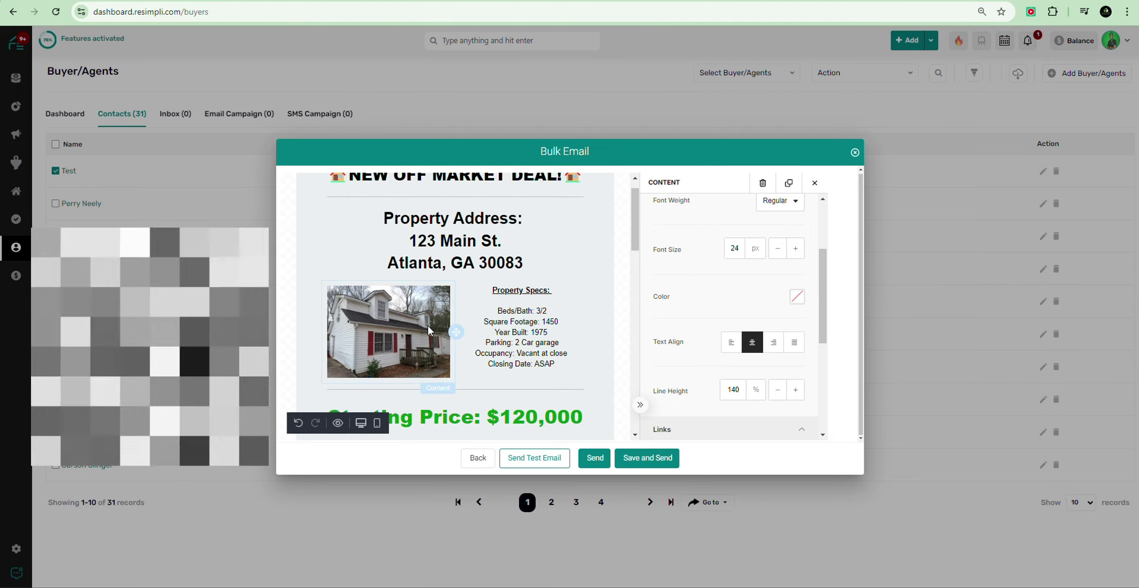
scroll(427, 325, down, 6)
scroll(424, 333, up, 2)
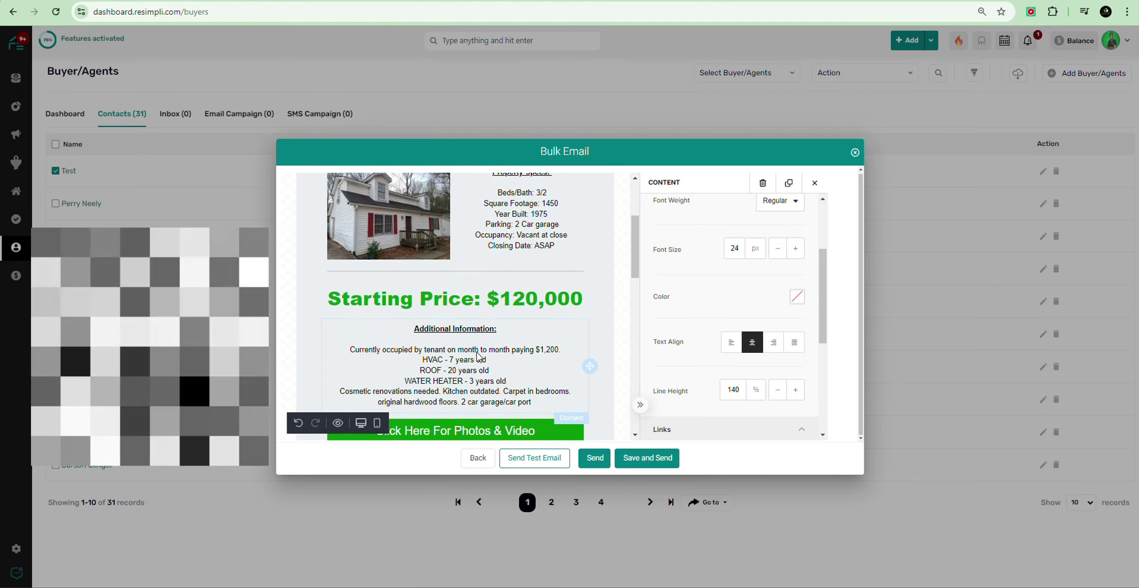
scroll(453, 354, down, 9)
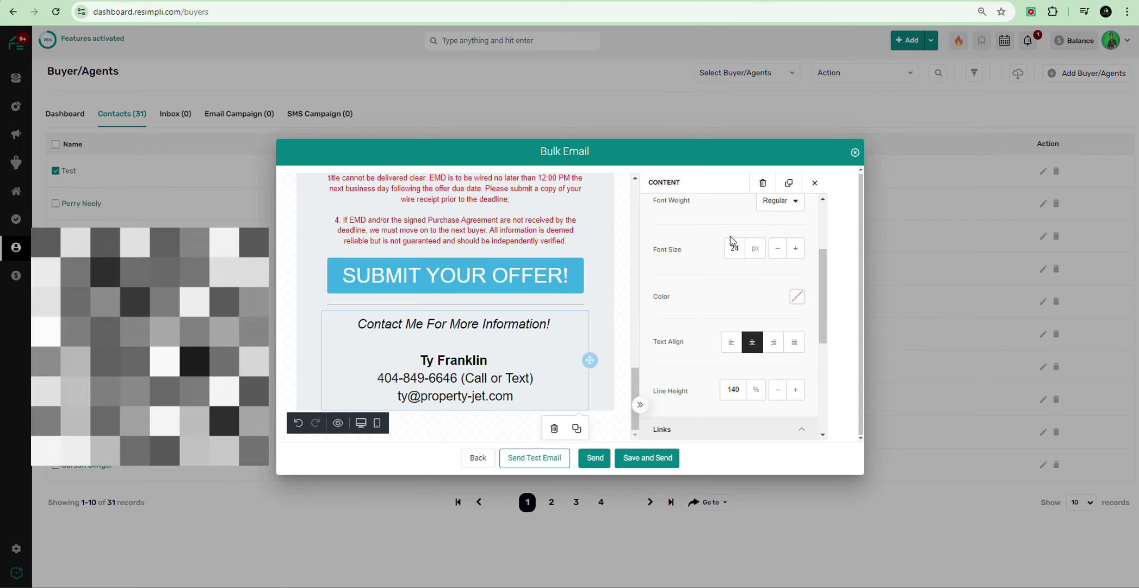
scroll(689, 338, up, 2)
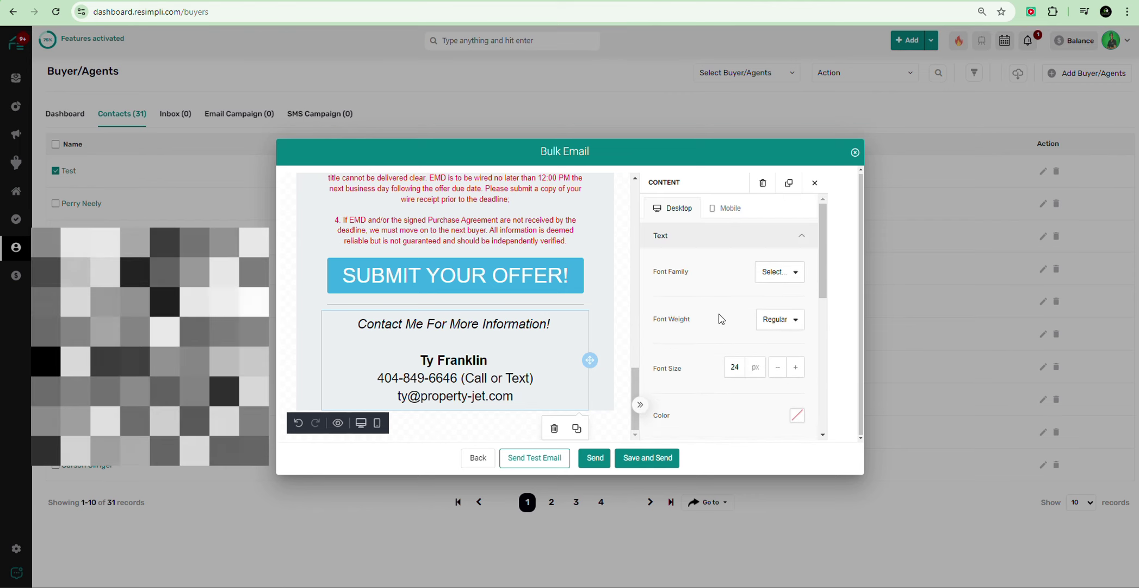
Step: Add a divider below the contact block's email address, followed by a placeholder text block
click(611, 261)
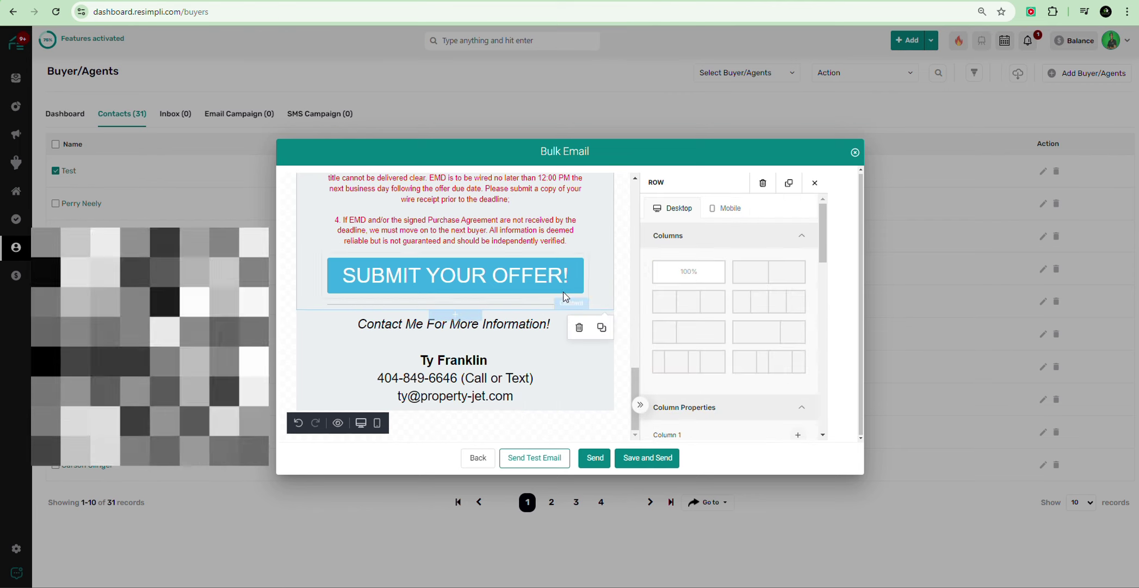
click(624, 255)
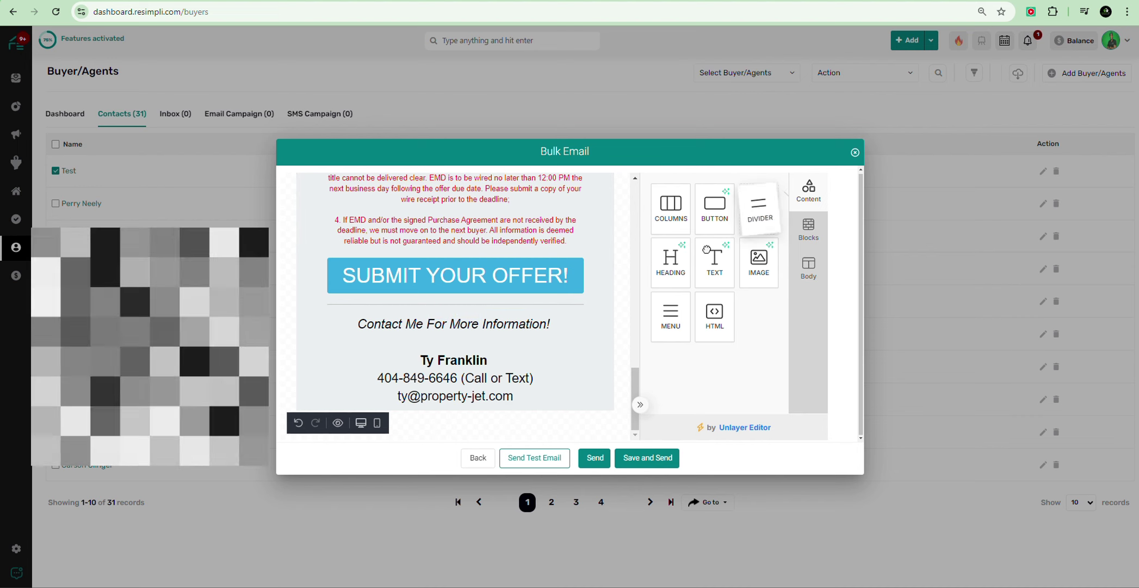
drag(759, 212, 521, 408)
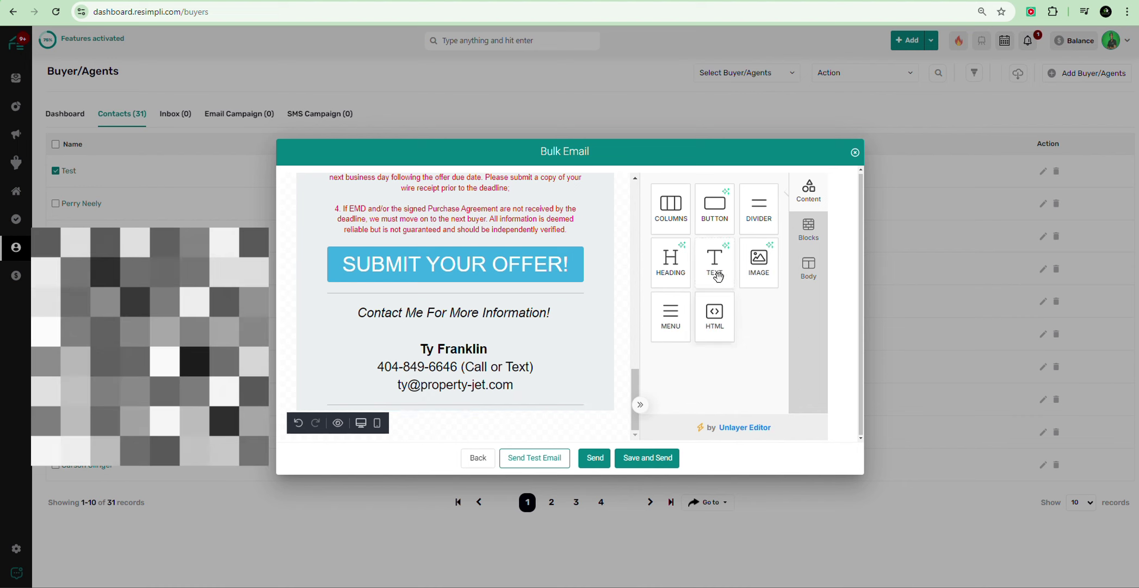
drag(718, 276, 460, 417)
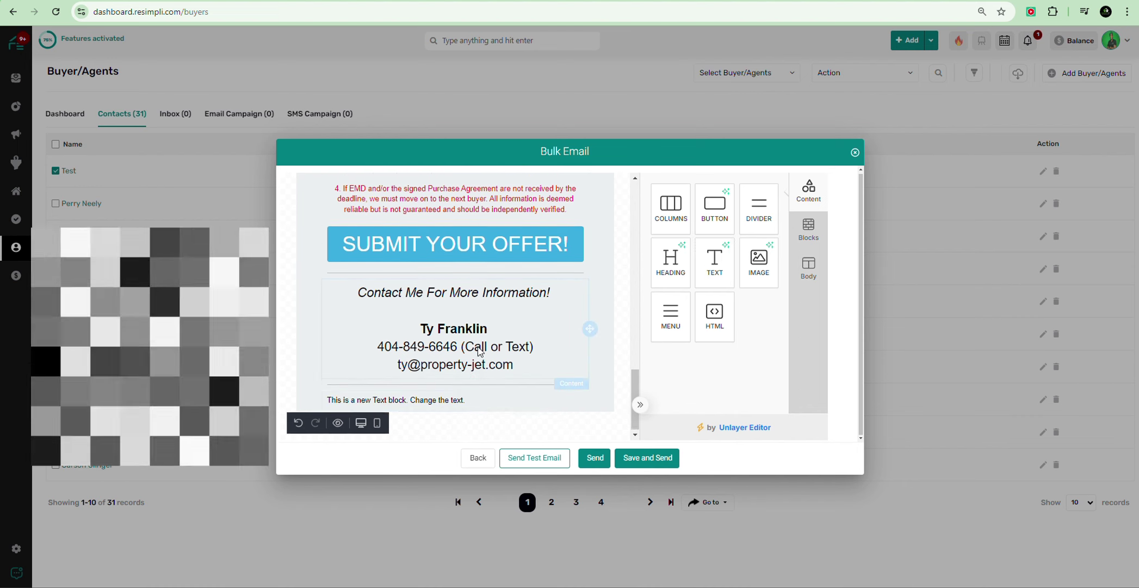
Step: Replace the placeholder with the pasted Basic Terms and Conditions, keeping its formatting
click(453, 400)
triple_click(430, 401)
right_click(428, 401)
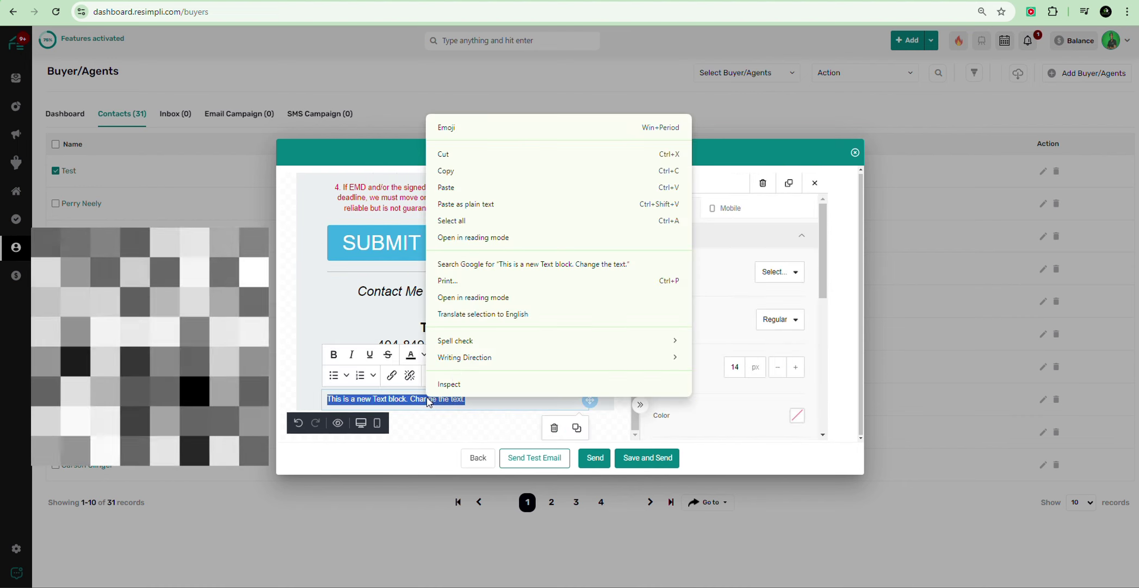
click(500, 188)
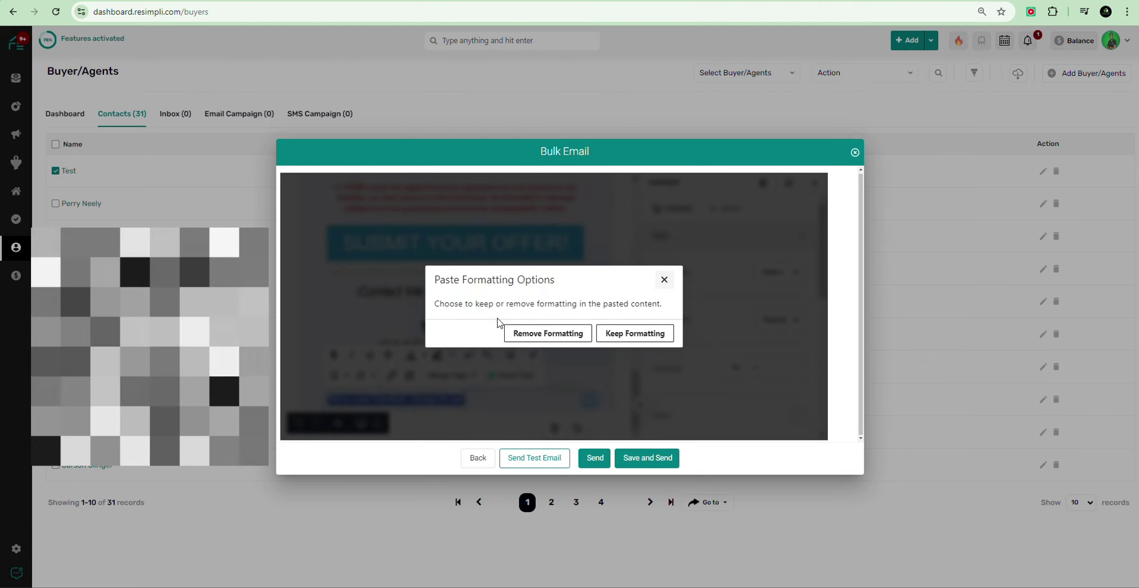
click(632, 333)
Step: Reduce the terms text to a 12 px font size
scroll(464, 344, down, 6)
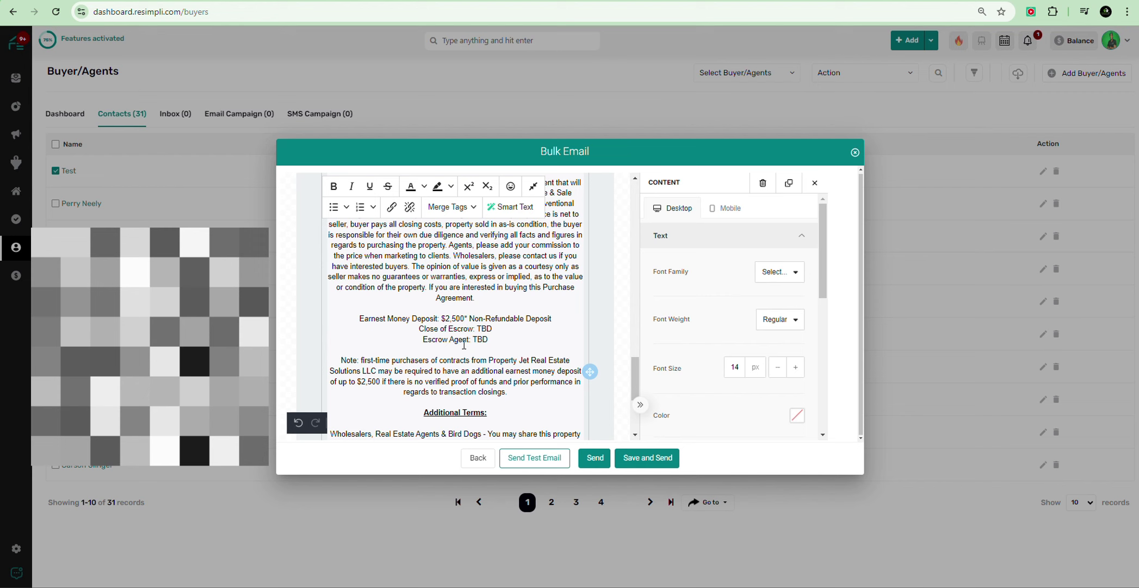
scroll(464, 345, down, 2)
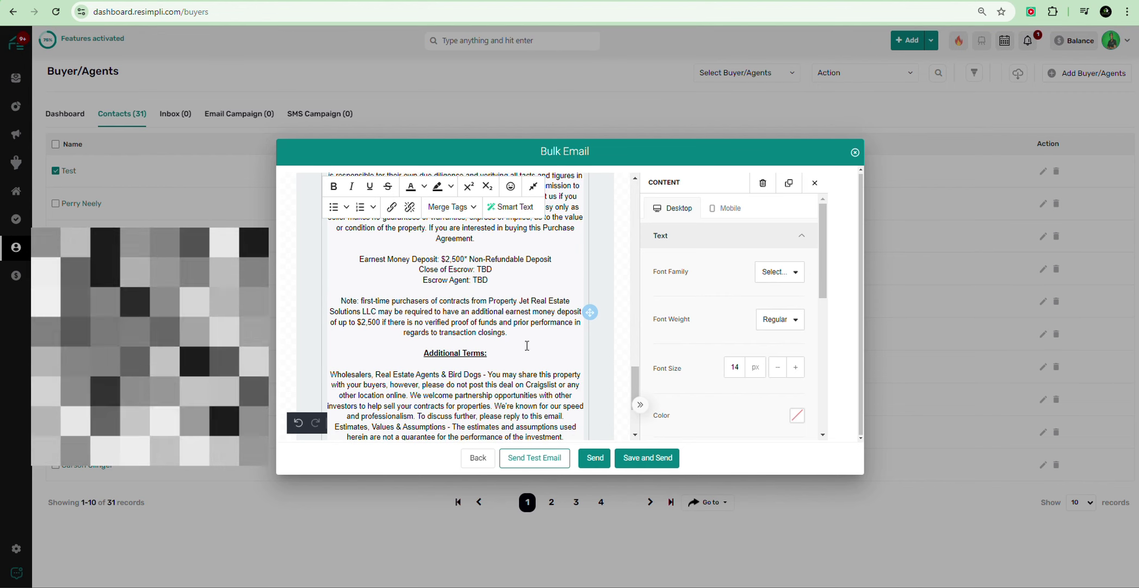
click(778, 368)
click(778, 367)
scroll(448, 320, down, 5)
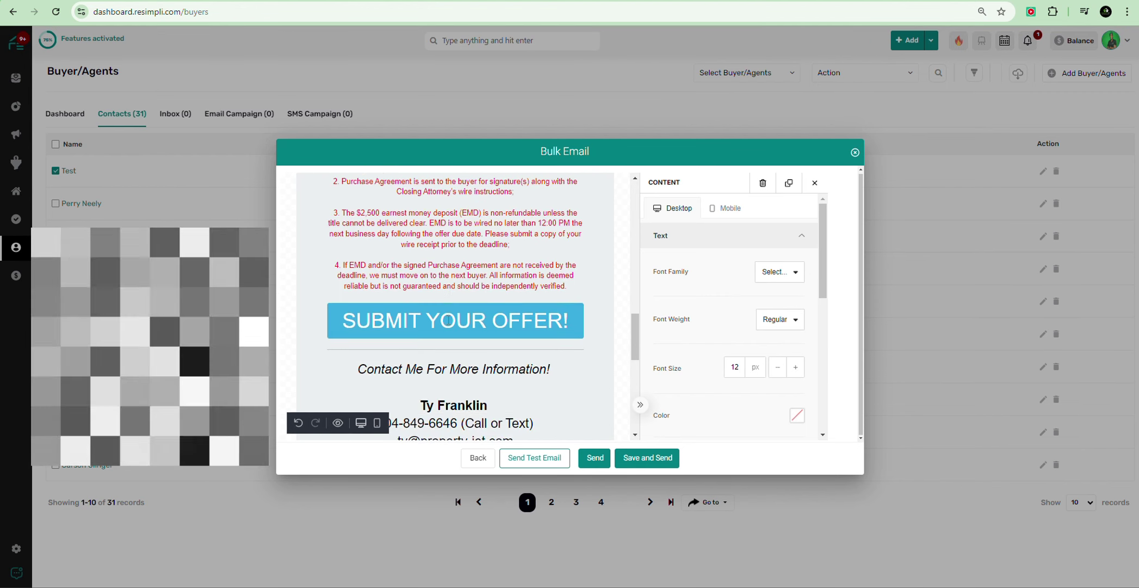
scroll(420, 323, down, 4)
scroll(558, 338, down, 5)
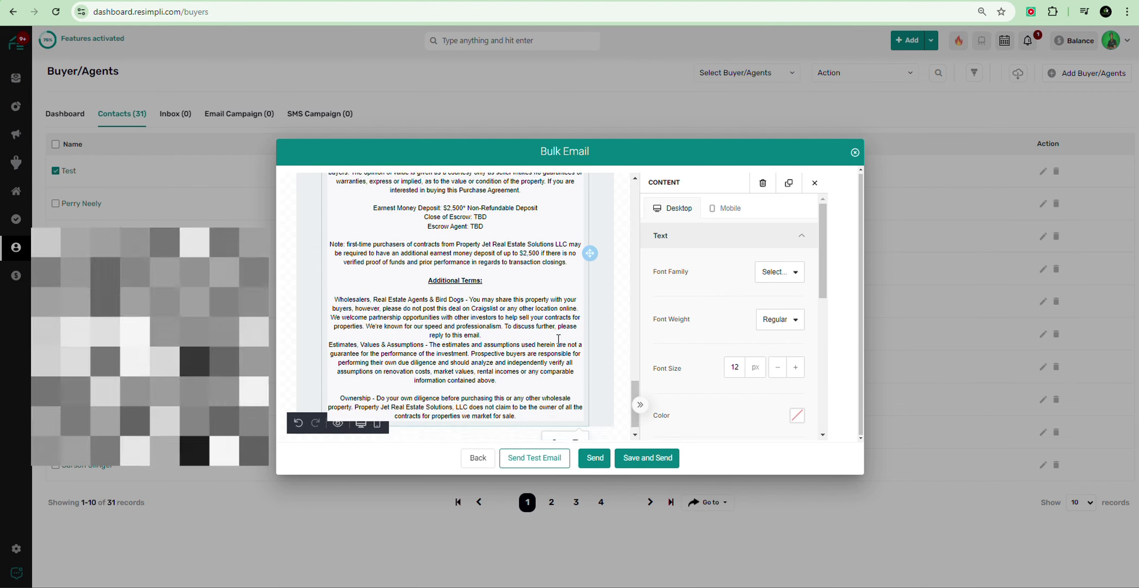
click(315, 333)
click(352, 273)
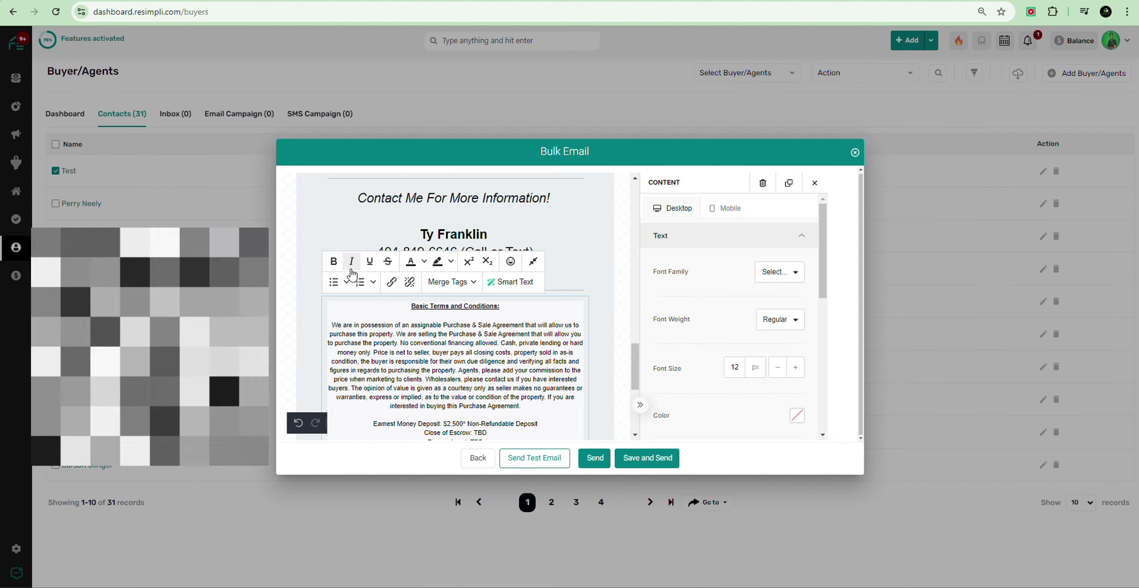
click(603, 288)
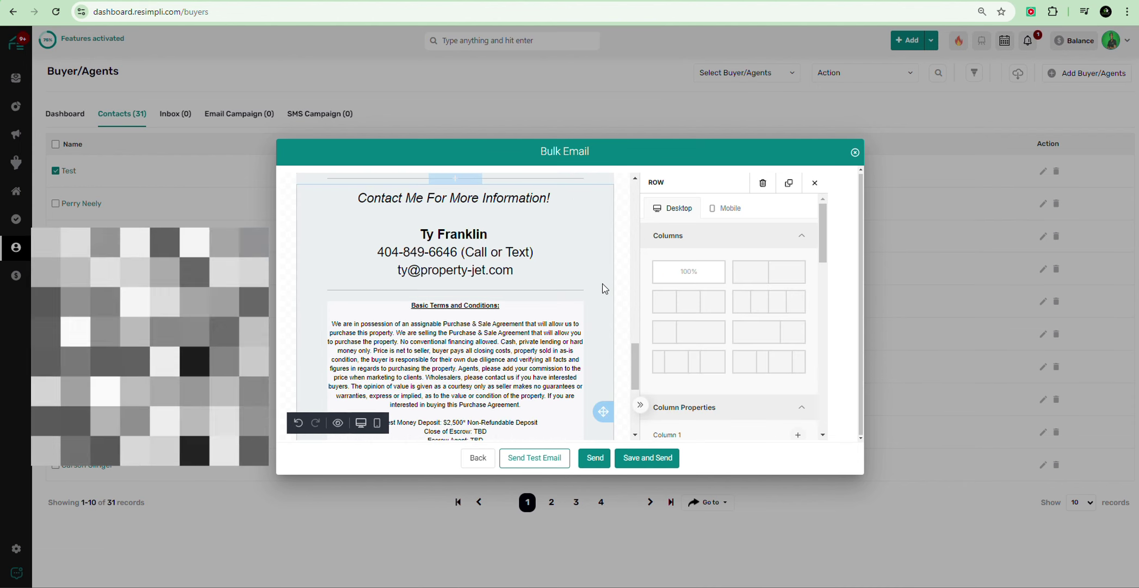
scroll(605, 272, down, 4)
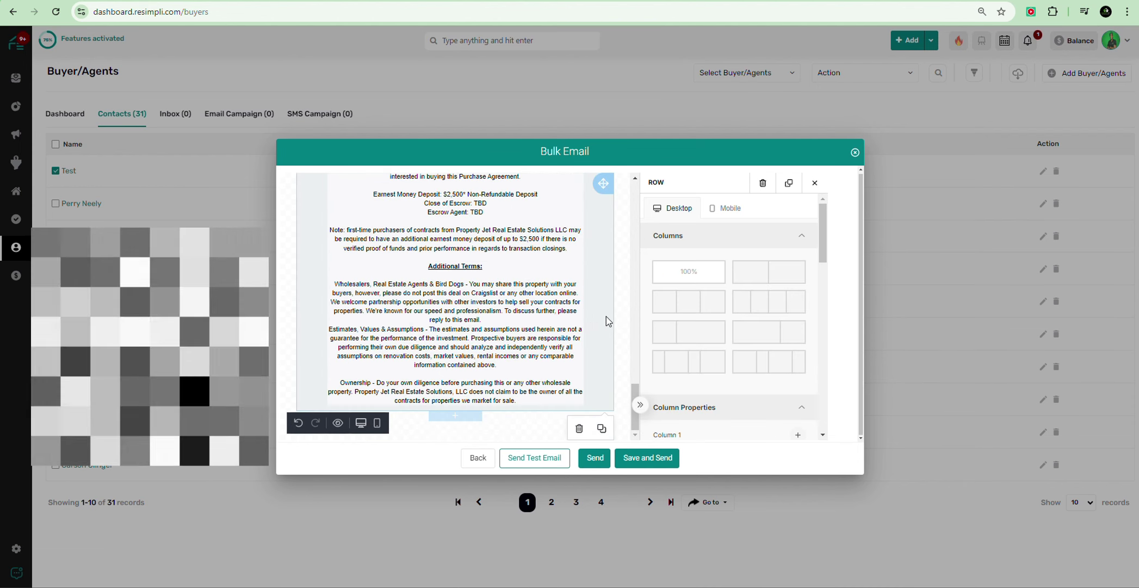
scroll(600, 305, up, 3)
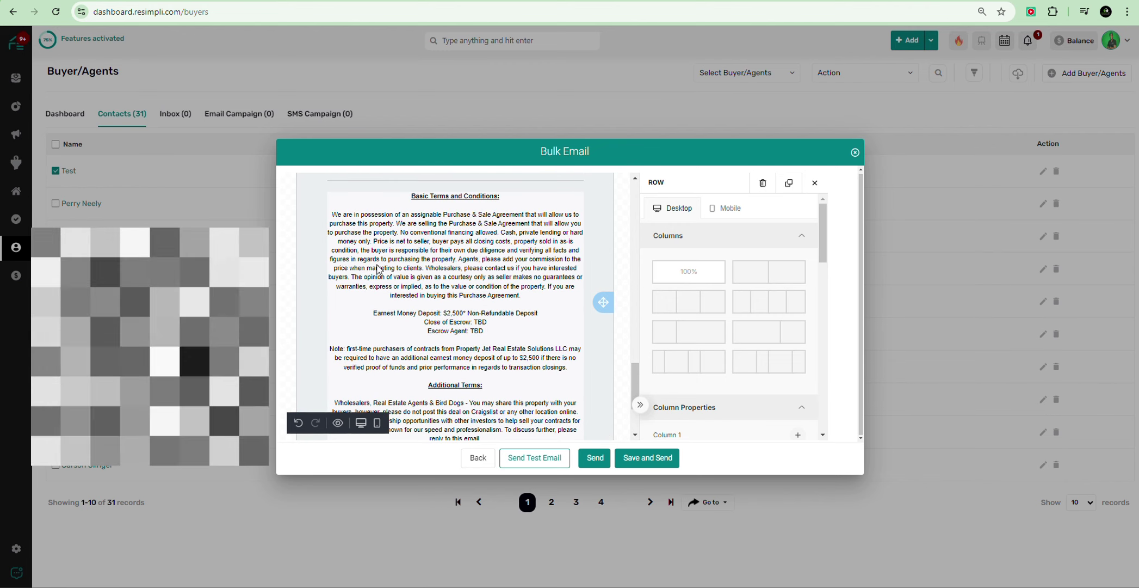
scroll(464, 264, up, 3)
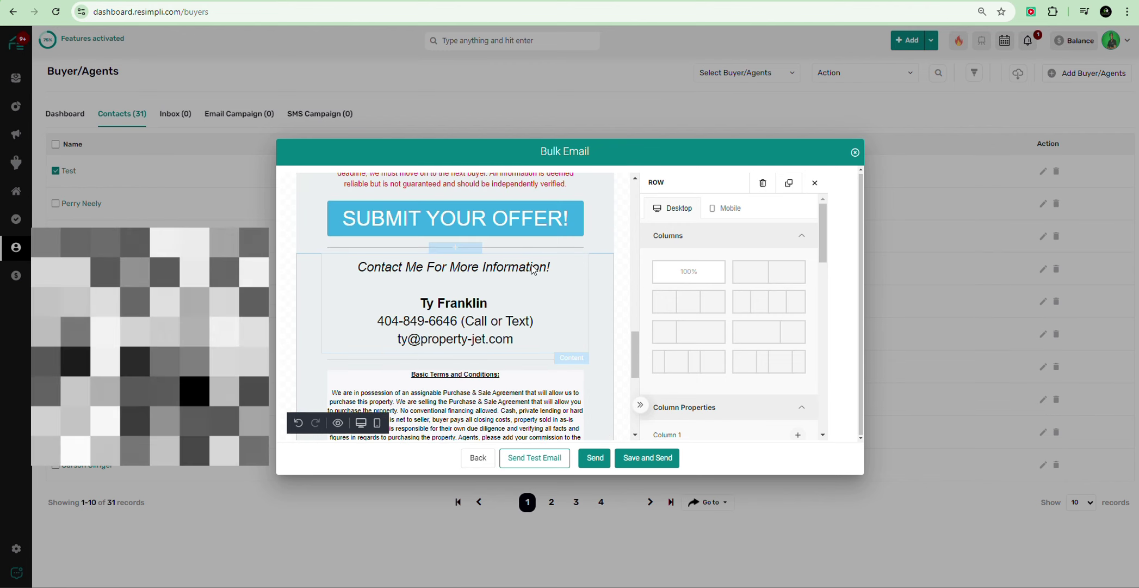
scroll(463, 272, up, 4)
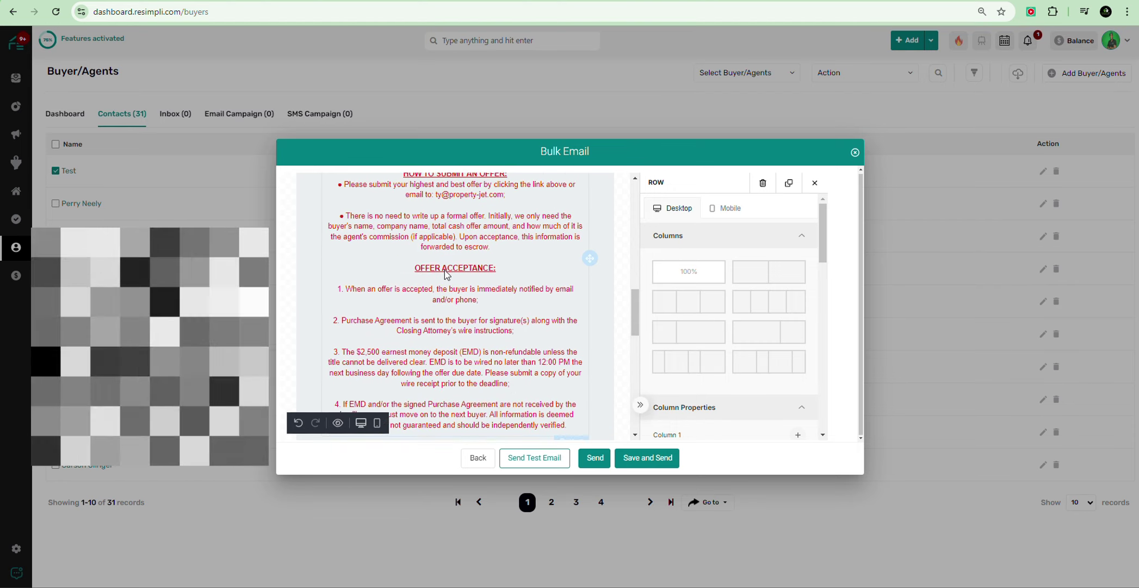
scroll(446, 274, up, 3)
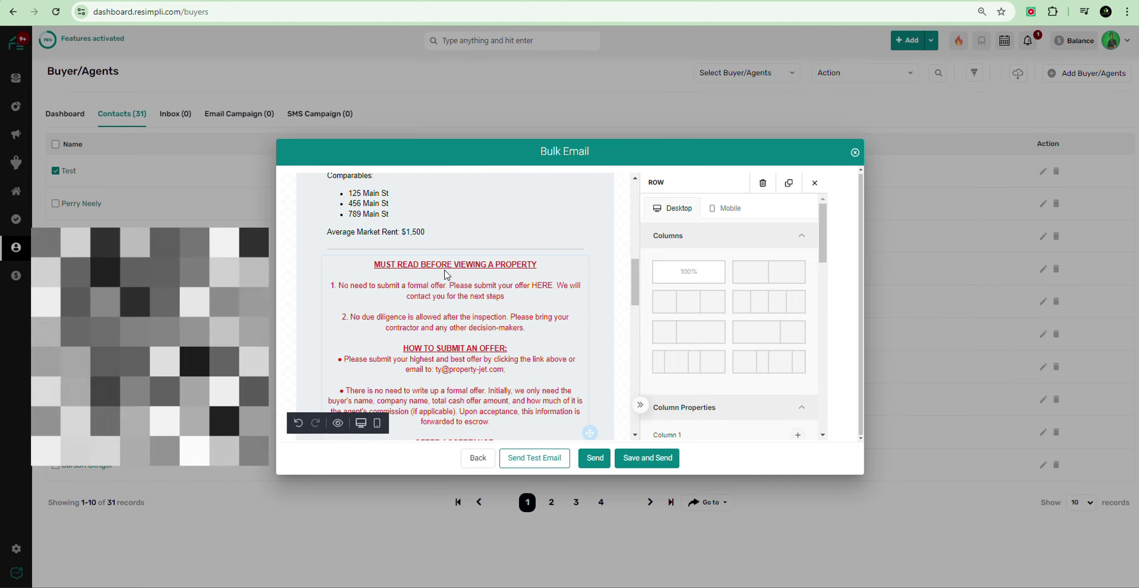
scroll(444, 270, up, 5)
scroll(463, 299, down, 4)
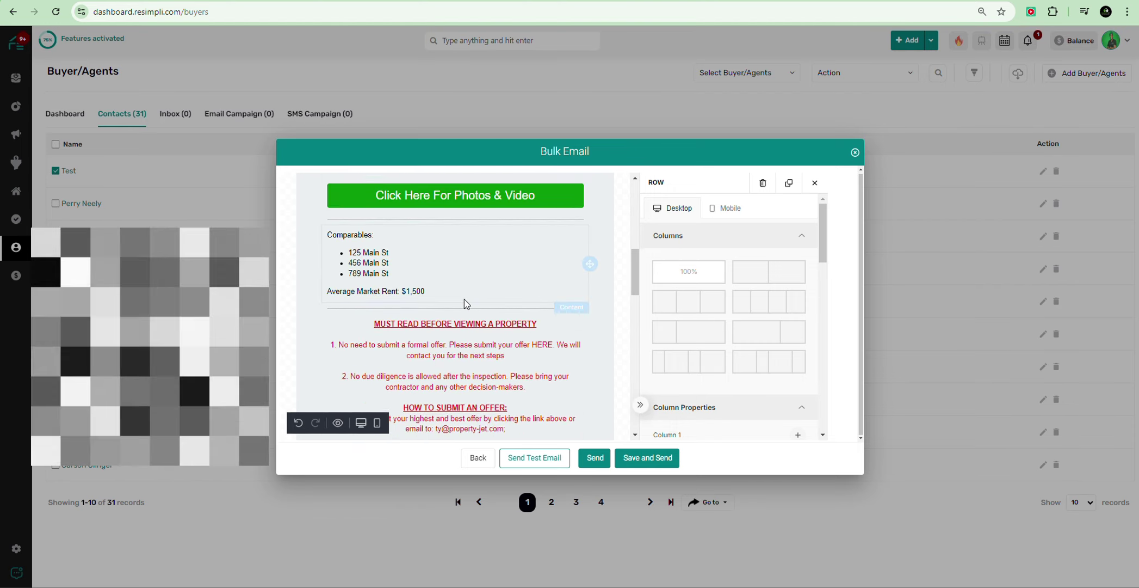
scroll(463, 299, down, 10)
scroll(463, 322, up, 4)
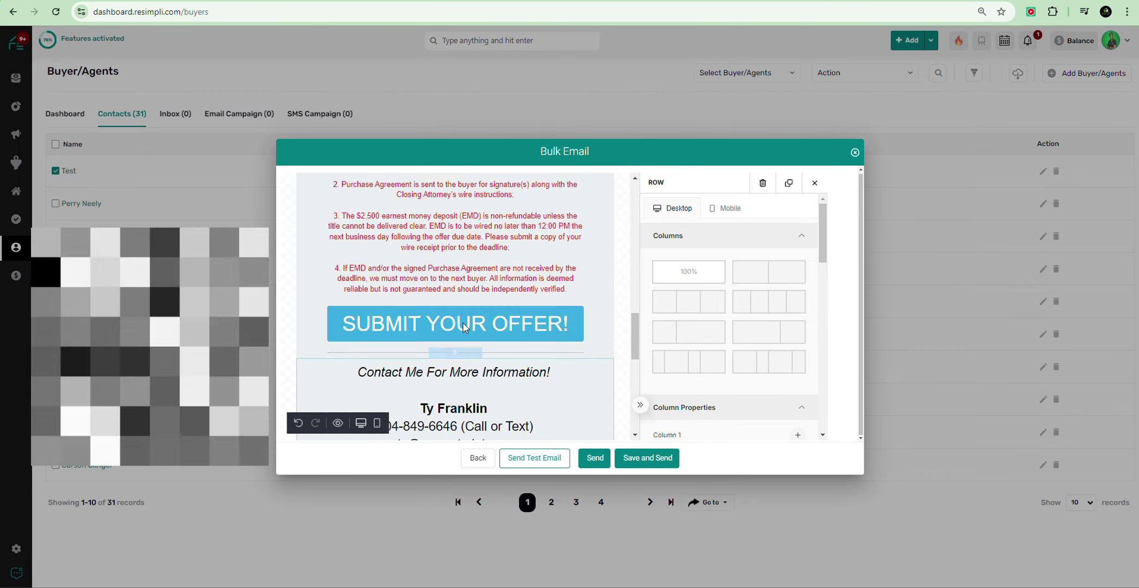
scroll(463, 322, up, 8)
scroll(463, 329, down, 5)
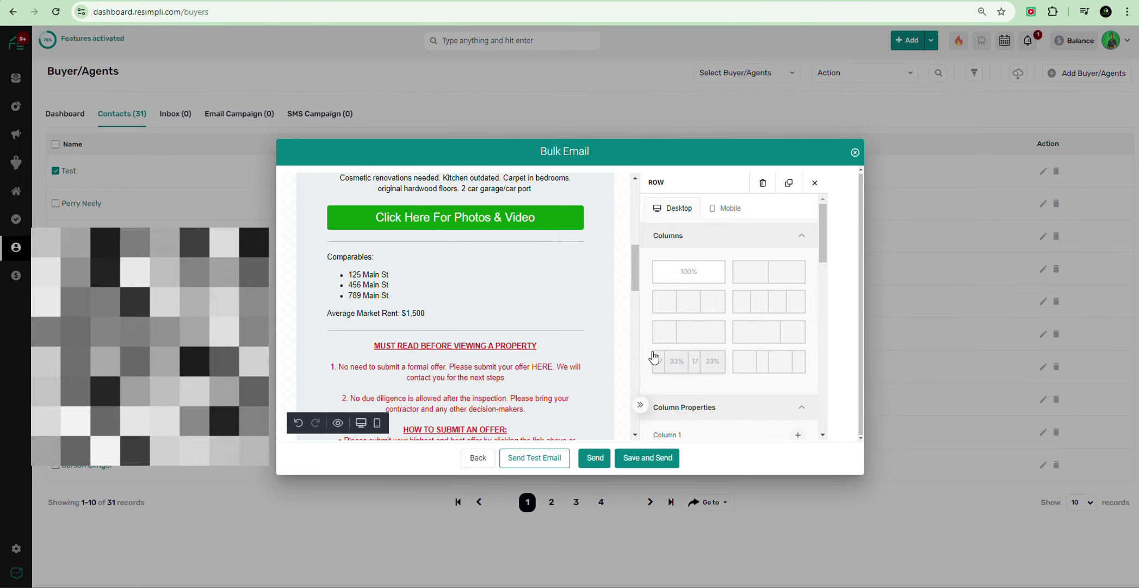
click(622, 325)
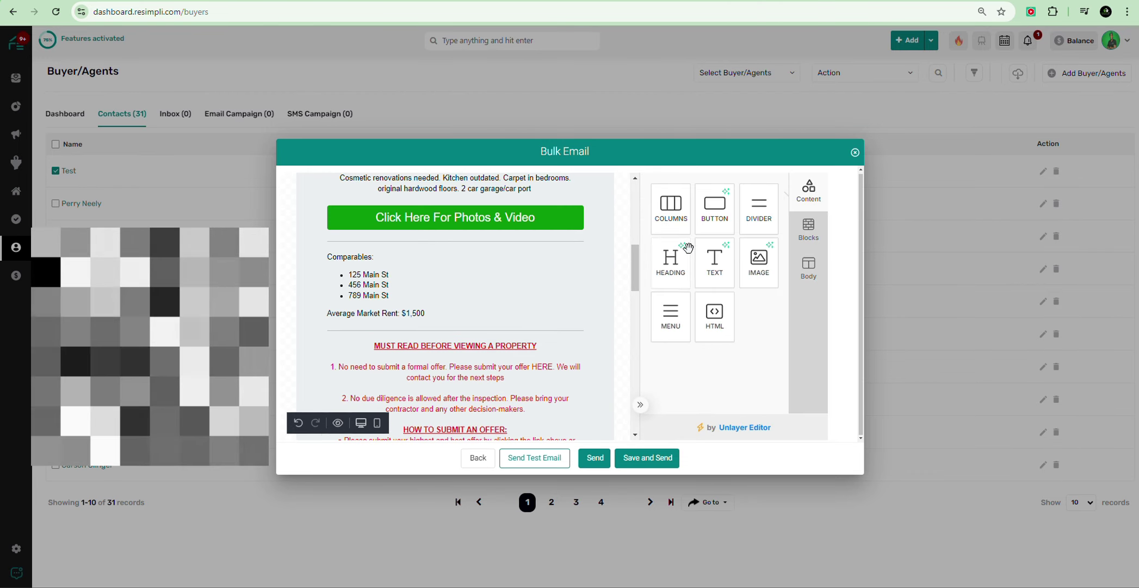
Step: Drag a 50%/50% two-column block in just above the MUST READ section
click(809, 229)
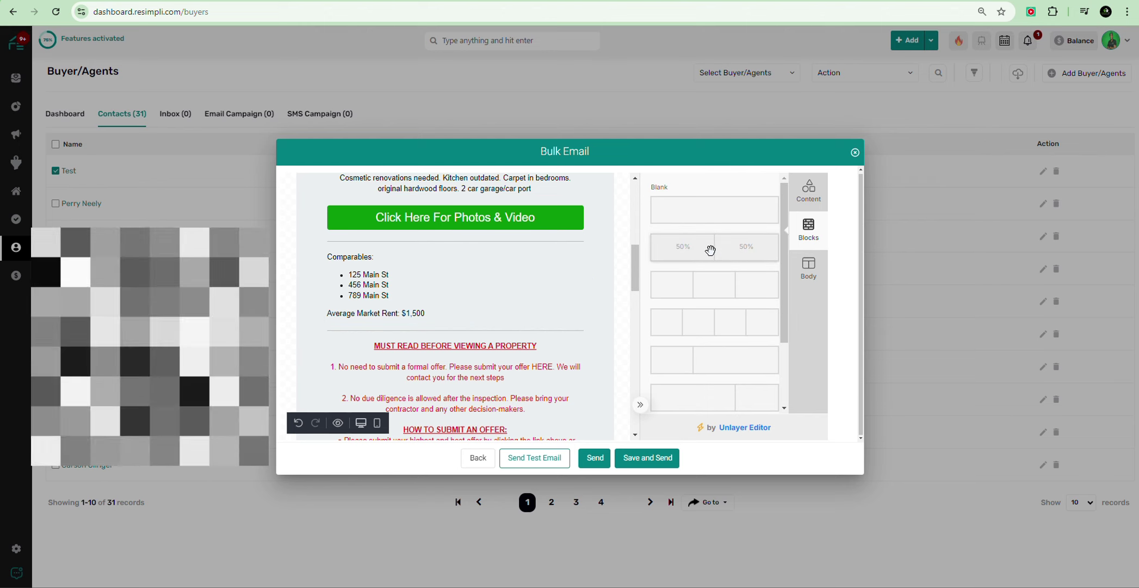
scroll(621, 294, up, 1)
scroll(620, 294, up, 3)
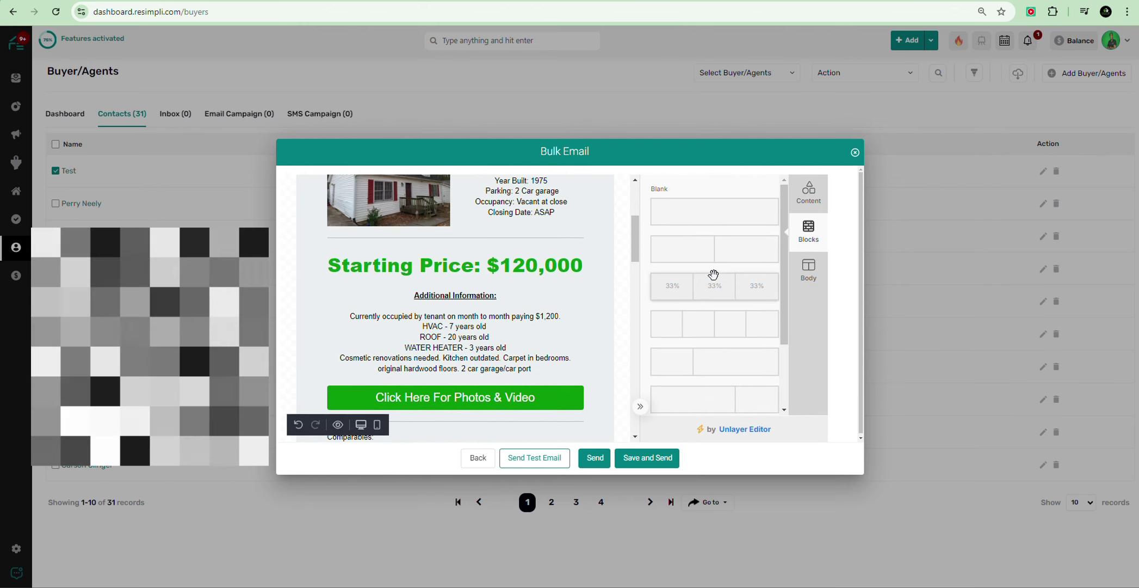
mouse_move(720, 255)
mouse_down()
mouse_move(419, 322)
mouse_move(479, 269)
mouse_move(477, 441)
mouse_move(462, 365)
mouse_up()
drag(486, 311, 524, 410)
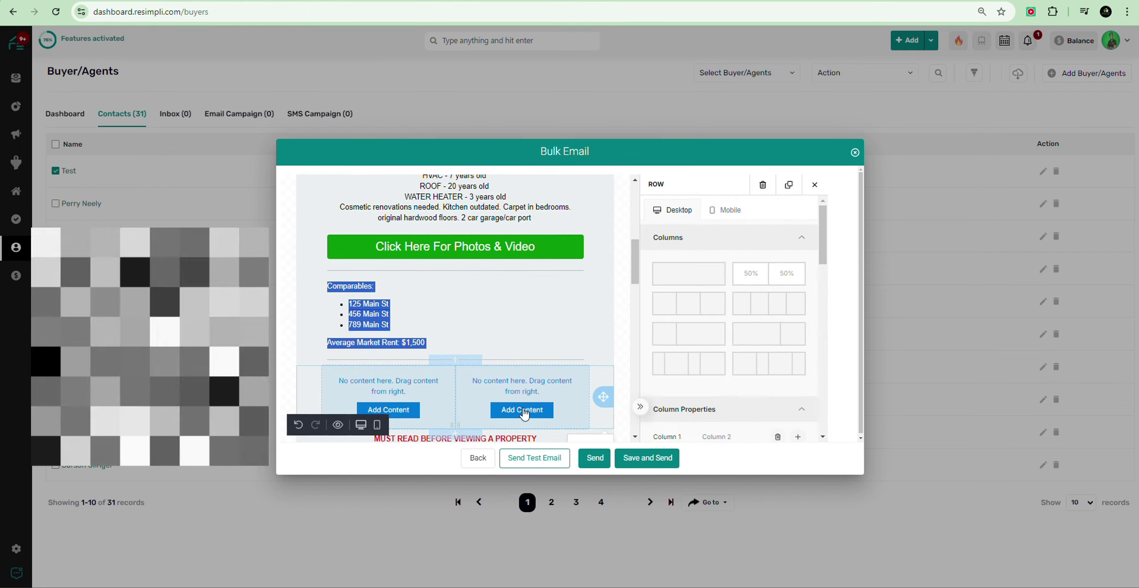
Step: Select the whole Comparables text and copy it
click(489, 310)
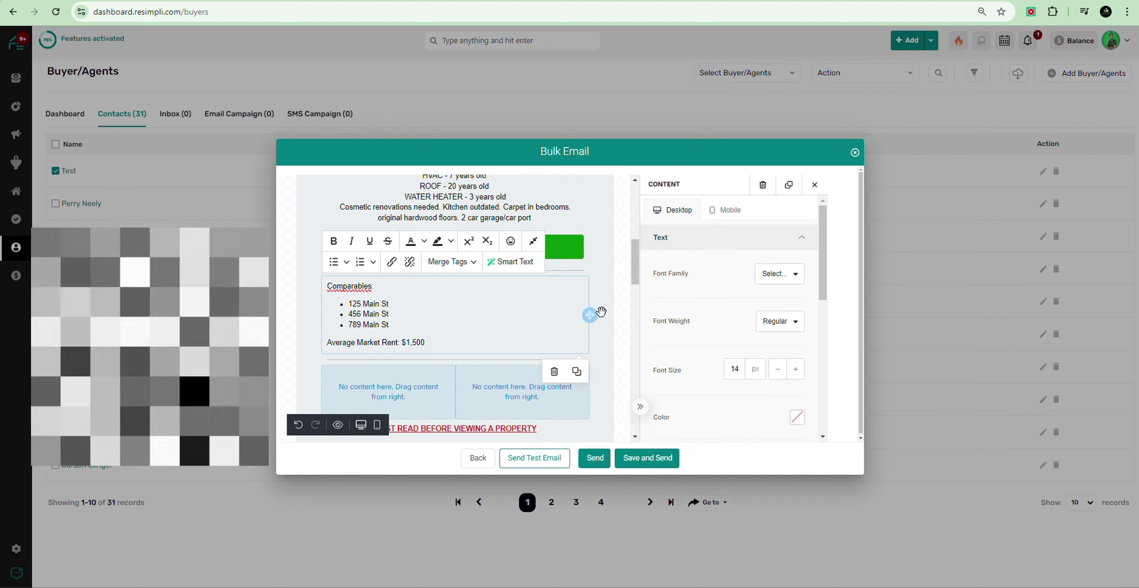
click(601, 311)
click(581, 307)
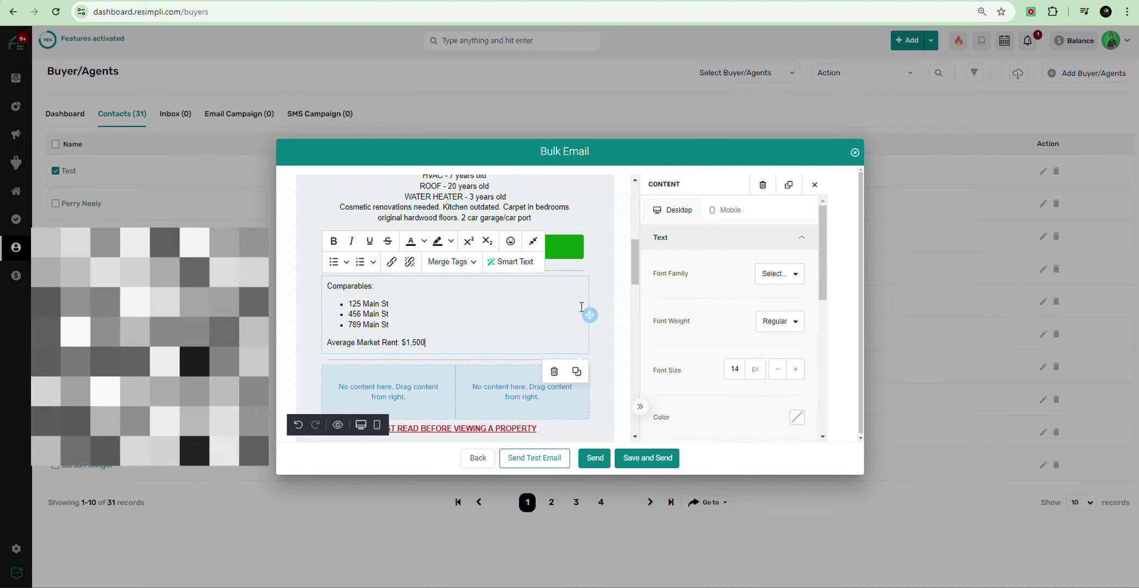
drag(589, 313, 607, 382)
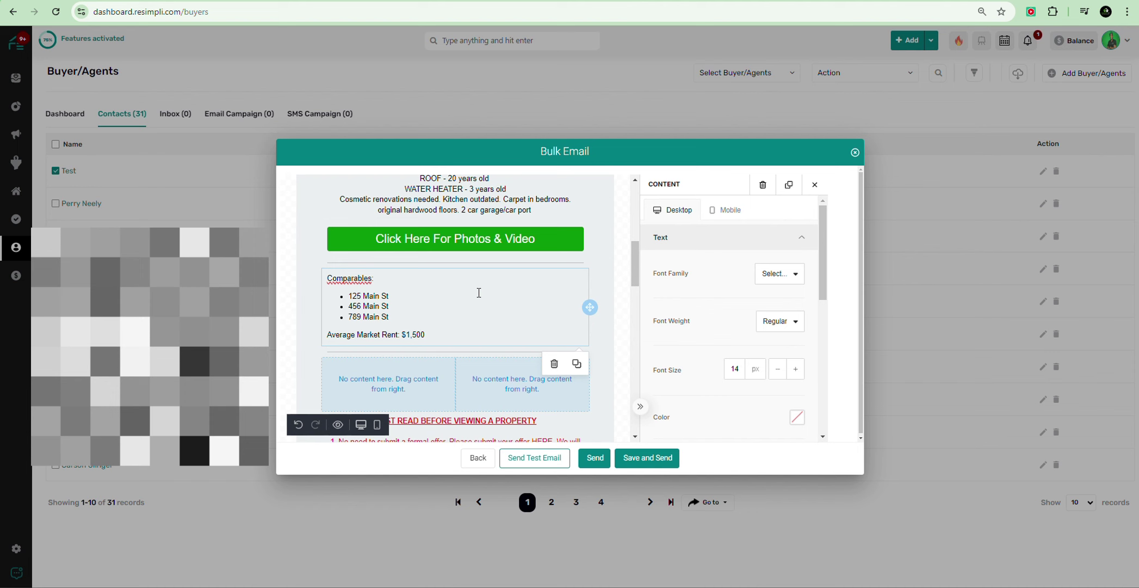
click(445, 334)
drag(445, 334, 326, 282)
right_click(444, 333)
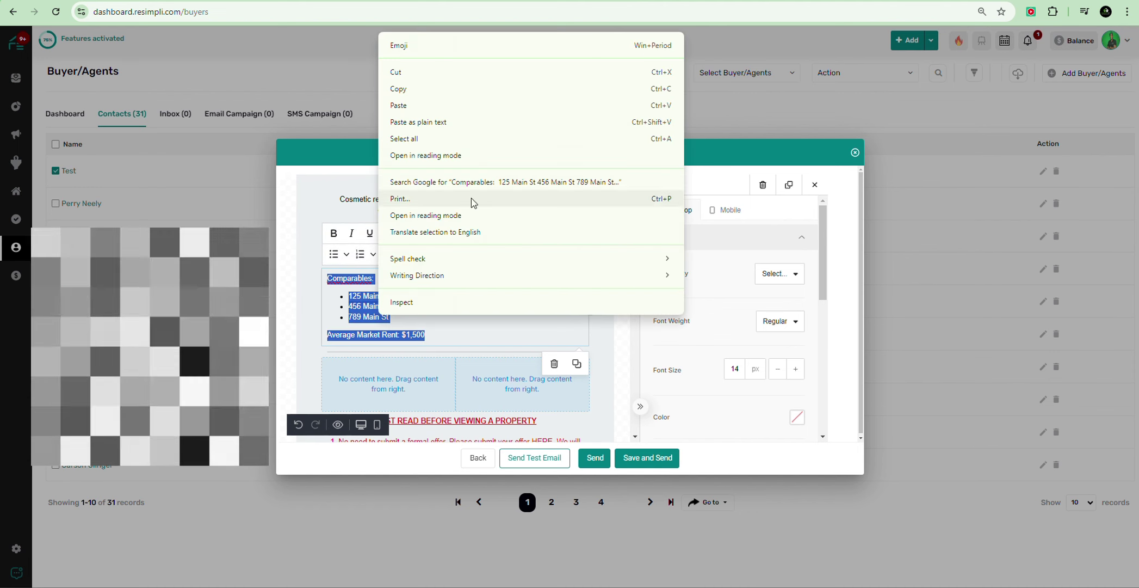
click(434, 96)
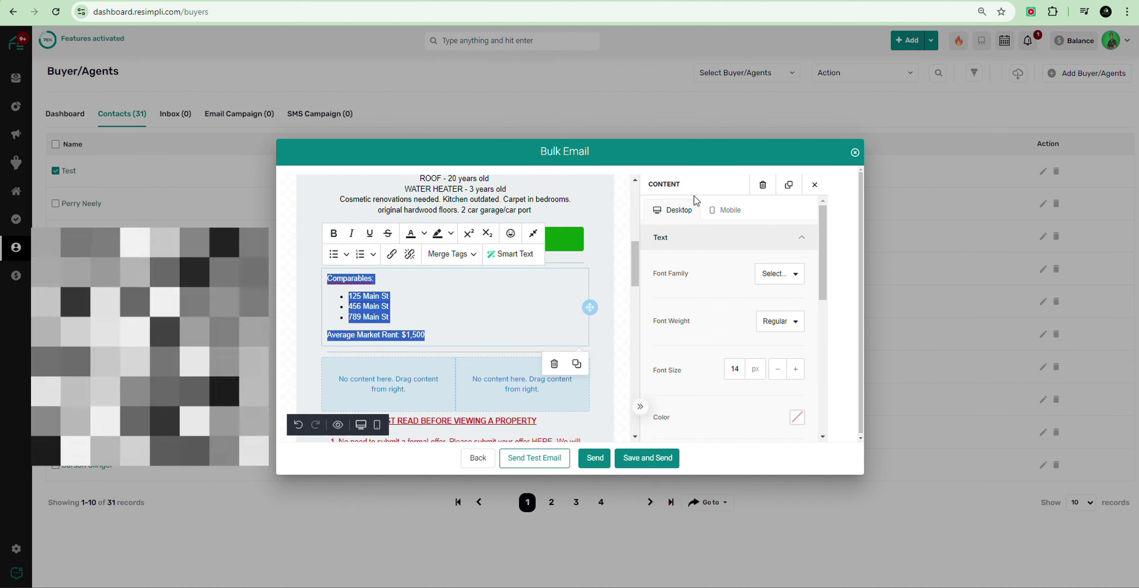
click(611, 336)
click(598, 336)
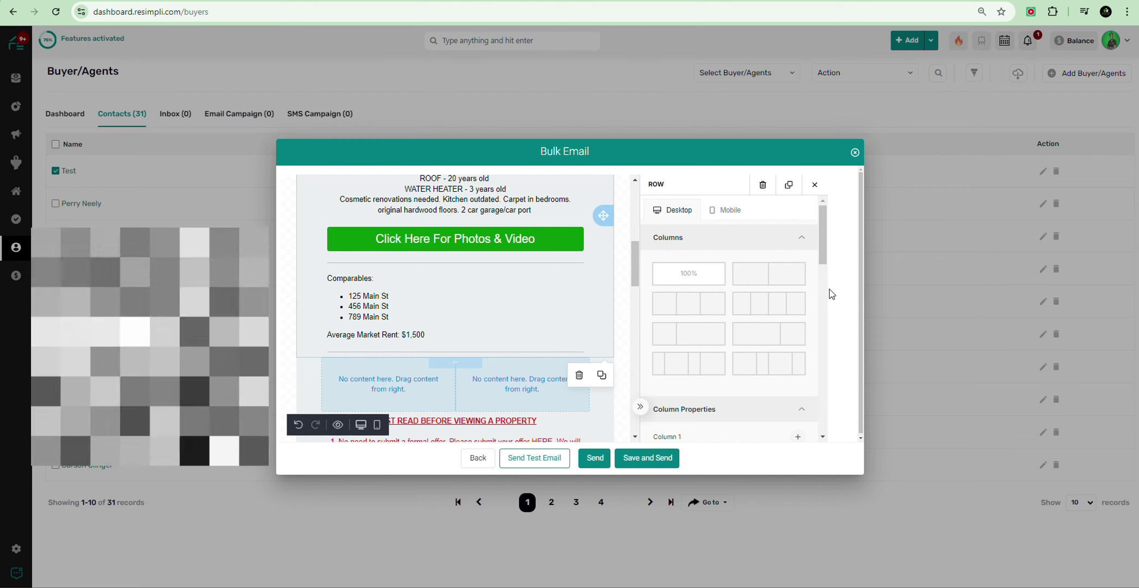
click(624, 325)
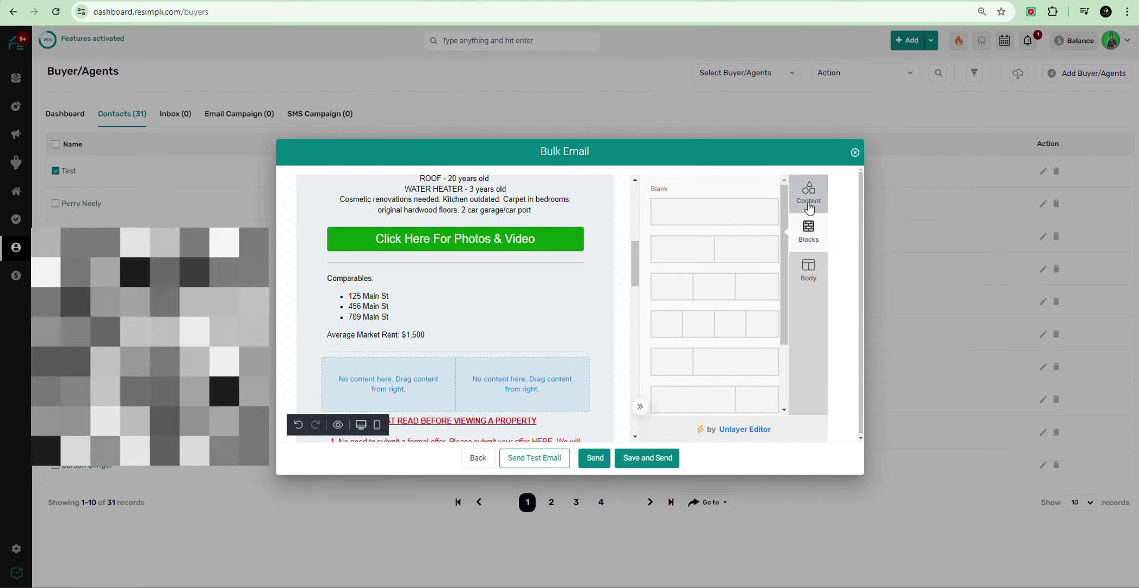
Step: Add text blocks to both new columns and paste the Comparables list as plain text on the right
drag(696, 275, 543, 401)
drag(714, 262, 391, 381)
click(504, 369)
triple_click(504, 368)
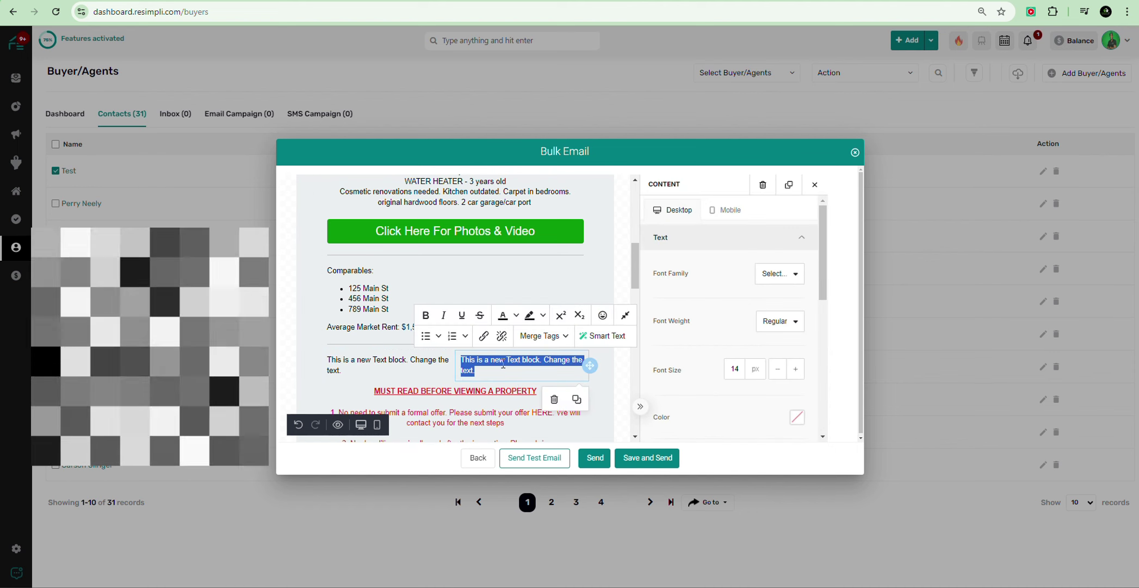
right_click(503, 366)
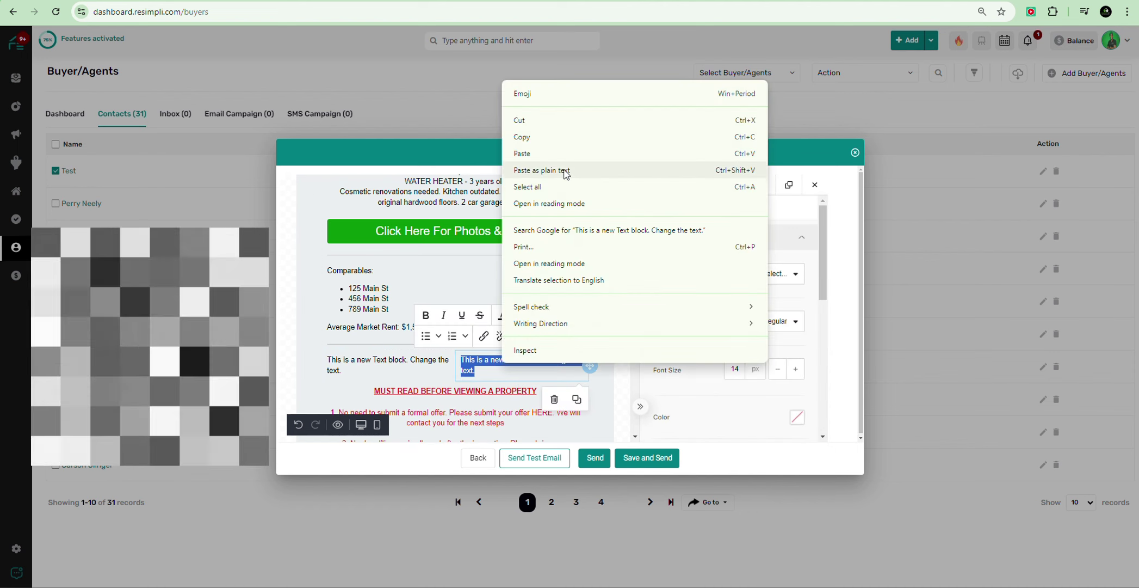
click(566, 170)
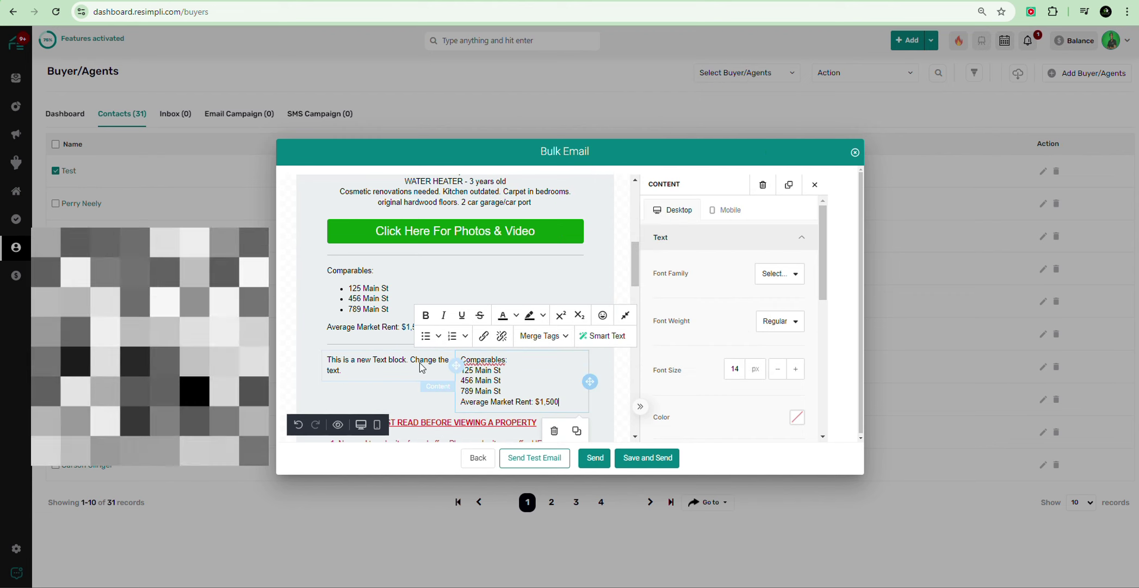
Step: Copy the Additional Information block and paste it over the left column's placeholder
click(381, 368)
scroll(416, 283, up, 2)
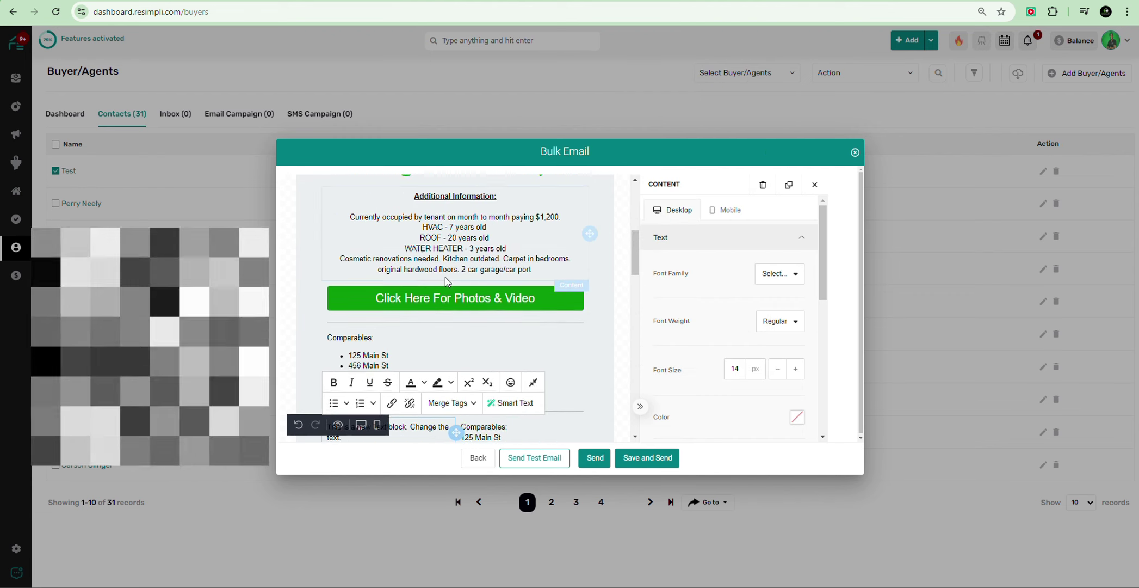
triple_click(409, 248)
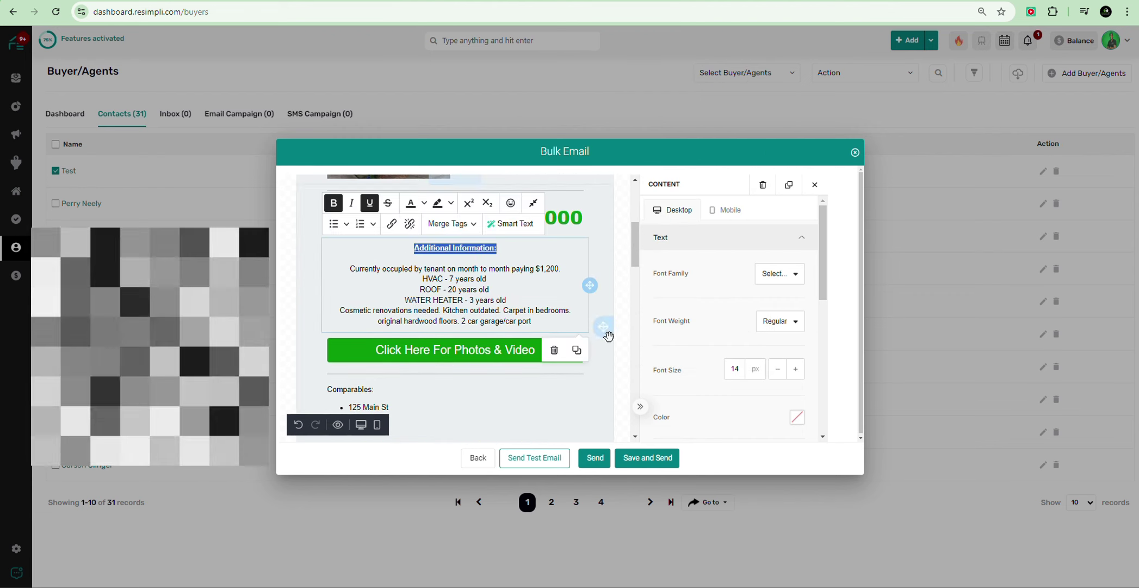
drag(551, 322, 383, 248)
right_click(458, 289)
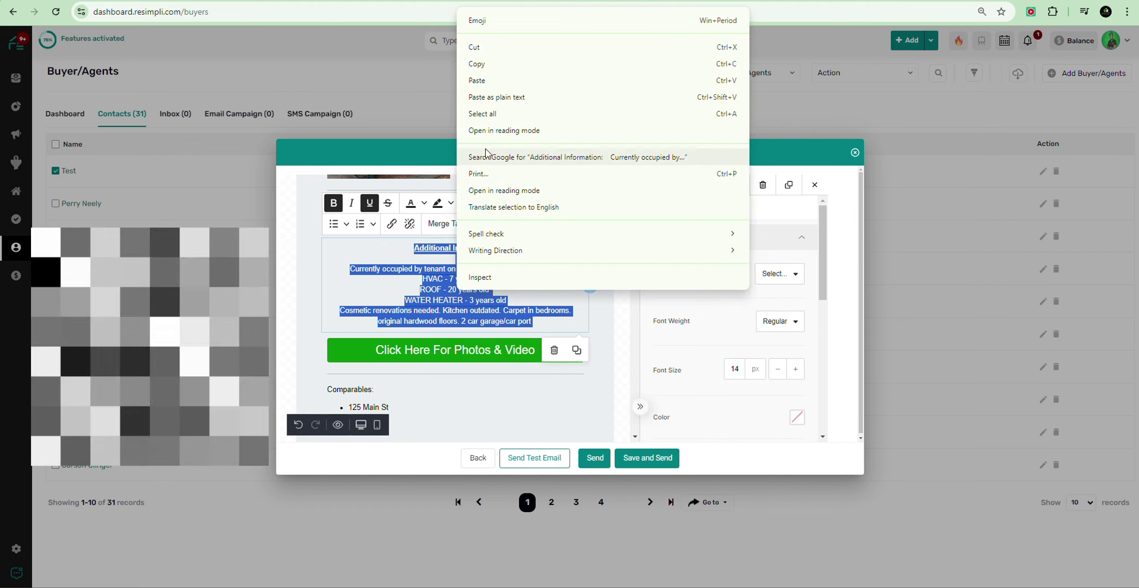
click(479, 69)
scroll(419, 336, down, 2)
scroll(419, 336, down, 2)
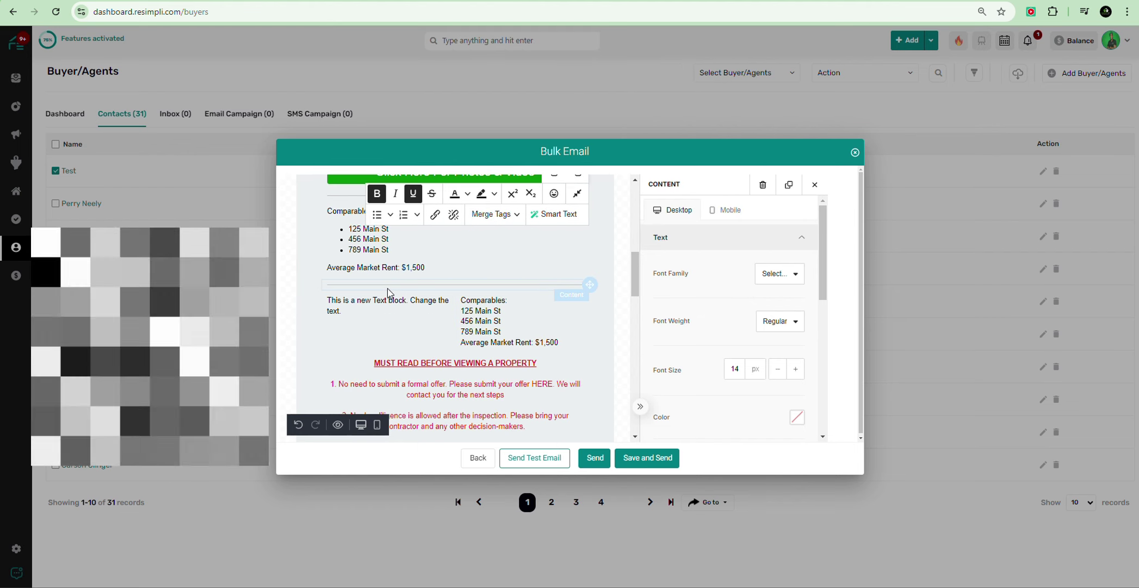
click(364, 315)
triple_click(362, 310)
right_click(361, 310)
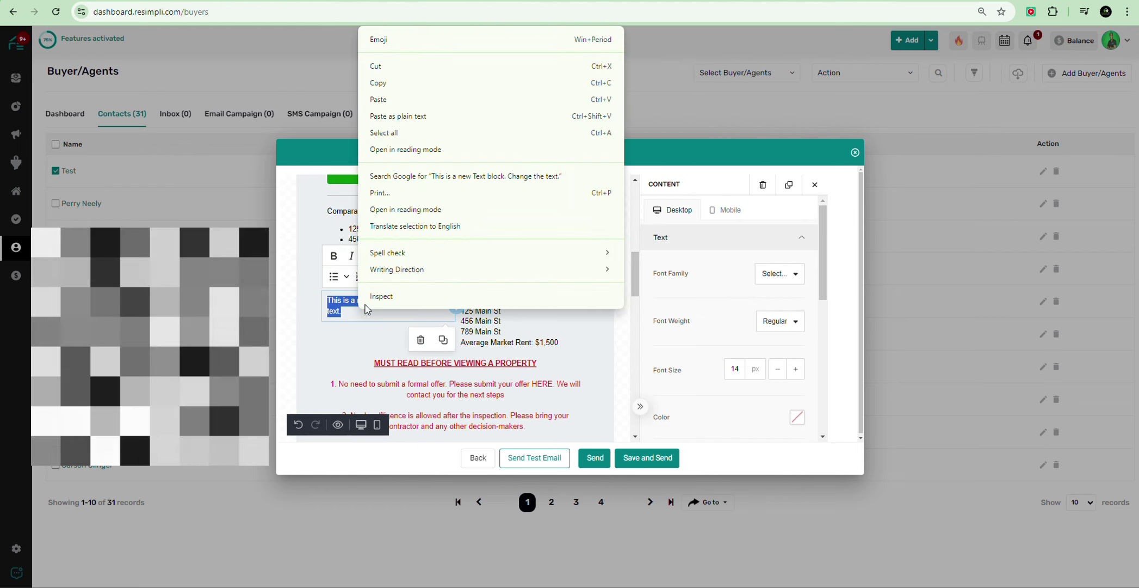
click(419, 101)
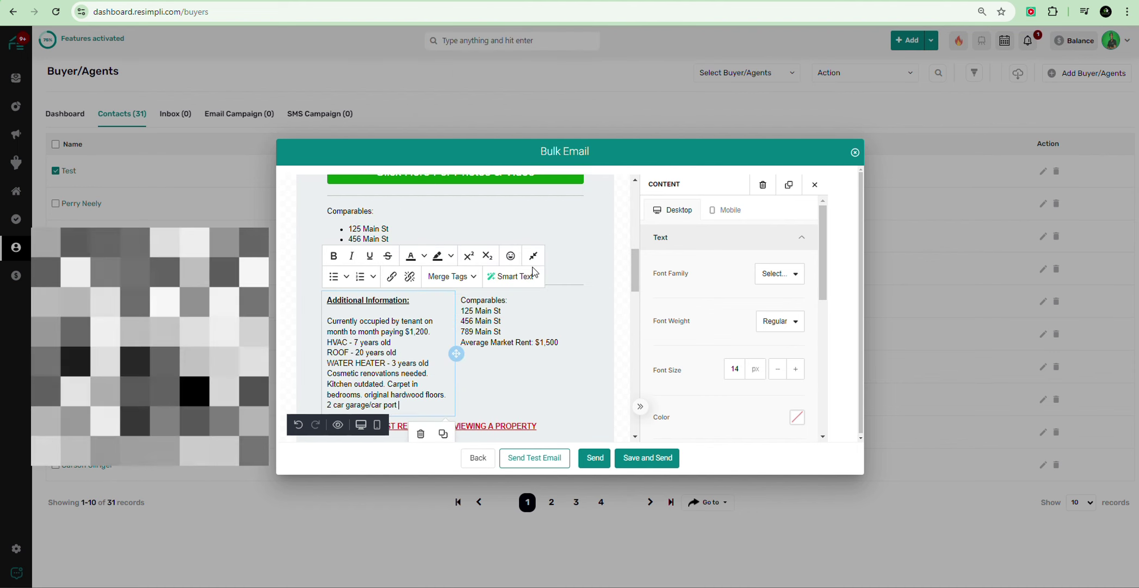
Step: Make the Comparables: heading bold and underlined, with a blank line below it
scroll(518, 363, down, 1)
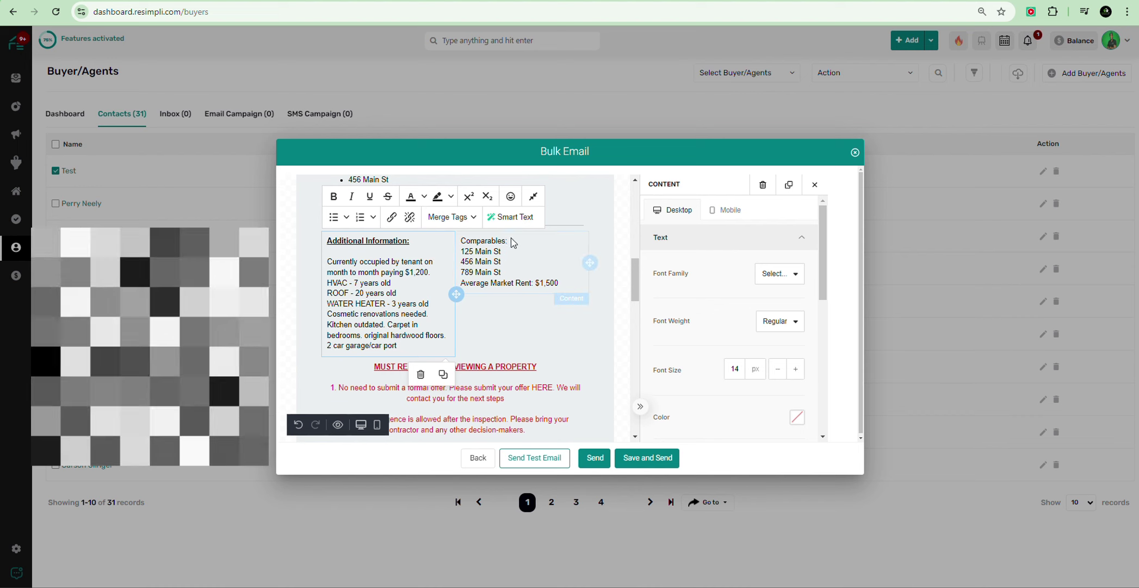
double_click(494, 241)
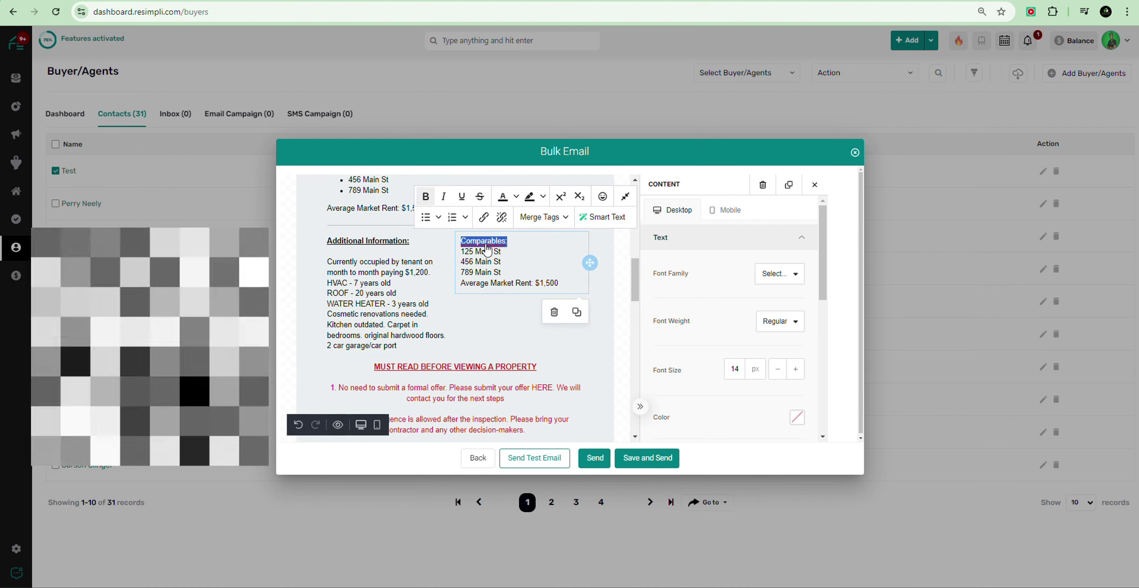
key(ctrl+b)
click(463, 198)
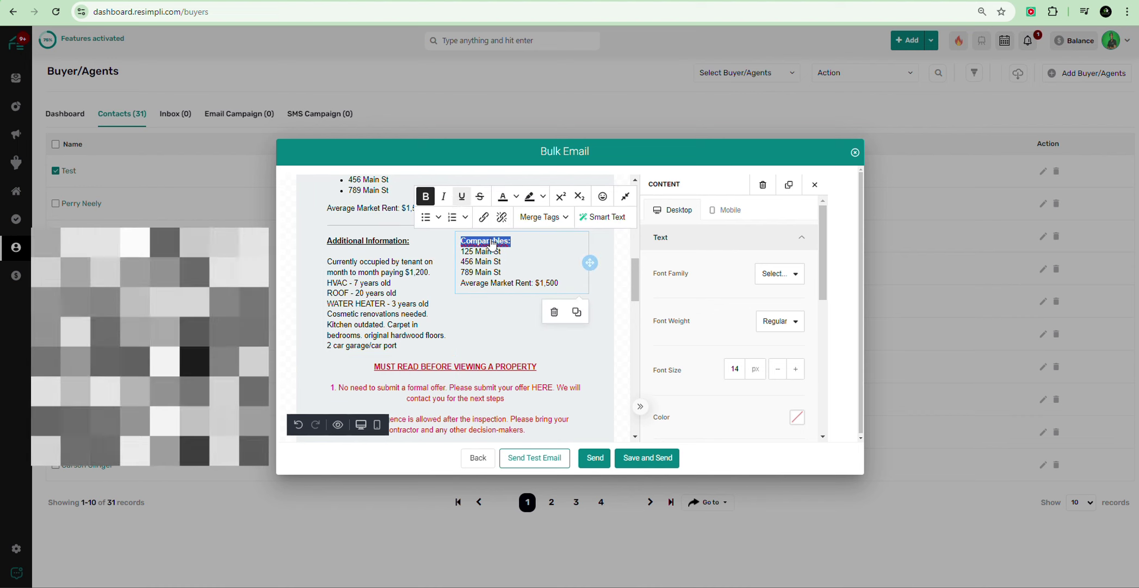
key(Return)
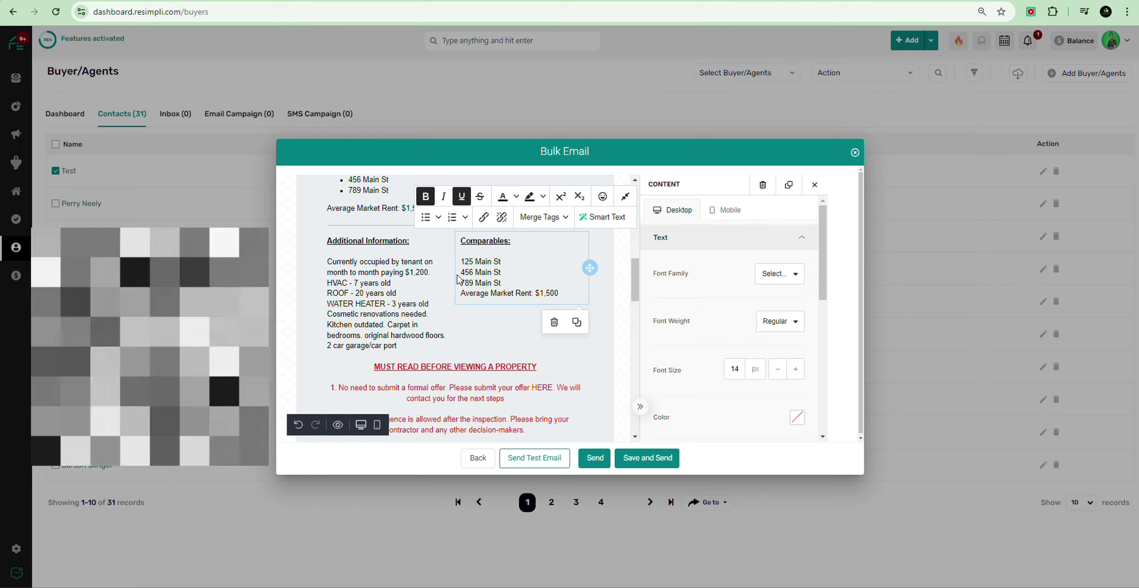
Step: Turn the three address lines into a bulleted list
drag(462, 264, 523, 287)
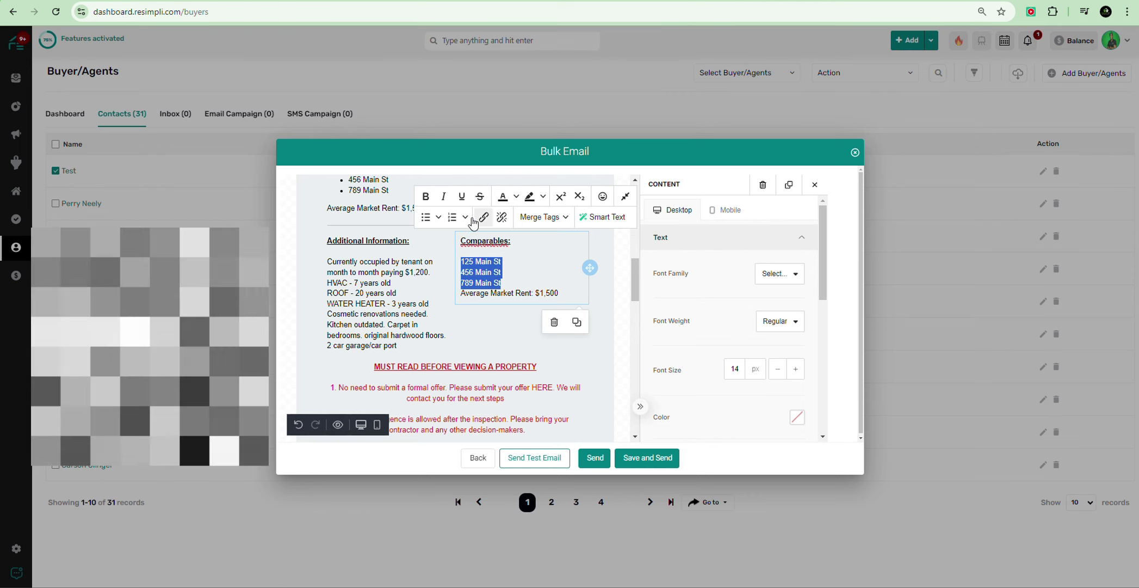
click(428, 218)
click(484, 279)
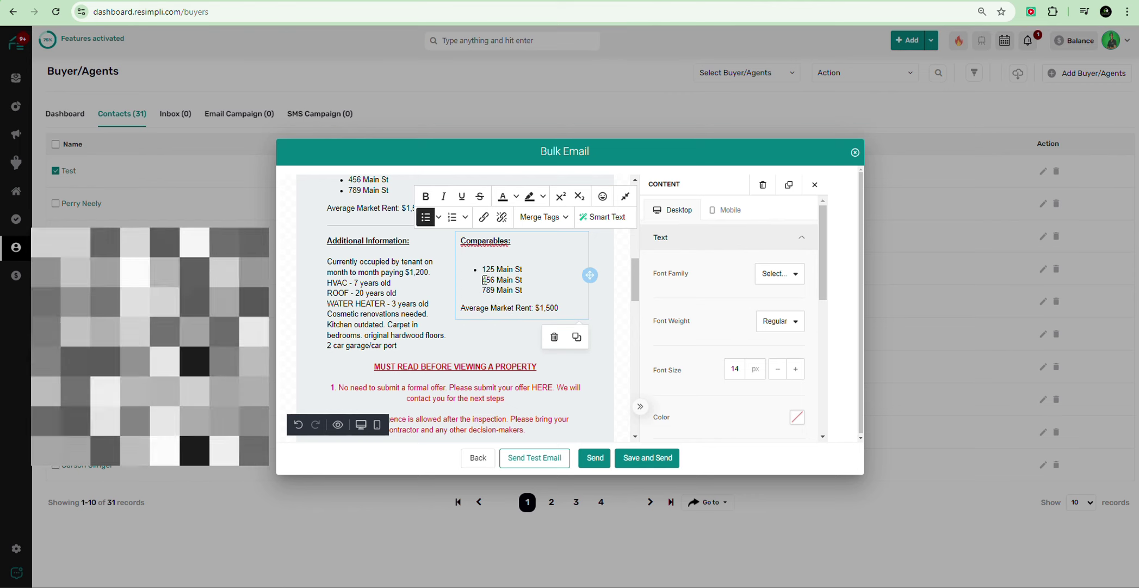
click(429, 219)
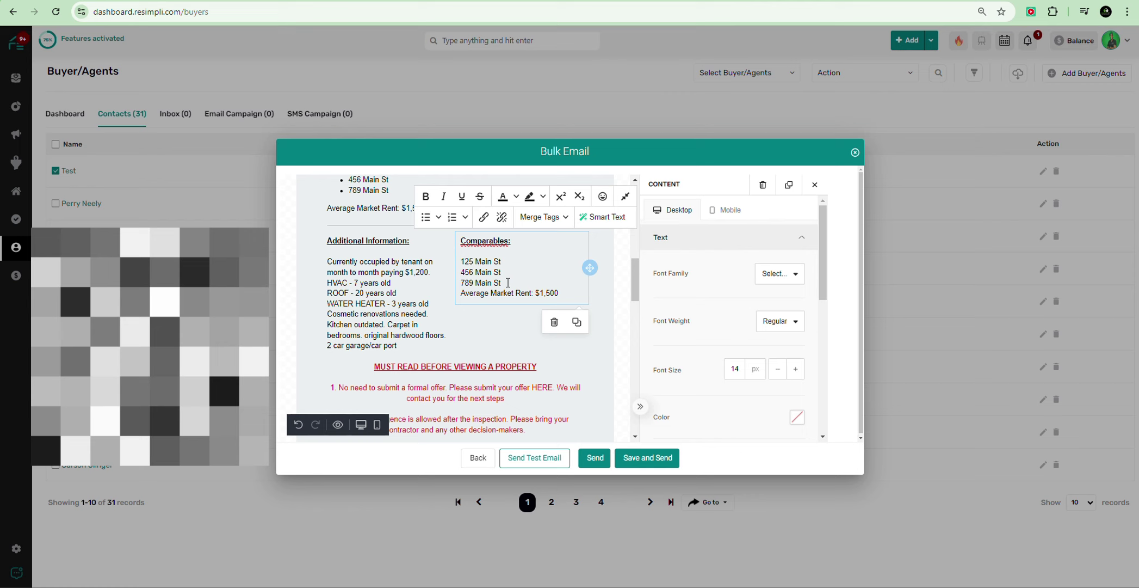
drag(509, 283, 465, 262)
click(425, 218)
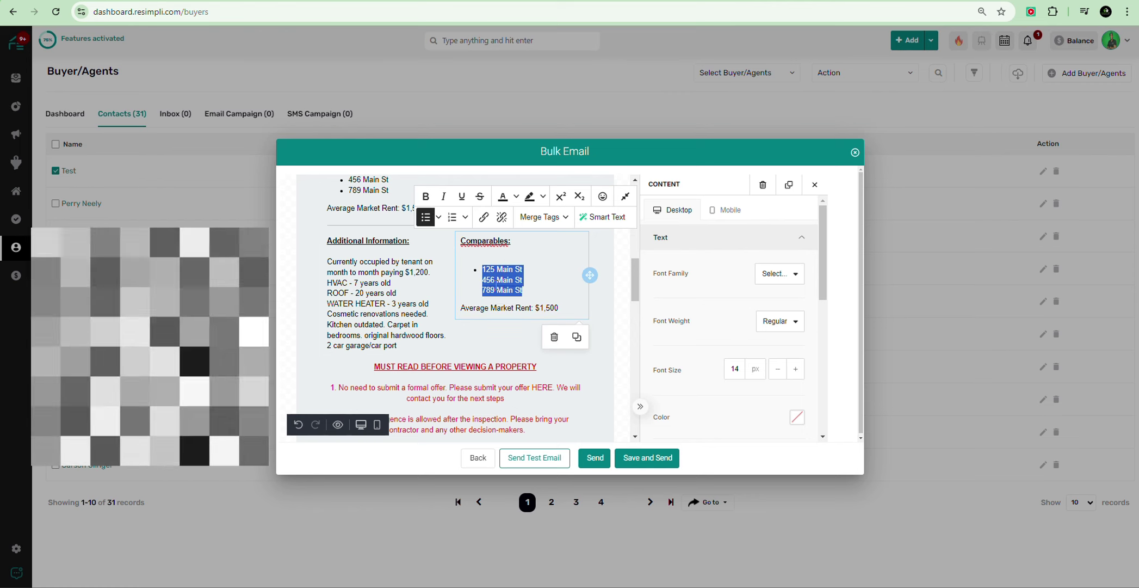
Step: End each address with a period: 125 Main St., 456 Main St., 789 Main St
click(486, 283)
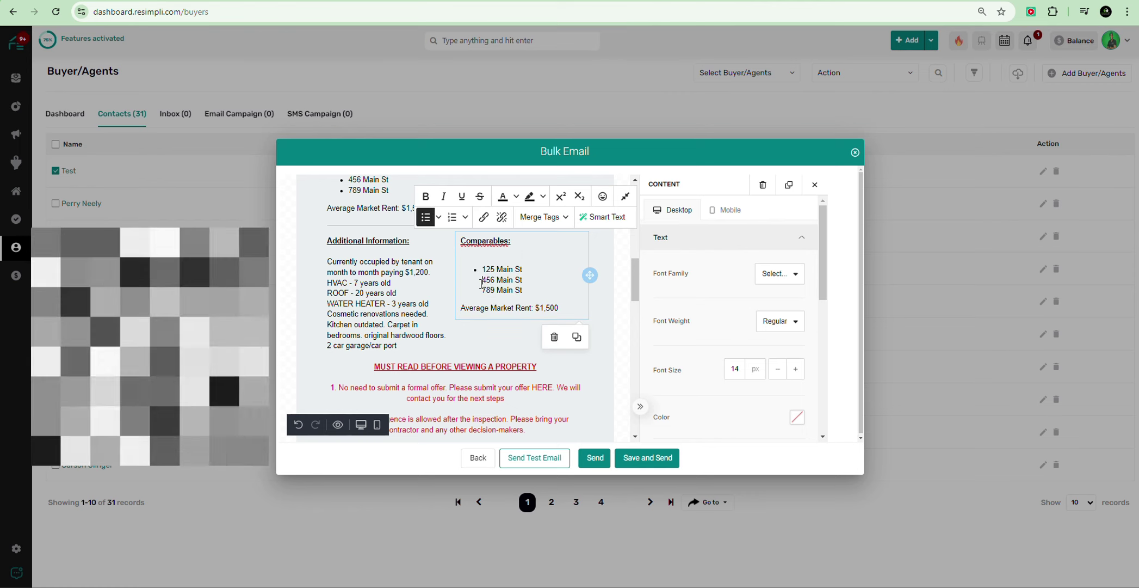
key(BackSpace)
key(BackSpace)
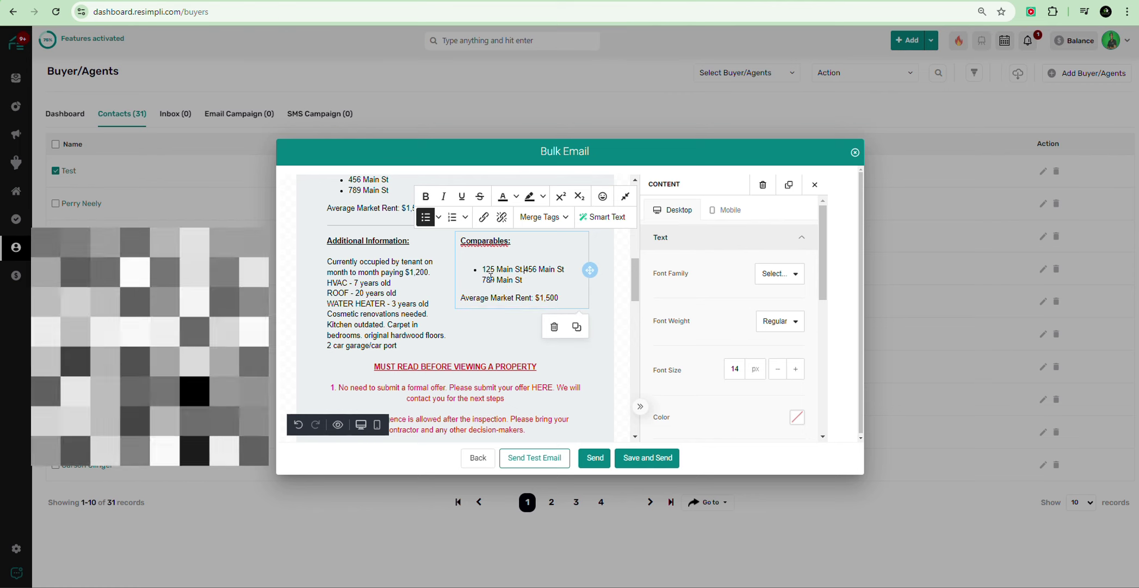
text(.)
key(Return)
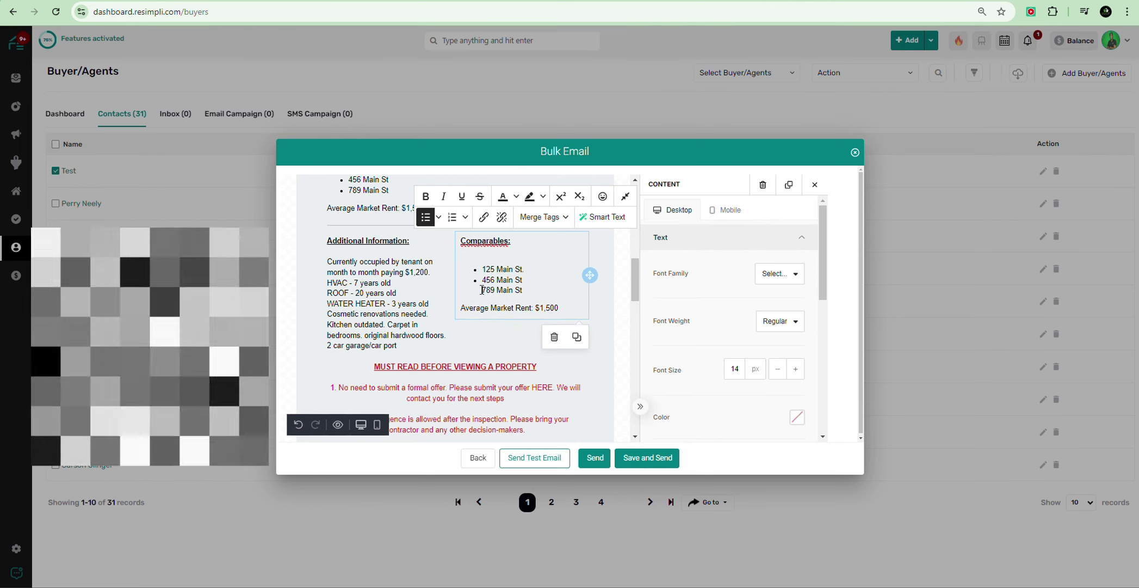
key(BackSpace)
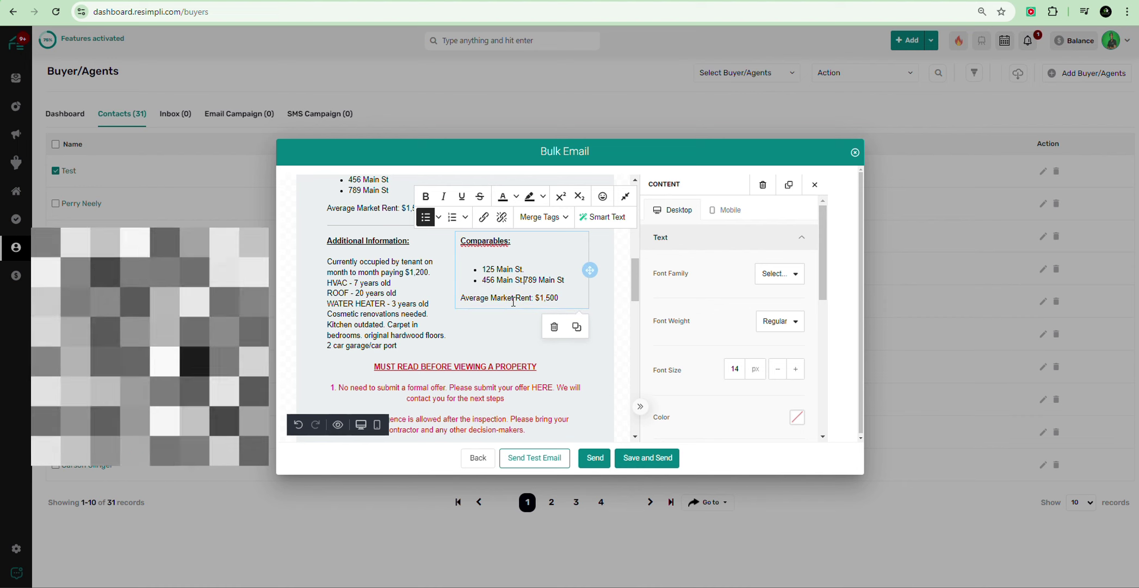
text(.)
key(Return)
click(485, 333)
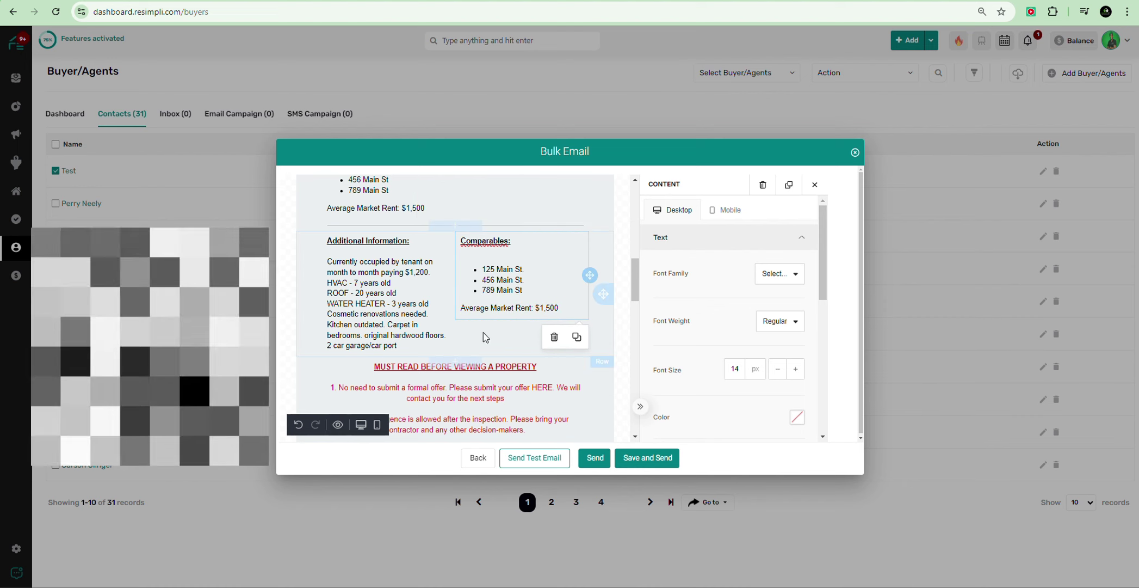
scroll(362, 286, down, 2)
Step: Add blank lines after the rent, HVAC, ROOF and WATER HEATER lines in Additional Information
click(374, 203)
scroll(373, 218, up, 4)
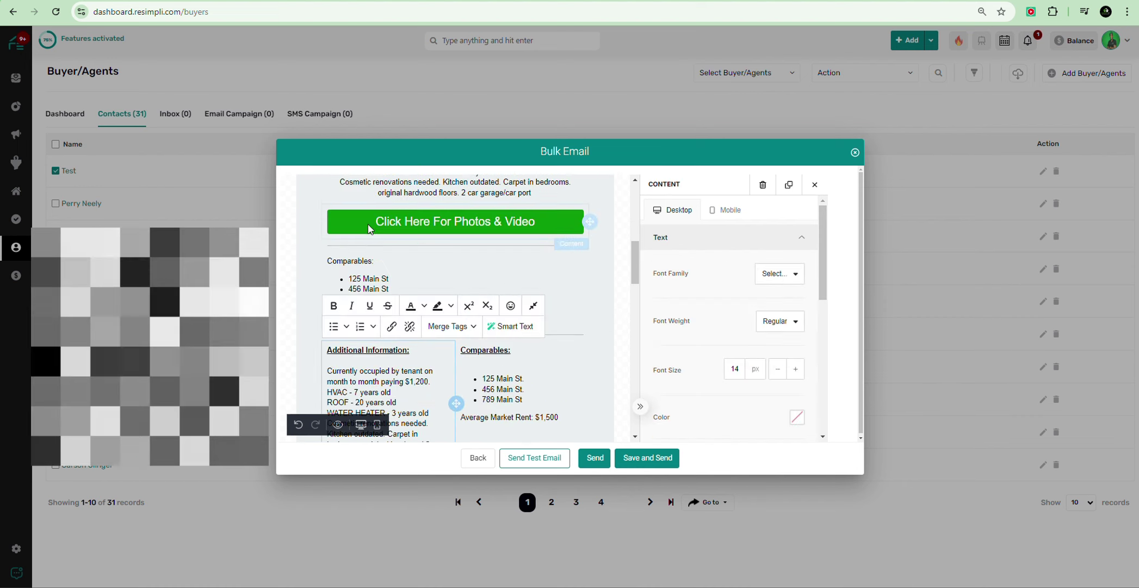
scroll(367, 387, down, 2)
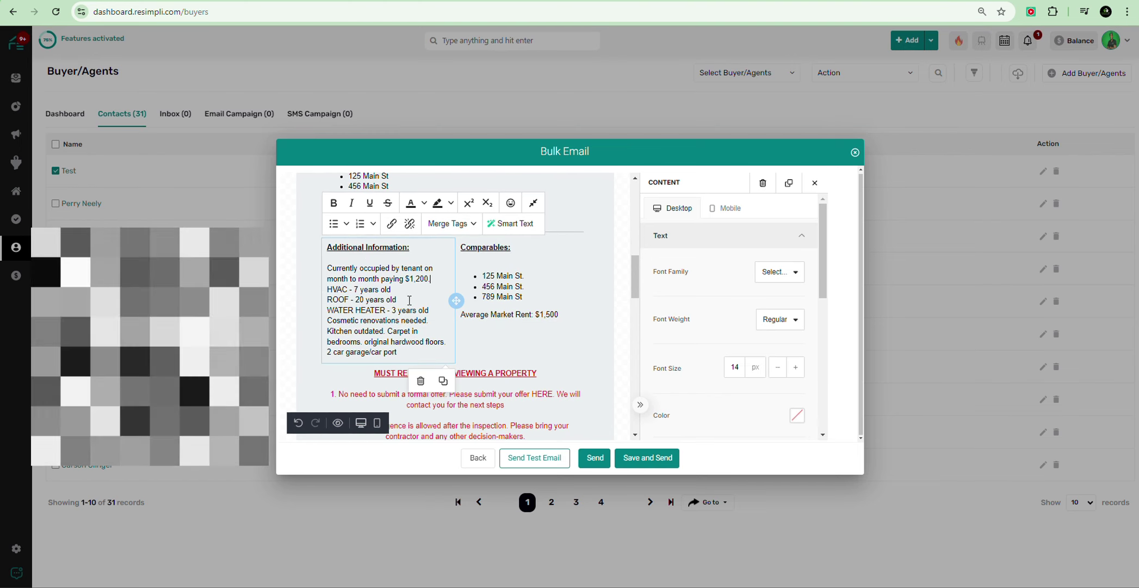
key(Return)
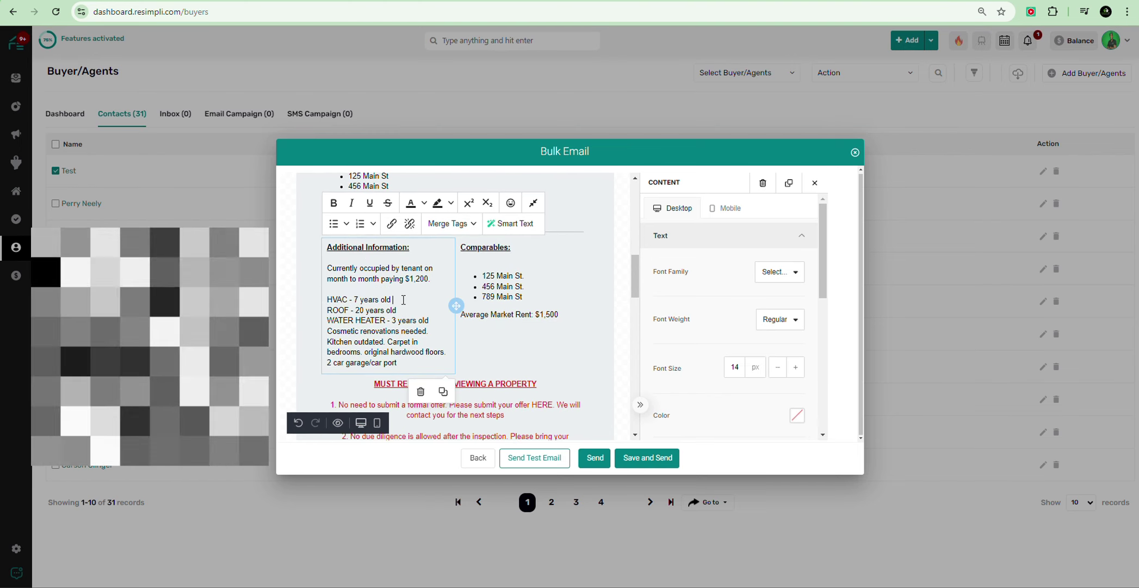
click(404, 301)
key(Return)
click(400, 318)
key(Return)
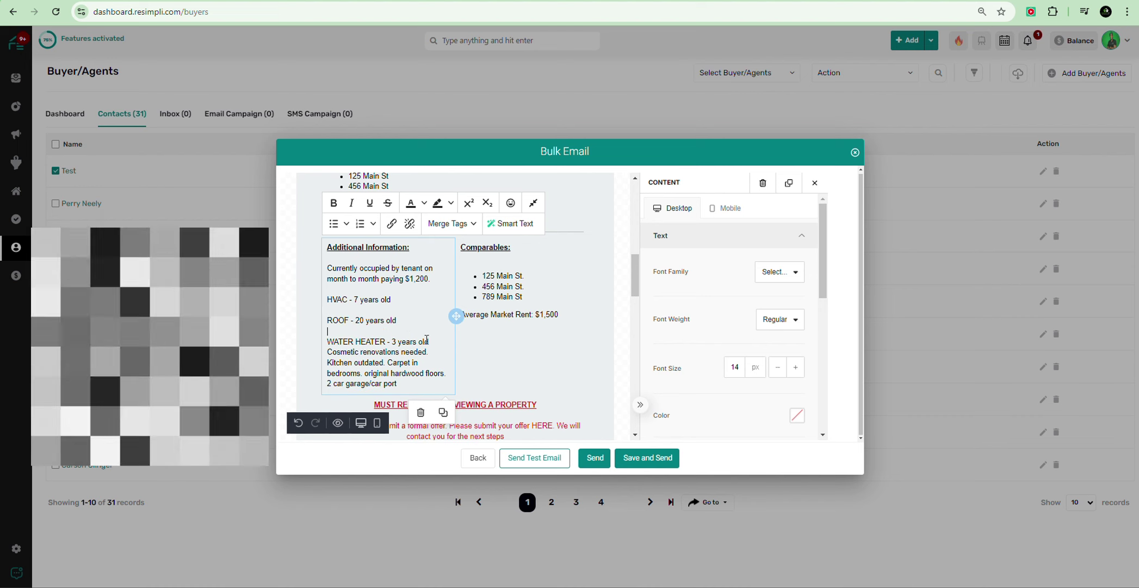
click(429, 341)
key(Return)
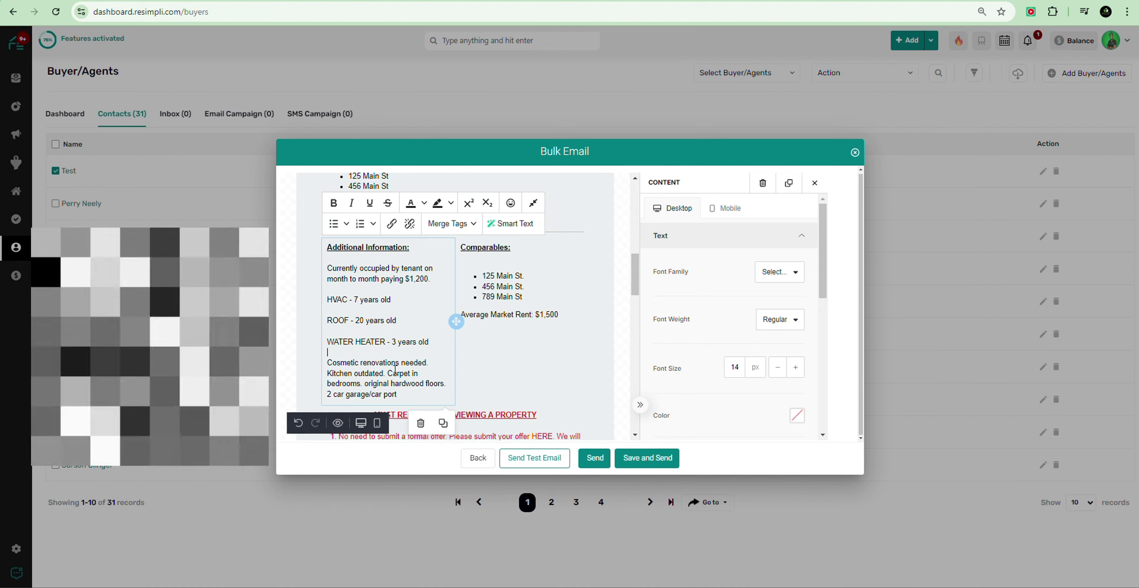
scroll(405, 337, down, 2)
scroll(419, 296, up, 2)
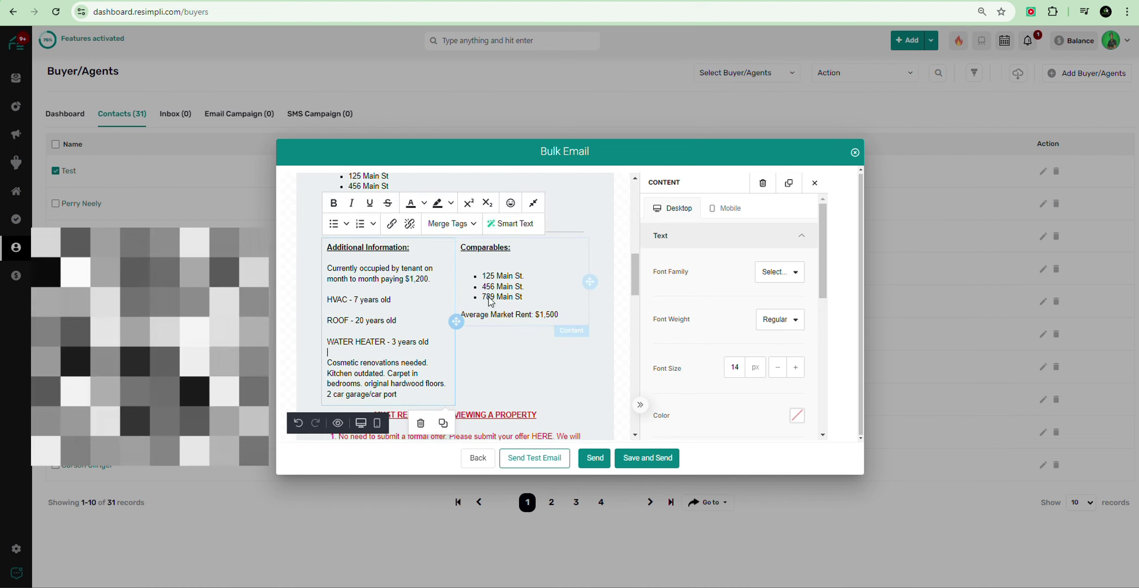
Step: Drag the Additional Information/Comparables row up to sit under the photo and Property Specs
click(527, 372)
scroll(460, 314, up, 5)
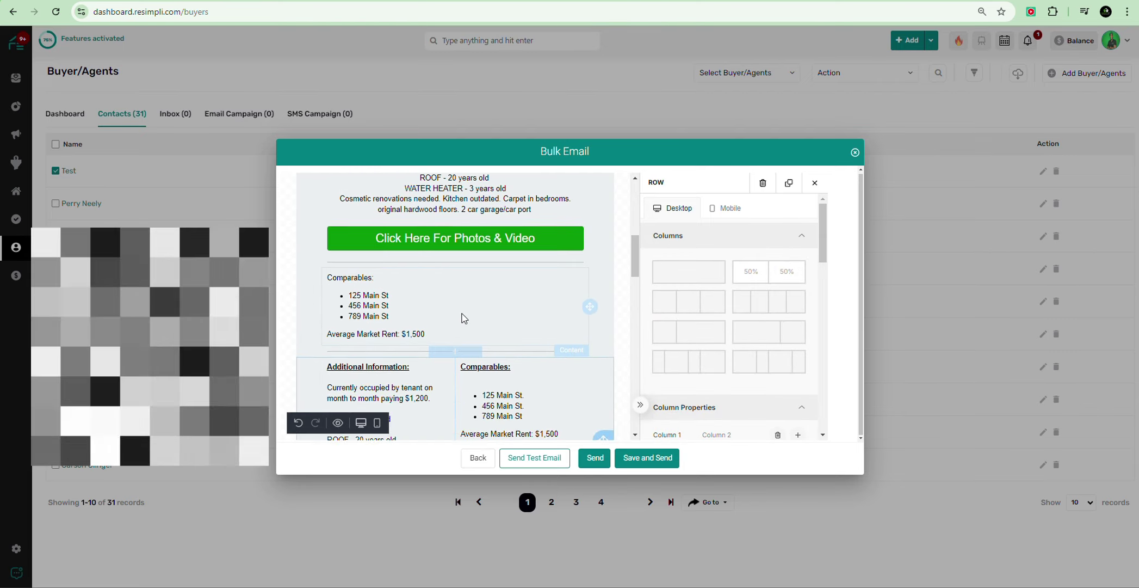
scroll(517, 281, down, 2)
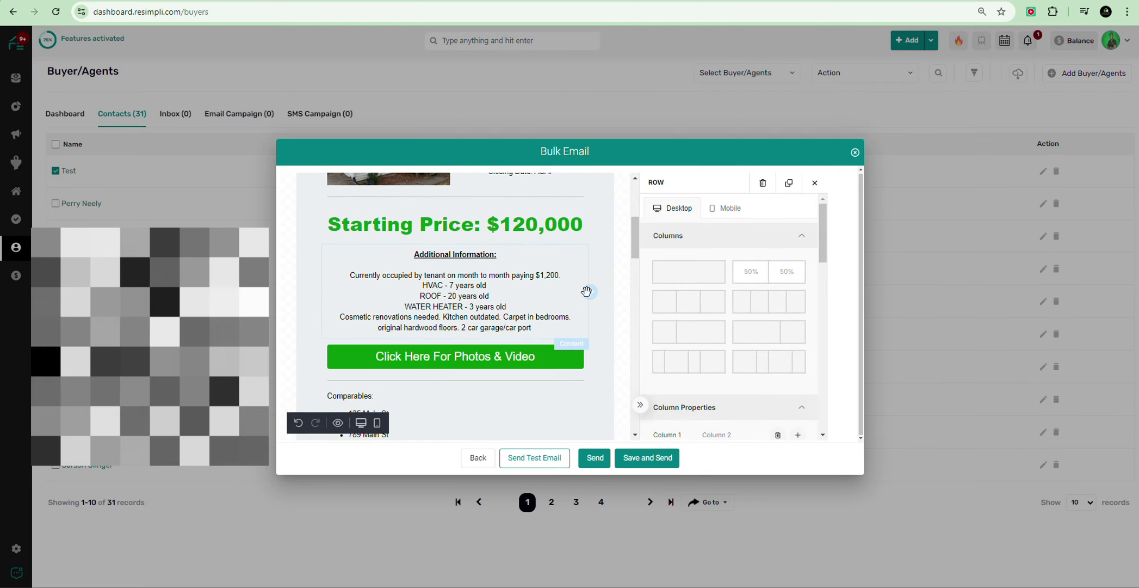
scroll(580, 348, down, 10)
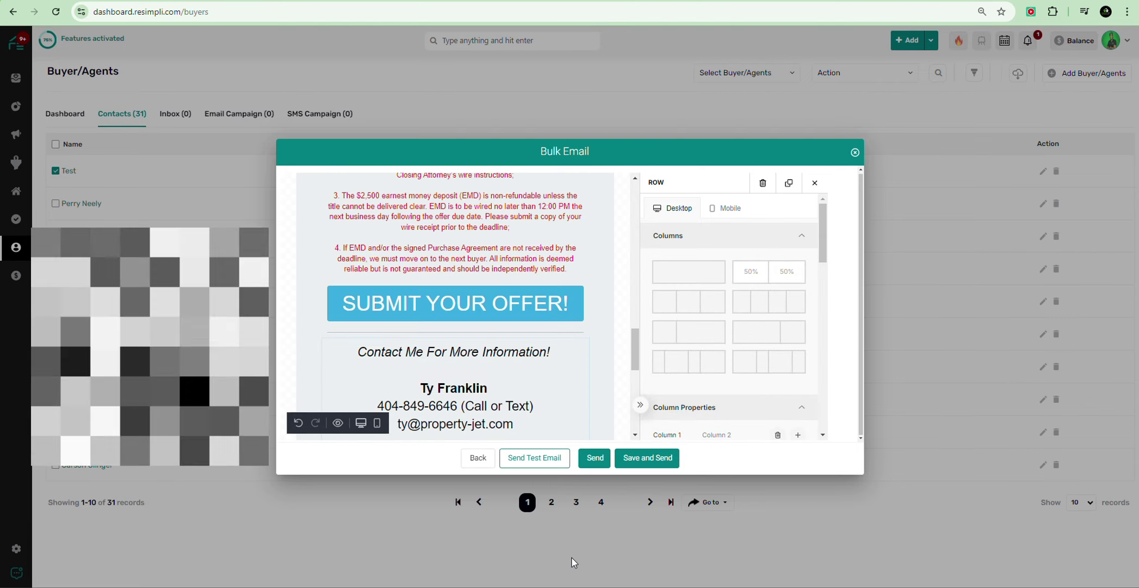
scroll(571, 560, down, 5)
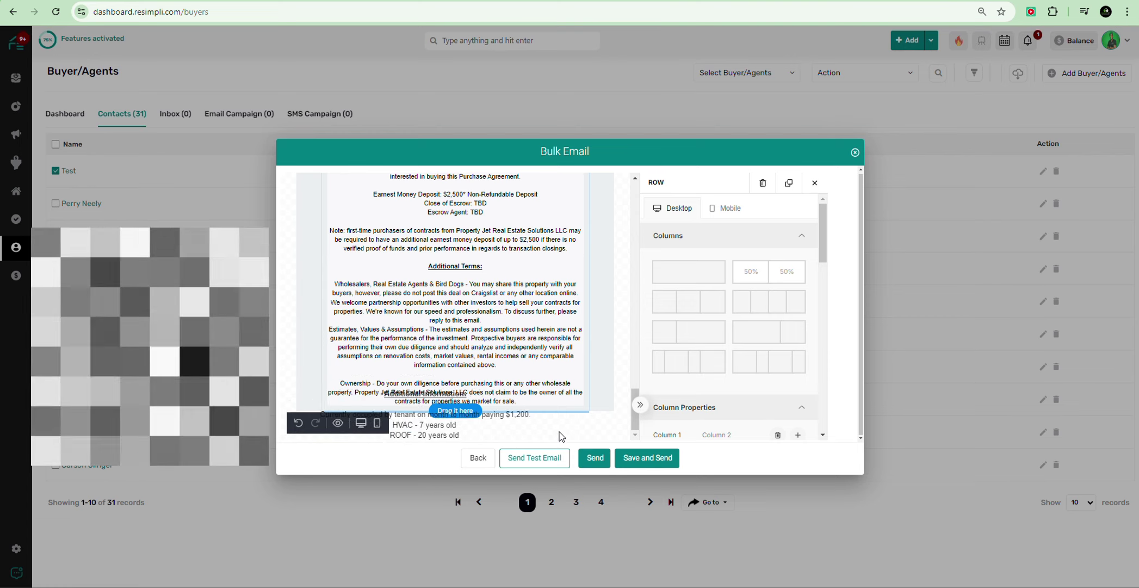
drag(576, 419, 576, 404)
scroll(498, 321, up, 9)
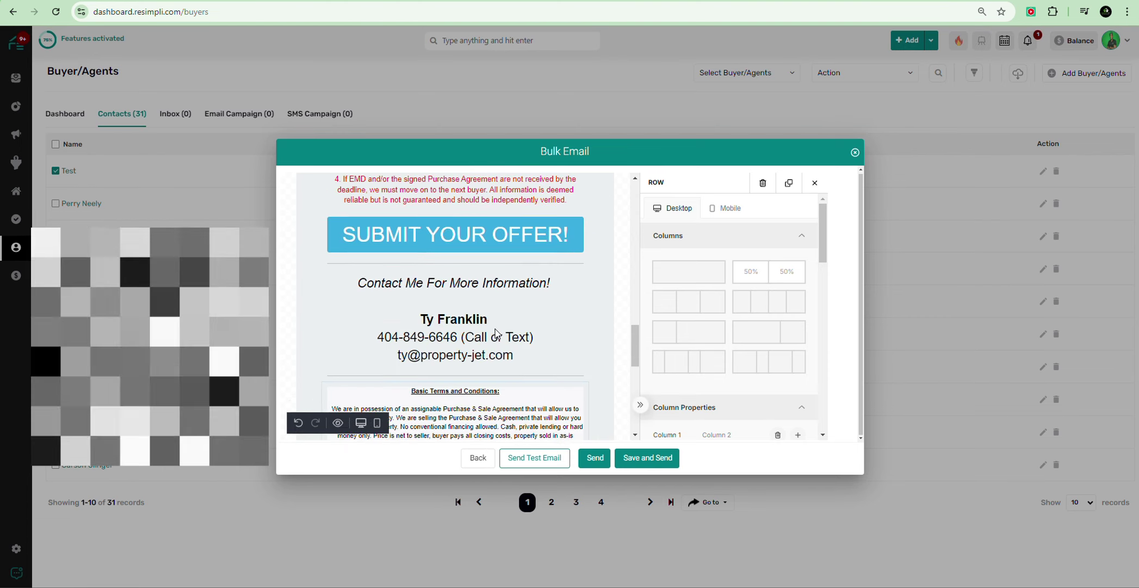
scroll(496, 329, up, 10)
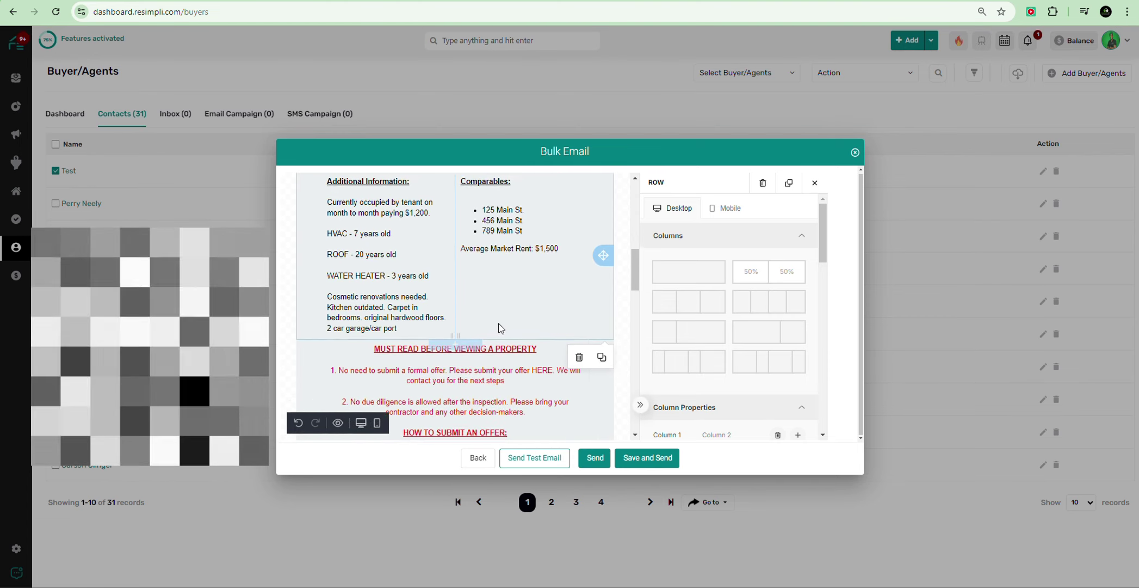
mouse_move(606, 383)
mouse_down()
mouse_move(611, 135)
mouse_move(614, 344)
mouse_move(610, 308)
mouse_move(600, 343)
mouse_move(601, 283)
mouse_move(607, 363)
mouse_move(600, 295)
mouse_move(592, 373)
mouse_move(601, 297)
mouse_up()
scroll(490, 319, down, 2)
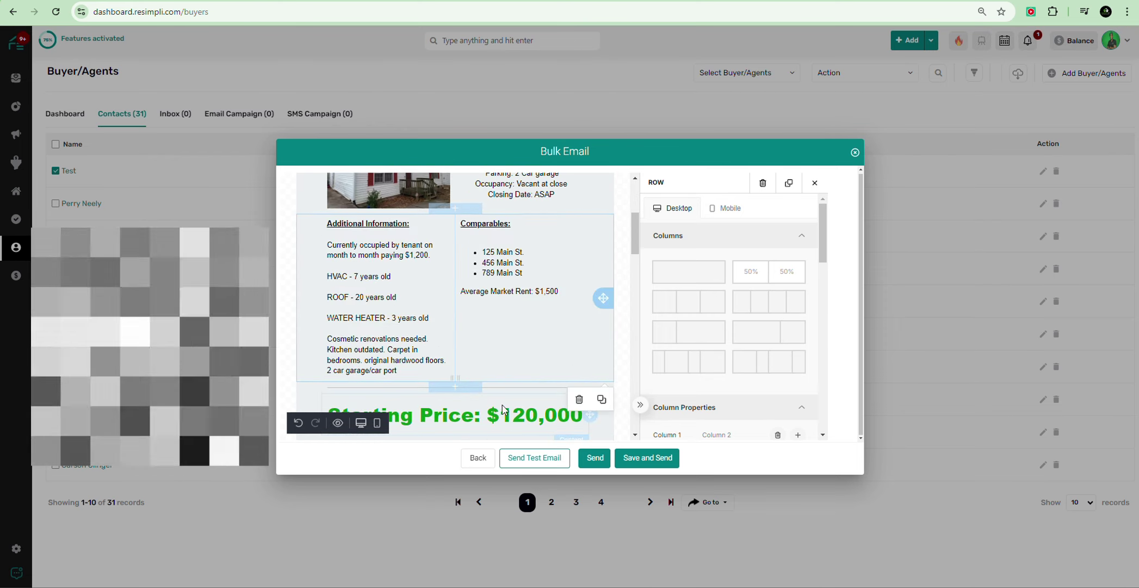
Step: Pull the Starting Price: $120,000 block out of the specs column into its own row below Additional Information
drag(587, 413, 549, 235)
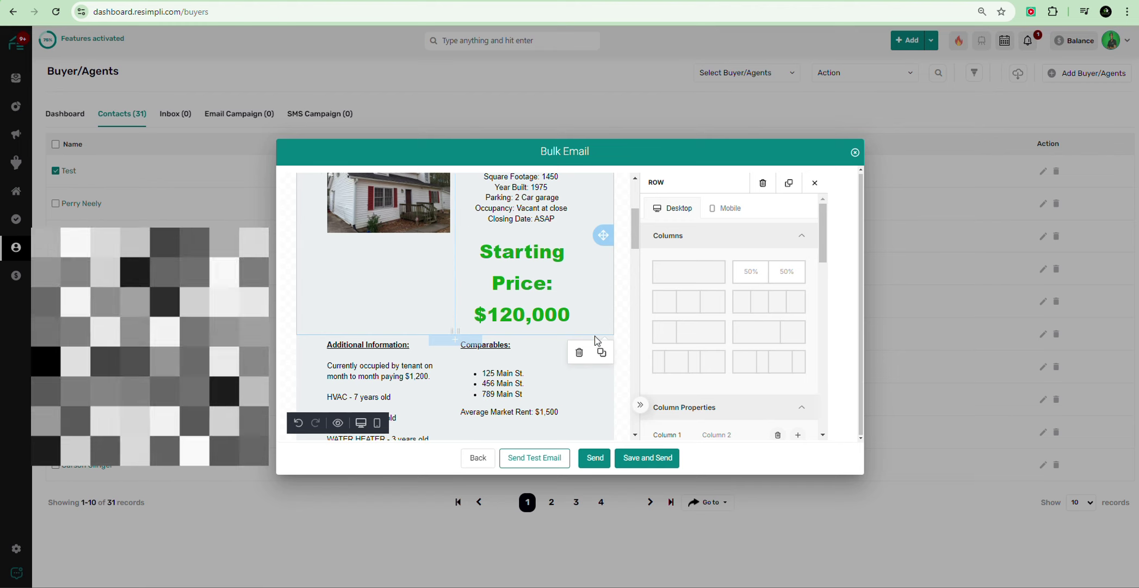
drag(600, 234, 515, 326)
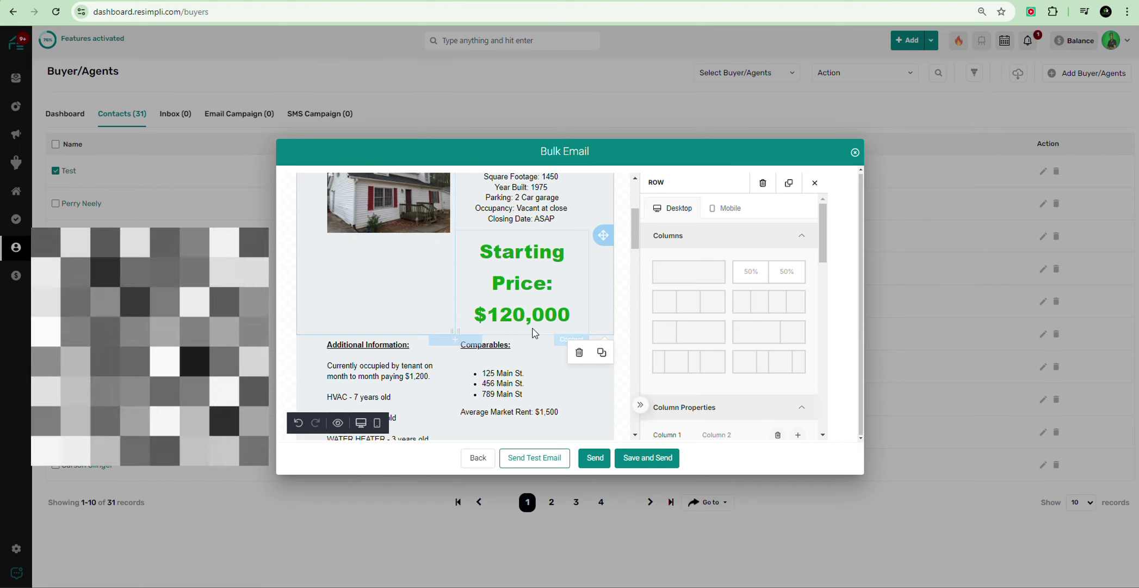
drag(603, 235, 449, 333)
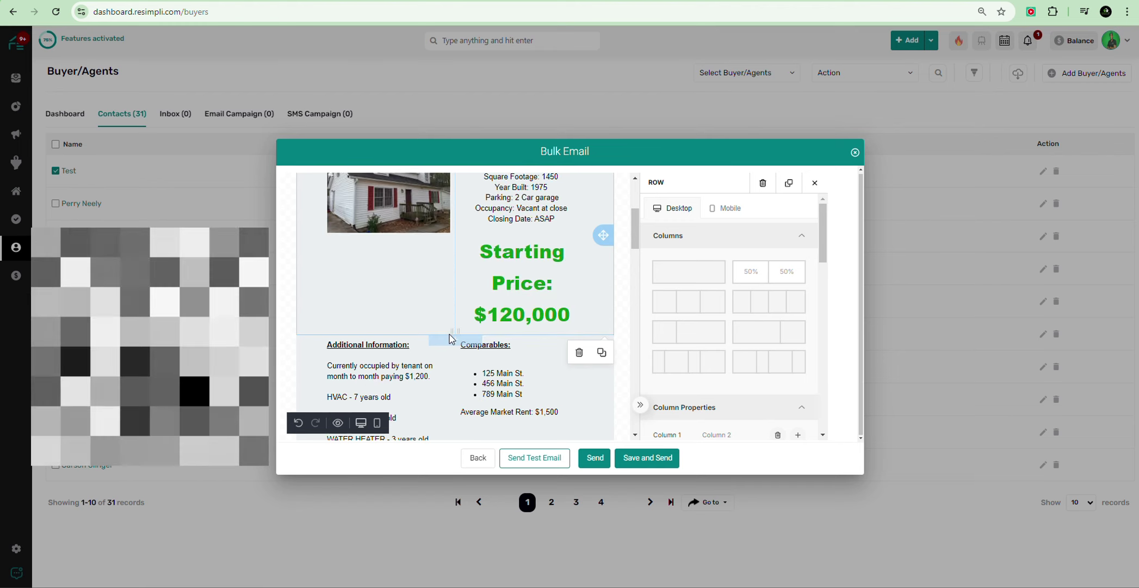
drag(600, 235, 490, 330)
click(568, 315)
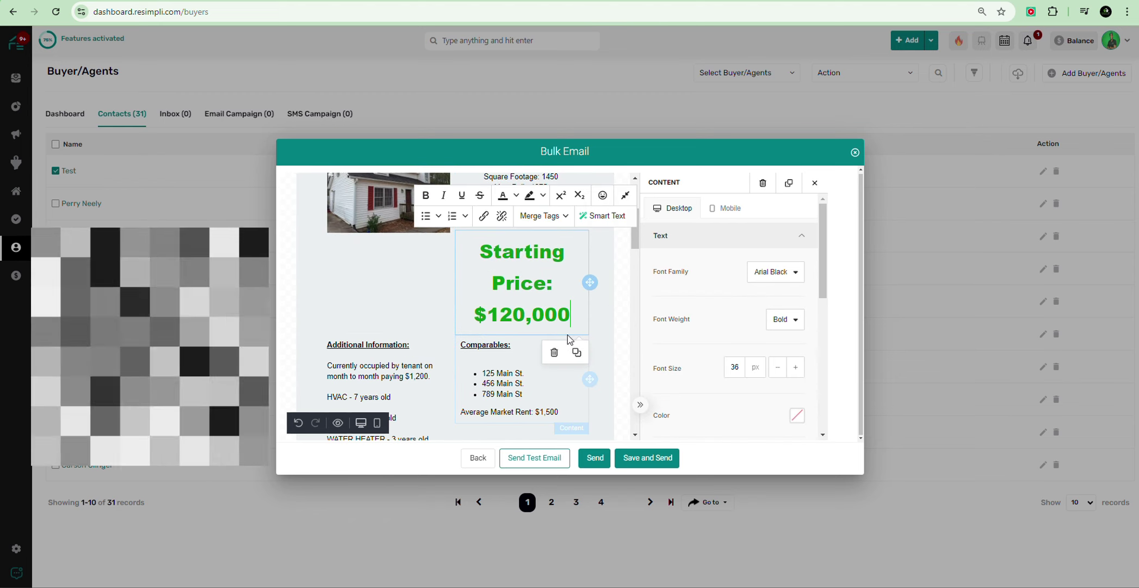
scroll(568, 326, down, 3)
scroll(595, 256, up, 3)
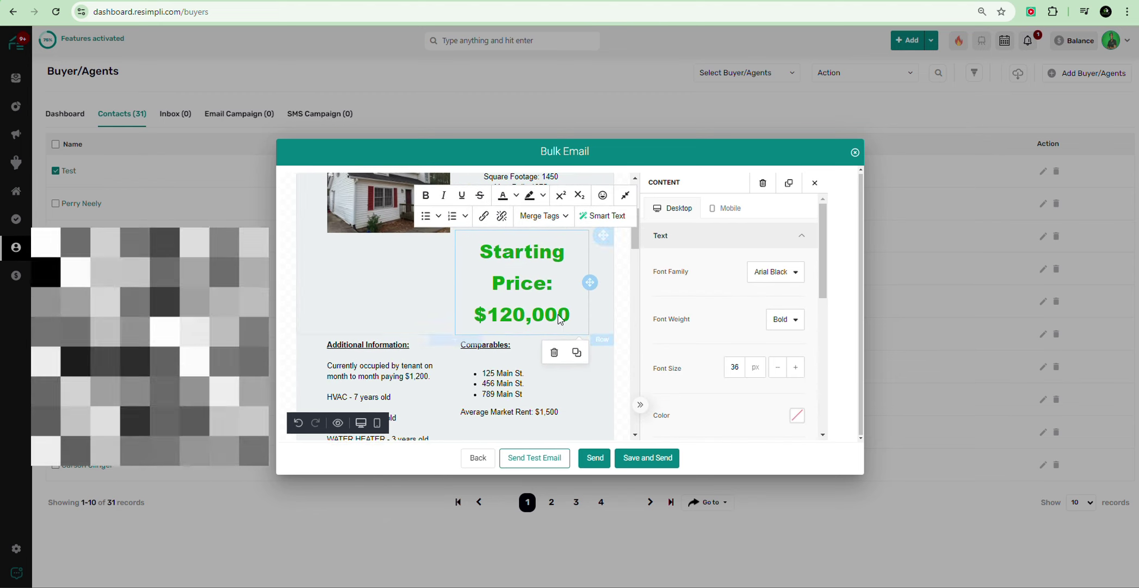
drag(558, 314, 480, 346)
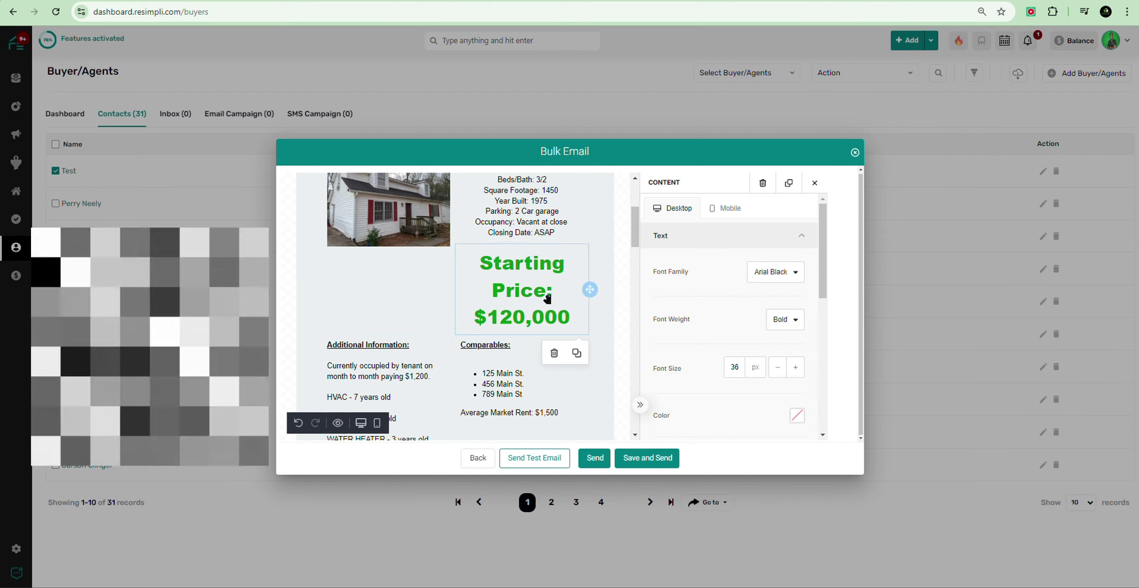
drag(590, 289, 466, 261)
scroll(512, 322, down, 1)
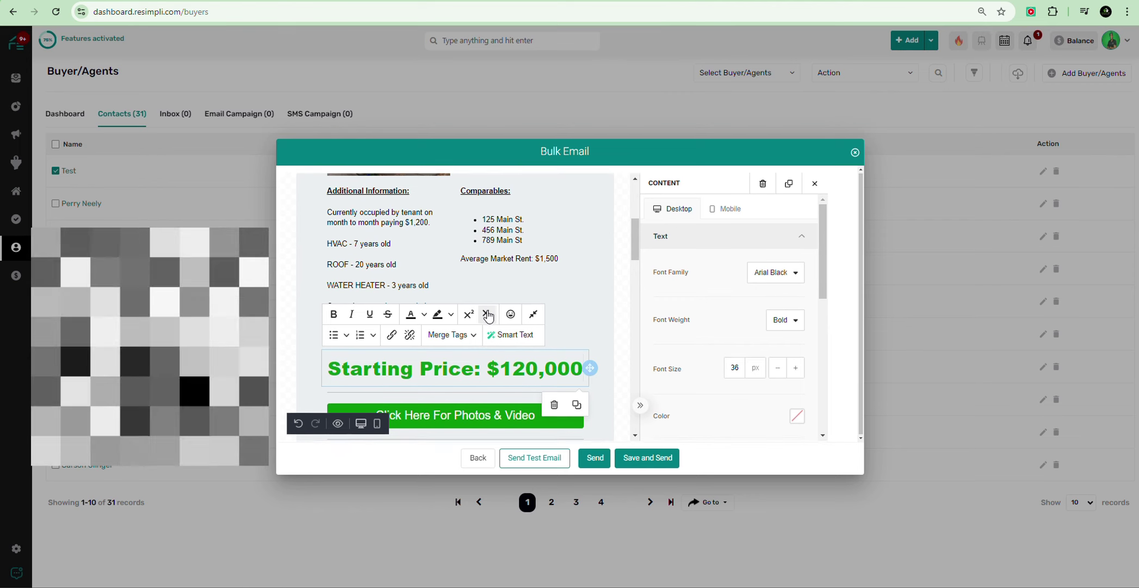
scroll(402, 314, up, 3)
scroll(402, 314, down, 5)
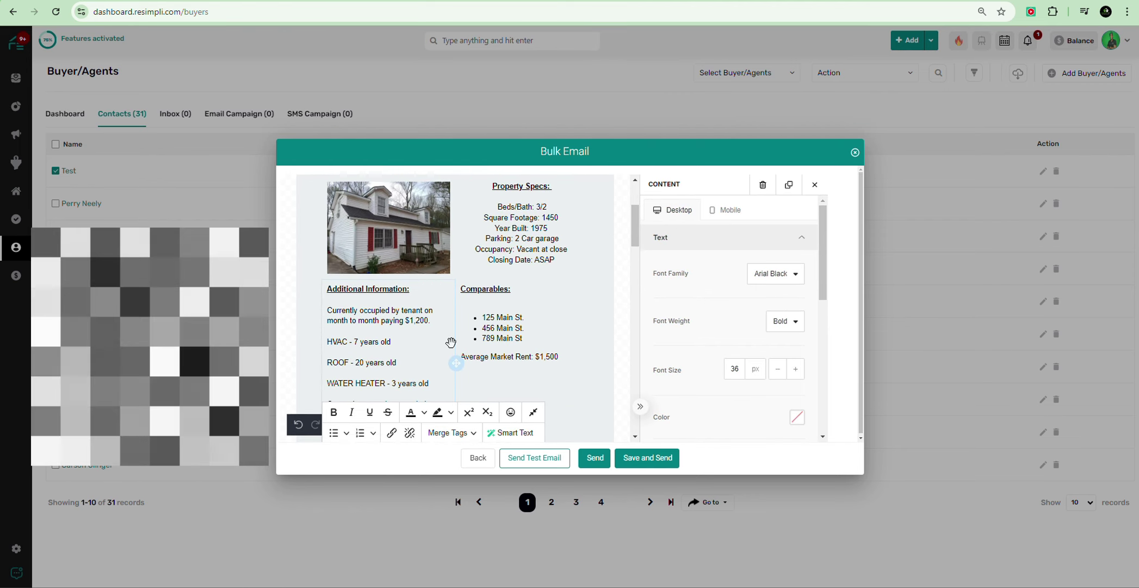
scroll(449, 346, up, 1)
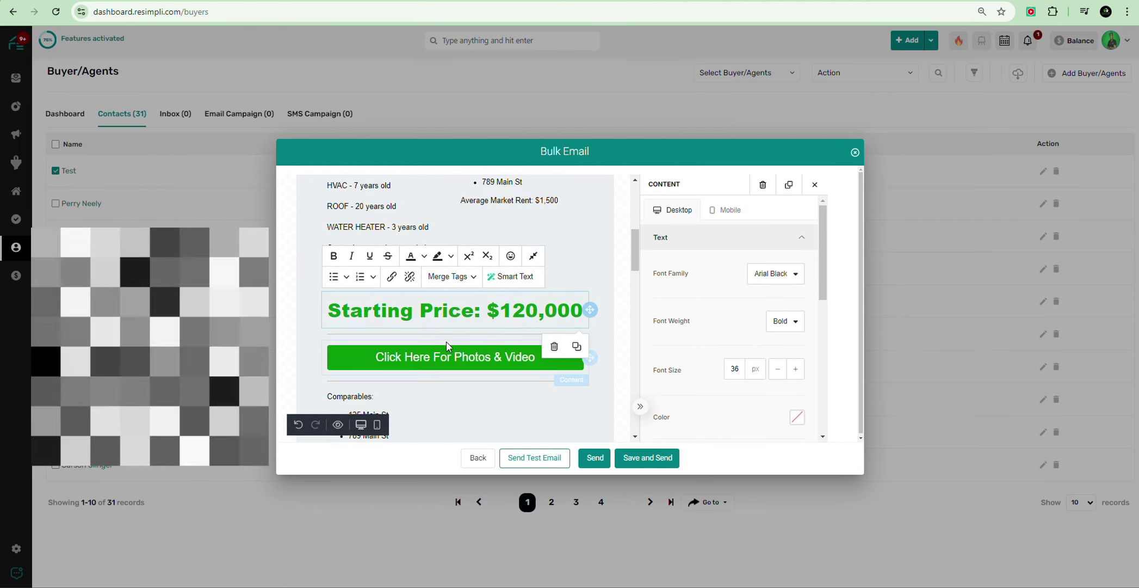
scroll(584, 183, up, 4)
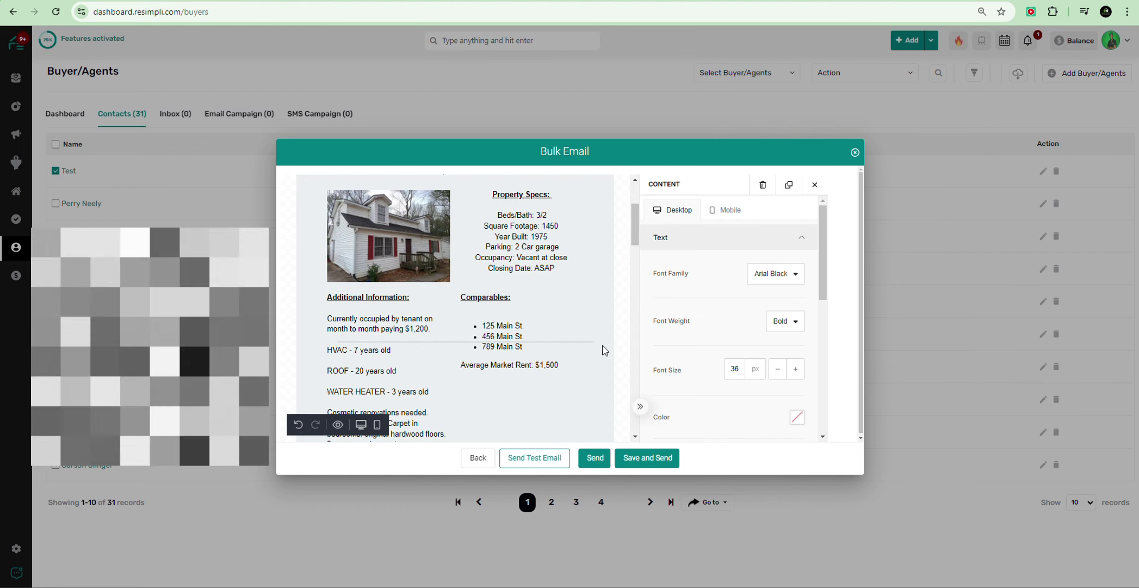
scroll(592, 389, down, 1)
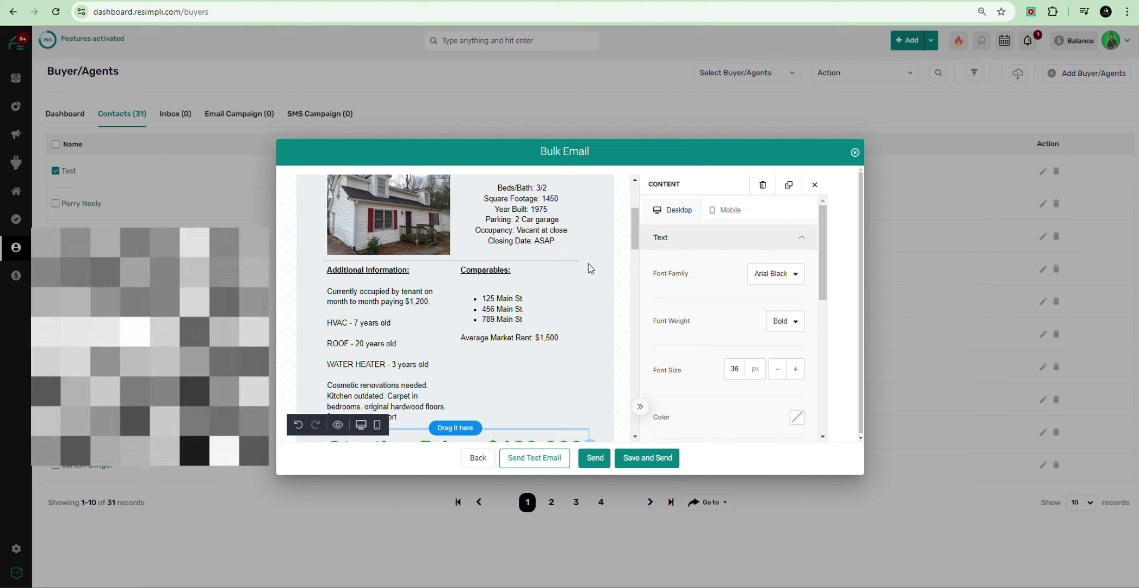
scroll(543, 402, down, 2)
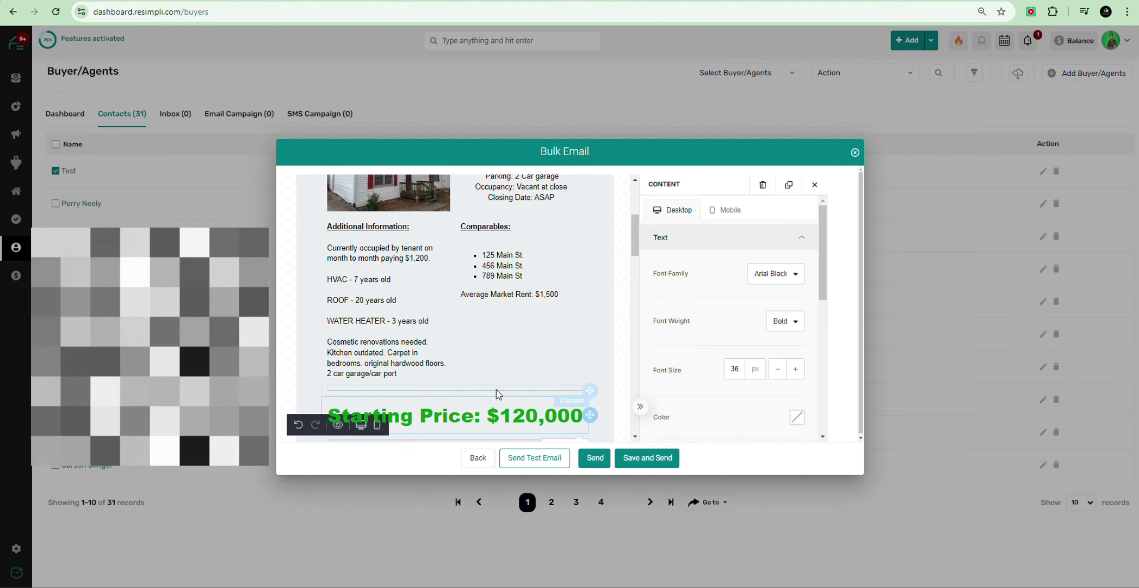
scroll(606, 286, down, 3)
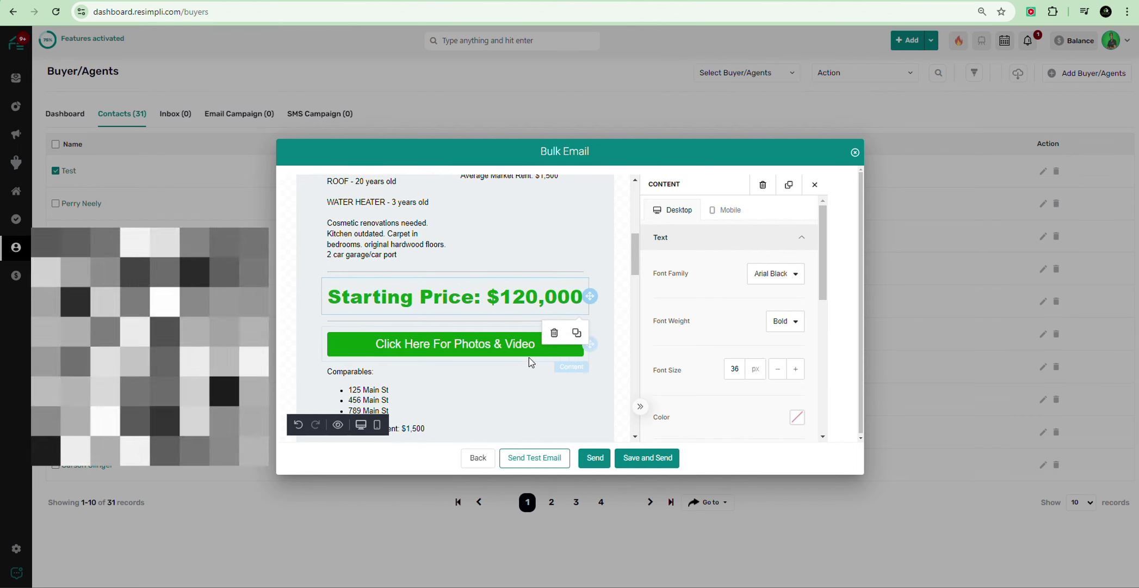
drag(590, 346, 587, 291)
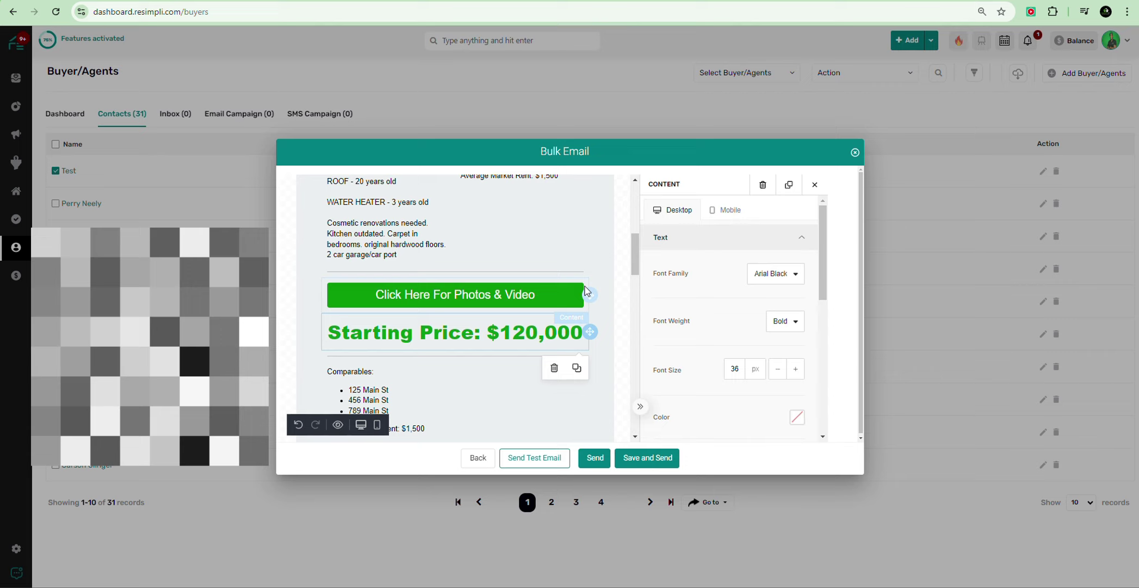
drag(594, 332, 562, 305)
mouse_move(626, 329)
mouse_down()
mouse_move(498, 479)
mouse_move(584, 308)
mouse_move(588, 425)
mouse_move(587, 129)
mouse_move(570, 354)
mouse_move(585, 348)
mouse_move(594, 363)
mouse_move(581, 481)
mouse_move(580, 344)
mouse_move(580, 384)
mouse_move(579, 369)
mouse_up()
scroll(490, 356, down, 2)
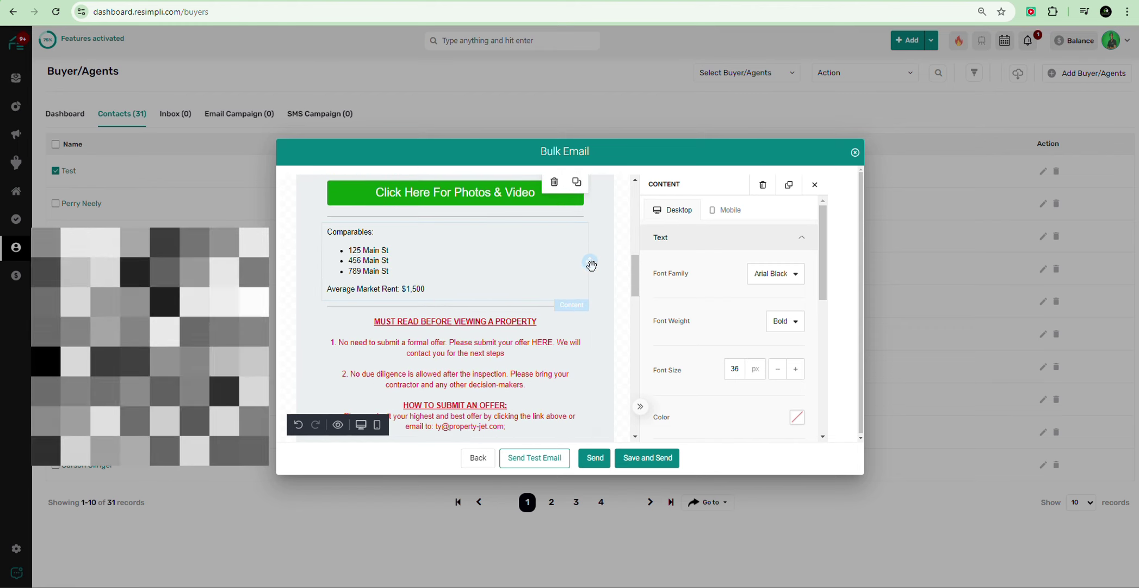
scroll(584, 278, up, 1)
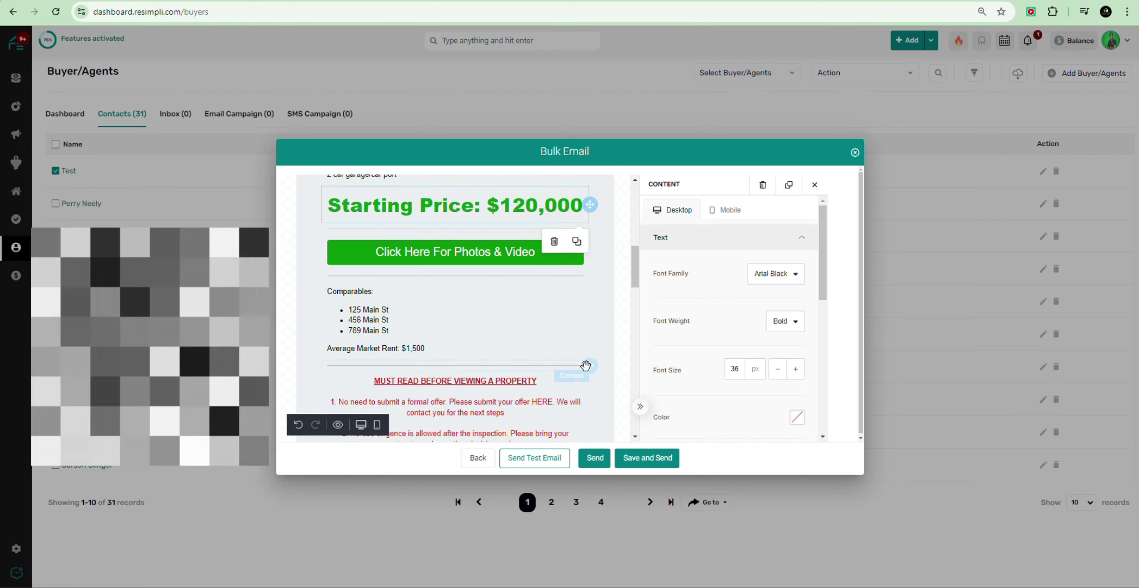
mouse_move(589, 279)
mouse_down()
mouse_move(588, 129)
mouse_move(565, 278)
mouse_move(566, 244)
mouse_move(606, 220)
mouse_move(601, 268)
mouse_up()
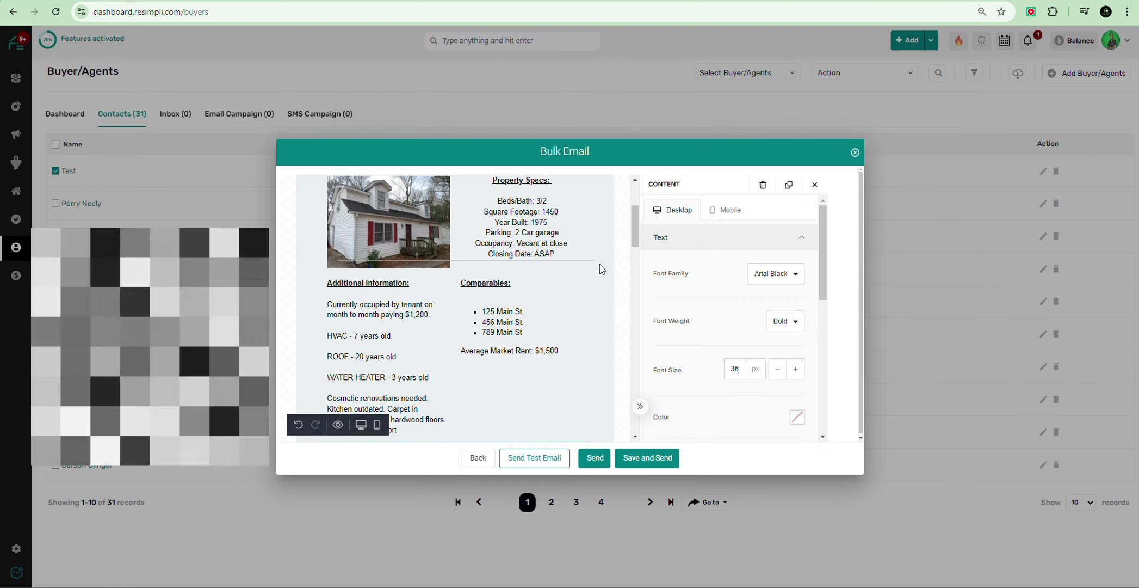
Step: Rearrange the divider and rows so Starting Price sits directly under Property Specs
drag(535, 292, 521, 341)
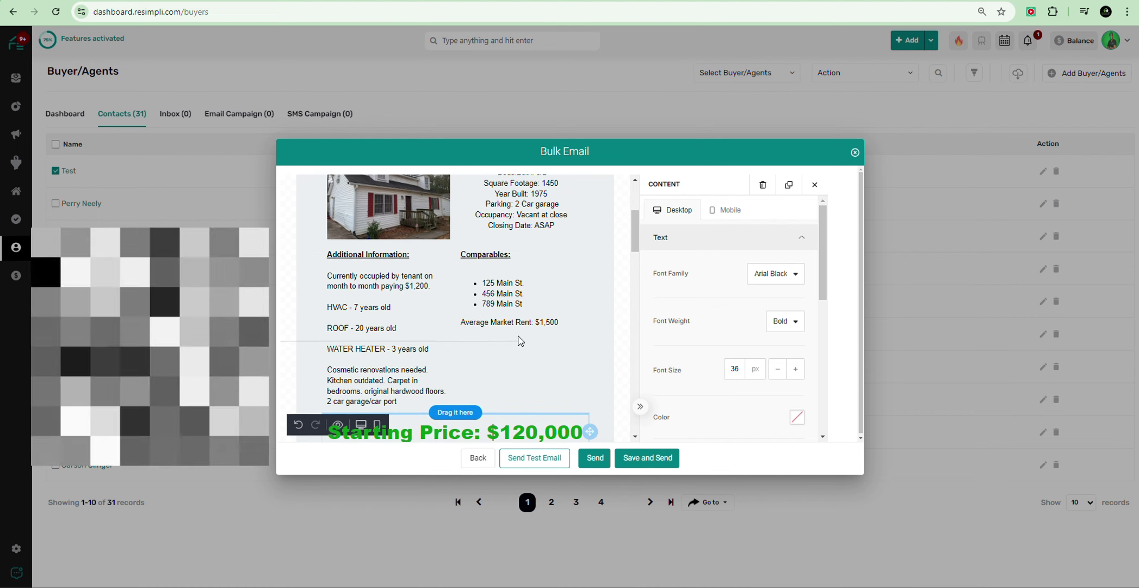
mouse_move(519, 398)
mouse_down()
mouse_move(515, 225)
mouse_move(597, 246)
mouse_move(563, 281)
mouse_move(529, 404)
mouse_move(536, 382)
mouse_up()
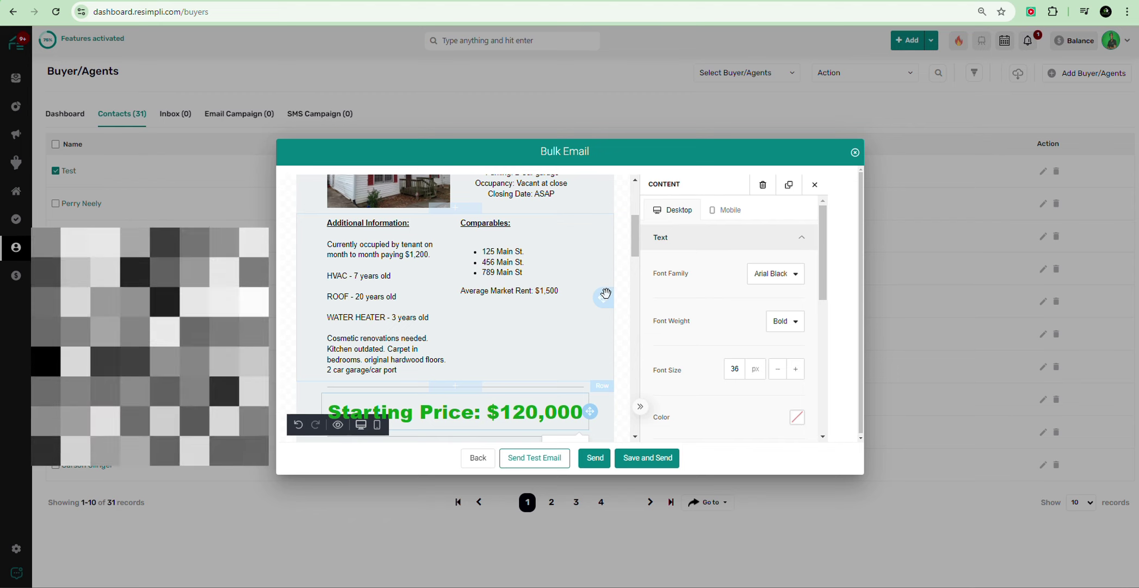
drag(606, 294, 565, 402)
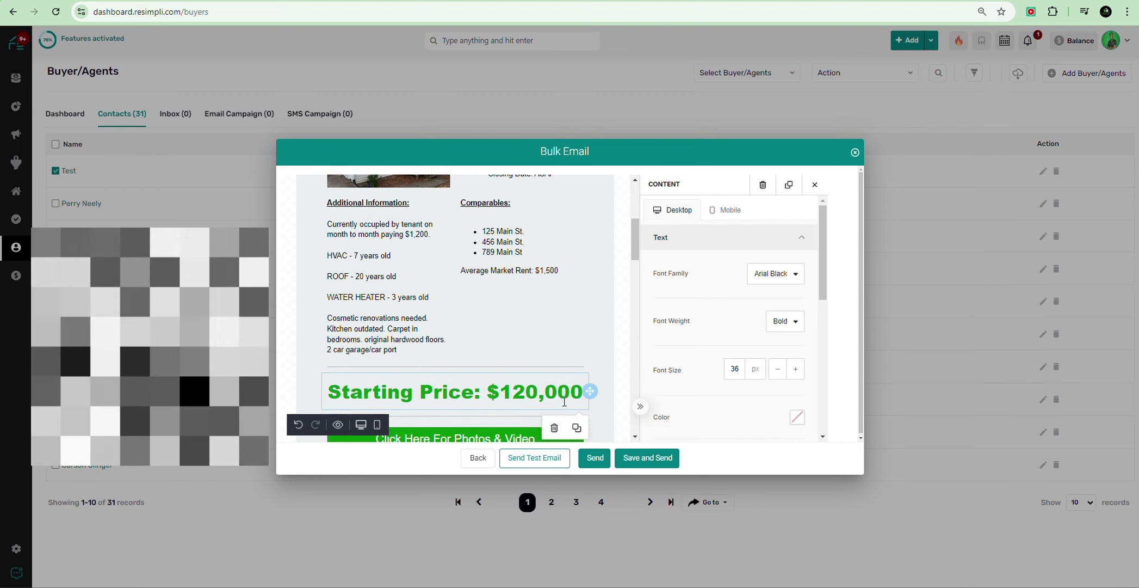
mouse_move(606, 280)
mouse_down()
mouse_move(492, 374)
mouse_move(452, 363)
mouse_up()
drag(605, 280, 528, 338)
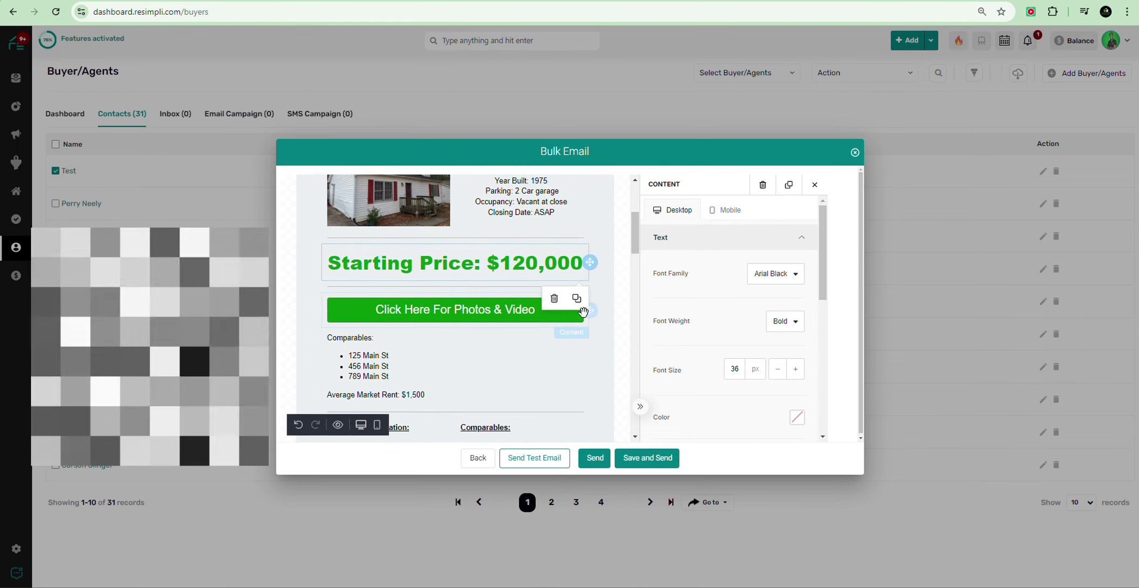
Step: Push the extra Comparables list down and place the photos and video button below Additional Information
mouse_move(588, 365)
mouse_down()
mouse_move(561, 539)
mouse_move(471, 414)
mouse_up()
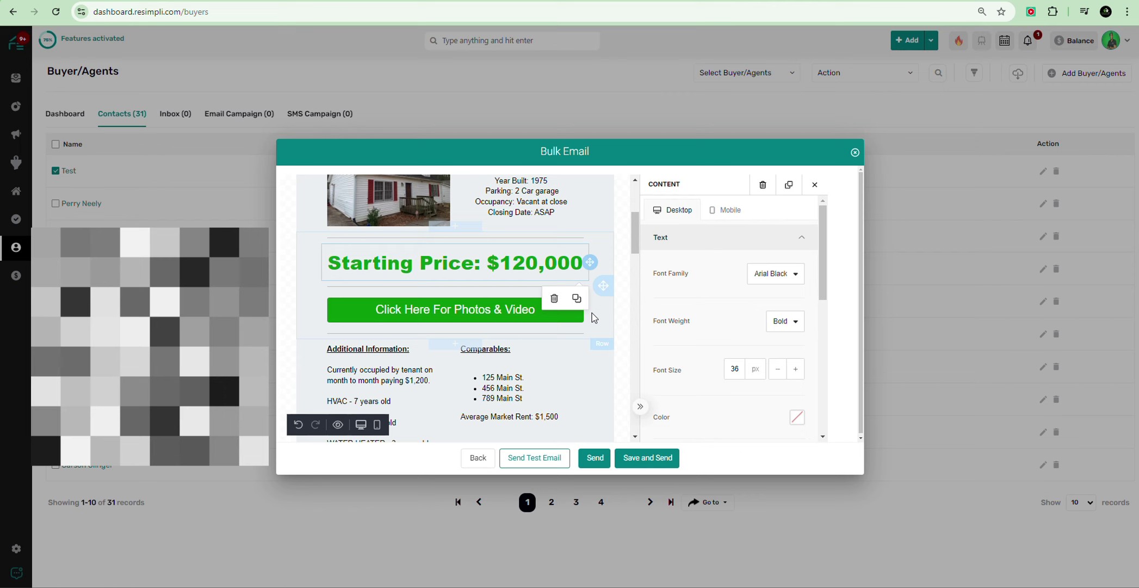
drag(588, 311, 581, 368)
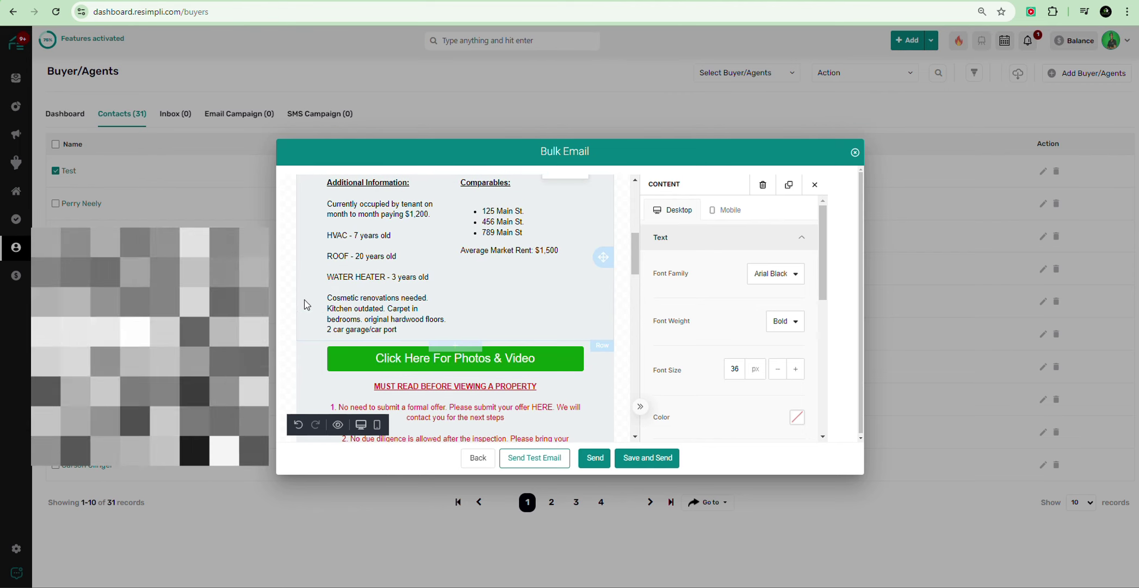
scroll(363, 305, up, 3)
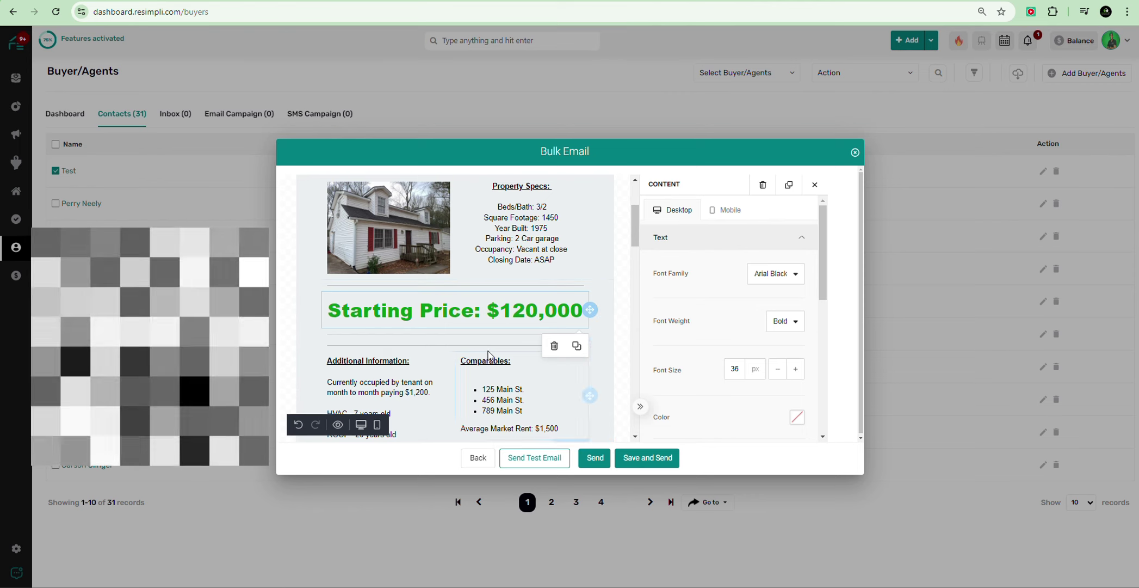
click(451, 352)
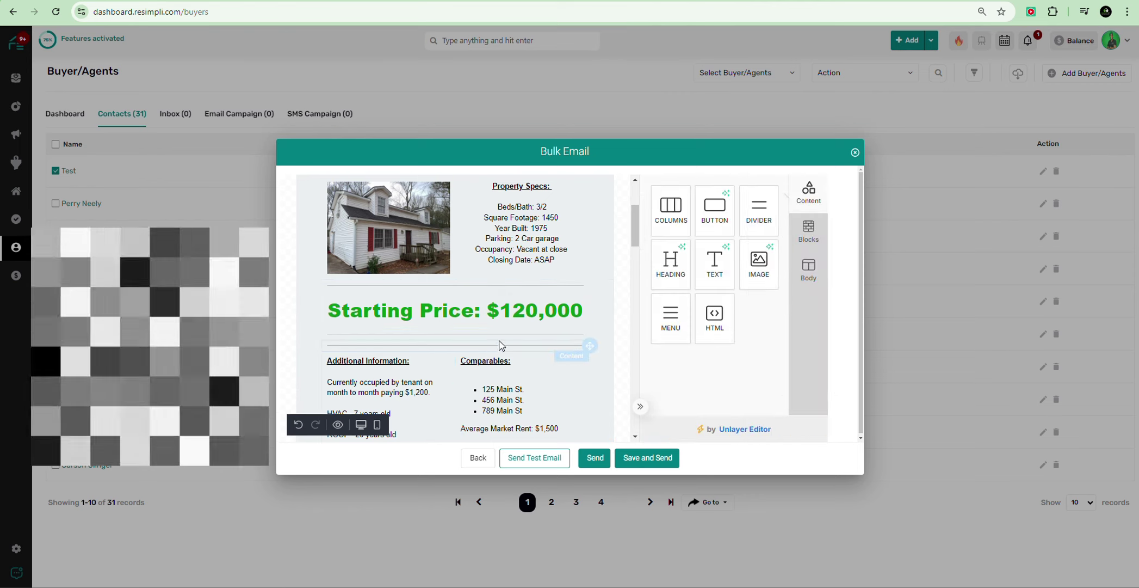
scroll(574, 261, down, 7)
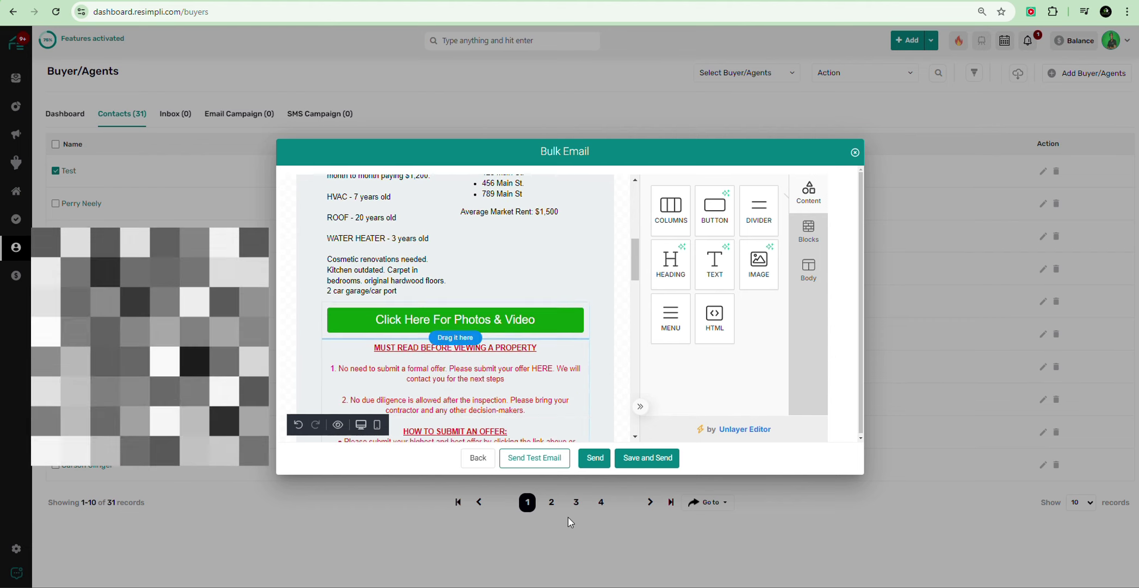
drag(564, 243, 565, 246)
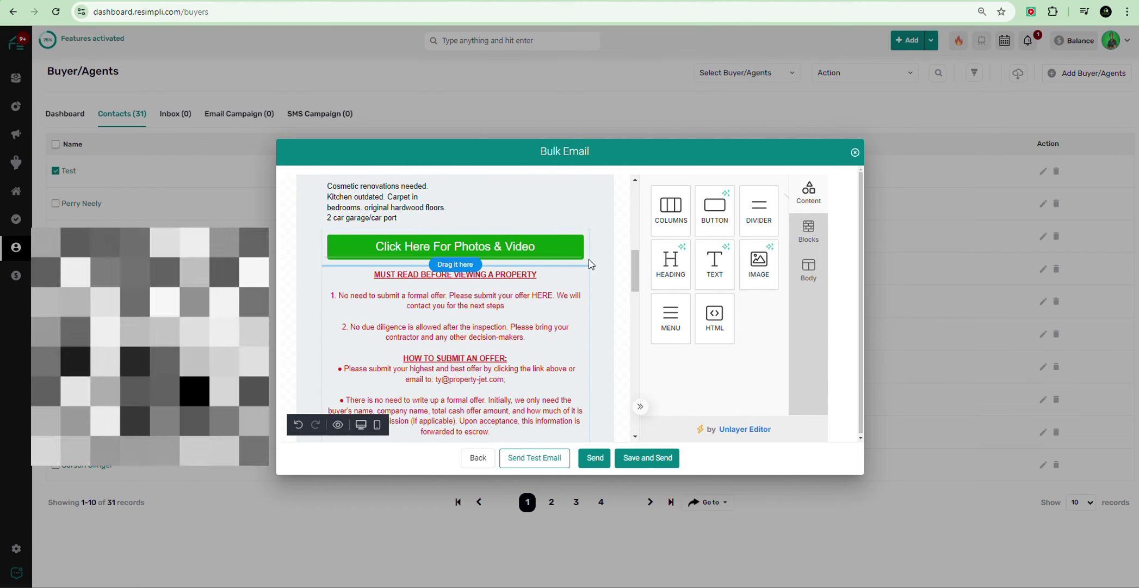
scroll(605, 252, up, 1)
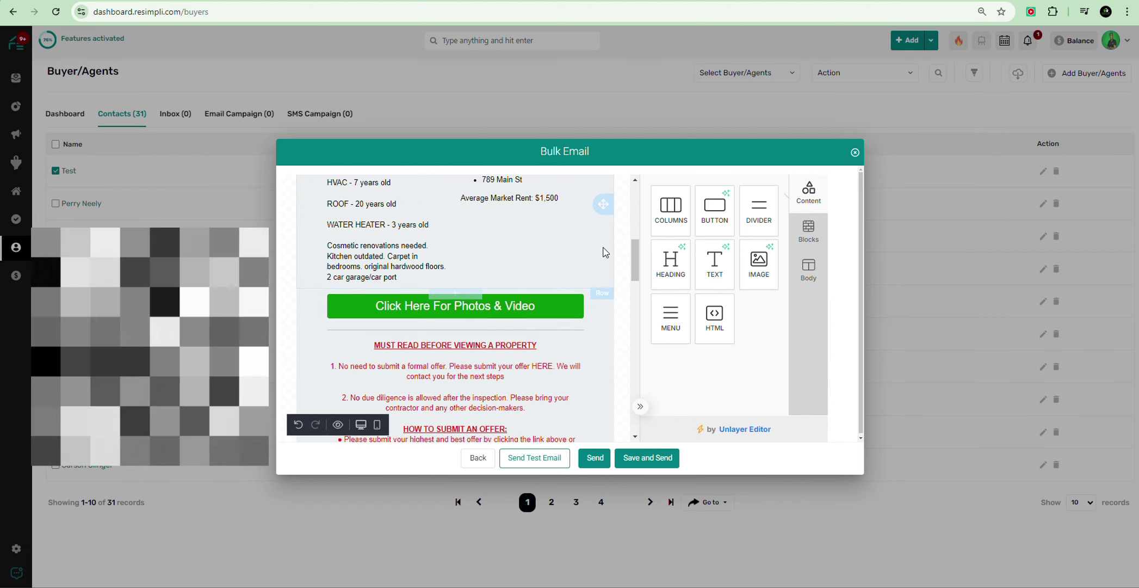
scroll(381, 294, up, 2)
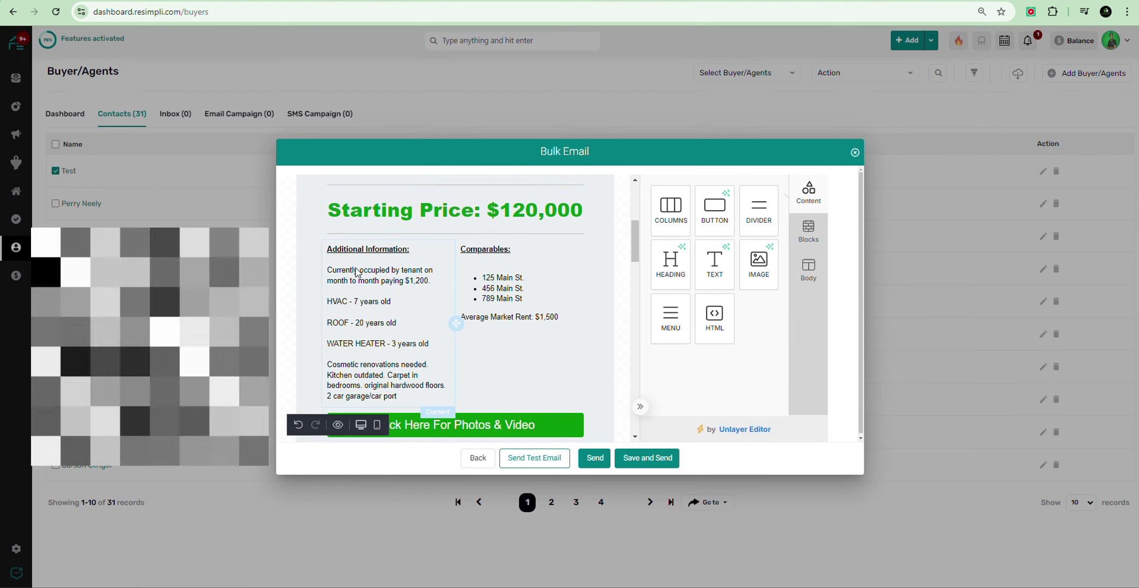
scroll(413, 318, down, 1)
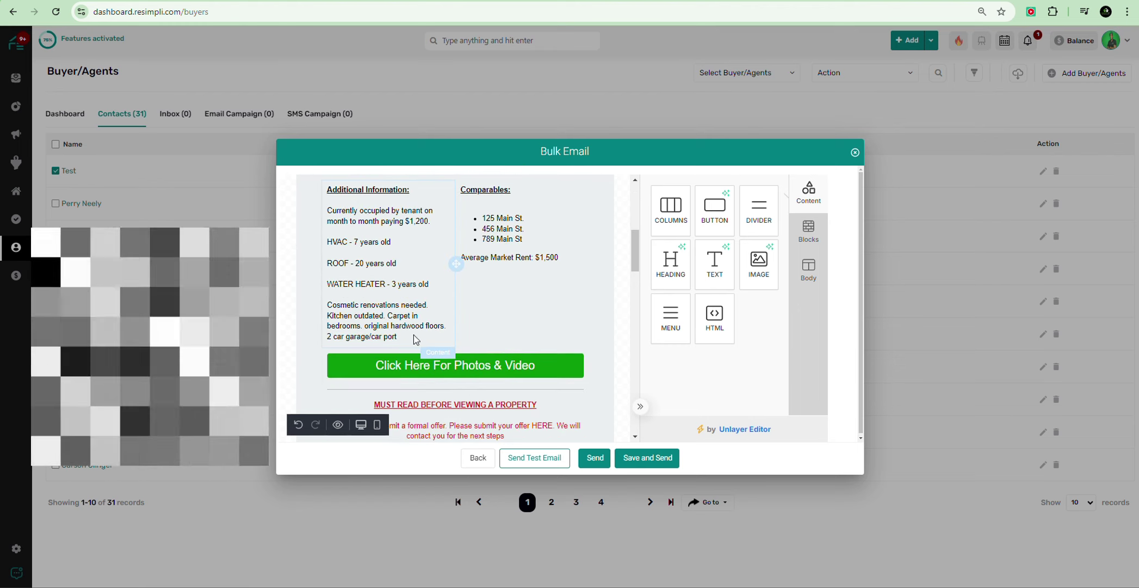
scroll(403, 315, down, 2)
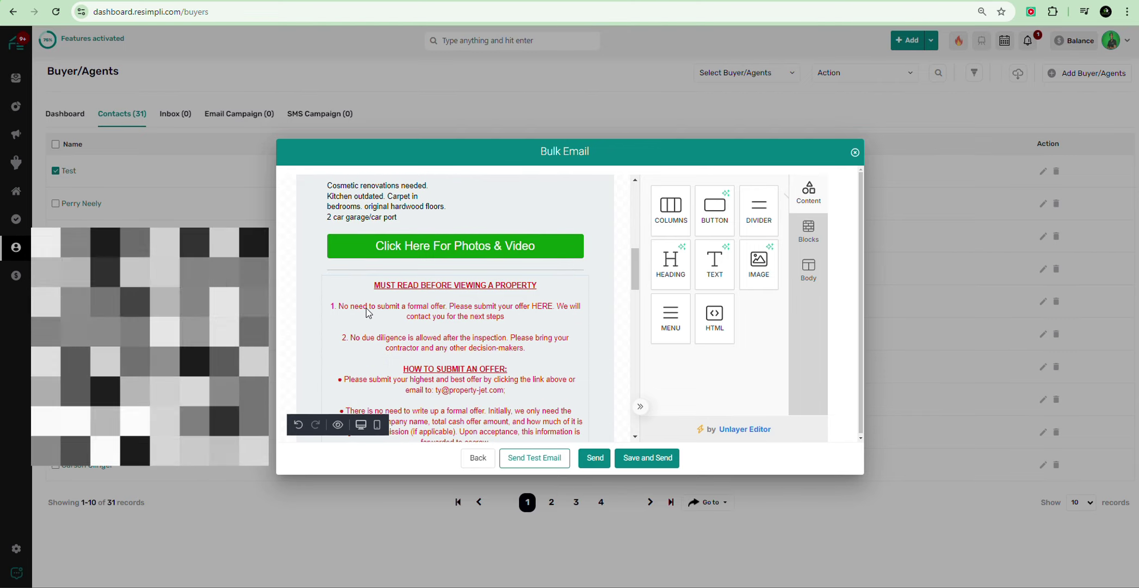
scroll(367, 309, down, 1)
scroll(372, 310, down, 1)
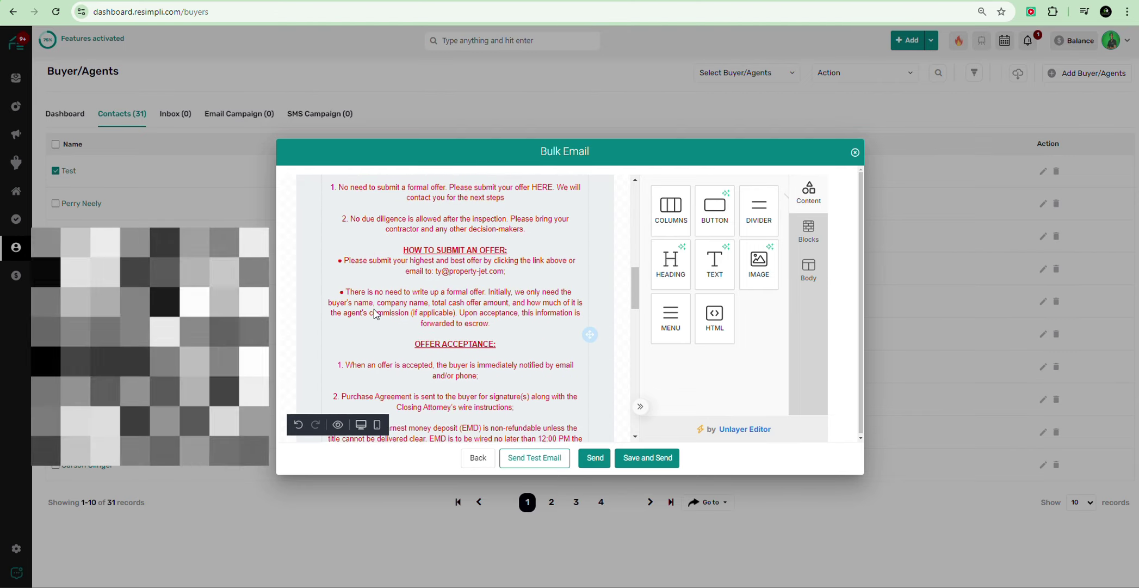
scroll(380, 311, down, 4)
scroll(386, 313, down, 10)
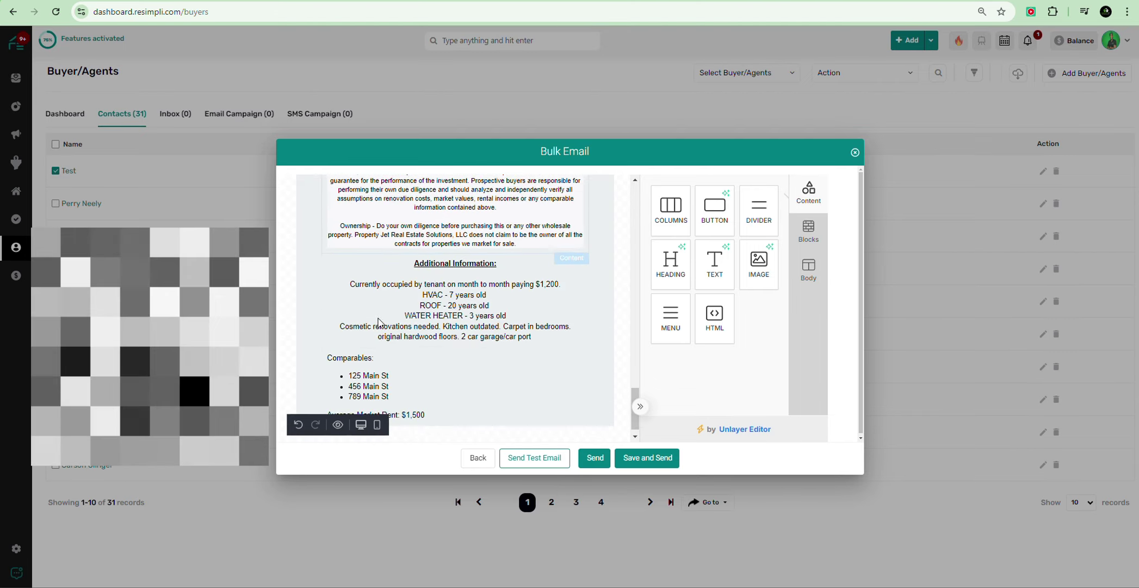
scroll(528, 272, up, 20)
Step: Delete the duplicate Additional Information and Comparables blocks at the end and add a divider and footer text block
scroll(528, 265, down, 20)
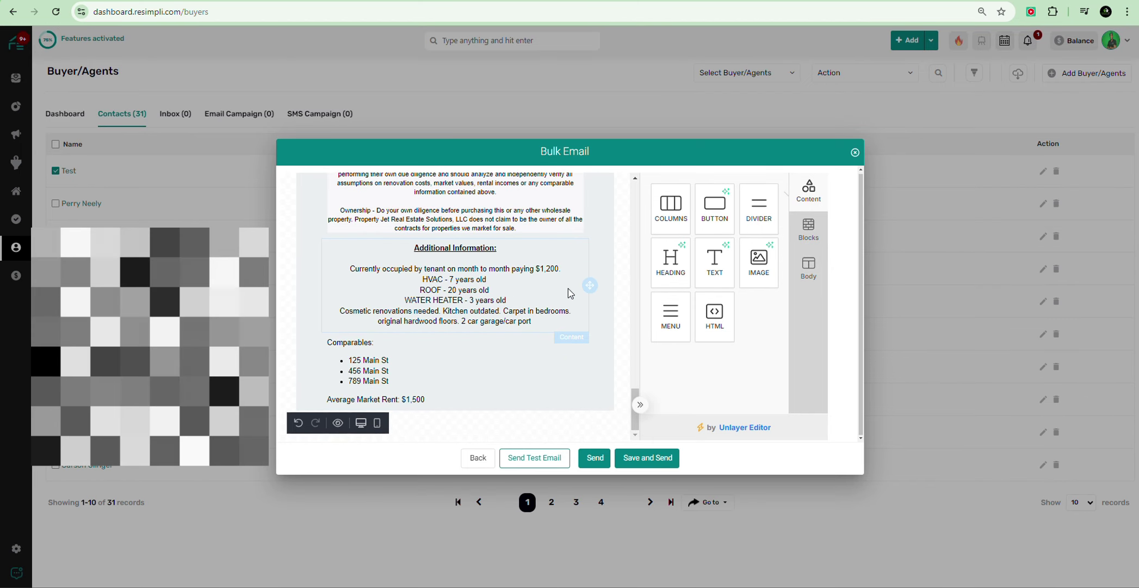
click(570, 293)
click(556, 351)
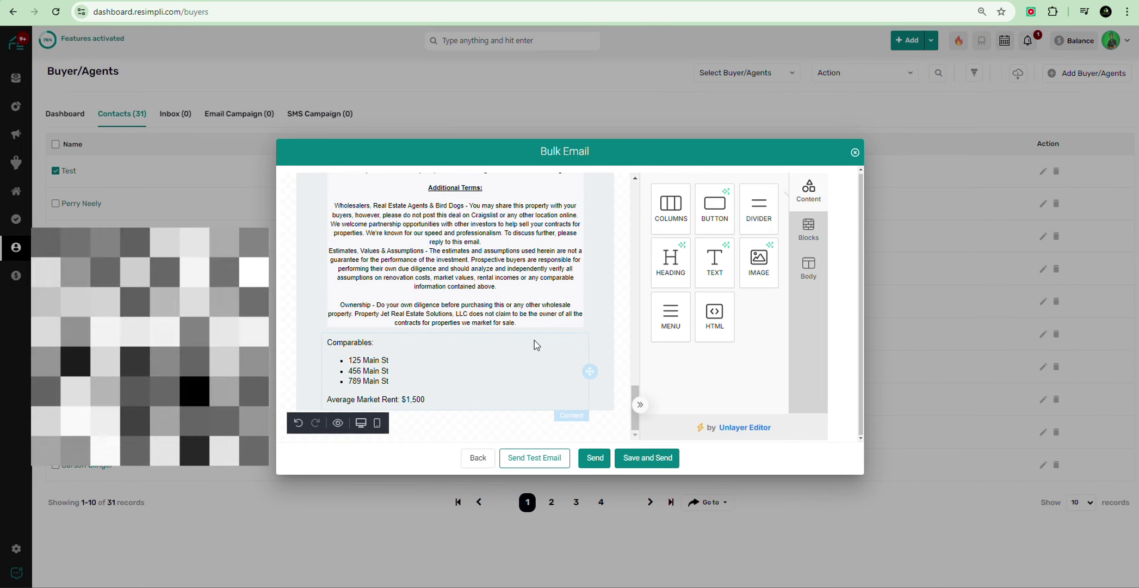
click(554, 420)
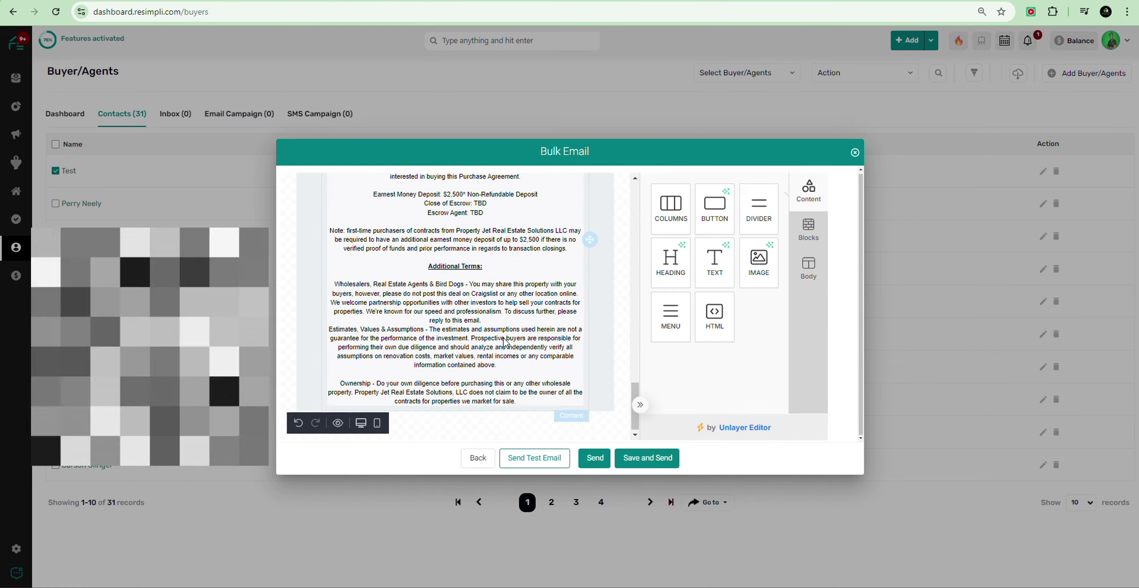
scroll(559, 335, up, 1)
drag(530, 407, 470, 419)
click(456, 401)
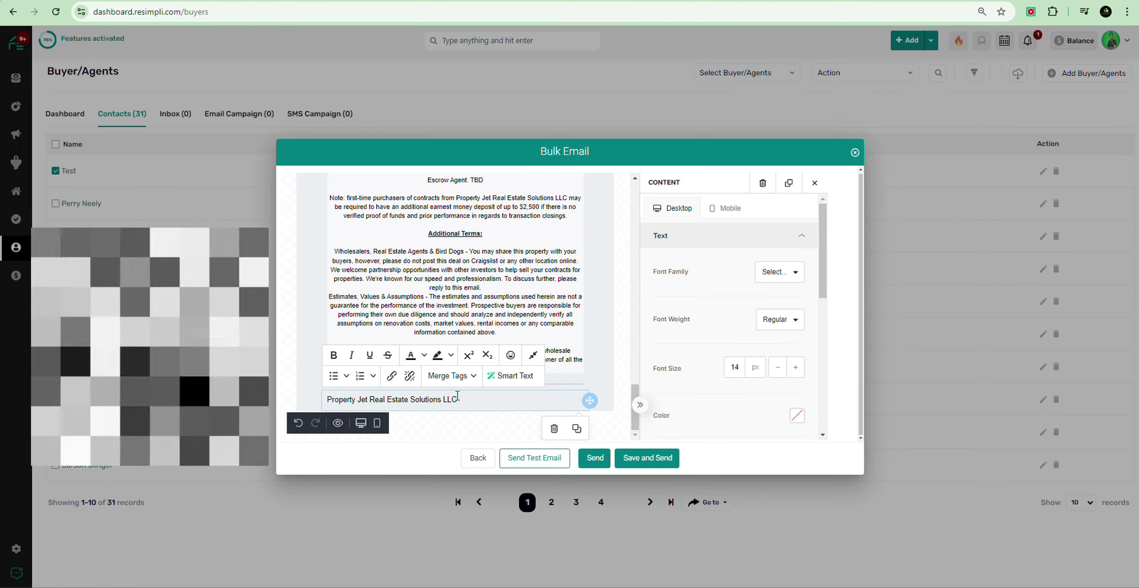
Step: Centre the footer line 'Property Jet Real Estate Solutions LLC' and set it in italics
scroll(755, 340, down, 3)
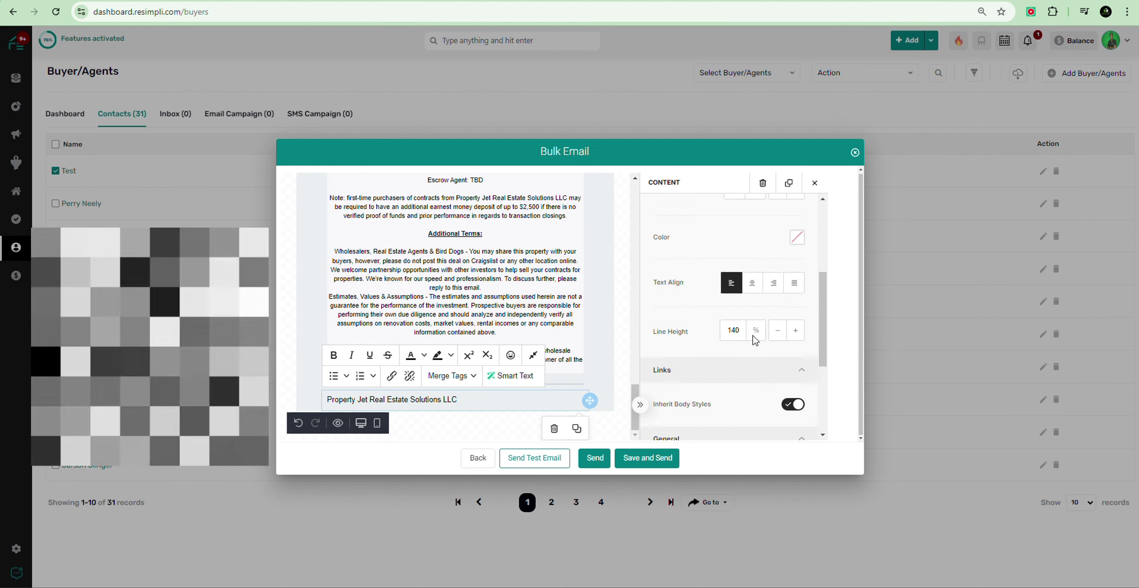
click(753, 283)
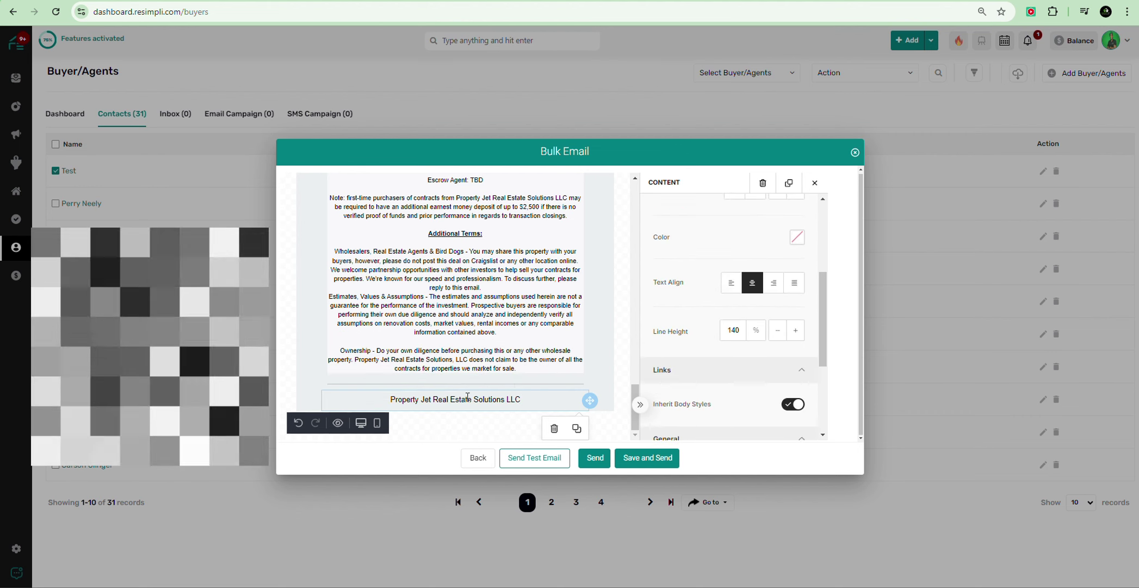
scroll(650, 348, up, 5)
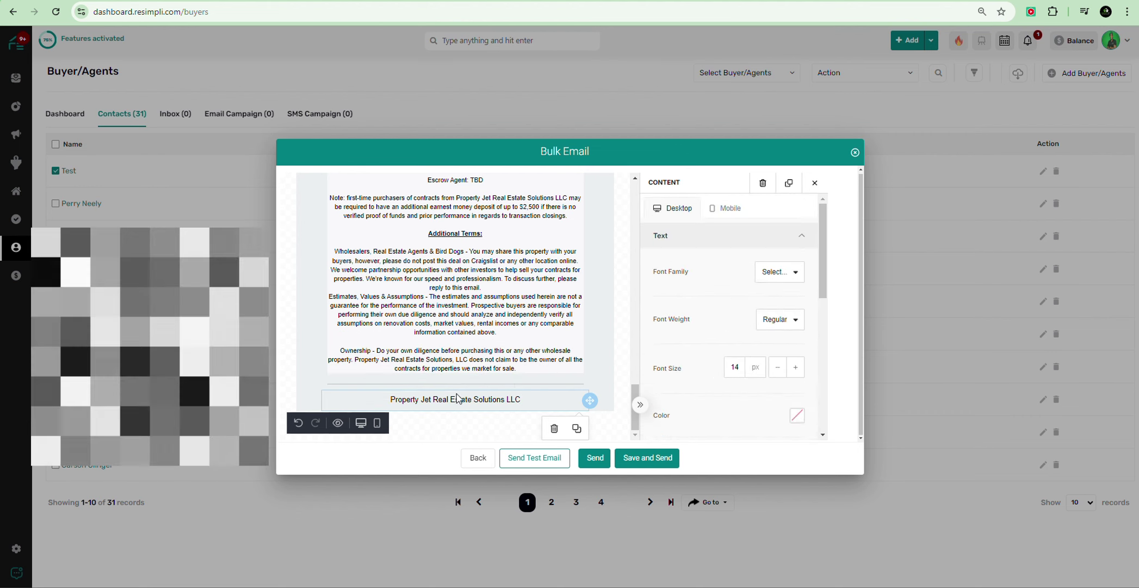
click(489, 400)
click(353, 357)
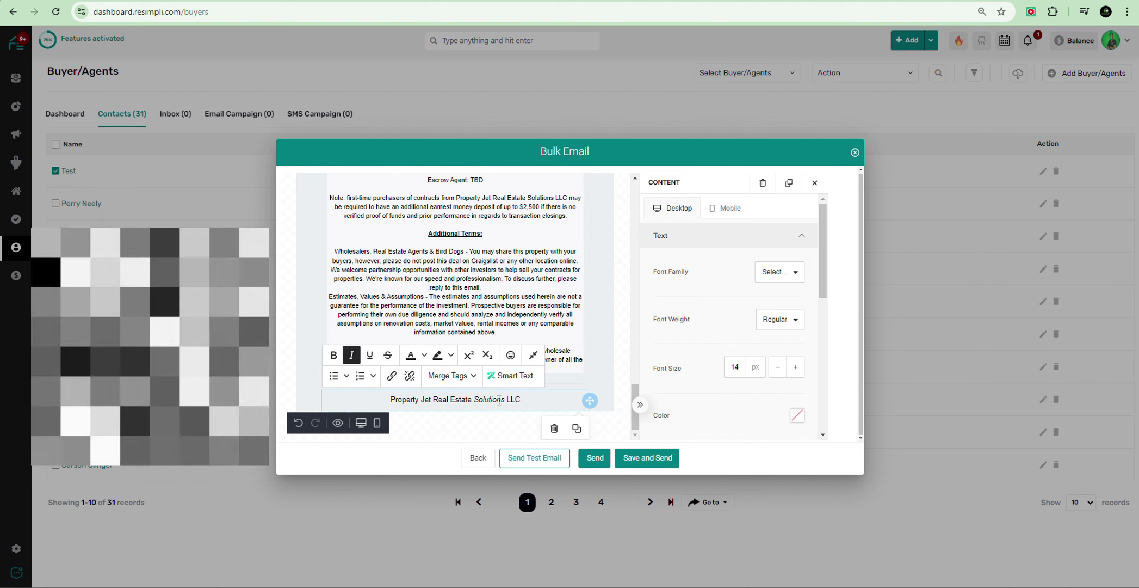
drag(521, 399, 390, 399)
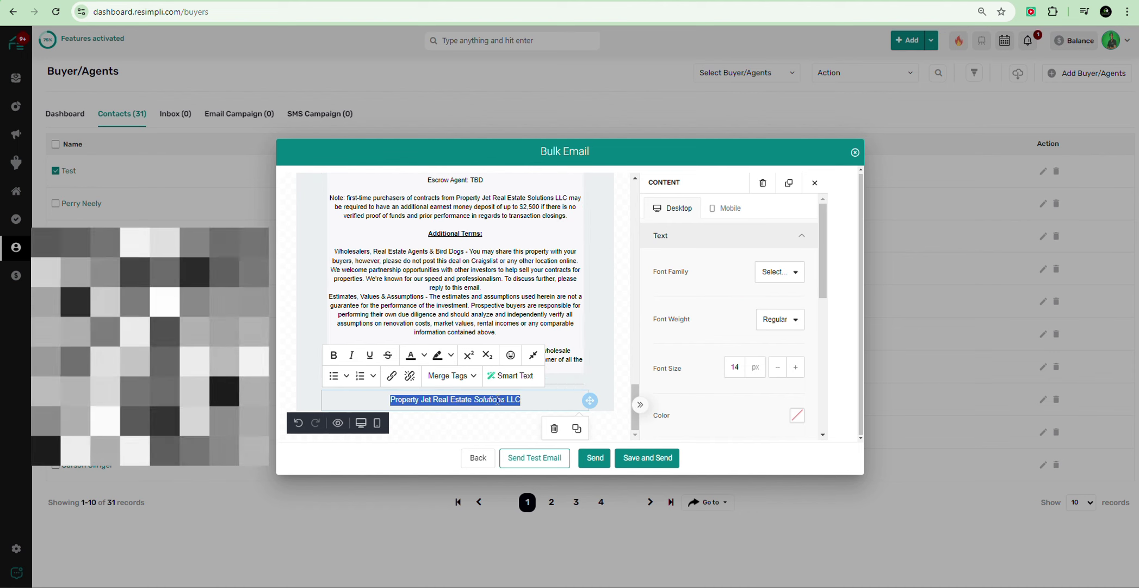
click(418, 433)
Step: Lower the house photo's Container Padding on all sides to 1 px
scroll(463, 280, up, 20)
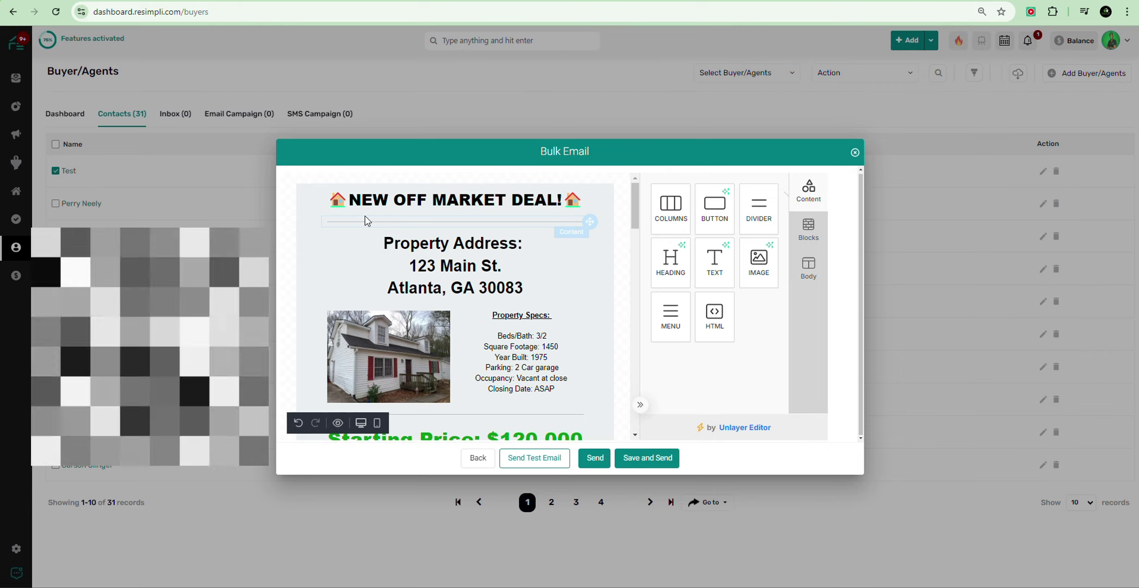
scroll(303, 231, down, 5)
scroll(308, 246, up, 5)
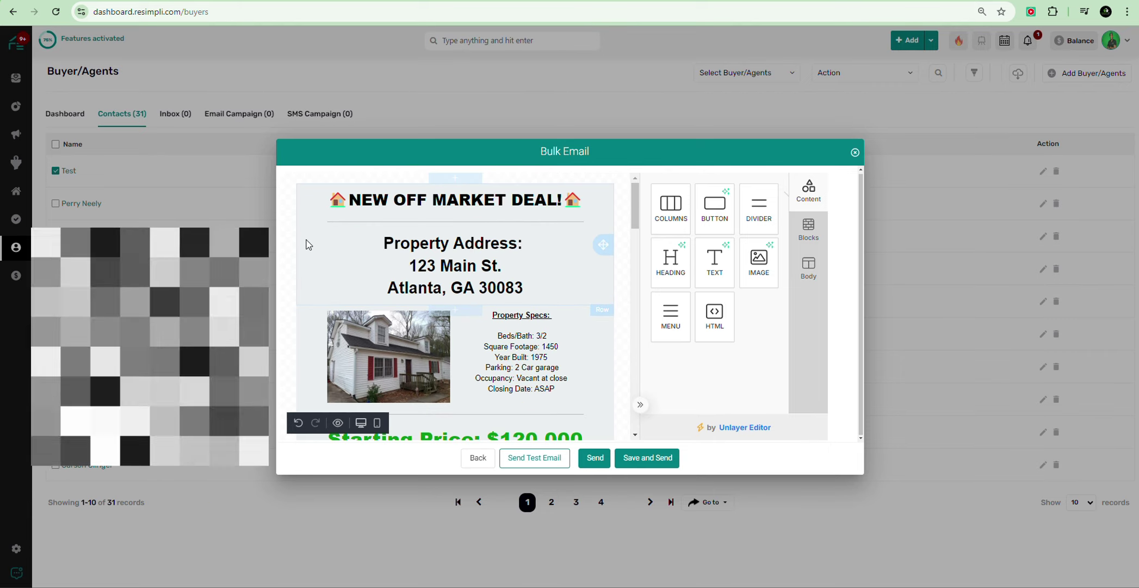
scroll(309, 247, down, 4)
scroll(308, 249, down, 12)
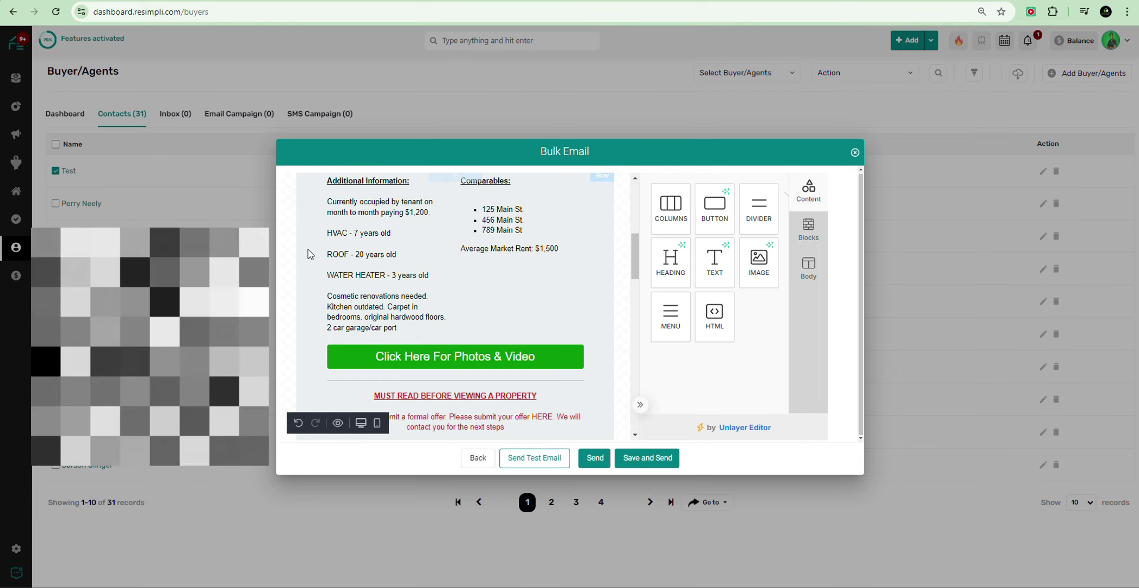
scroll(309, 258, up, 15)
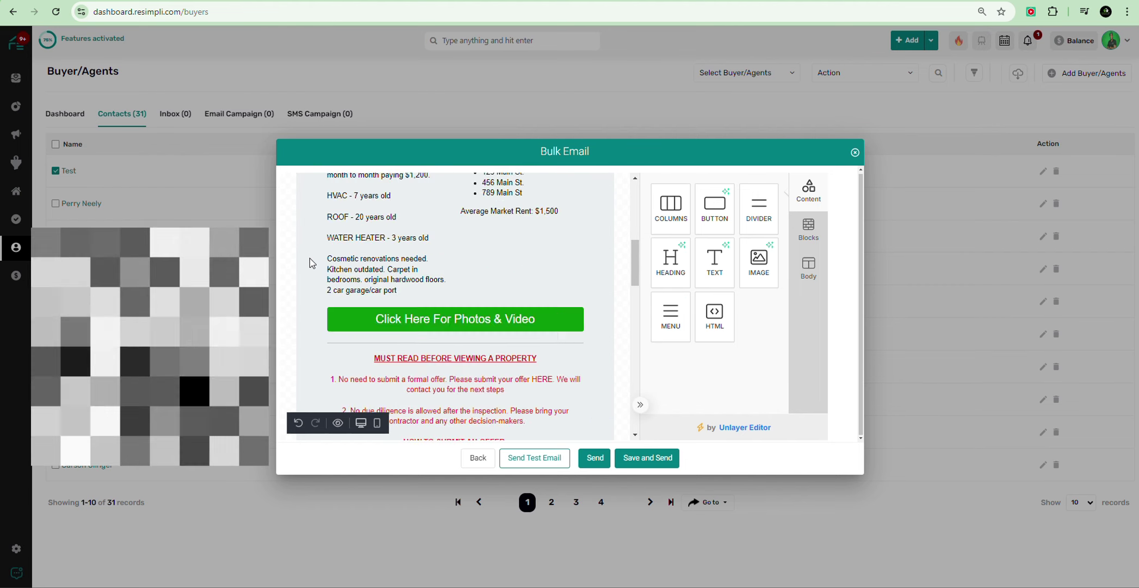
click(370, 346)
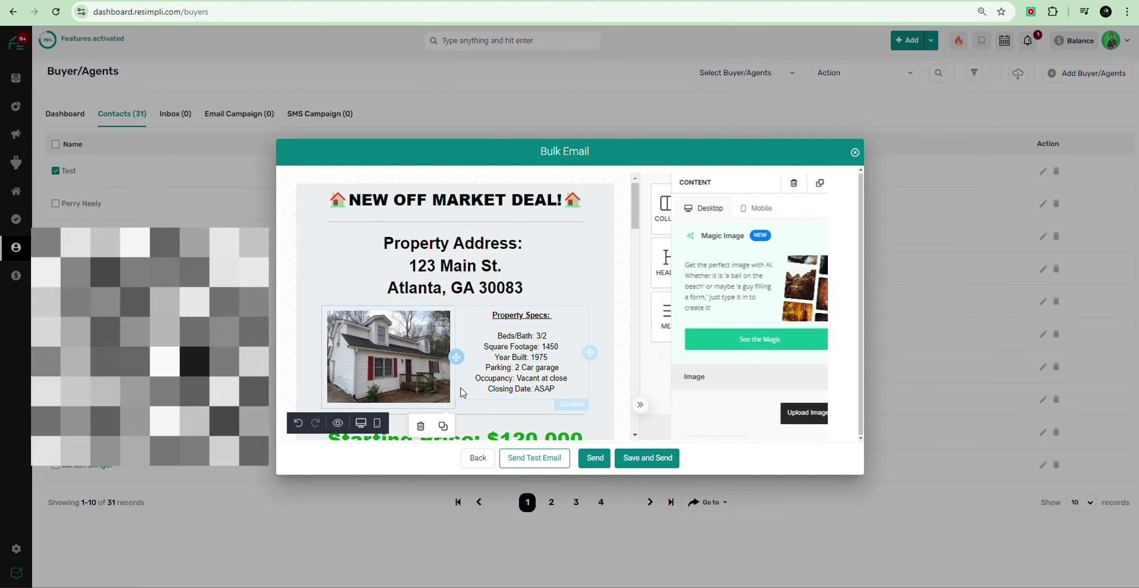
scroll(718, 314, down, 5)
scroll(717, 314, down, 1)
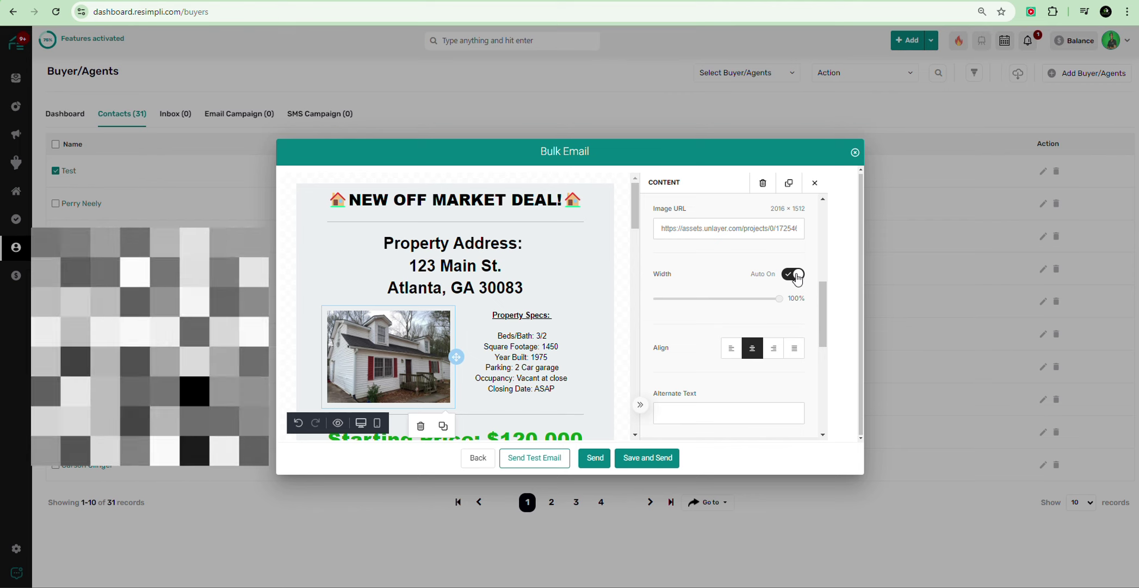
scroll(796, 278, down, 5)
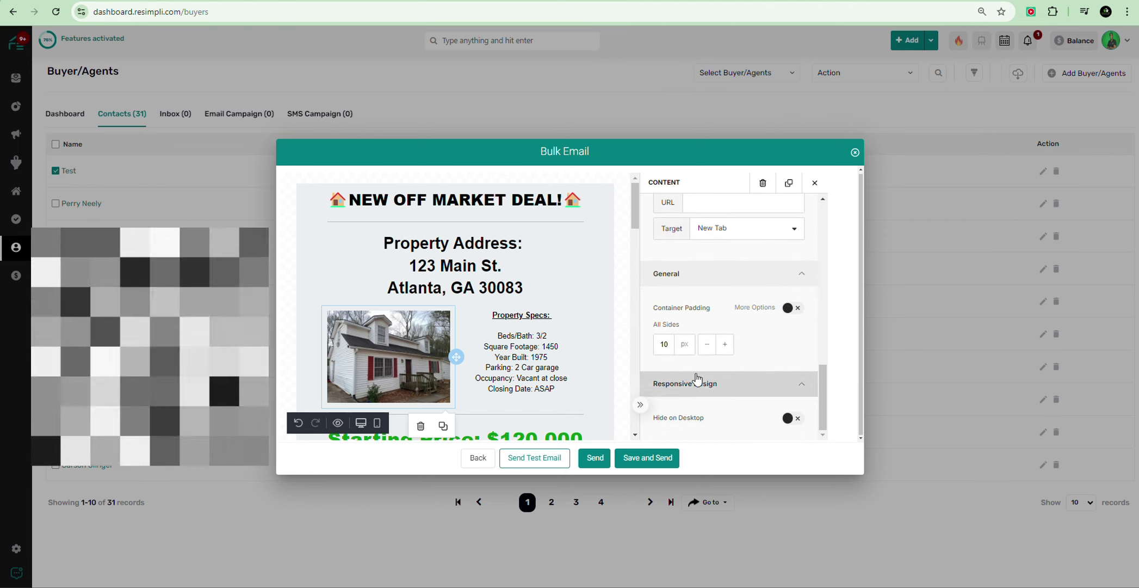
click(724, 346)
click(706, 344)
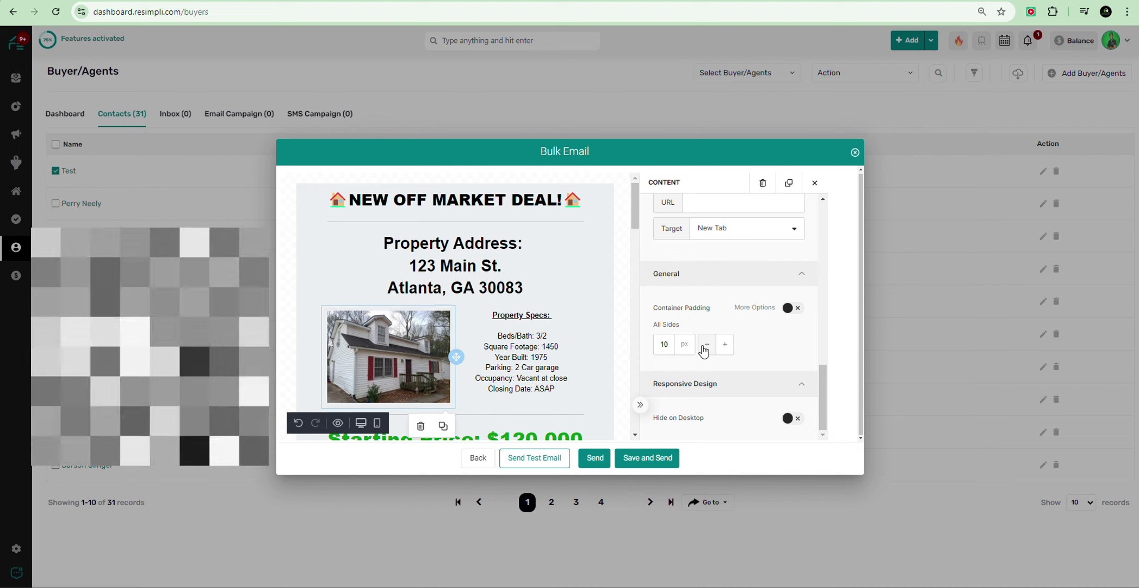
click(706, 344)
click(706, 344)
click(707, 344)
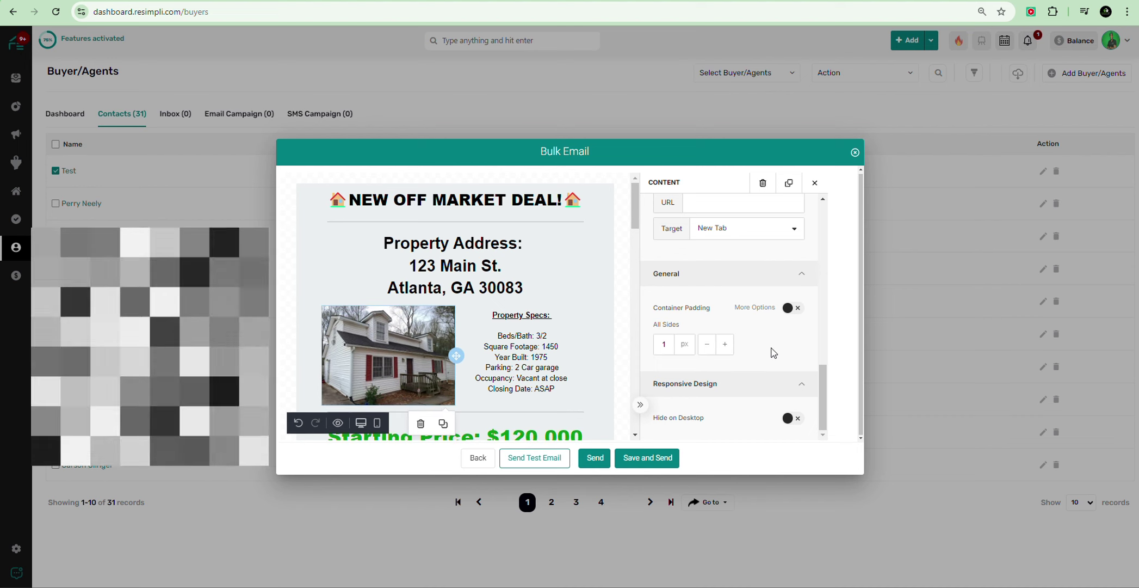
Step: Toggle the photo's automatic width off and back on, leaving it at 100% width
scroll(769, 349, up, 3)
scroll(762, 352, up, 5)
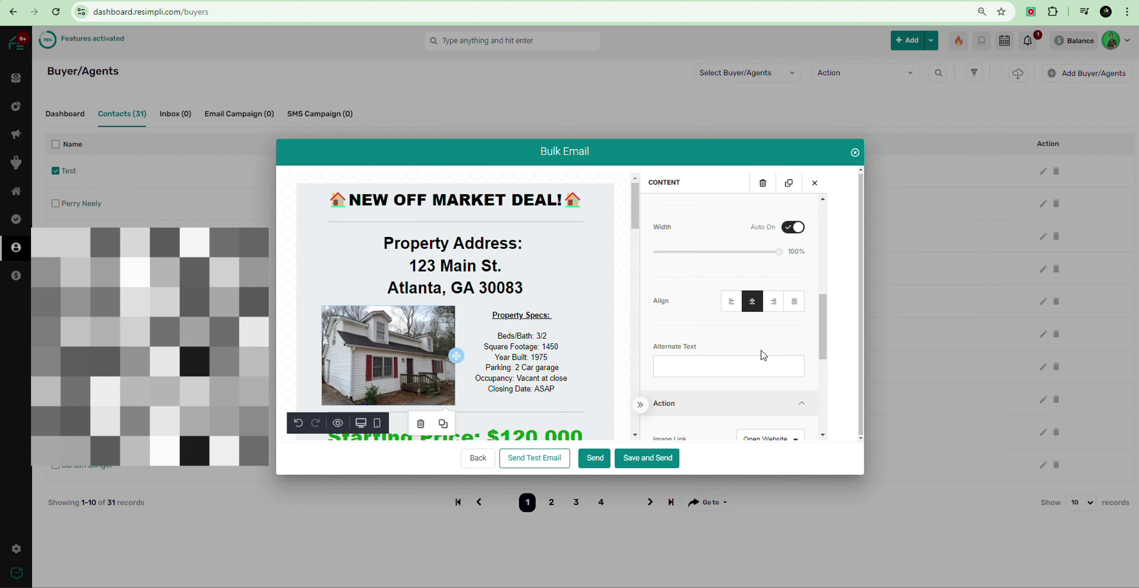
click(793, 322)
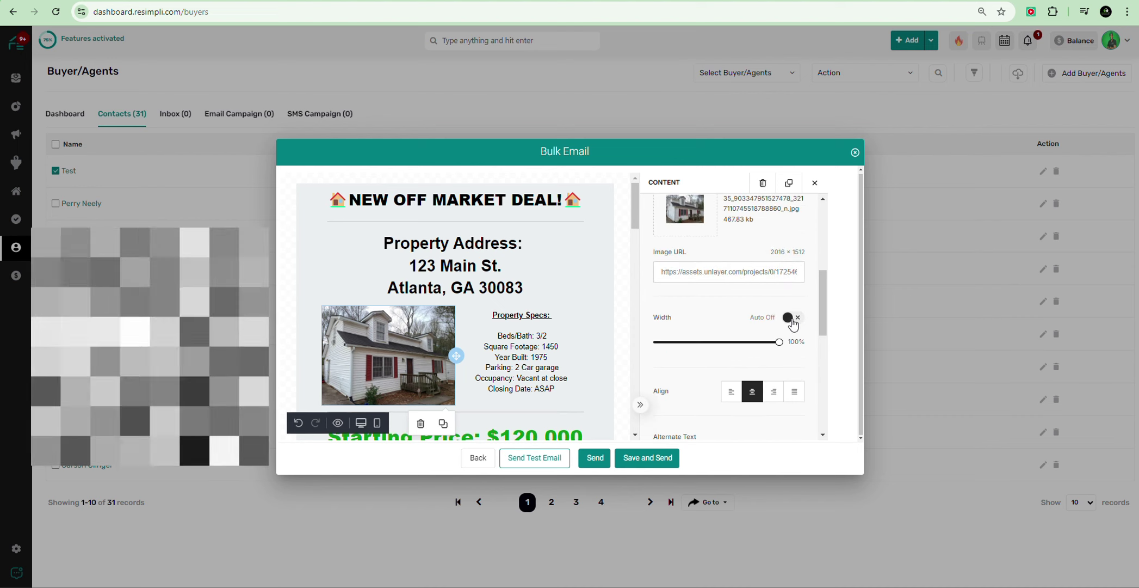
click(792, 321)
scroll(675, 324, up, 5)
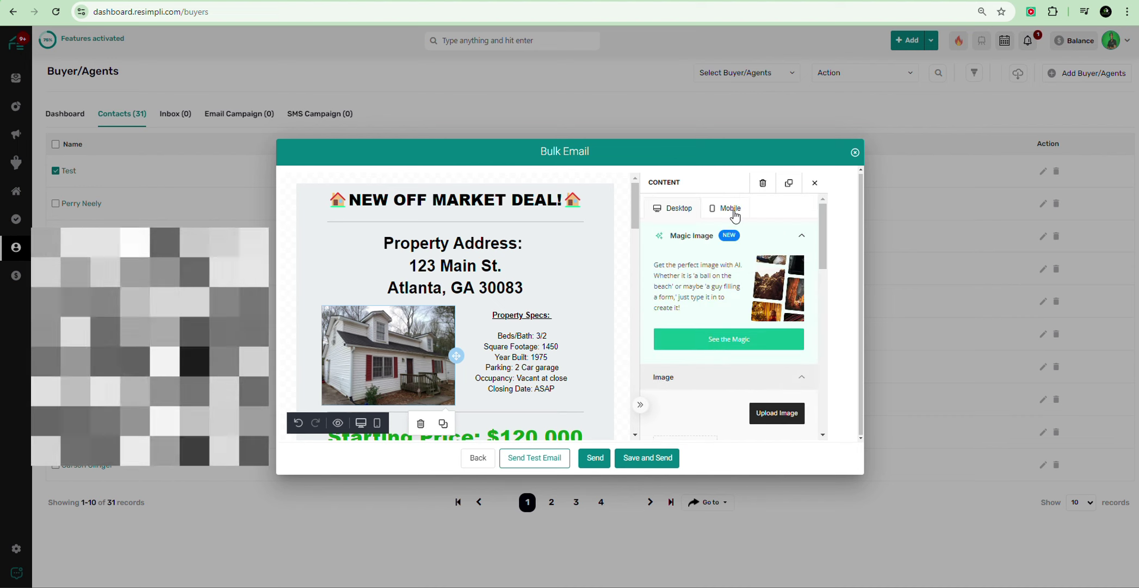
click(732, 212)
scroll(554, 202, down, 4)
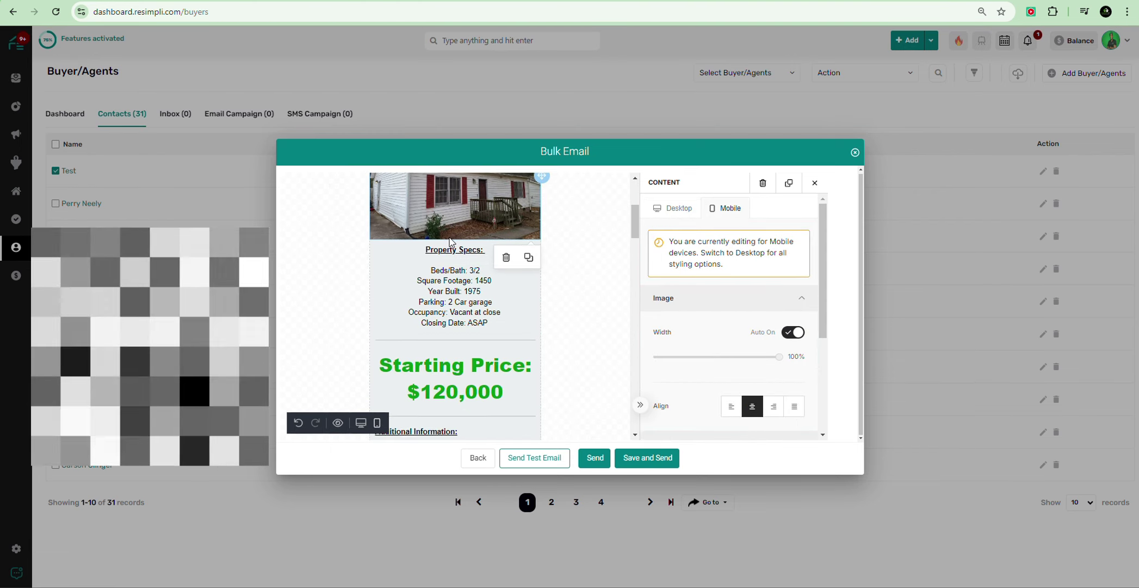
scroll(490, 229, up, 4)
scroll(460, 250, down, 2)
scroll(462, 251, down, 5)
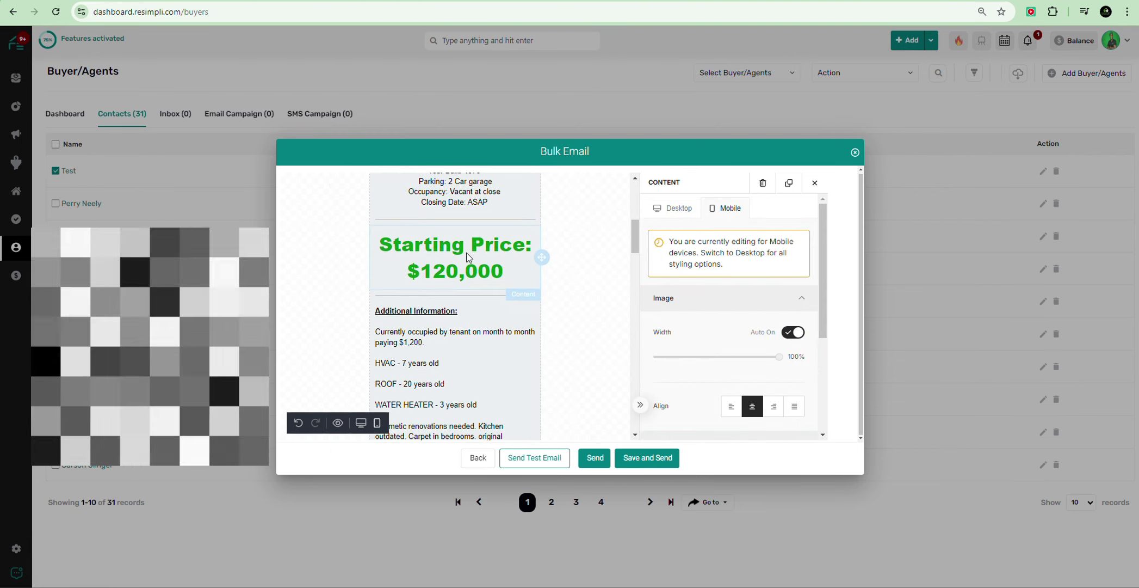
scroll(469, 257, down, 8)
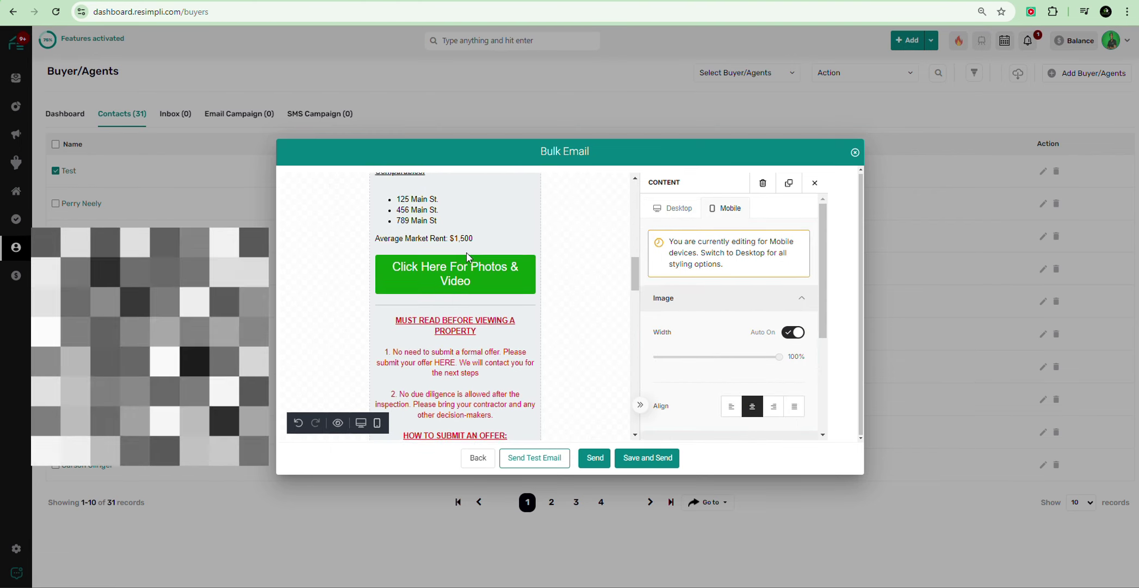
scroll(470, 265, down, 8)
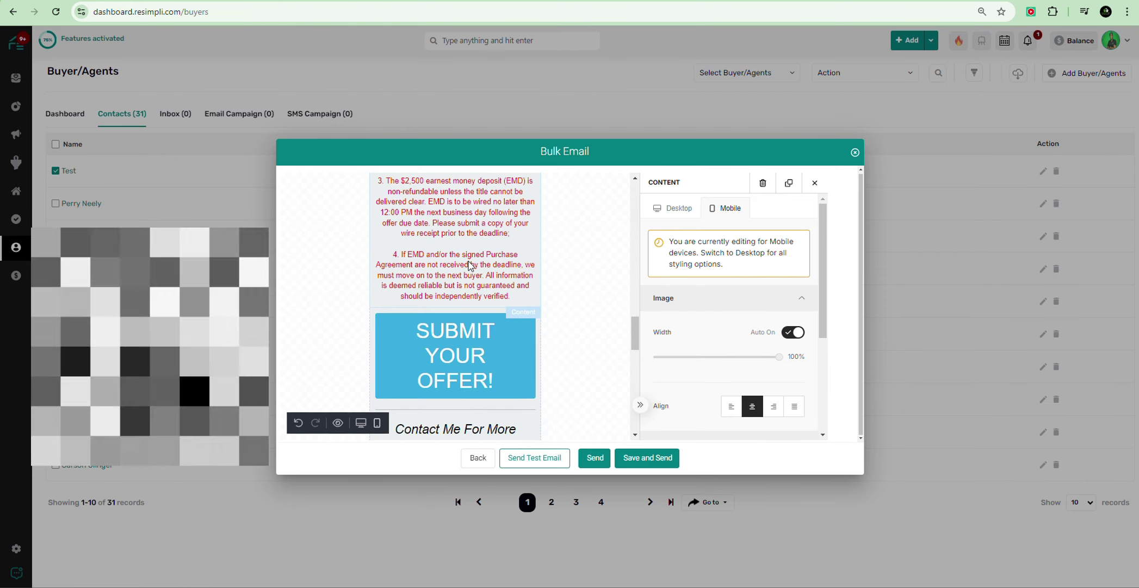
scroll(474, 273, down, 12)
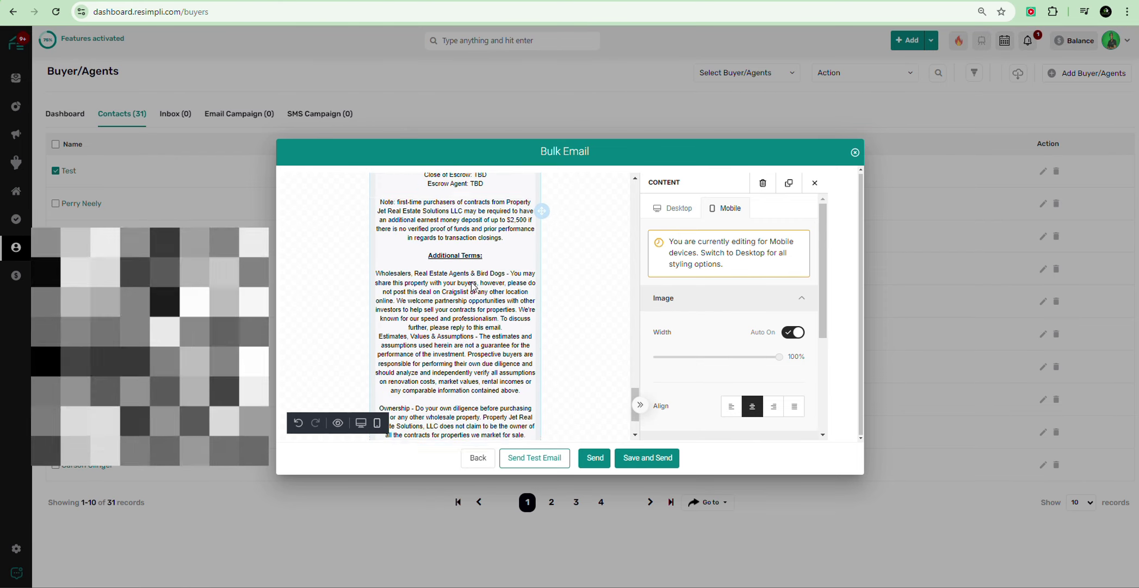
scroll(487, 305, up, 20)
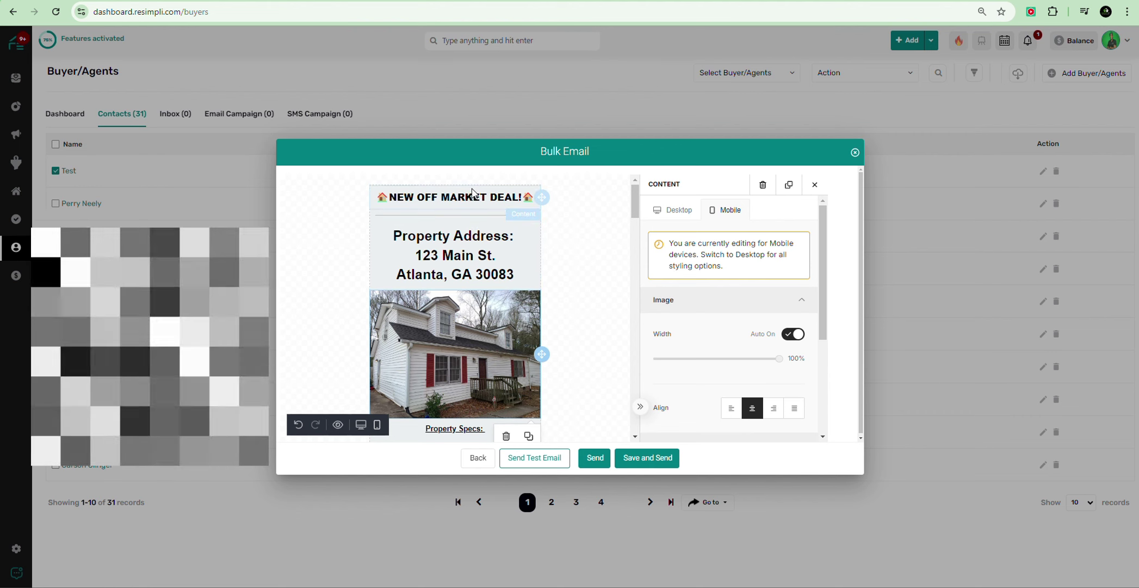
click(467, 239)
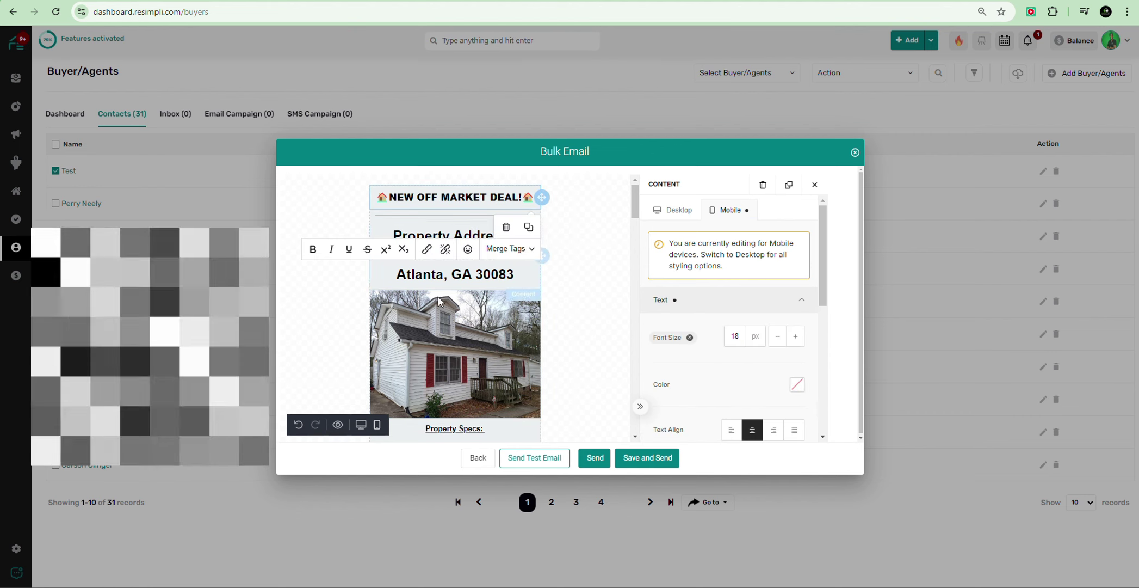
scroll(595, 285, down, 2)
scroll(597, 296, down, 3)
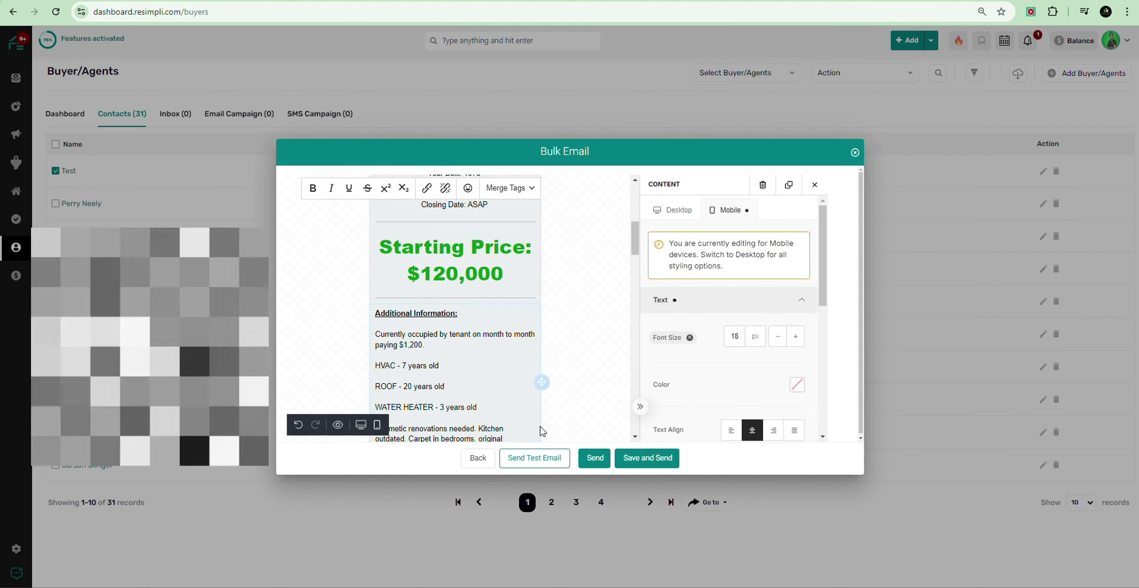
Step: Open the Send Test Email form and enter the sender's first and last name
click(527, 460)
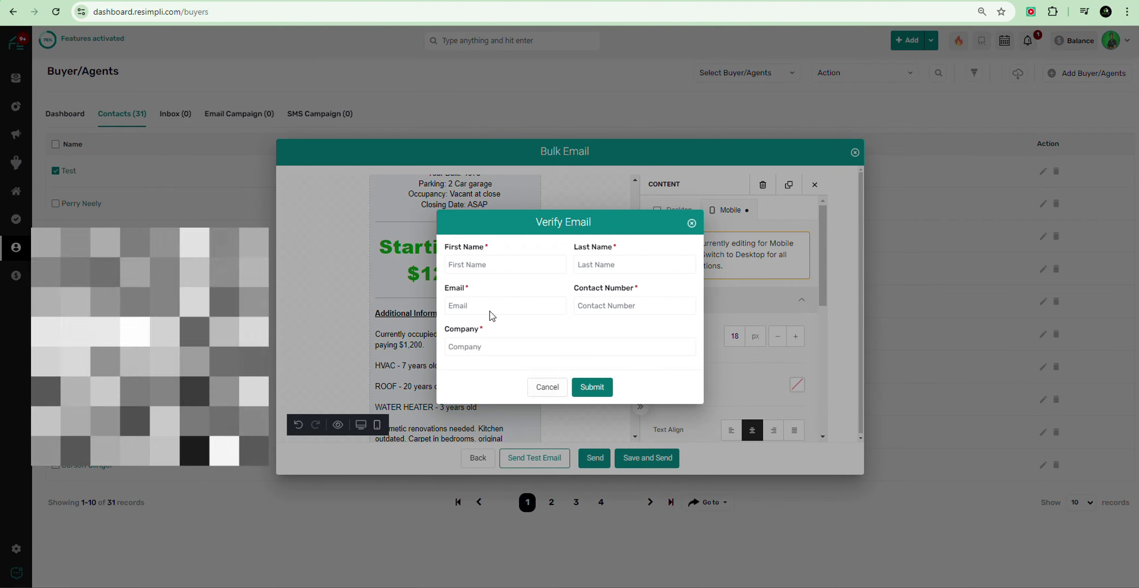
click(477, 266)
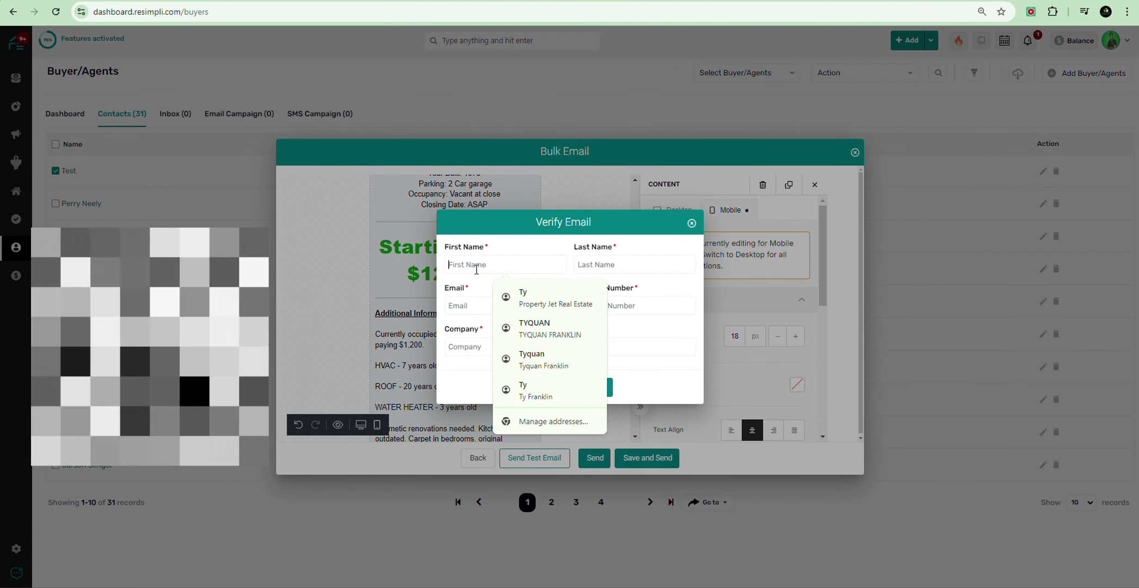
text(Ty)
key(Tab)
text(F)
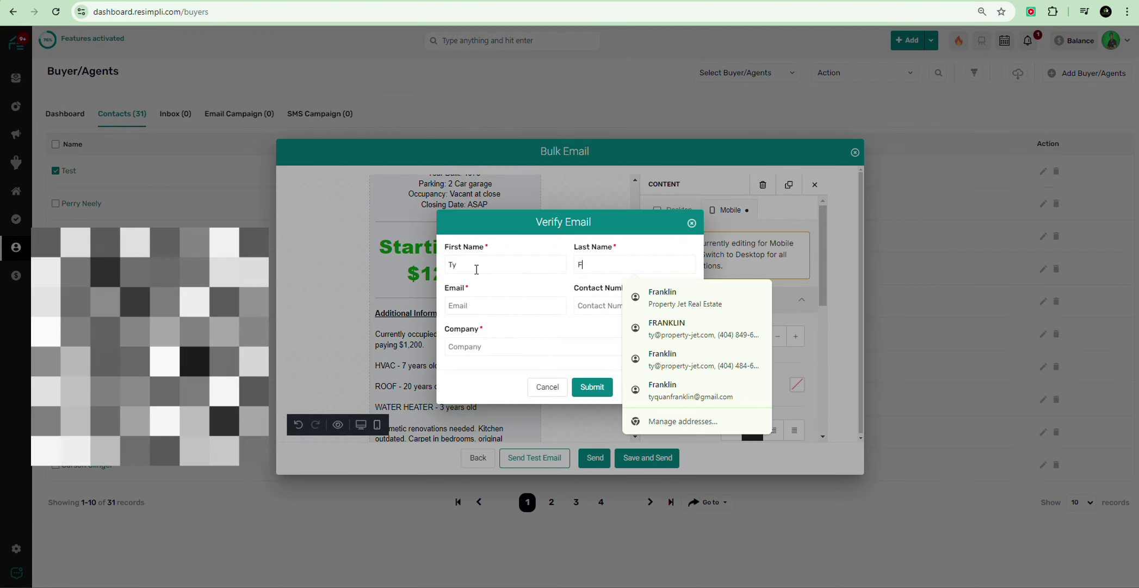
key(BackSpace)
text(F)
key(BackSpace)
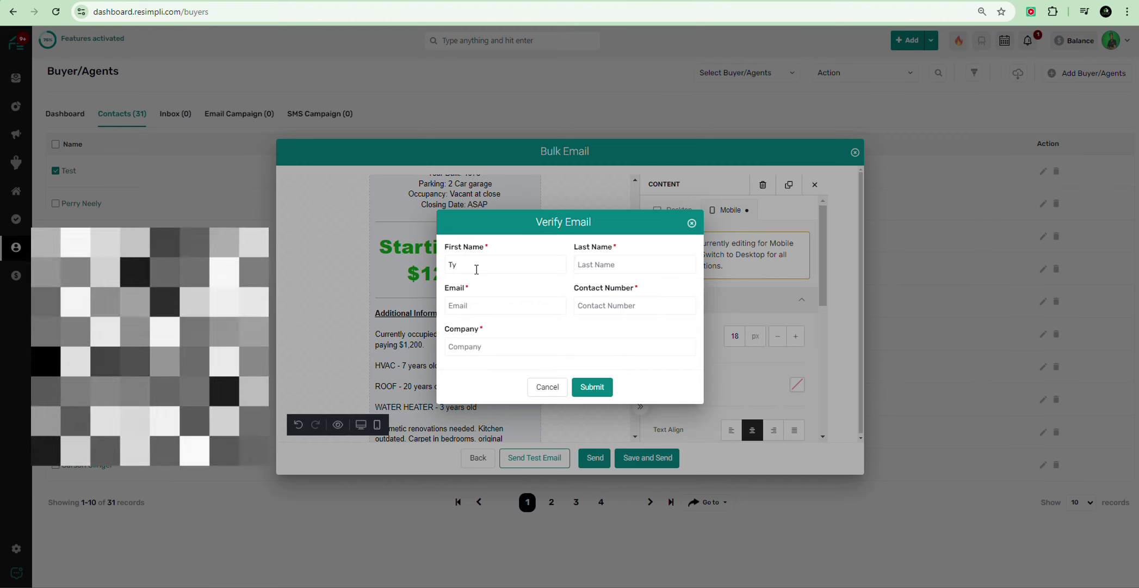
click(476, 270)
click(482, 278)
click(488, 267)
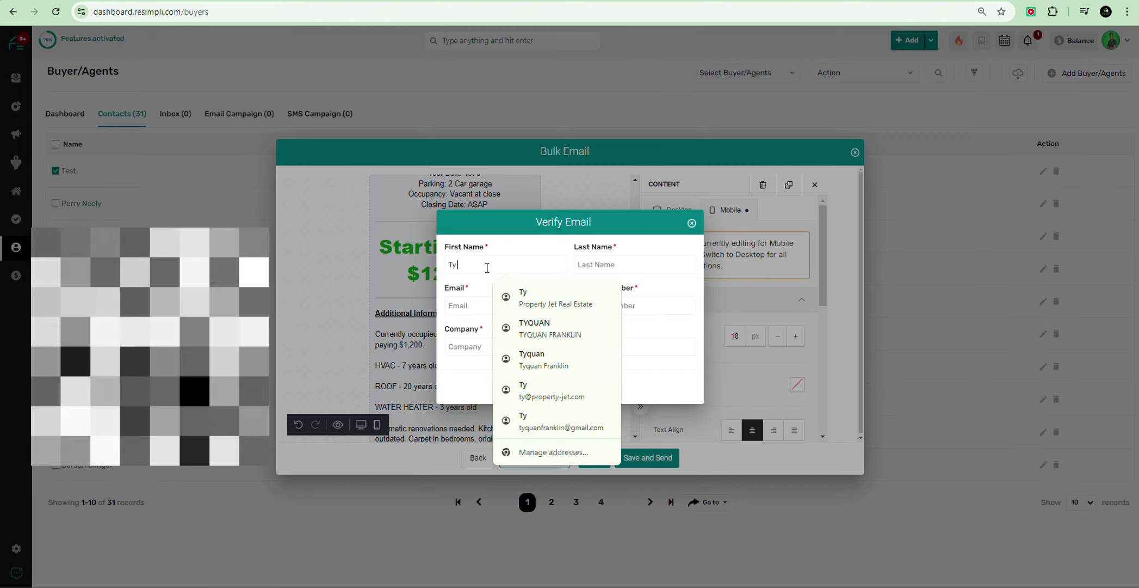
key(BackSpace)
key(BackSpace)
text(Joe)
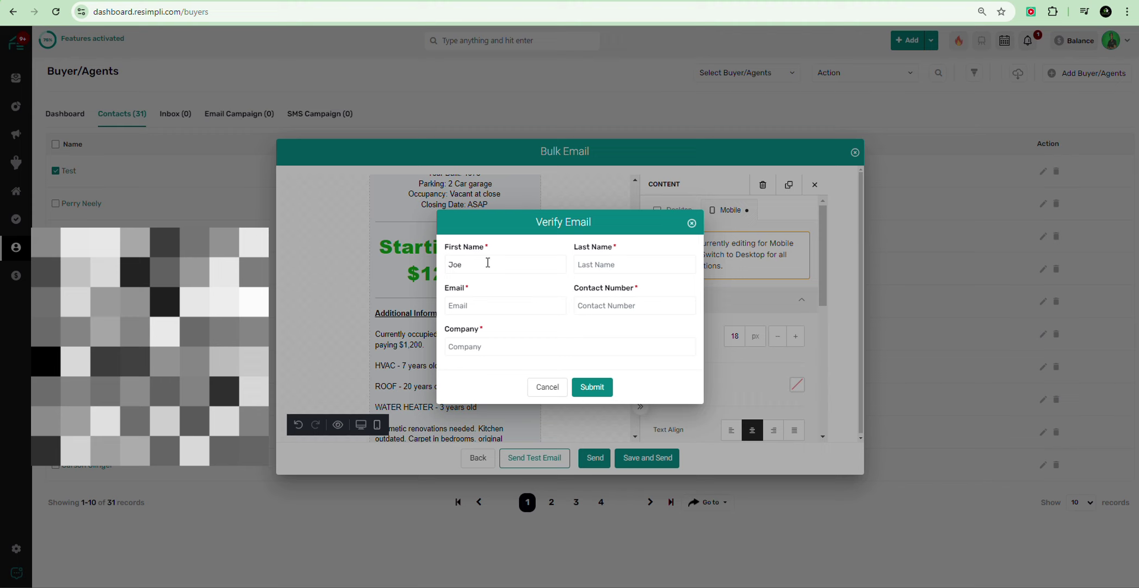
key(Tab)
text(B)
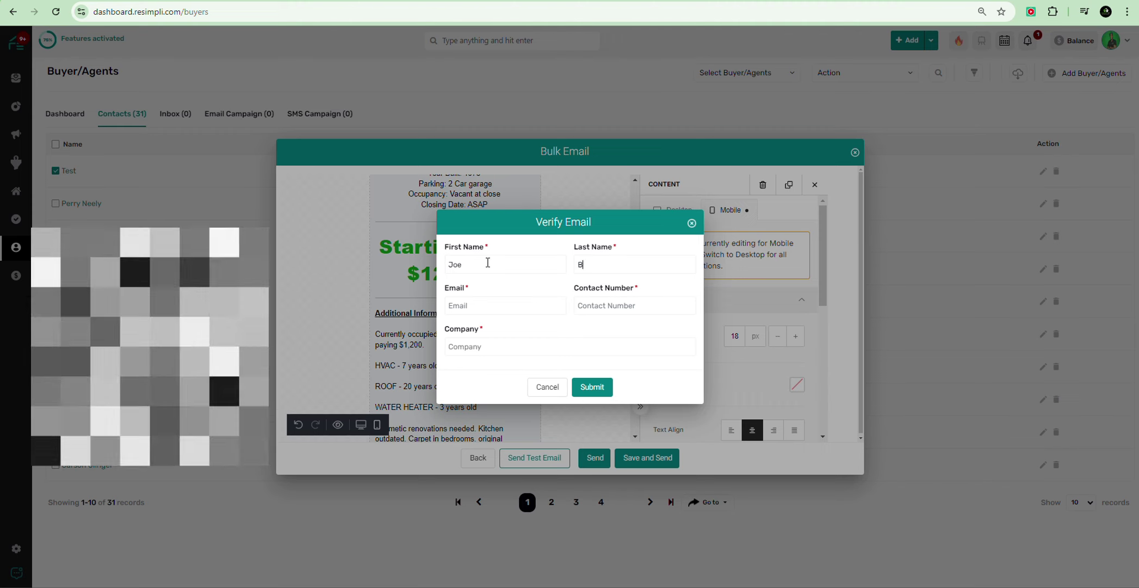
Step: Fill in the sender's e-mail address and contact number, with Company set to Test
click(492, 308)
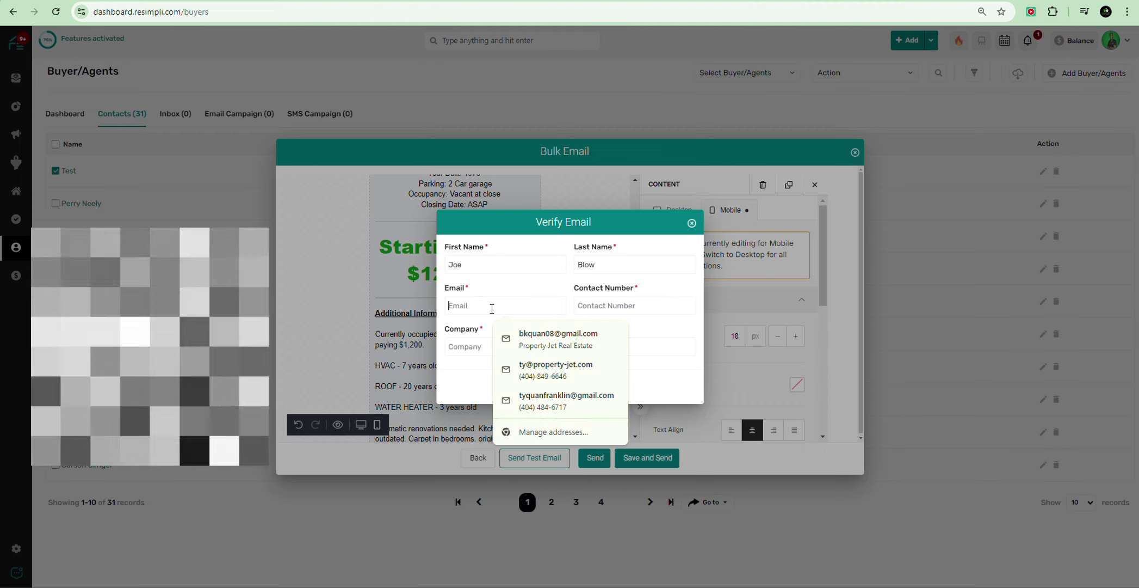
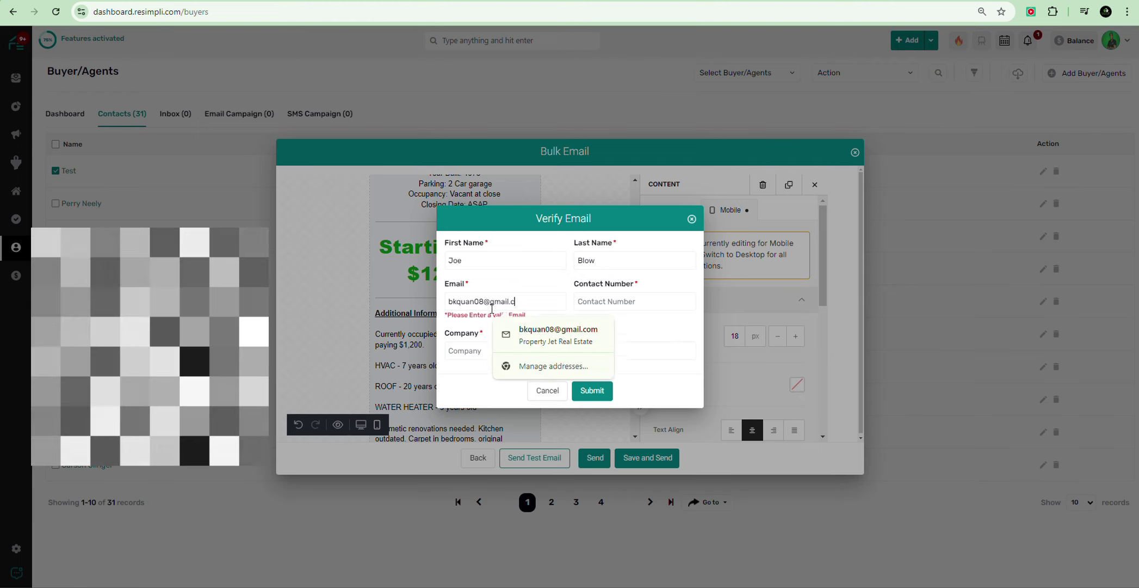
key(Tab)
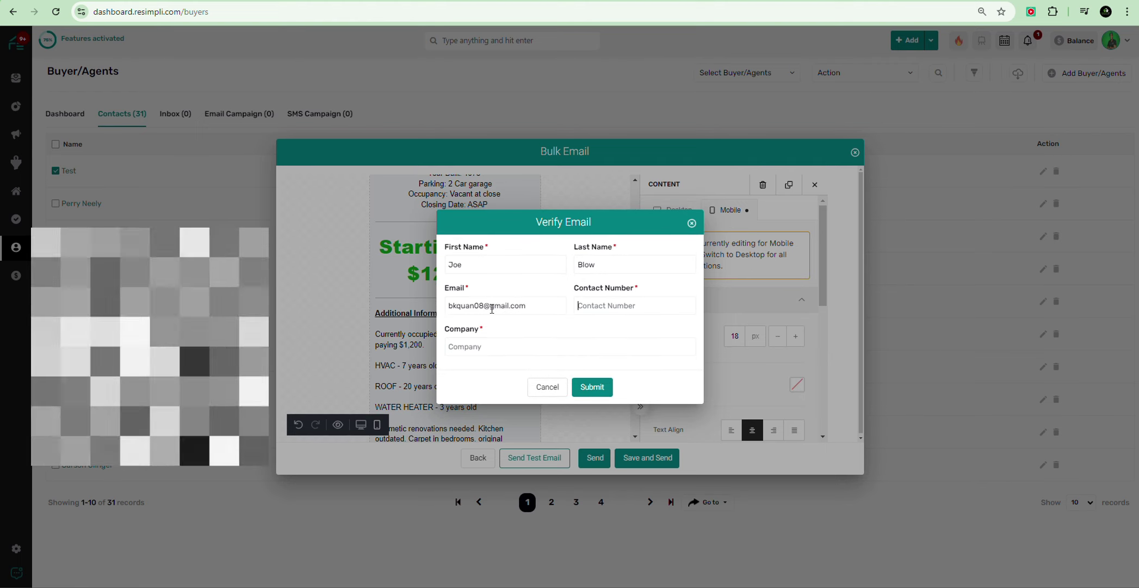
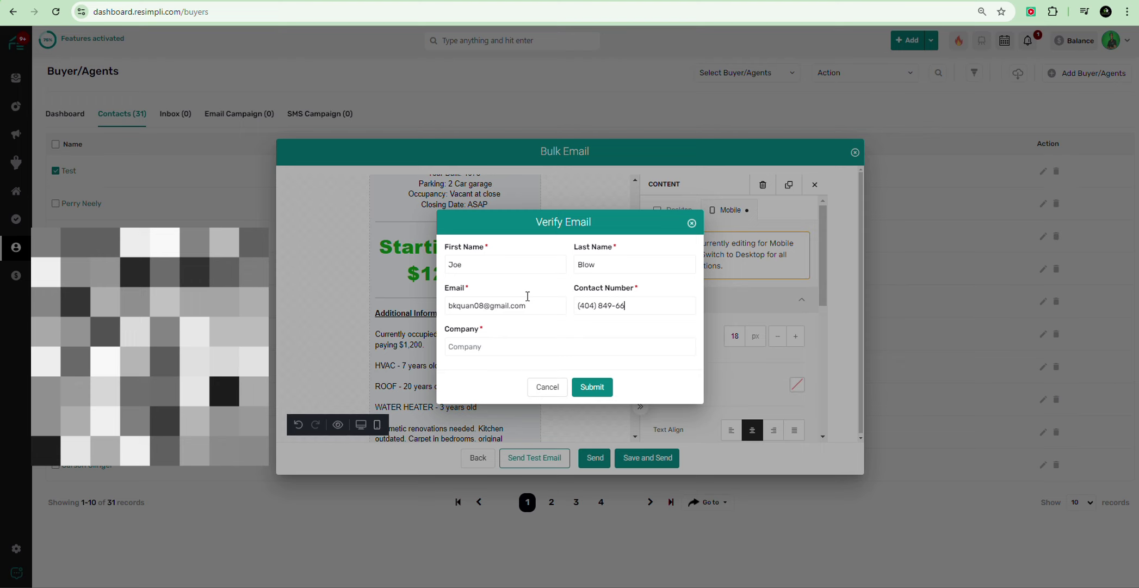
click(469, 350)
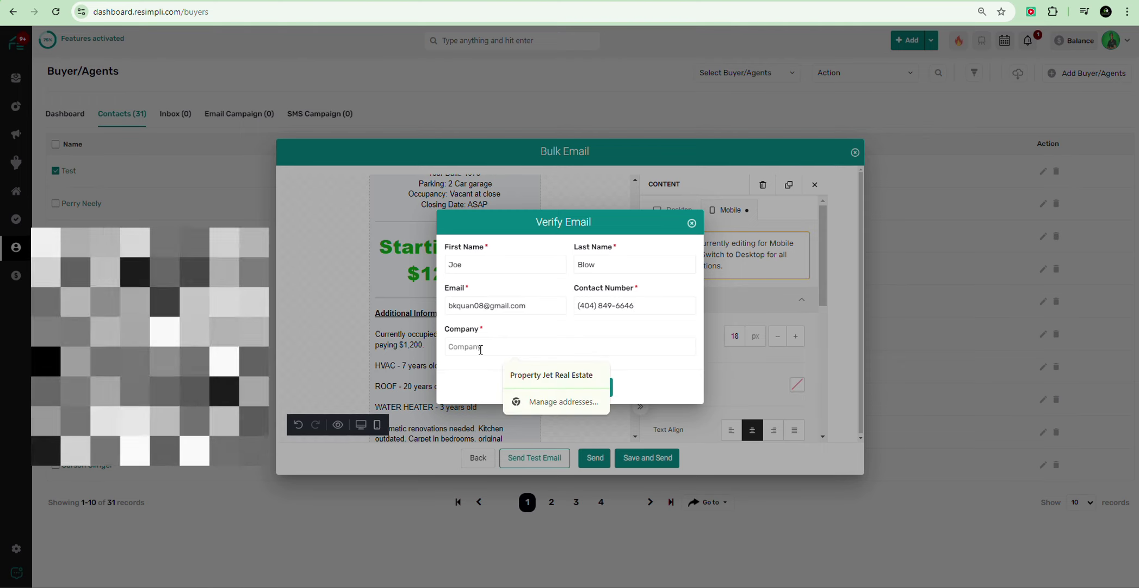
text(Test)
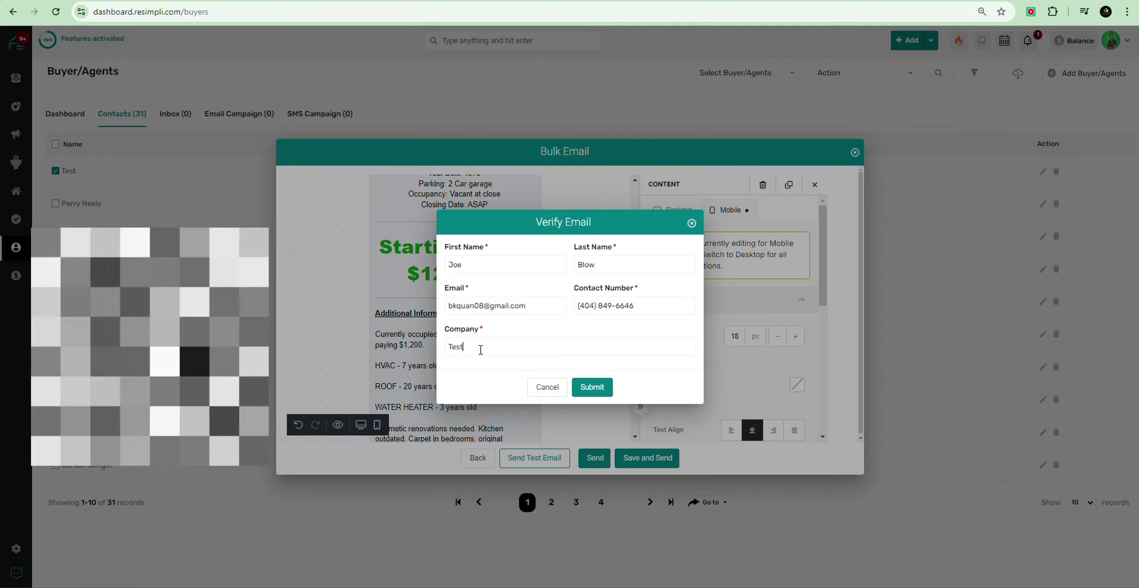
Step: Submit the test email and view the delivered NEW OFF MARKET DEAL flyer in Gmail
click(592, 386)
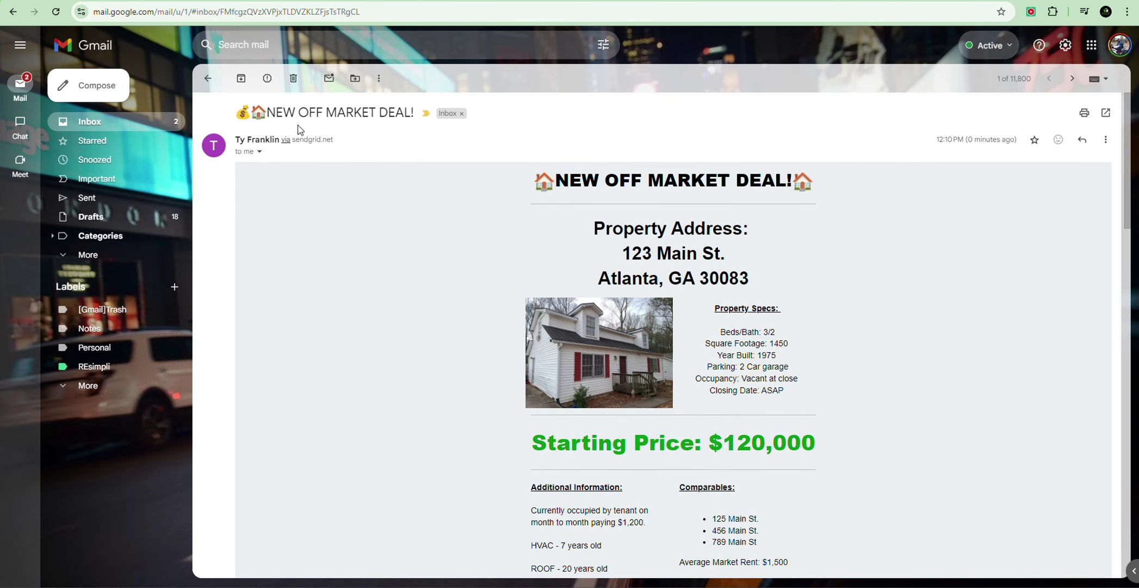
scroll(653, 185, down, 1)
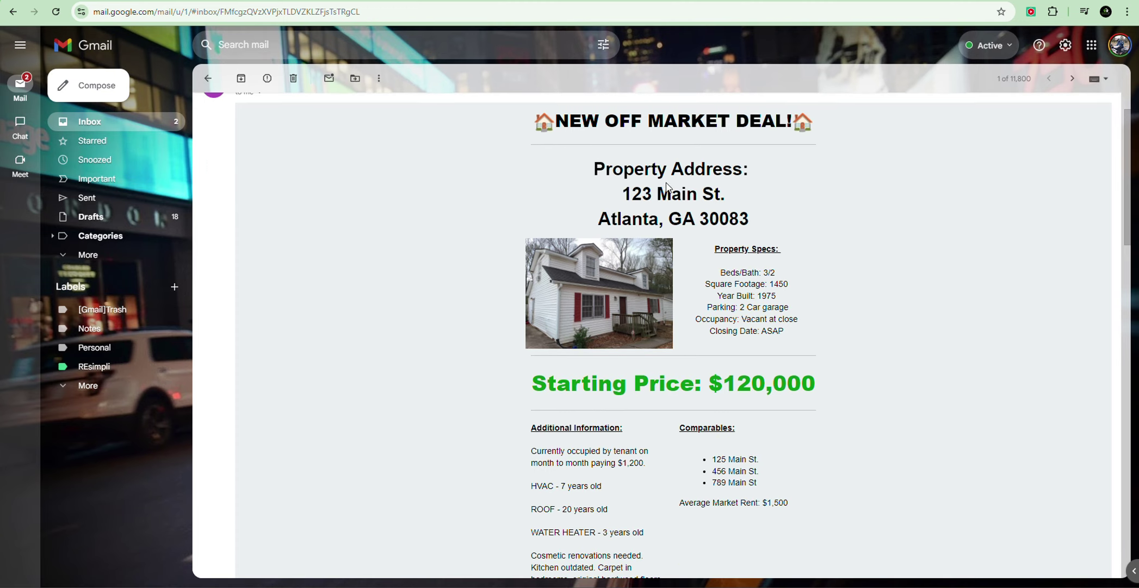
scroll(660, 175, down, 1)
scroll(659, 175, down, 2)
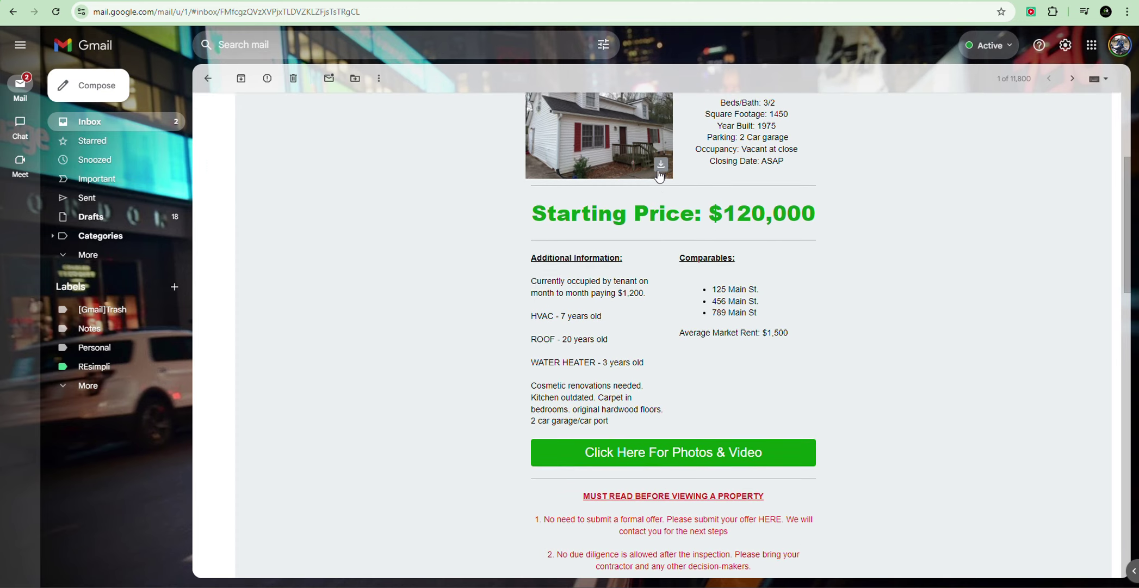
scroll(599, 185, up, 2)
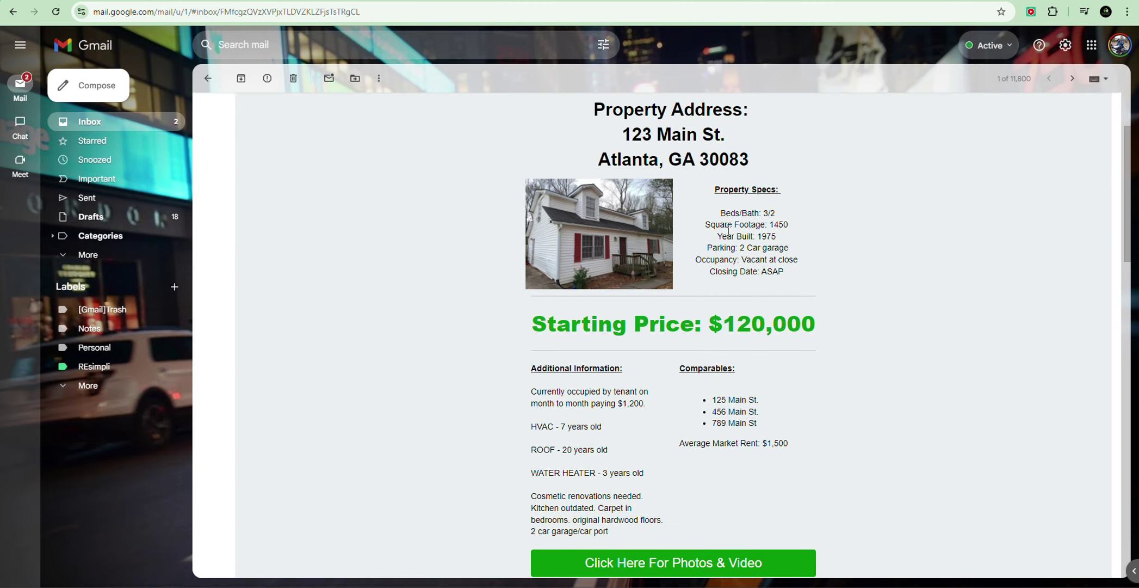
scroll(729, 231, down, 5)
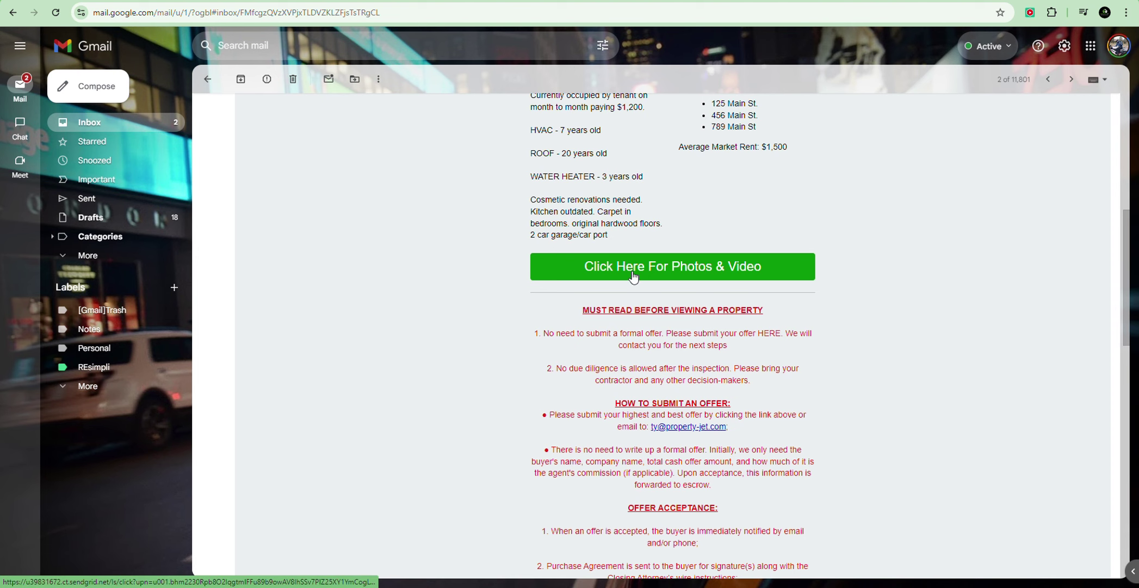
Step: Open the flyer's 'Click Here For Photos & Video' link to the Drive folder, then return to Gmail
click(652, 270)
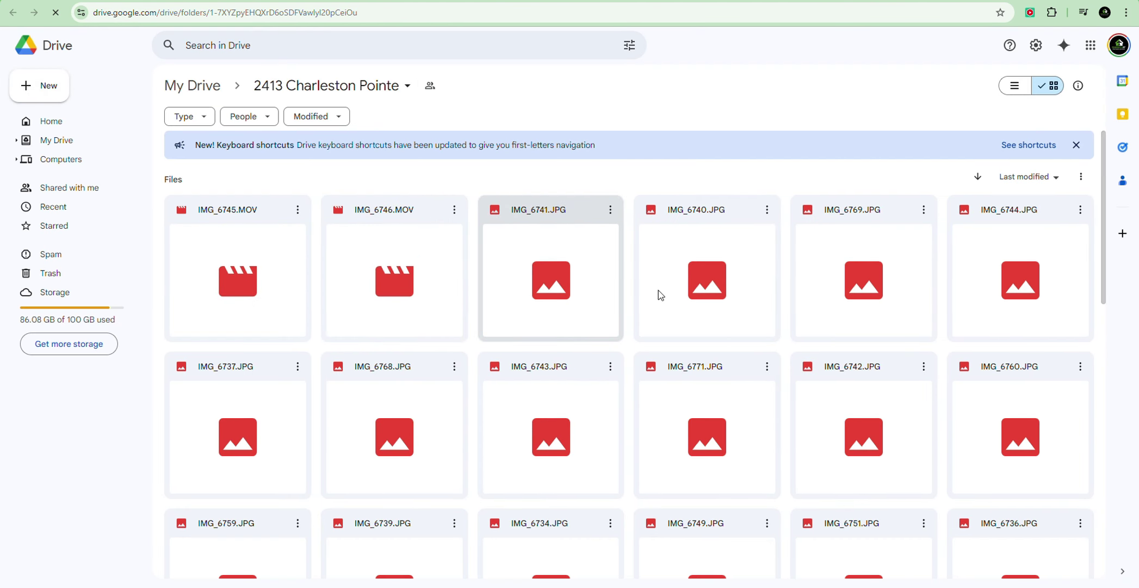
scroll(517, 357, down, 10)
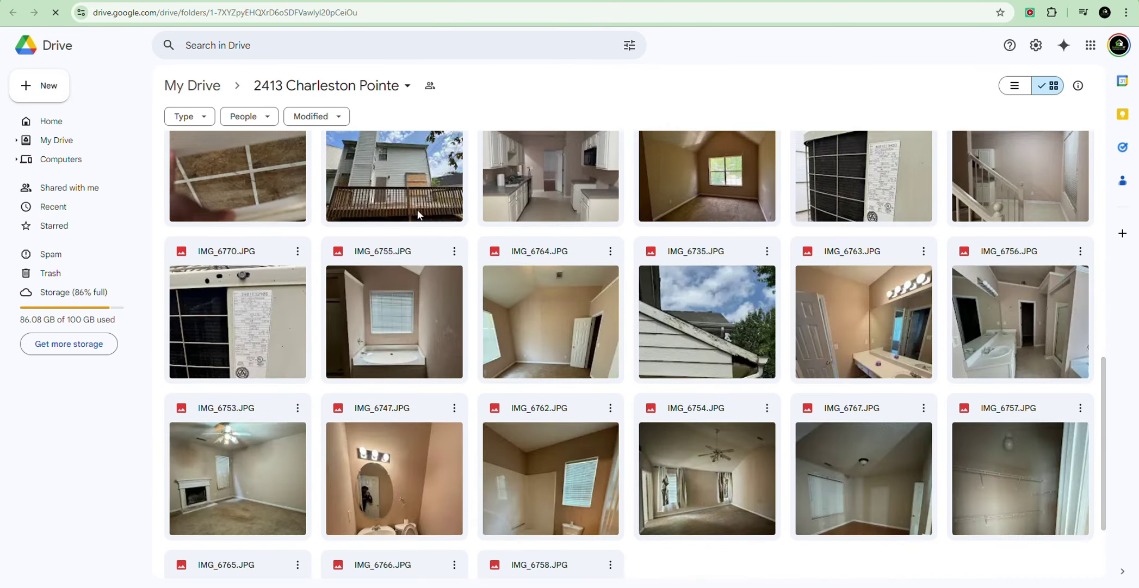
scroll(419, 213, up, 6)
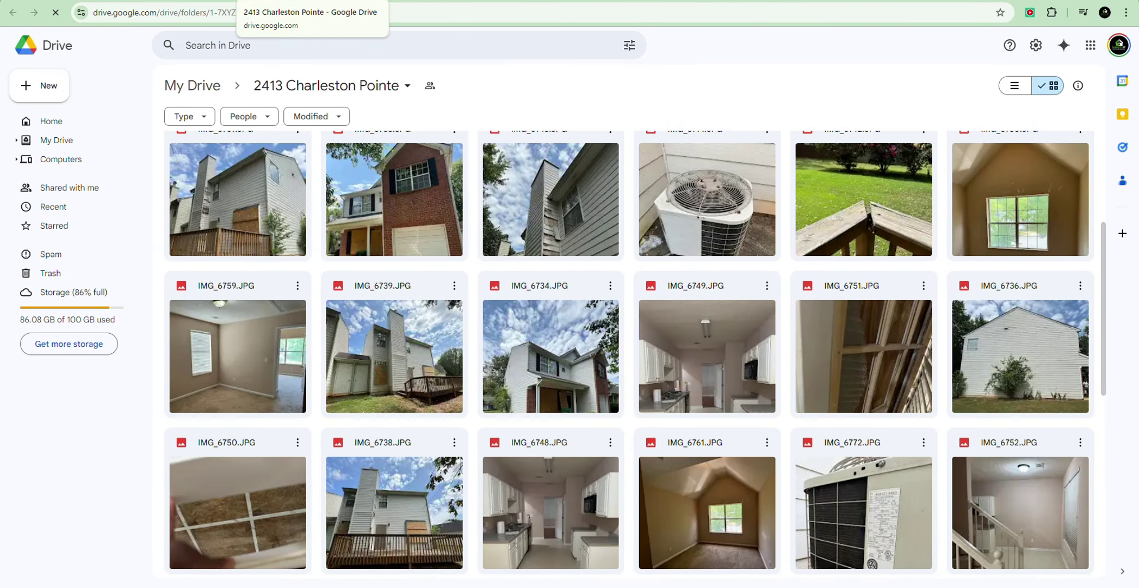
click(354, 0)
scroll(714, 253, down, 2)
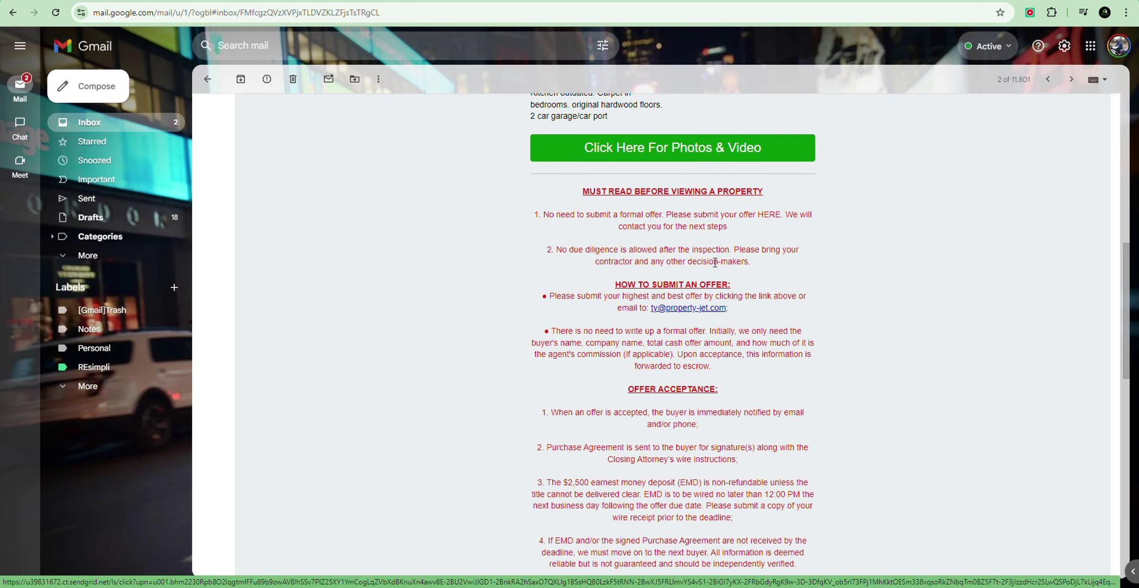
scroll(716, 263, down, 5)
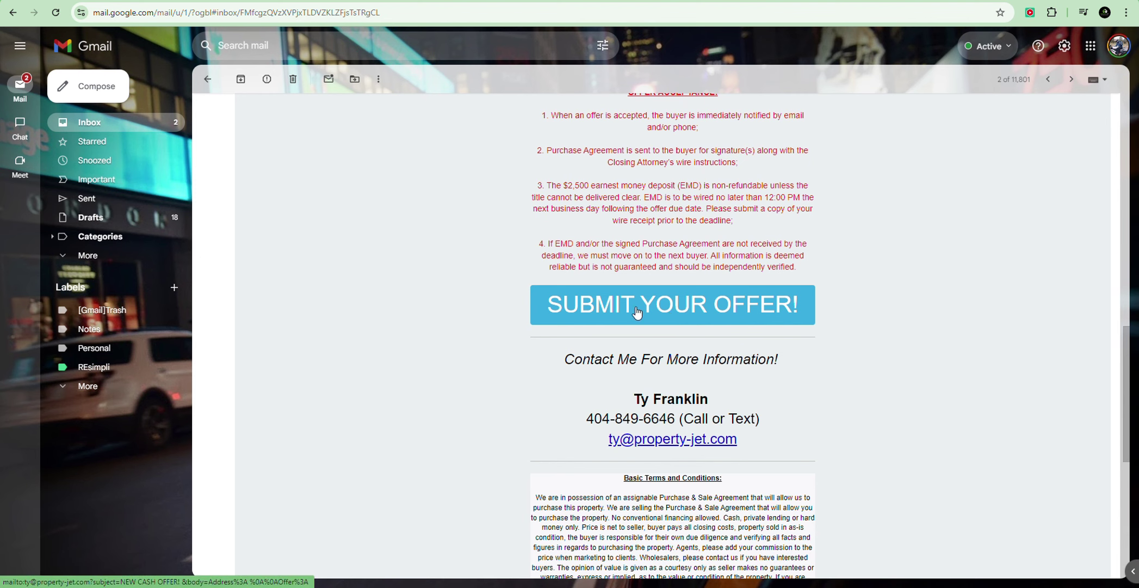
Step: Try SUBMIT YOUR OFFER! to open a NEW CASH OFFER! draft, discard it, then reopen it
click(637, 312)
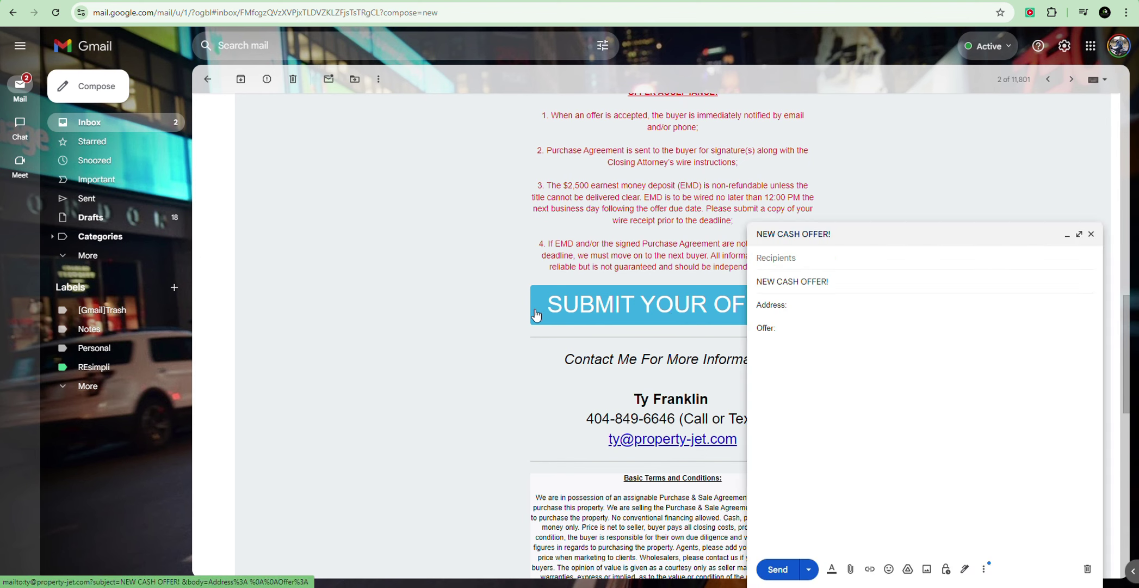
click(802, 308)
text(123)
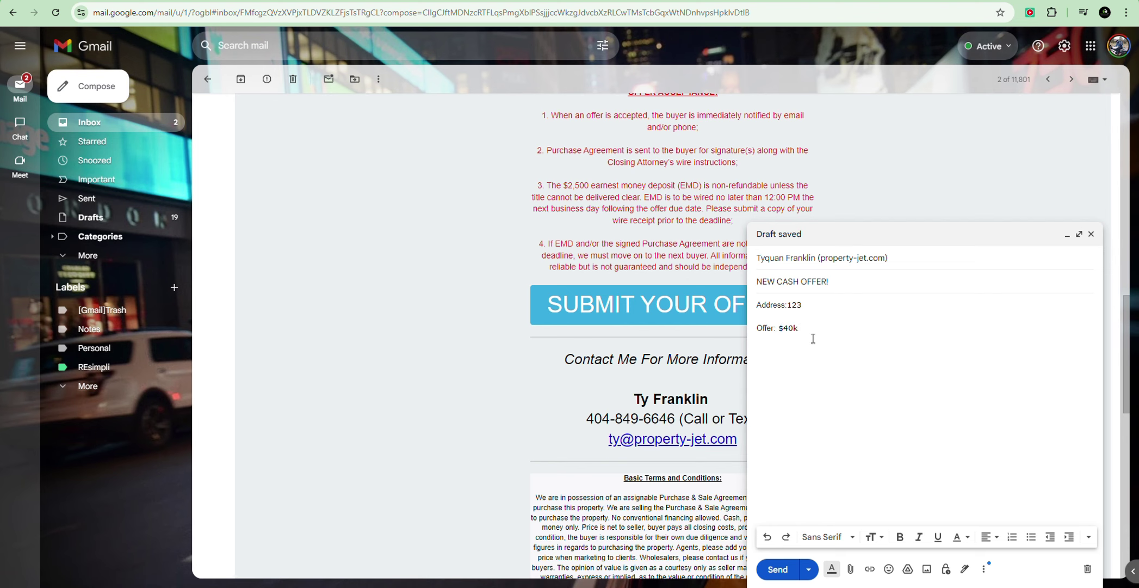
click(1092, 234)
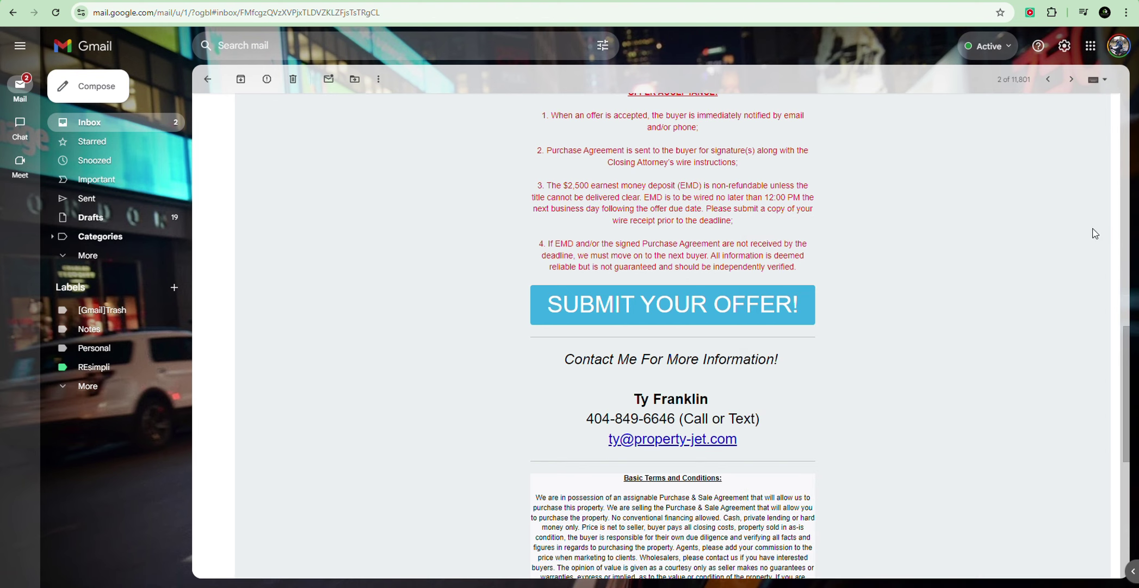
click(650, 313)
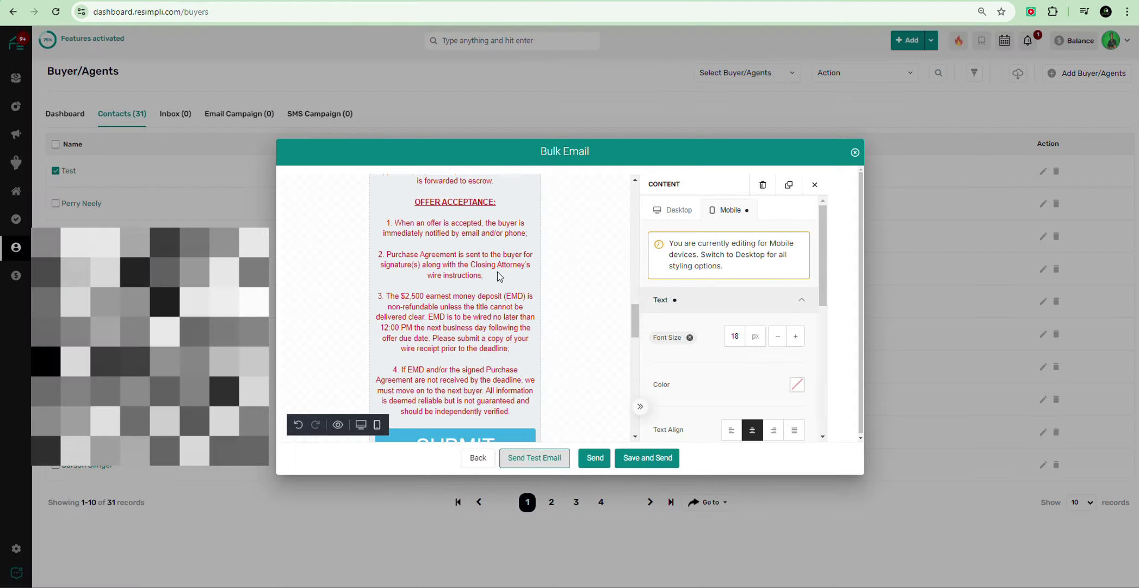
Step: Send the flyer, saving it as the 'NEW DEAL' template, then go back to Contacts
scroll(497, 271, down, 10)
scroll(479, 310, down, 5)
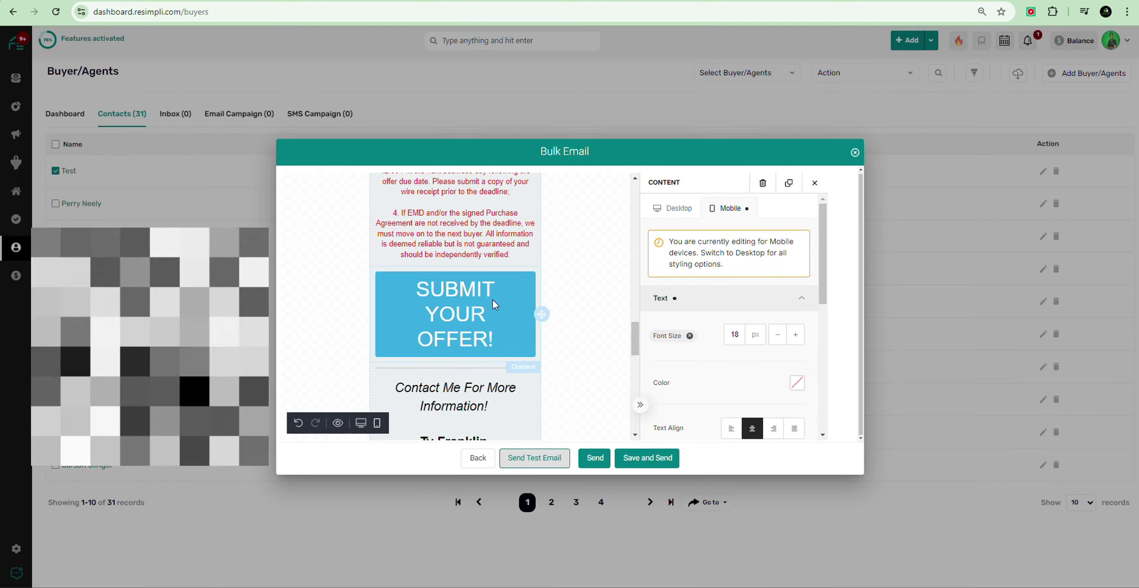
scroll(517, 316, up, 10)
click(594, 456)
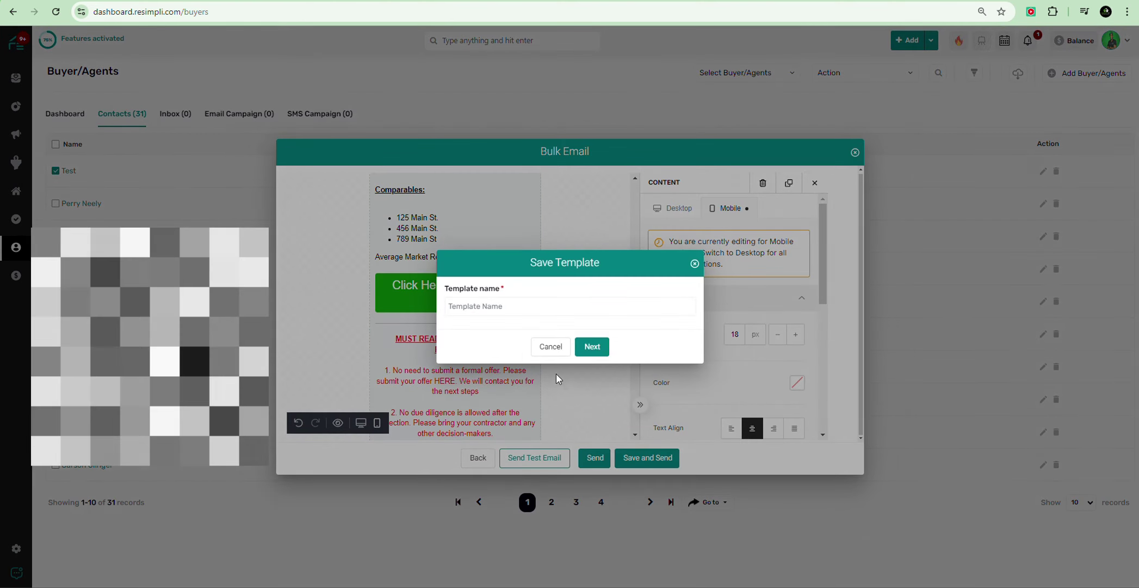
click(496, 309)
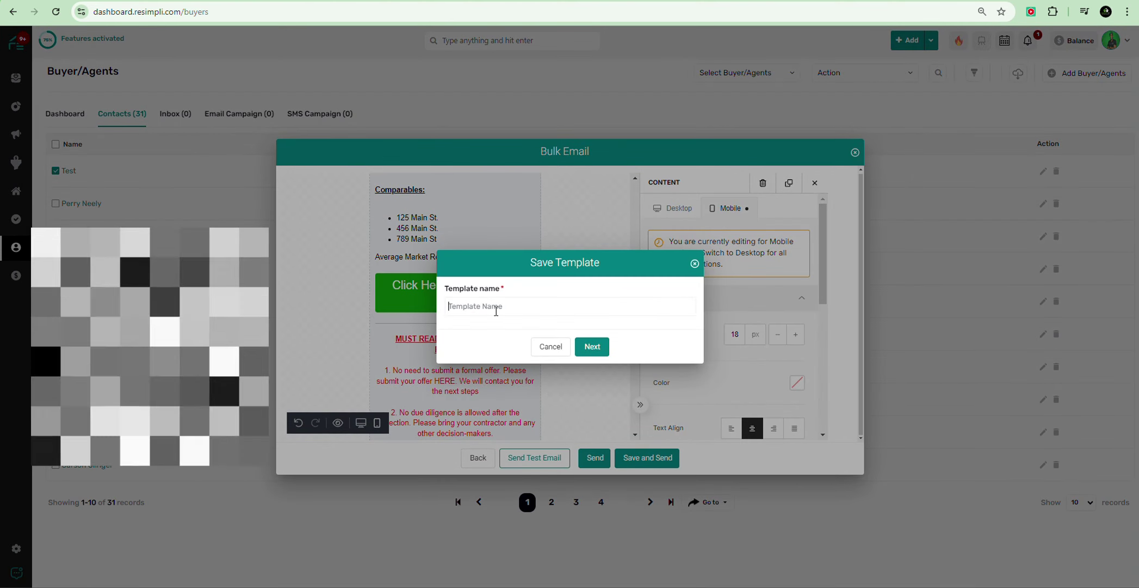
text(NEW DEAL)
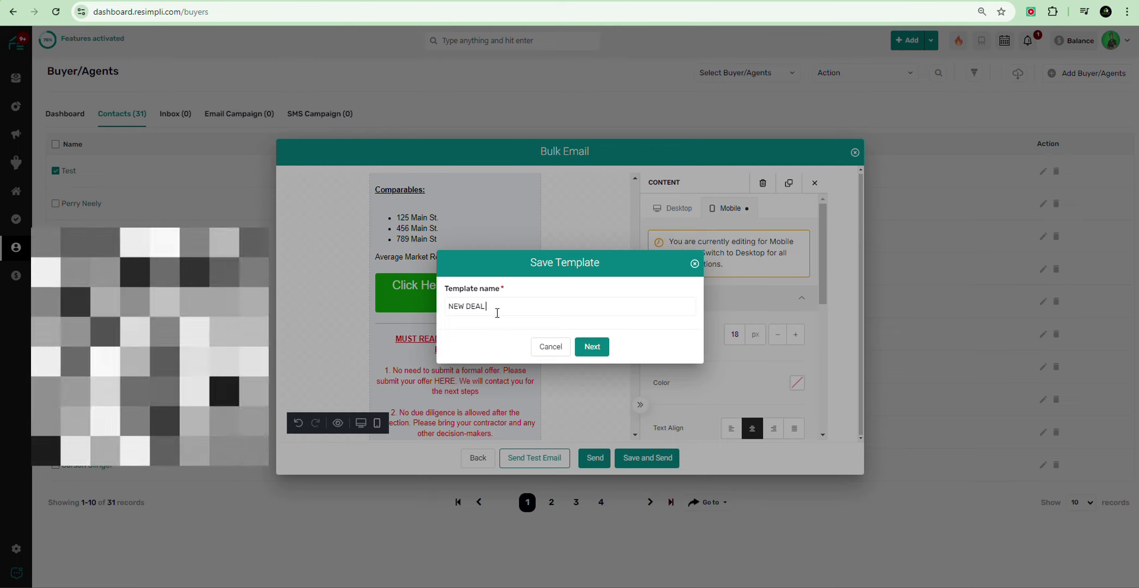
click(589, 344)
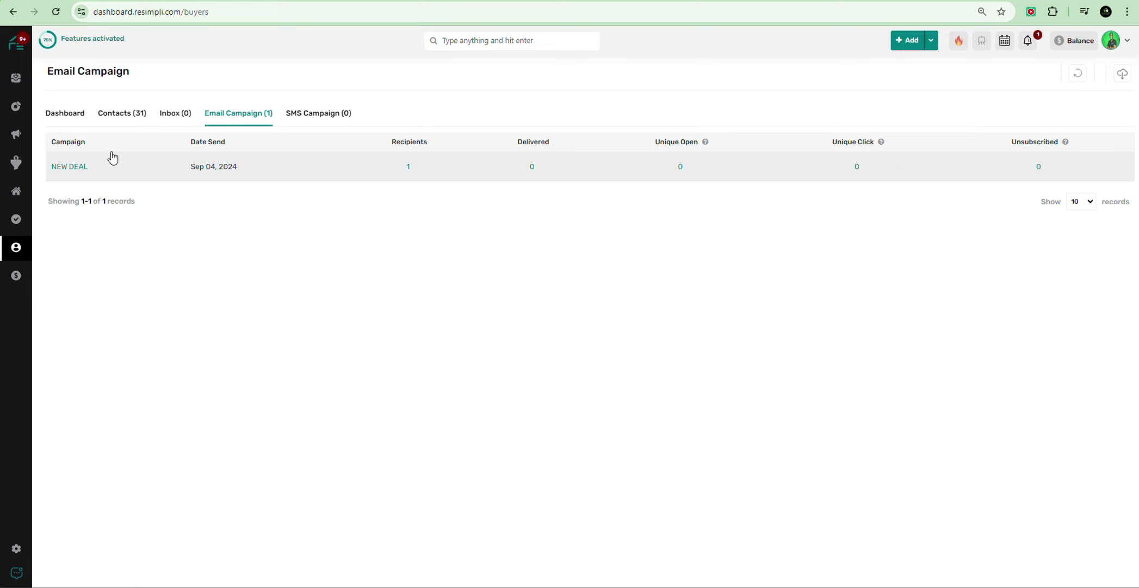
mouse_move(16, 247)
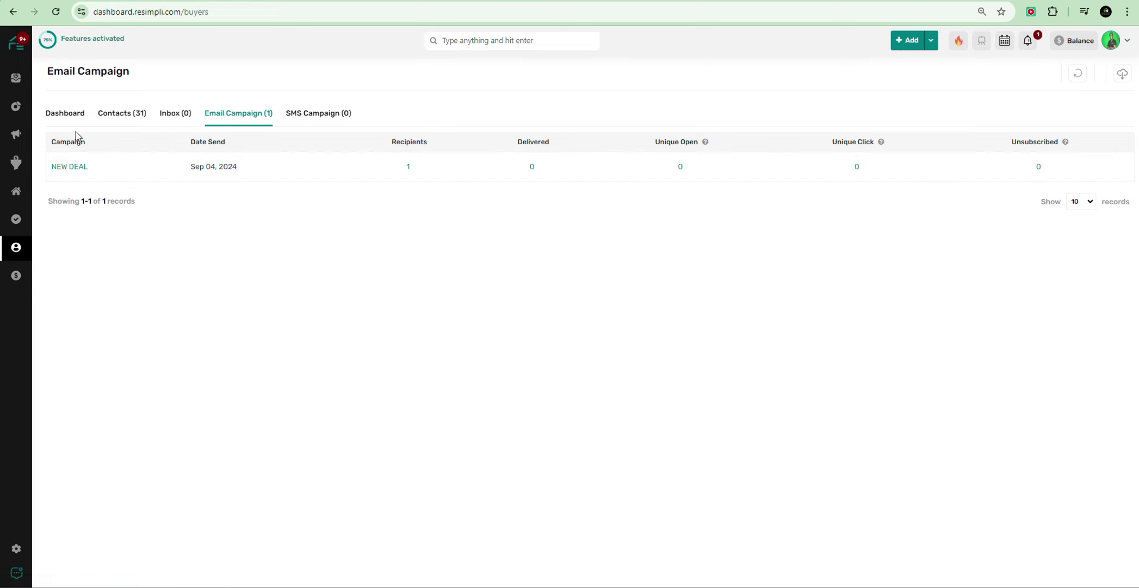
click(117, 115)
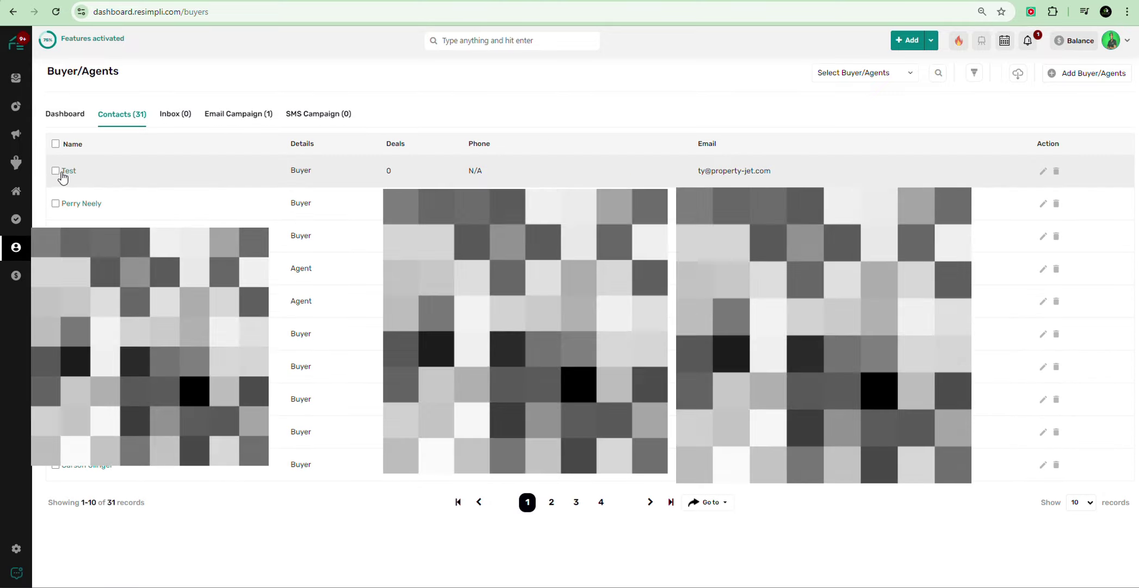
click(55, 171)
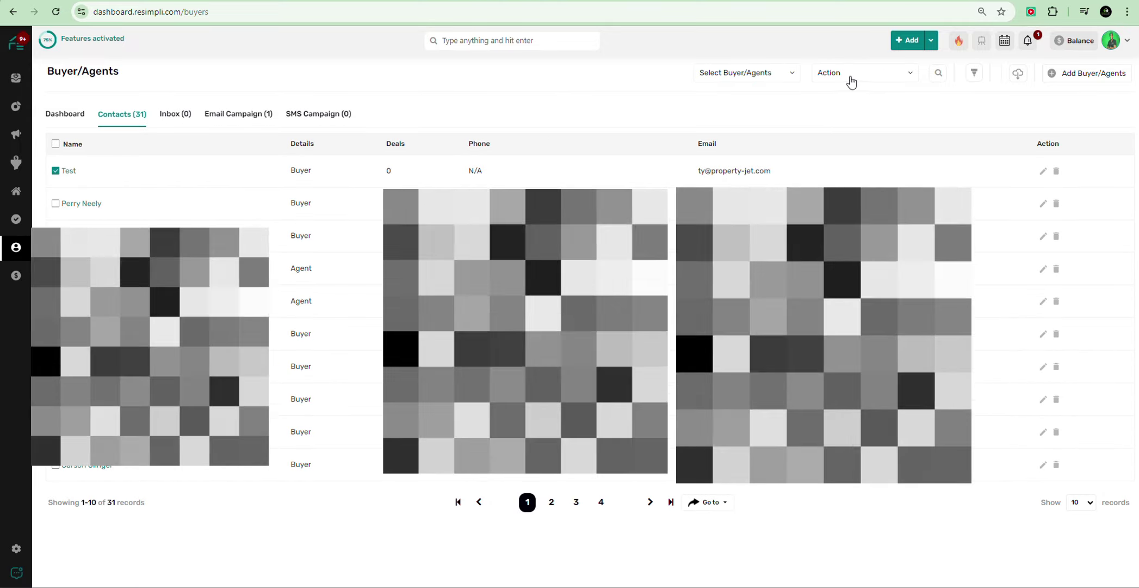
click(853, 76)
click(849, 140)
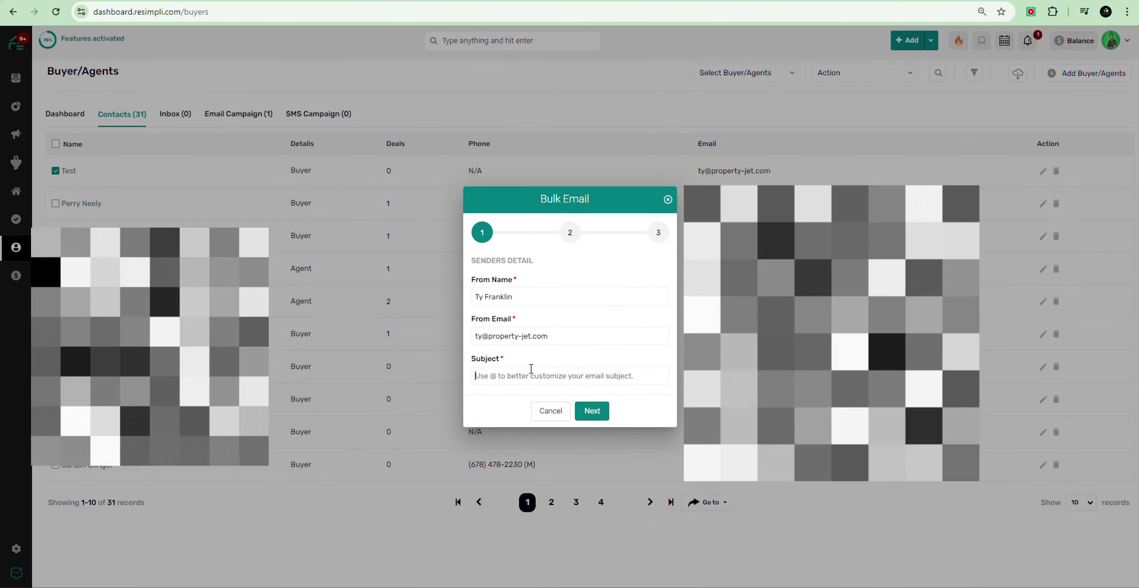
click(531, 370)
text(NEW DEAL)
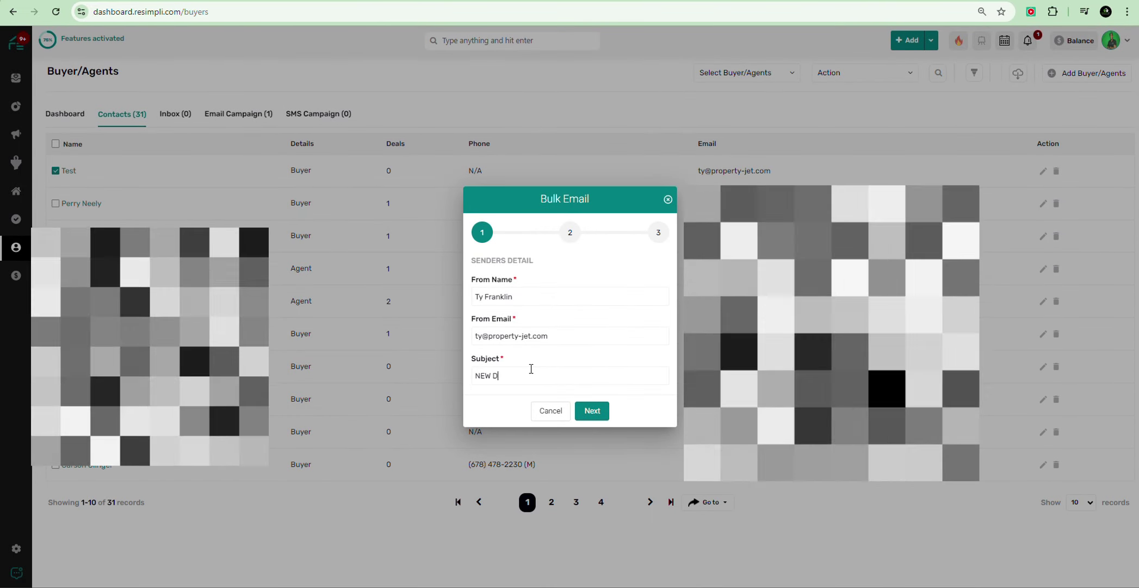
text(!)
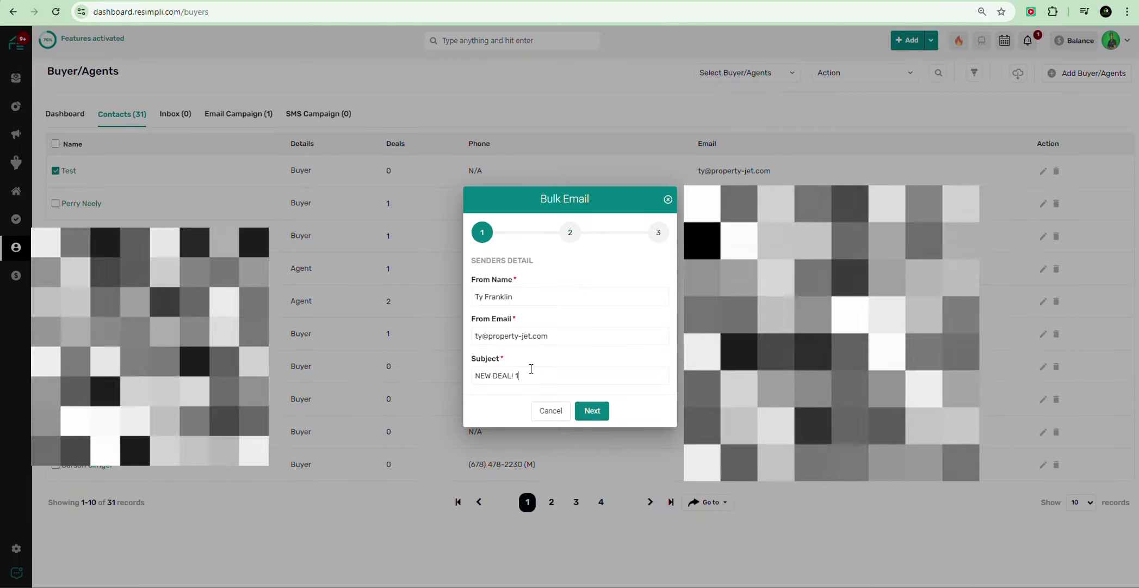
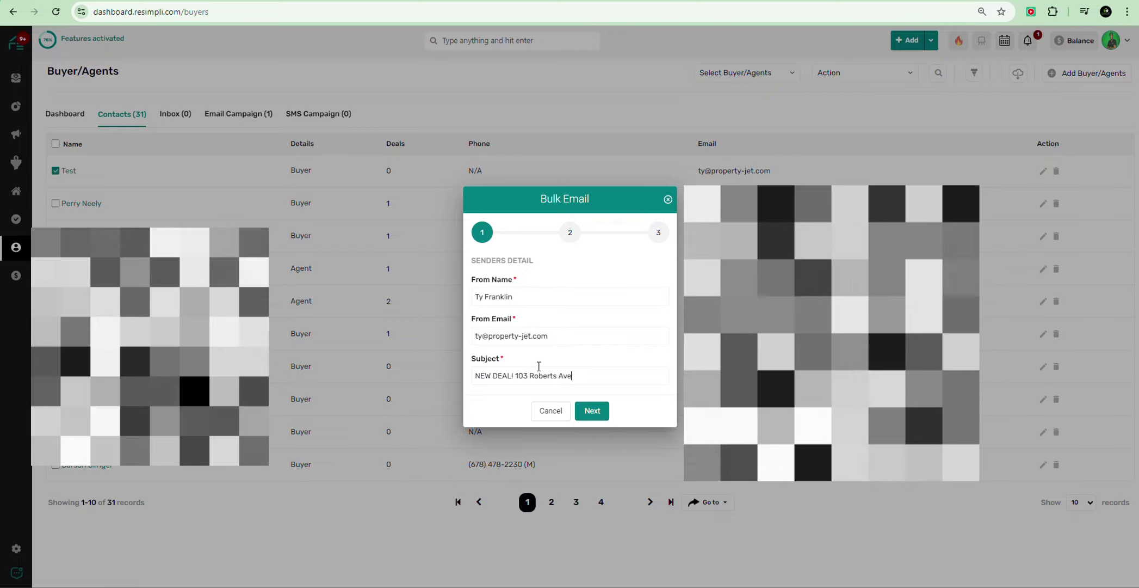
click(599, 410)
click(535, 331)
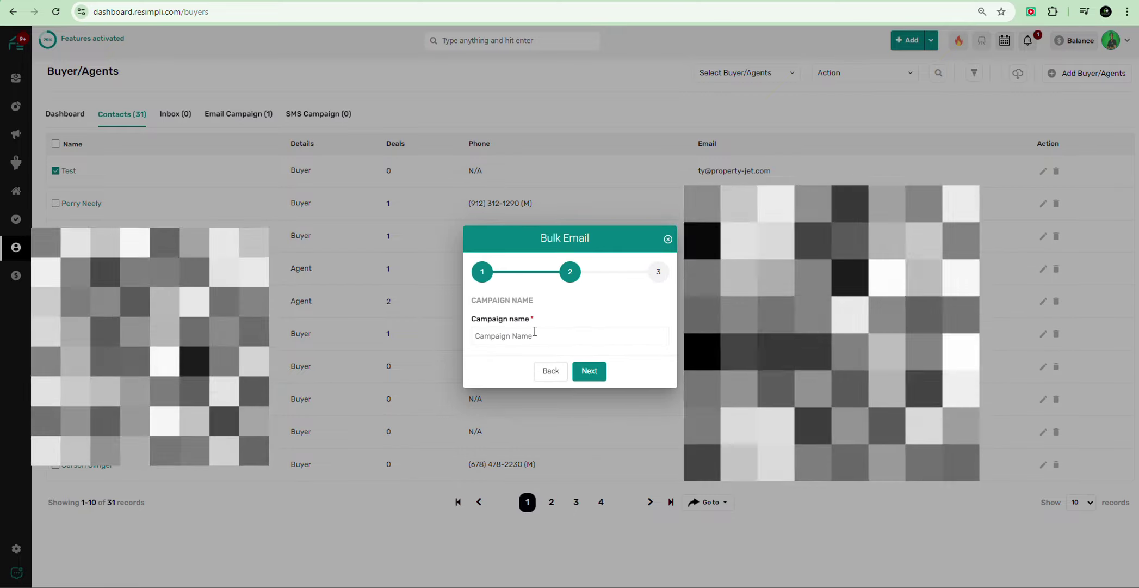
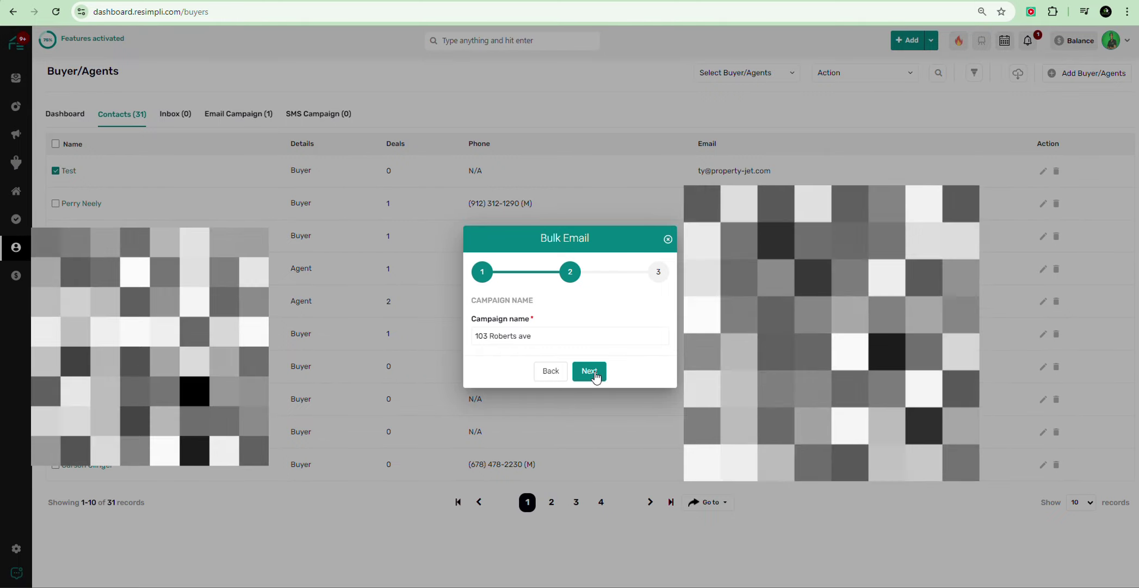
click(592, 372)
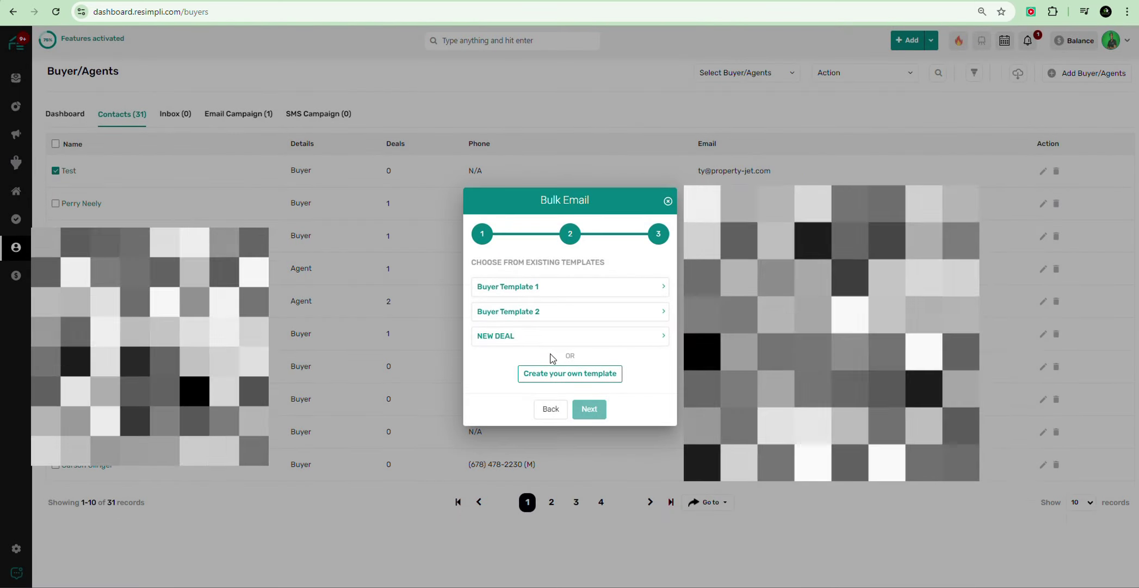
click(519, 338)
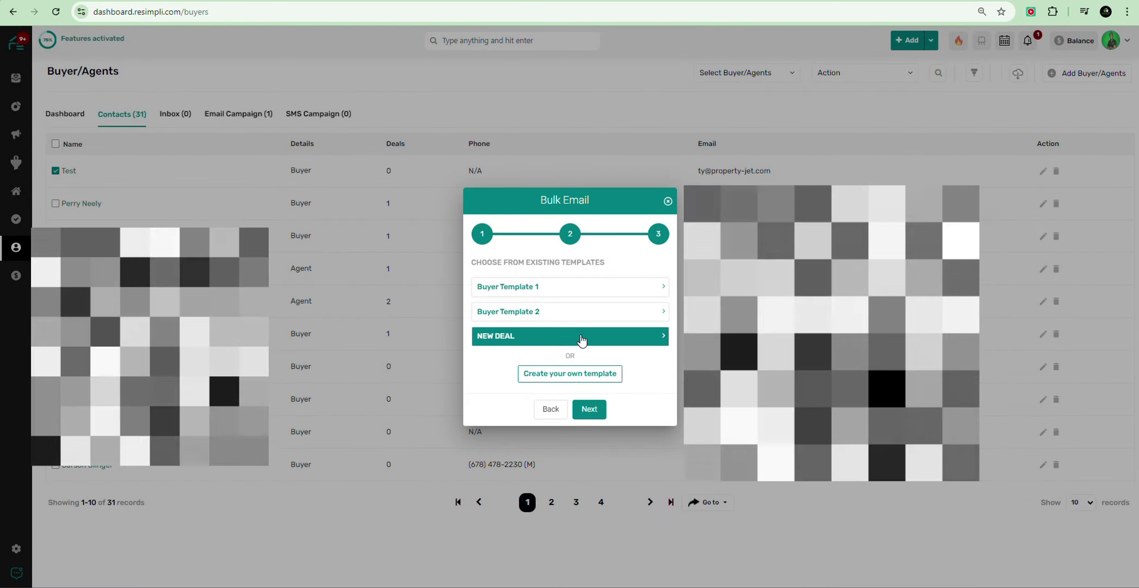
click(590, 410)
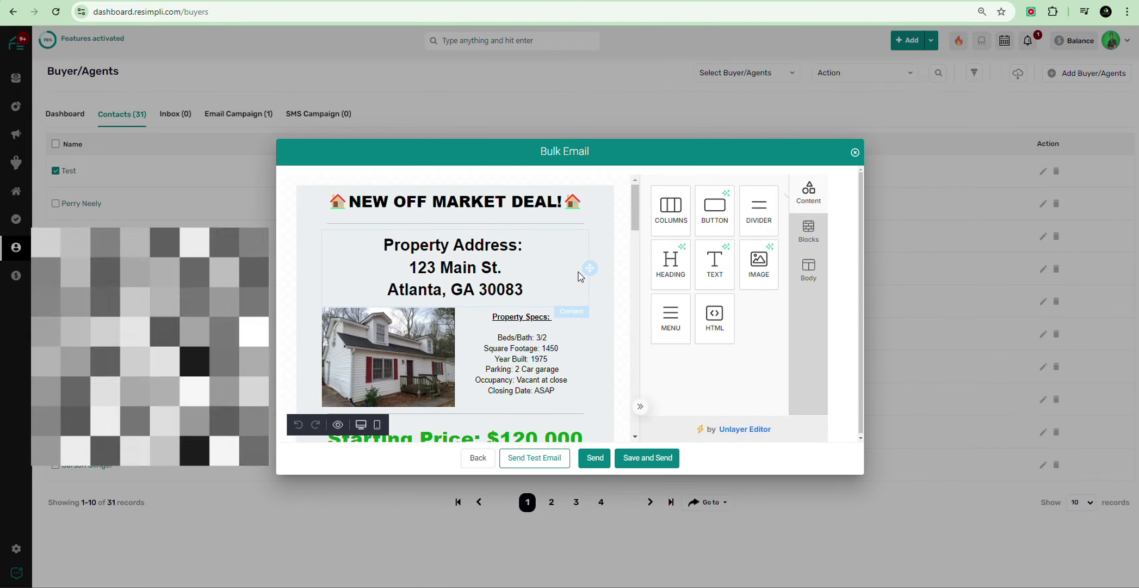
click(426, 270)
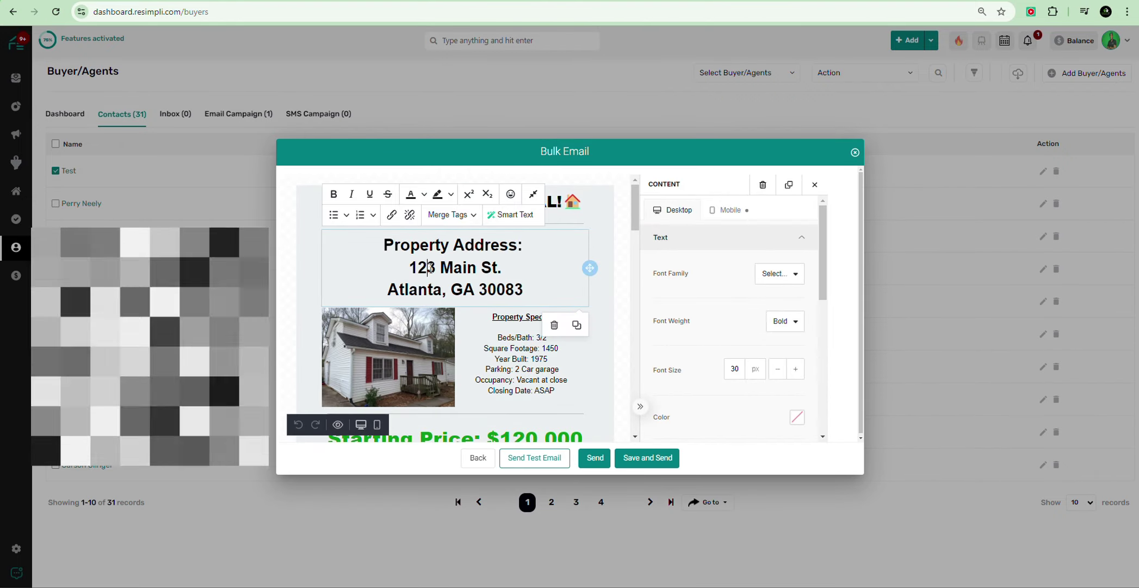
key(BackSpace)
text(0)
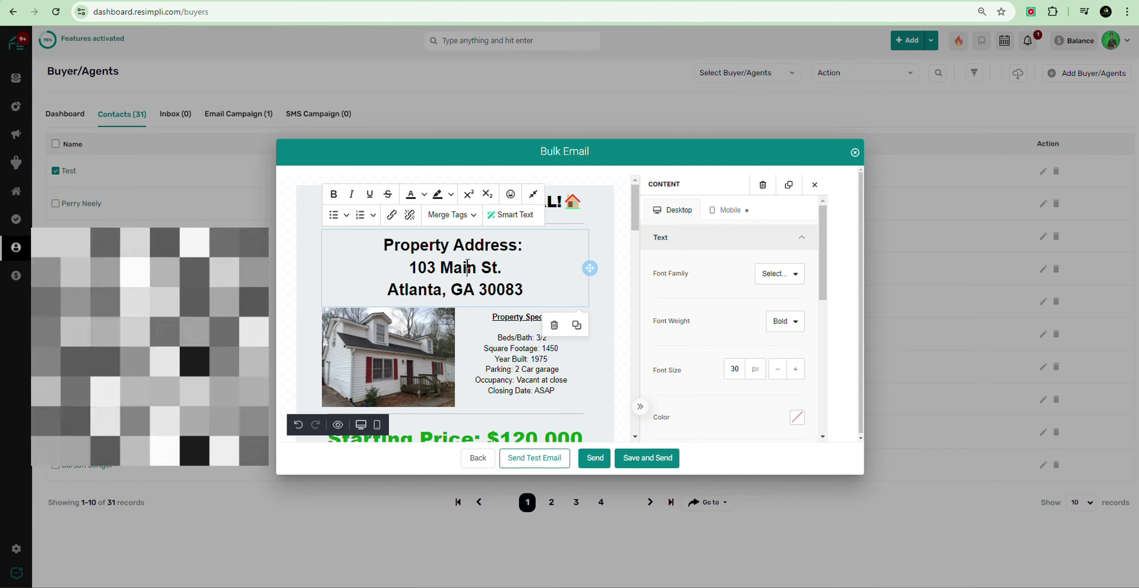
double_click(467, 267)
text(Roberts)
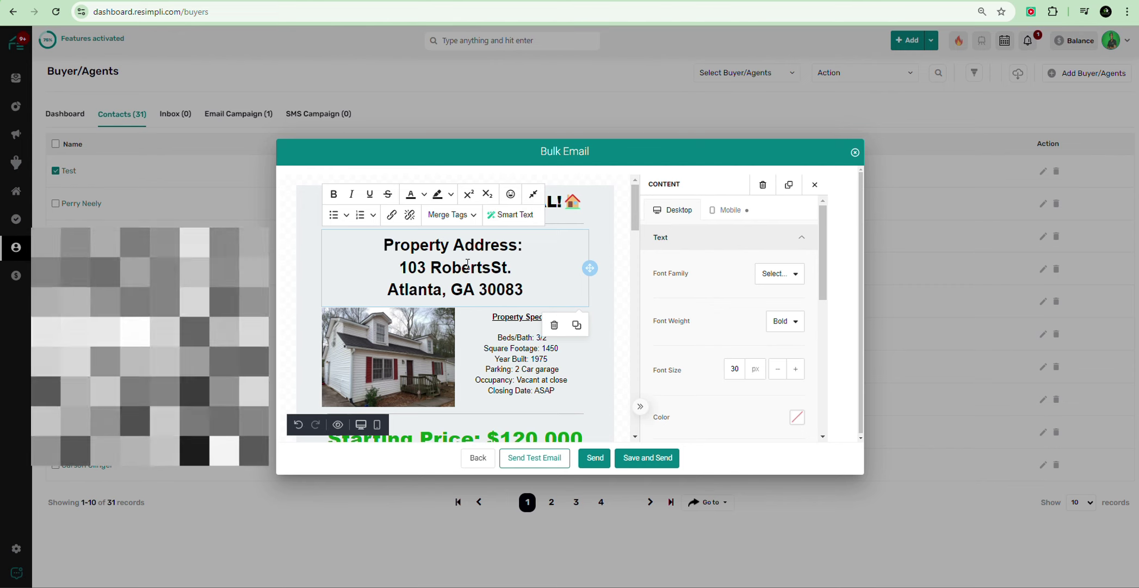
double_click(496, 266)
text(Ave)
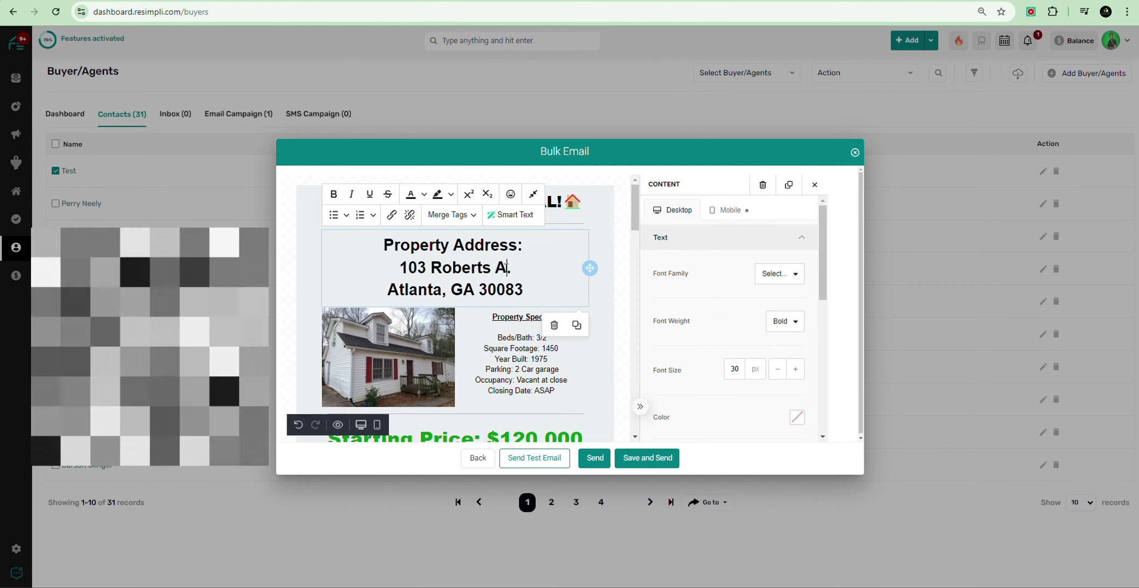
scroll(542, 309, down, 12)
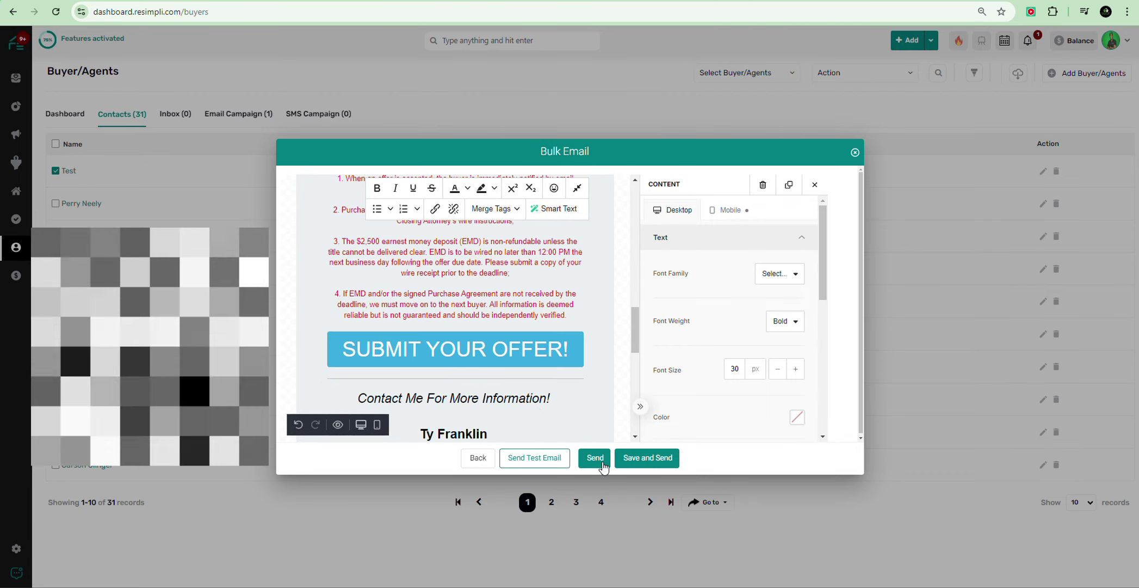
click(595, 459)
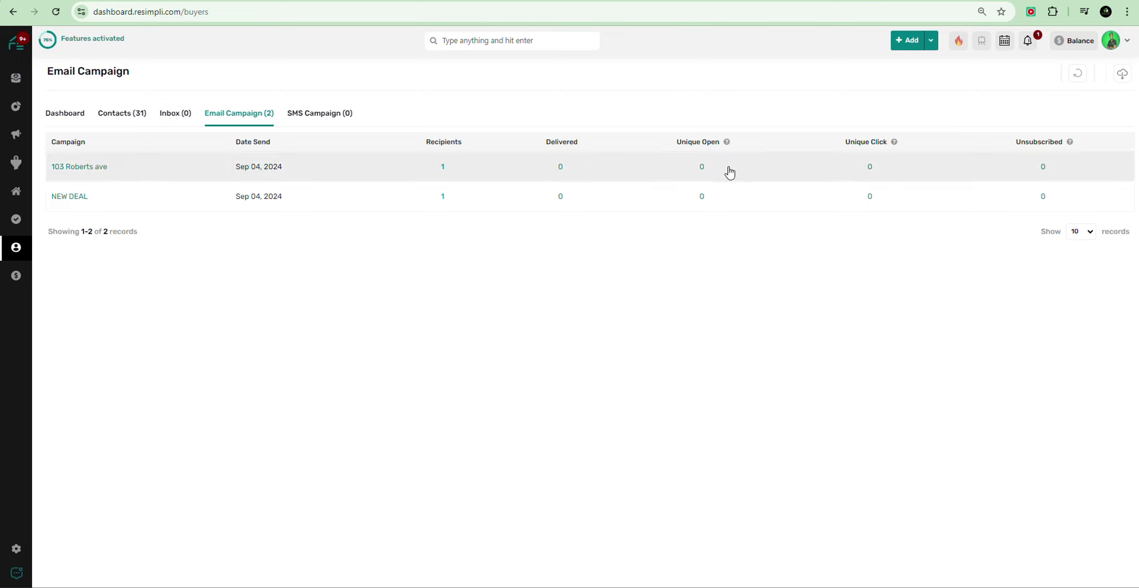
mouse_move(728, 144)
mouse_move(893, 146)
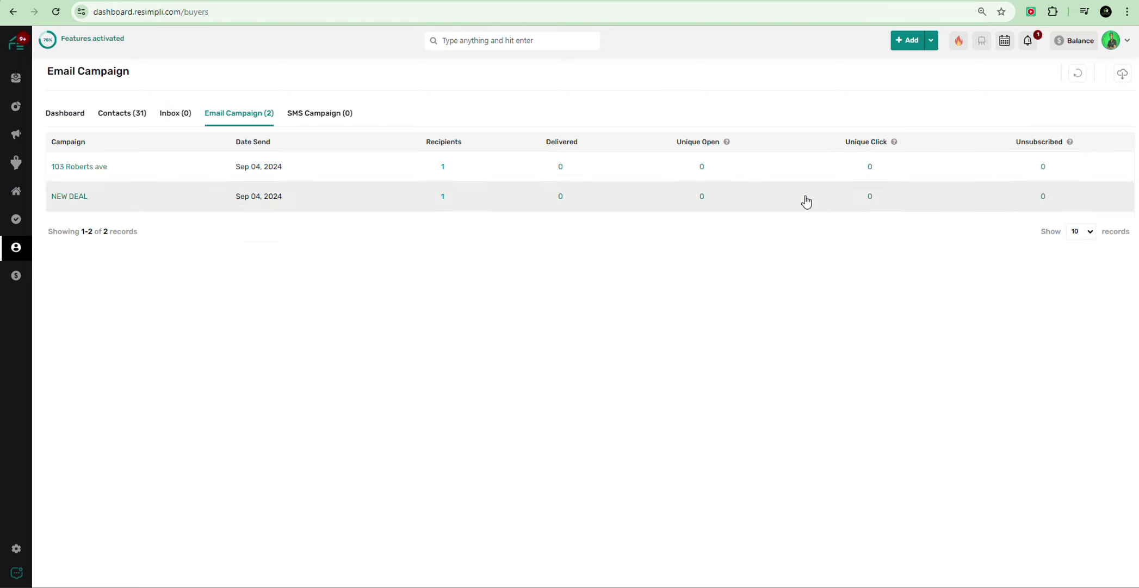